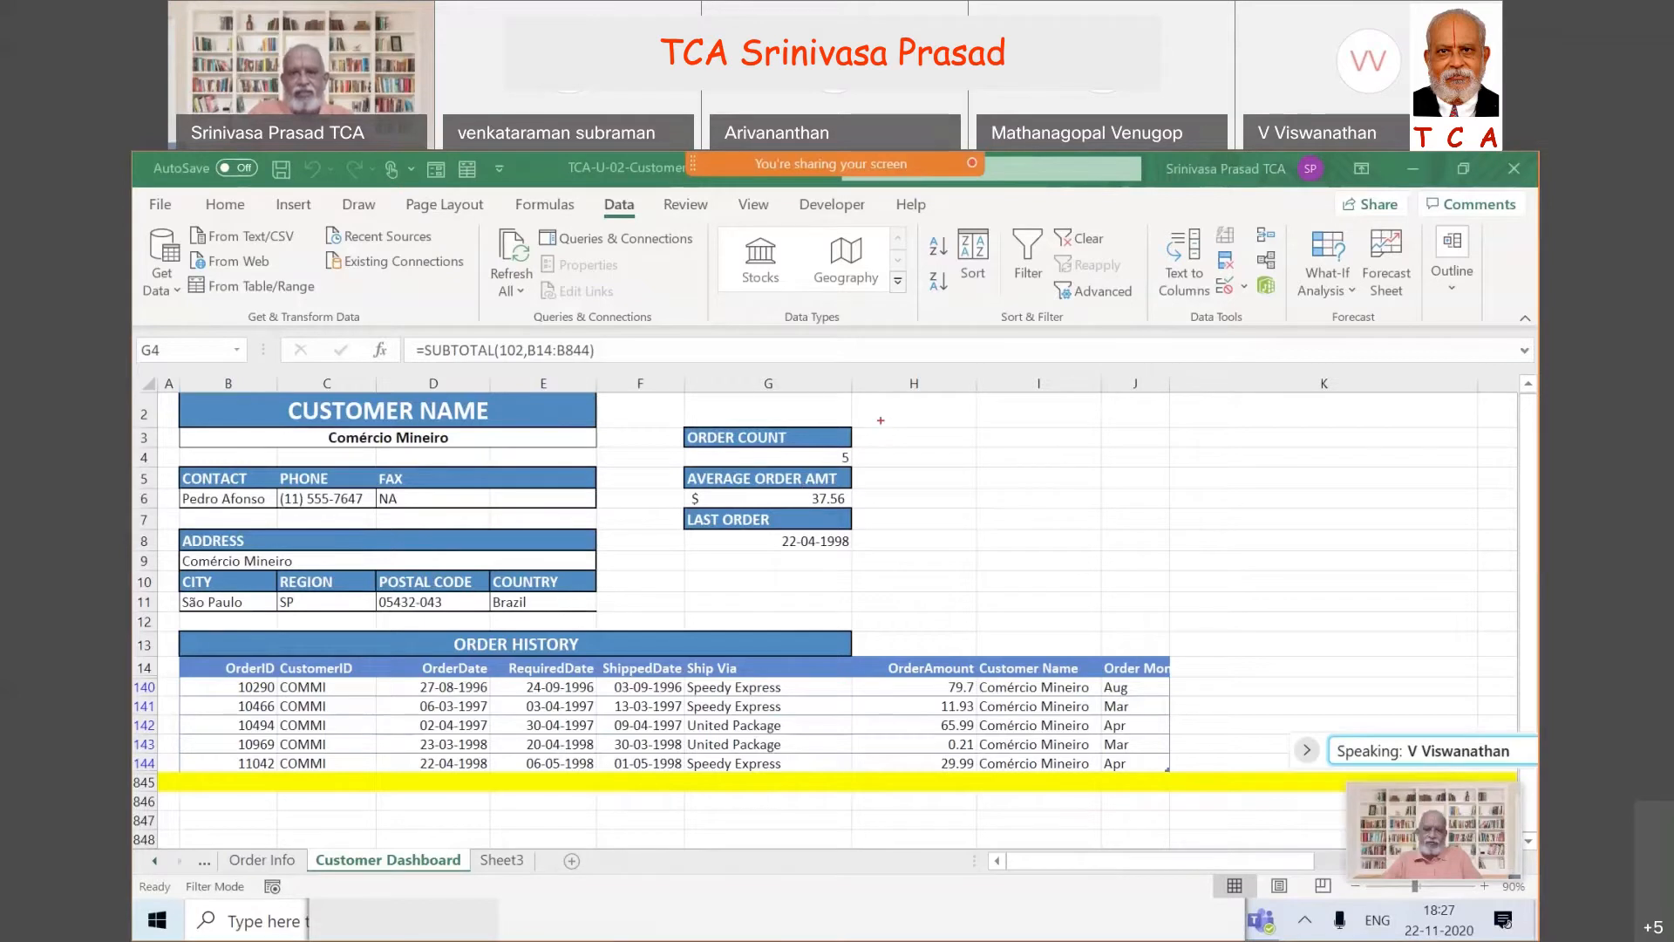
mouse_move(881, 420)
left_mouse_down()
mouse_move(1163, 427)
mouse_move(1147, 547)
left_mouse_up()
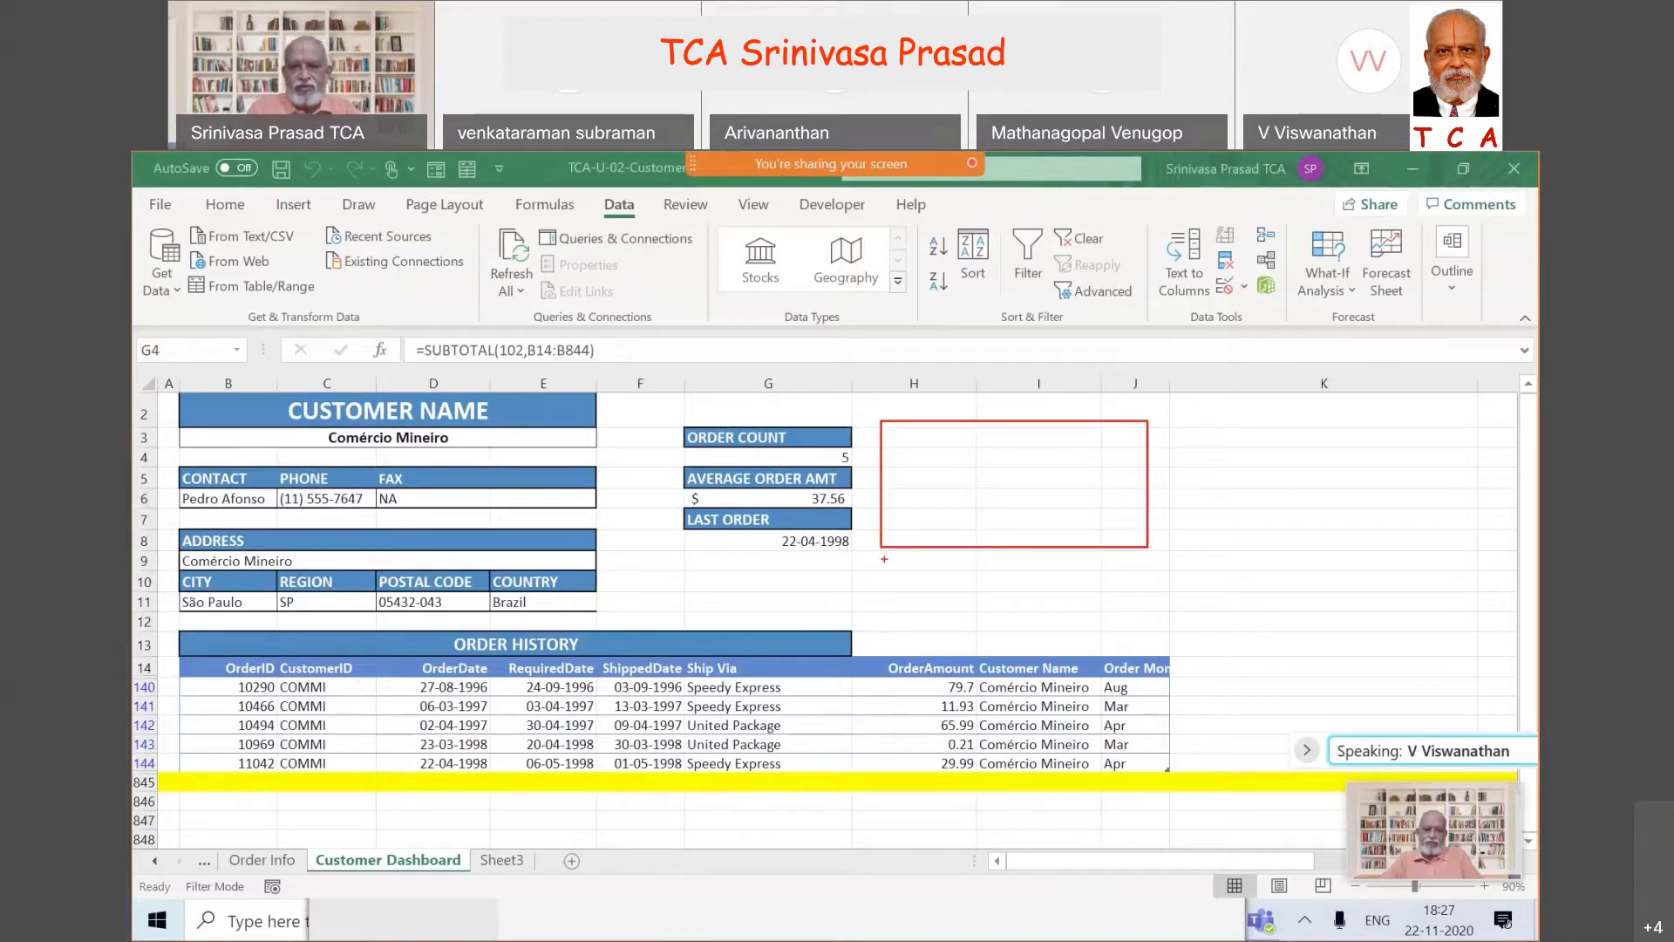
mouse_move(884, 559)
left_mouse_down()
mouse_move(1159, 568)
mouse_move(1146, 632)
left_mouse_up()
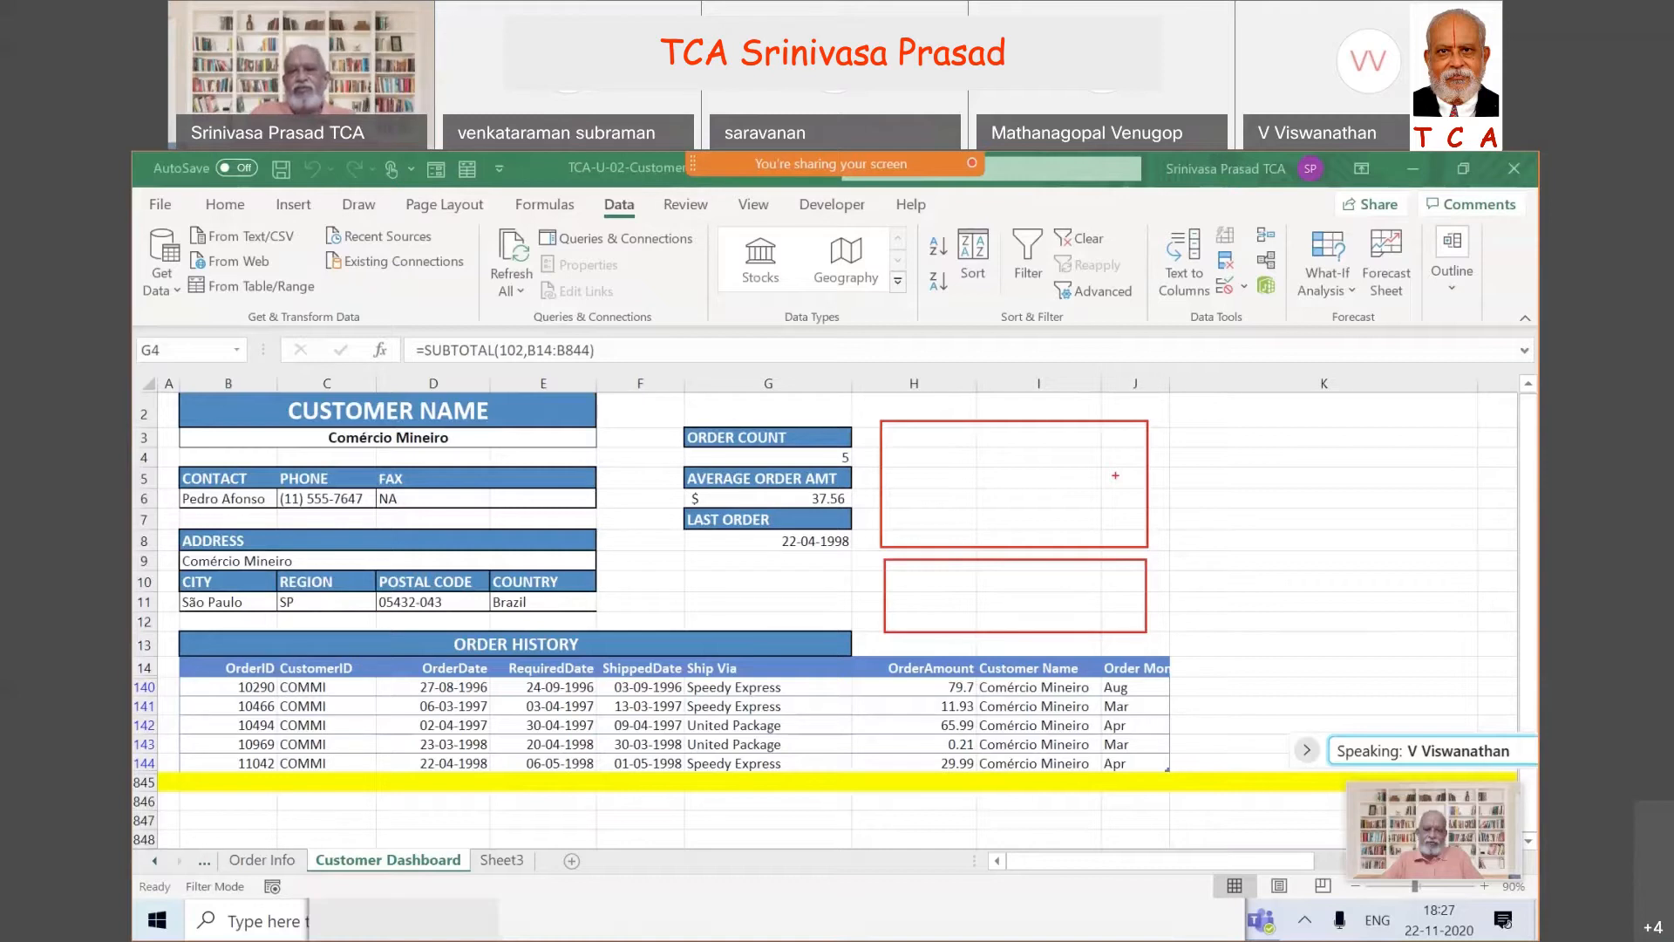
key("Escape")
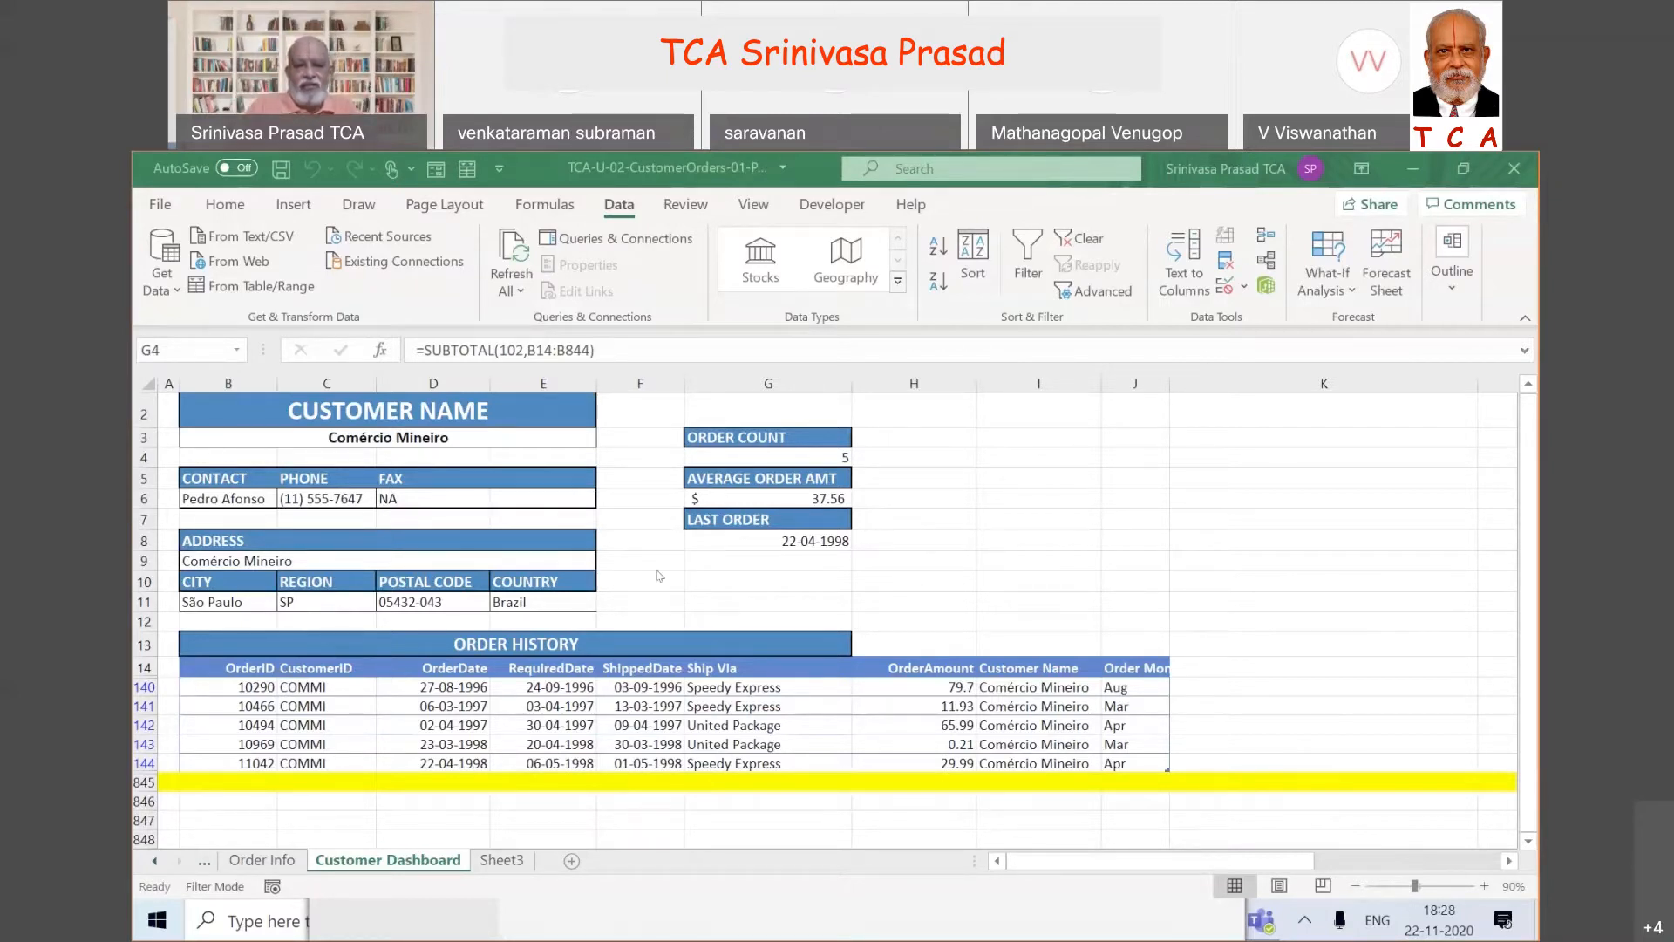
- Create a PivotTable on a new worksheet from the Order Info data in A1:I831
left_click(273, 861)
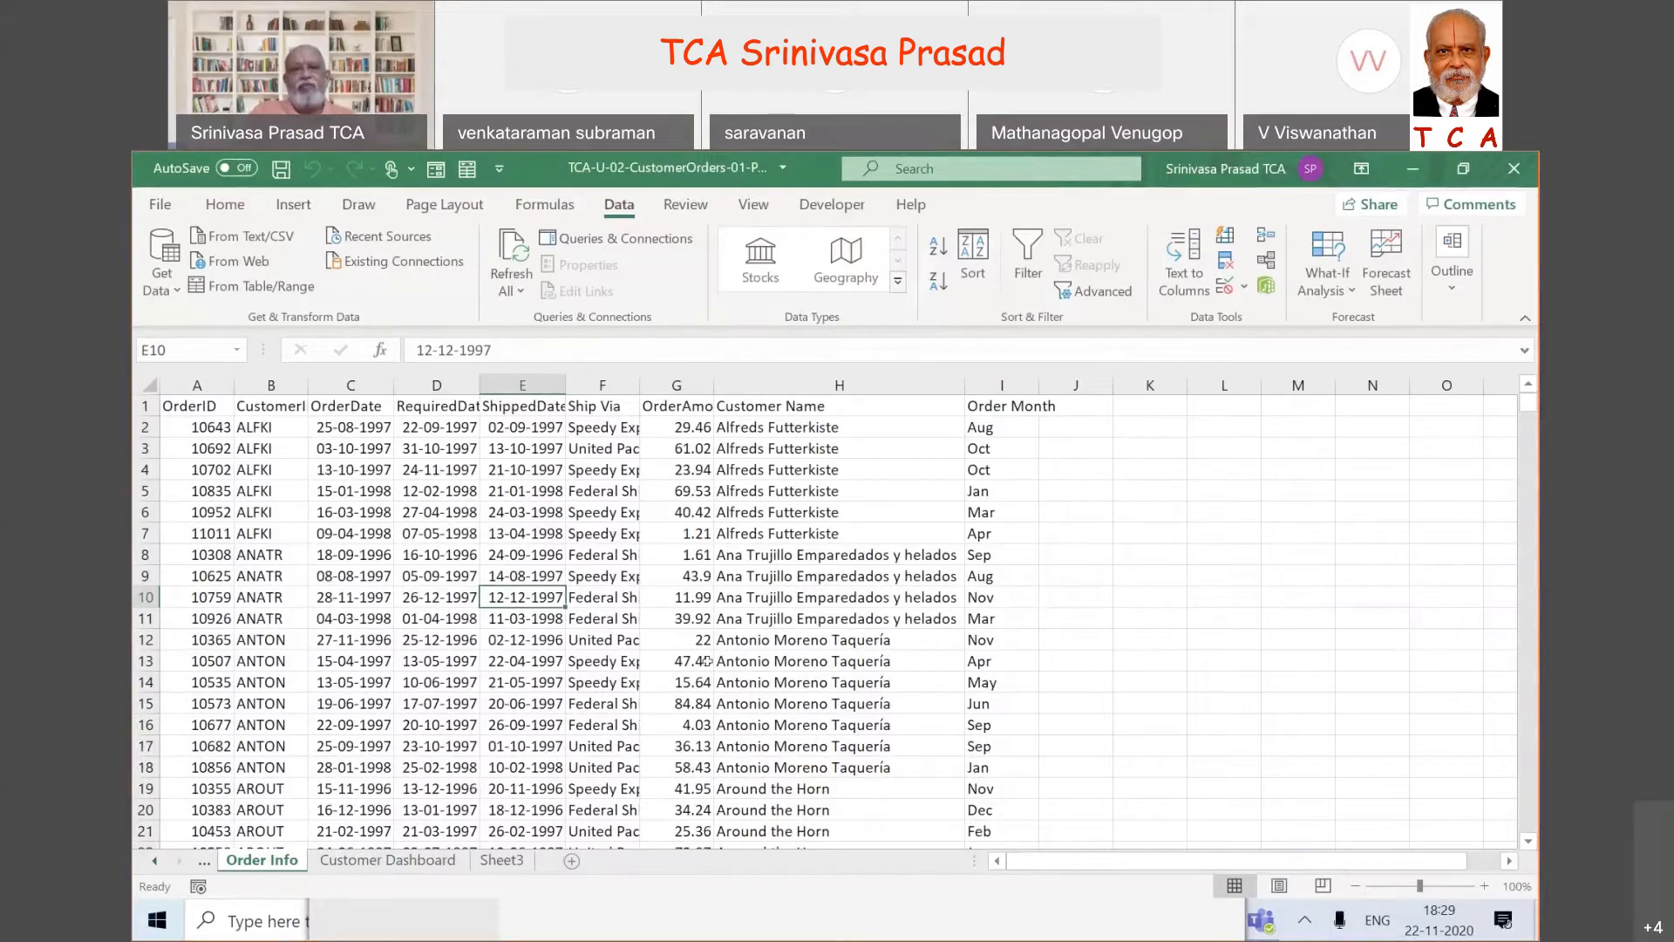
left_click(431, 554)
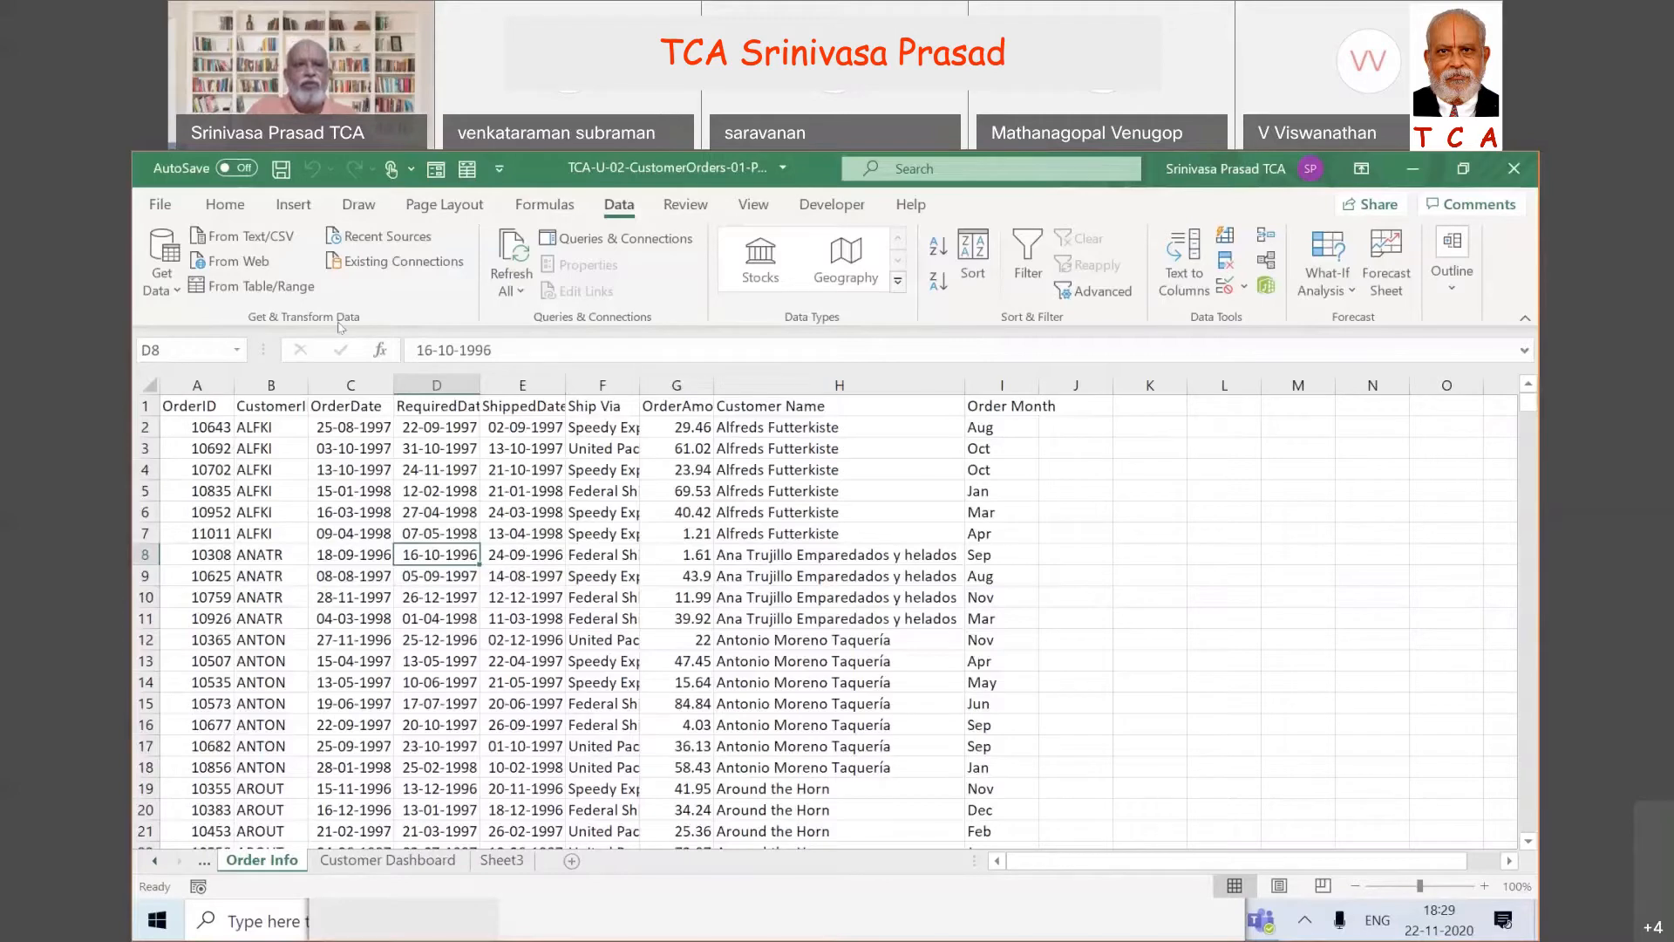
left_click(294, 205)
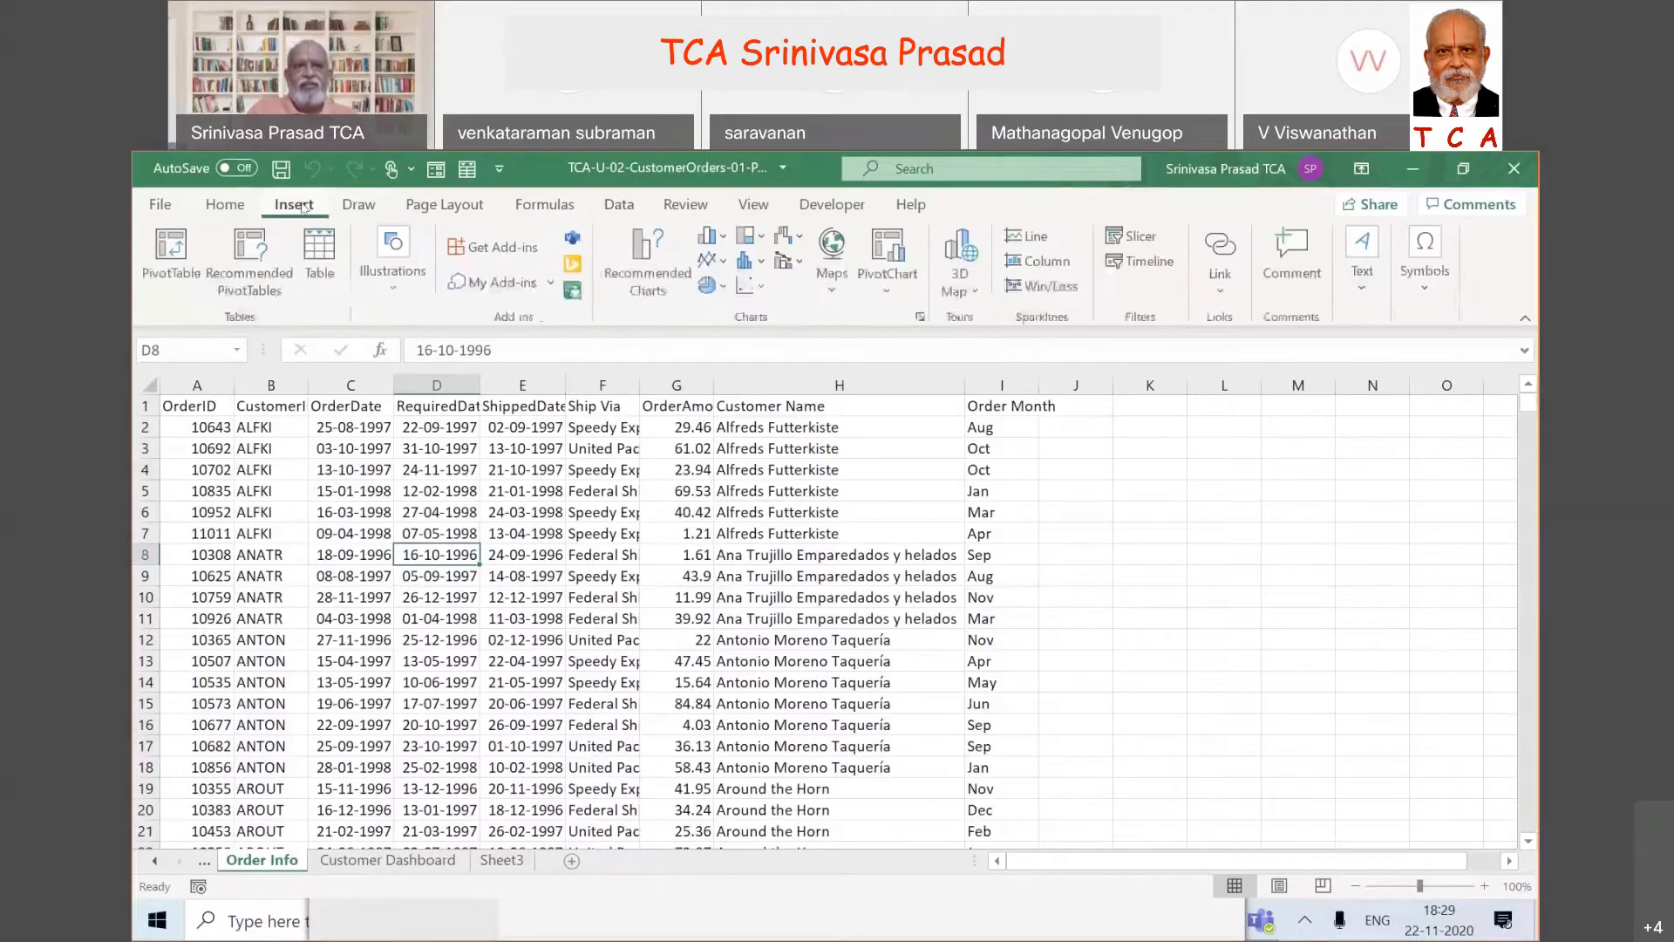
left_click(175, 251)
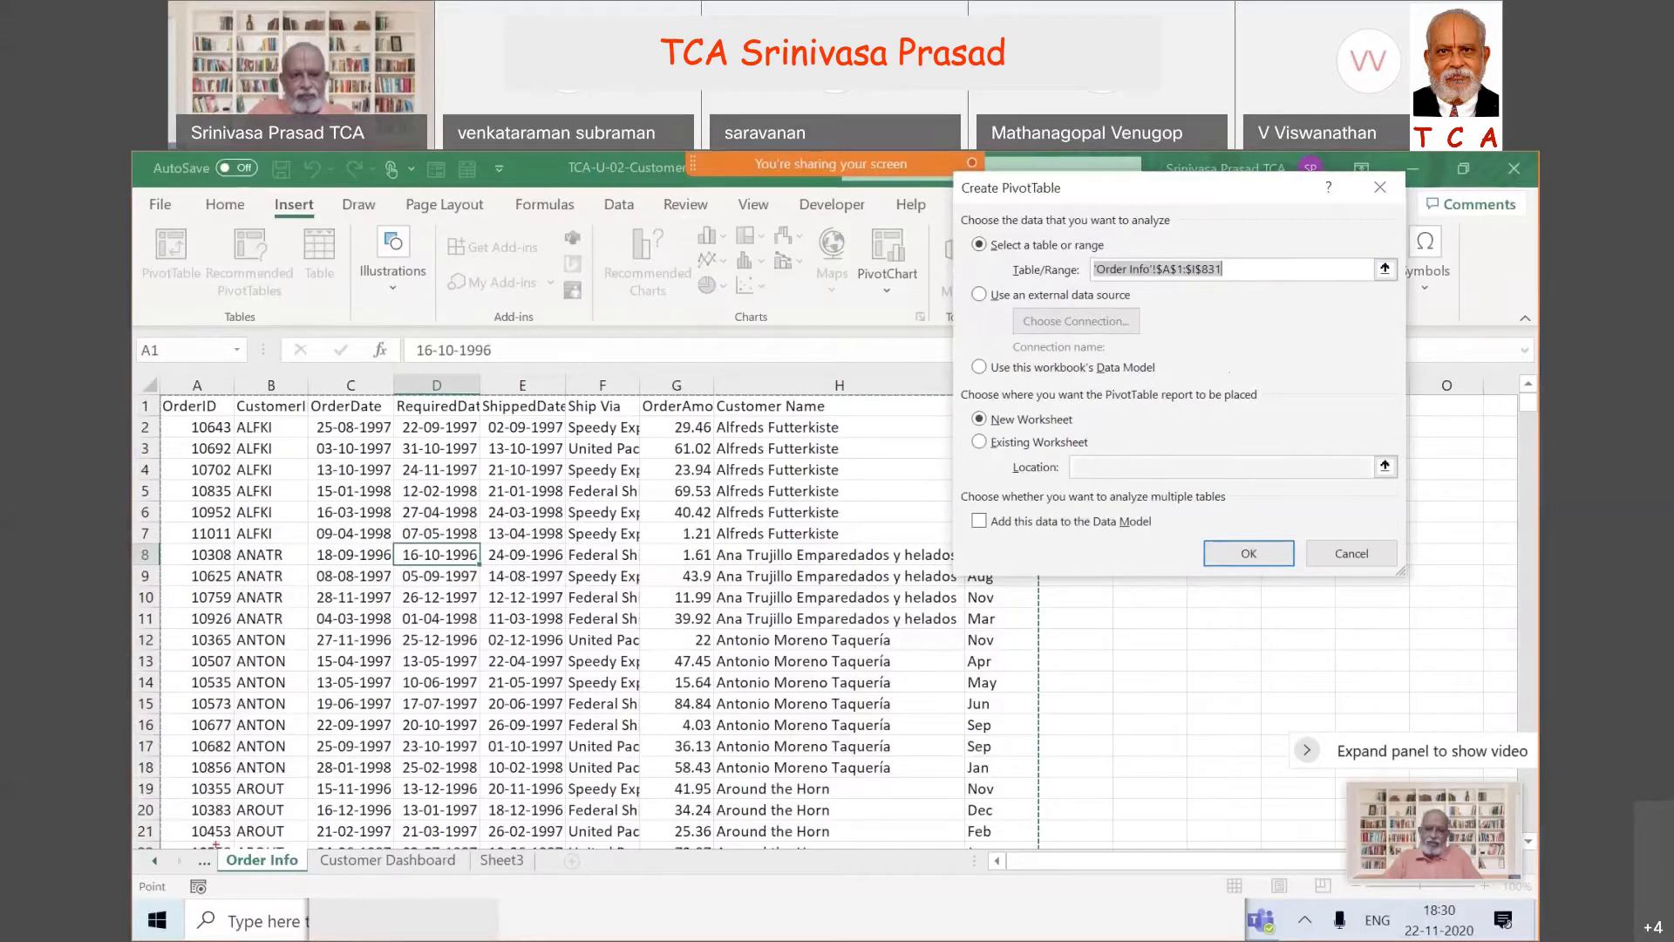
mouse_move(216, 843)
left_mouse_down()
mouse_move(305, 842)
mouse_move(304, 871)
left_mouse_up()
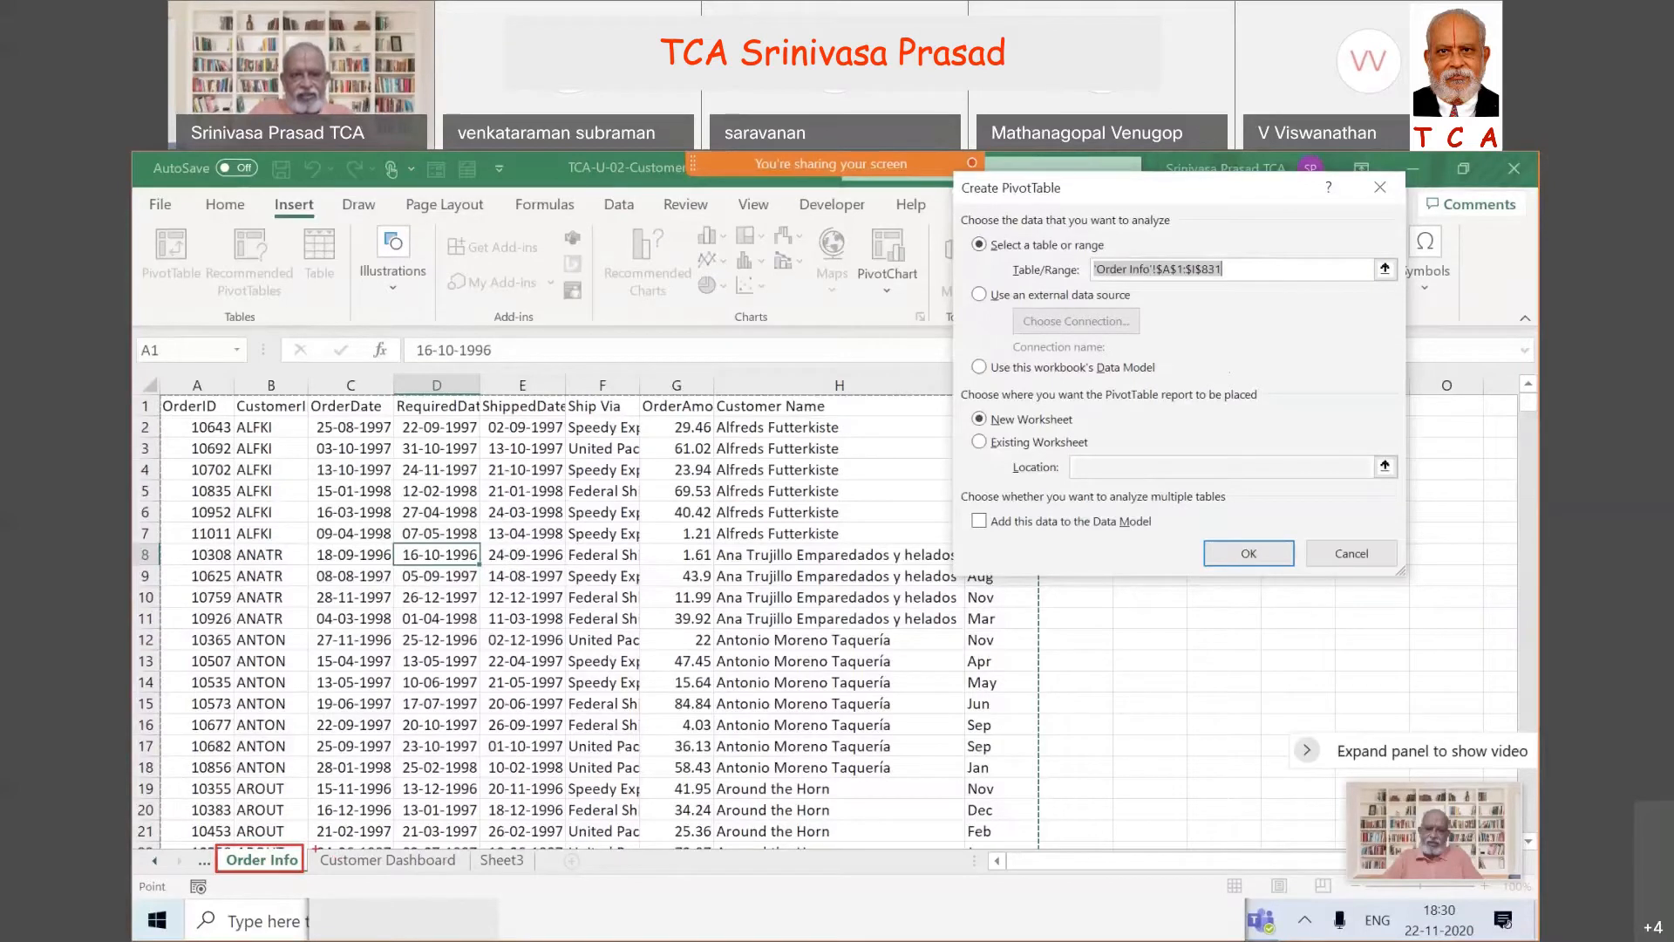
mouse_move(314, 845)
left_mouse_down()
mouse_move(474, 850)
mouse_move(470, 872)
left_mouse_up()
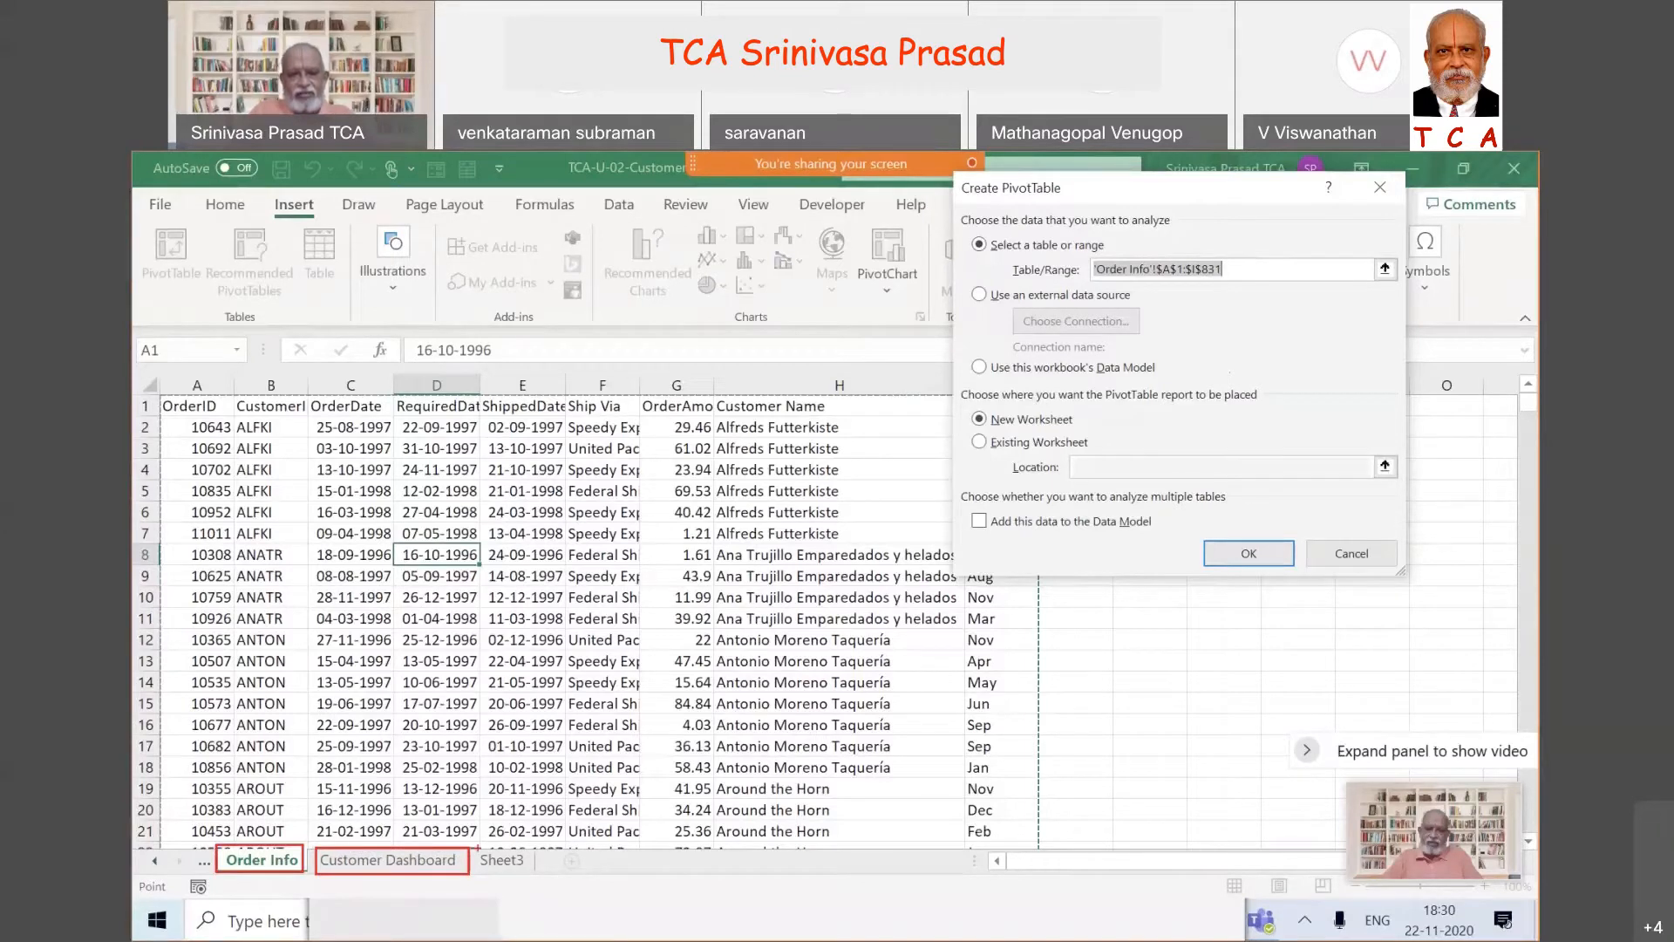
mouse_move(477, 846)
left_mouse_down()
mouse_move(530, 847)
mouse_move(478, 870)
left_mouse_up()
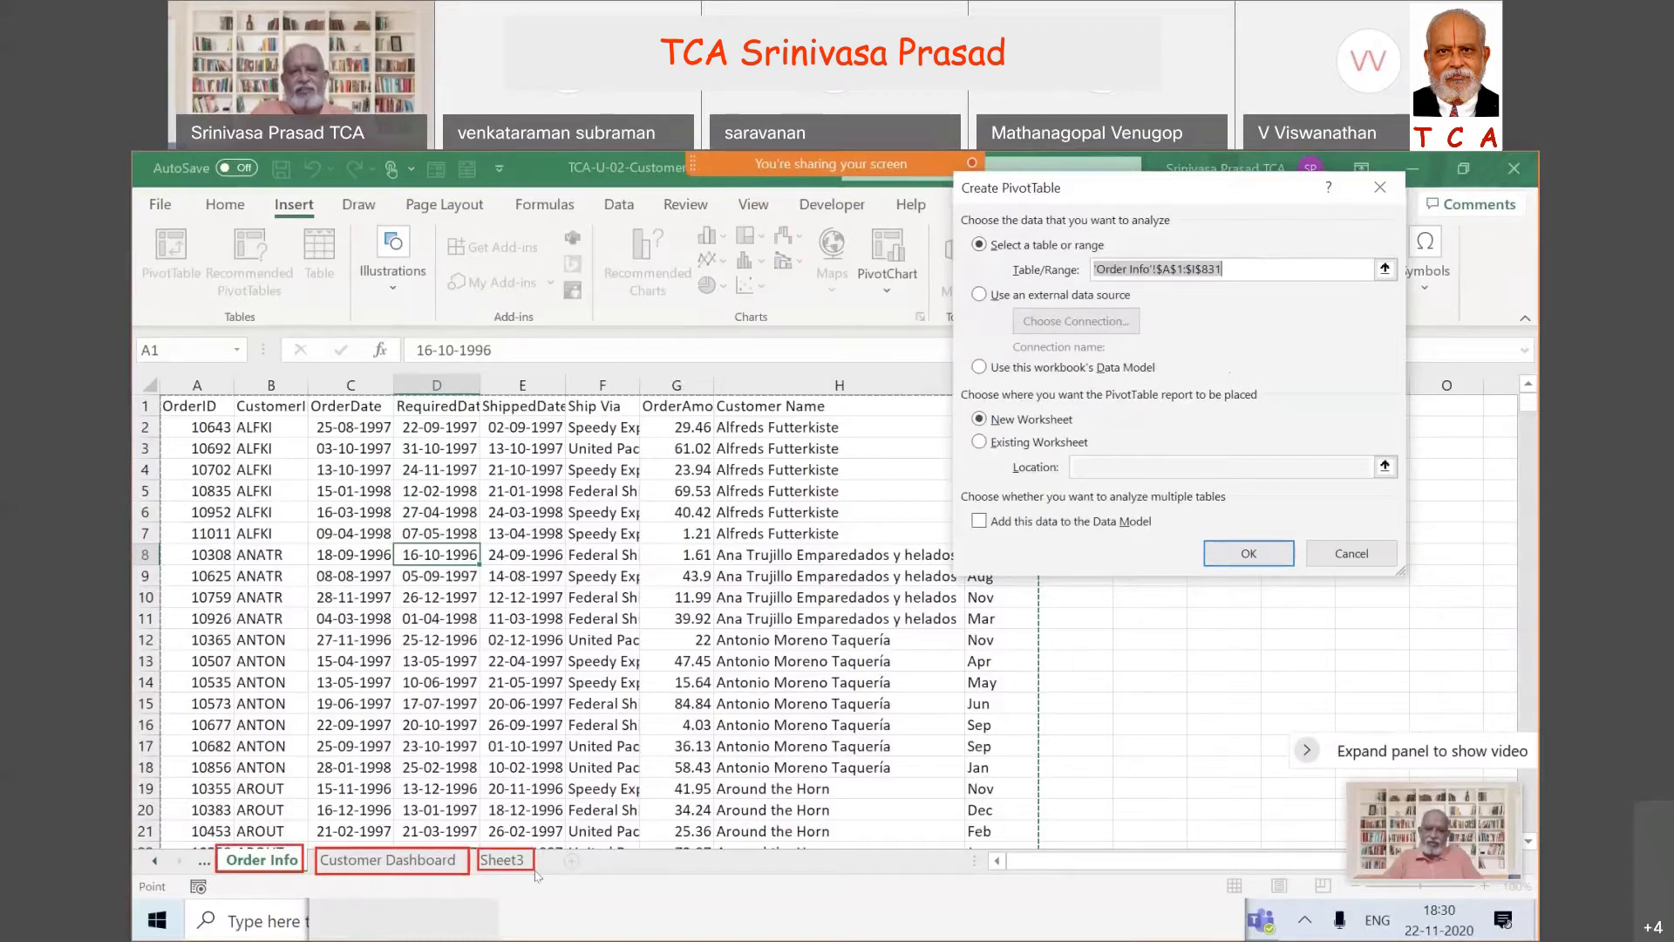
key("Escape")
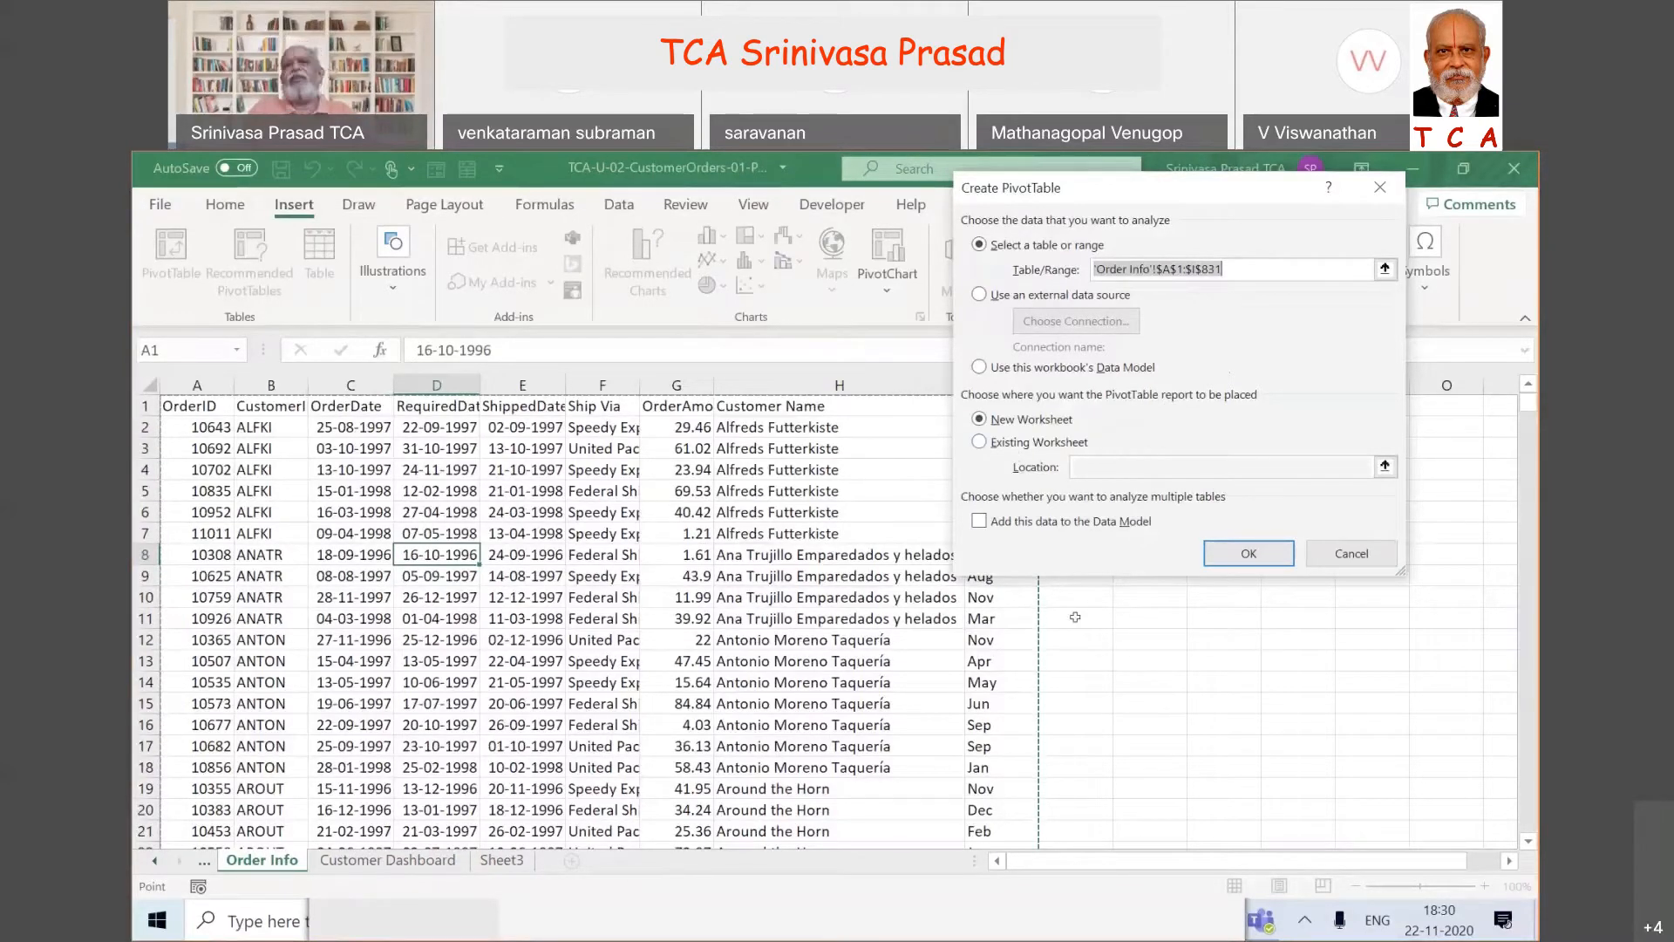
left_click(1269, 560)
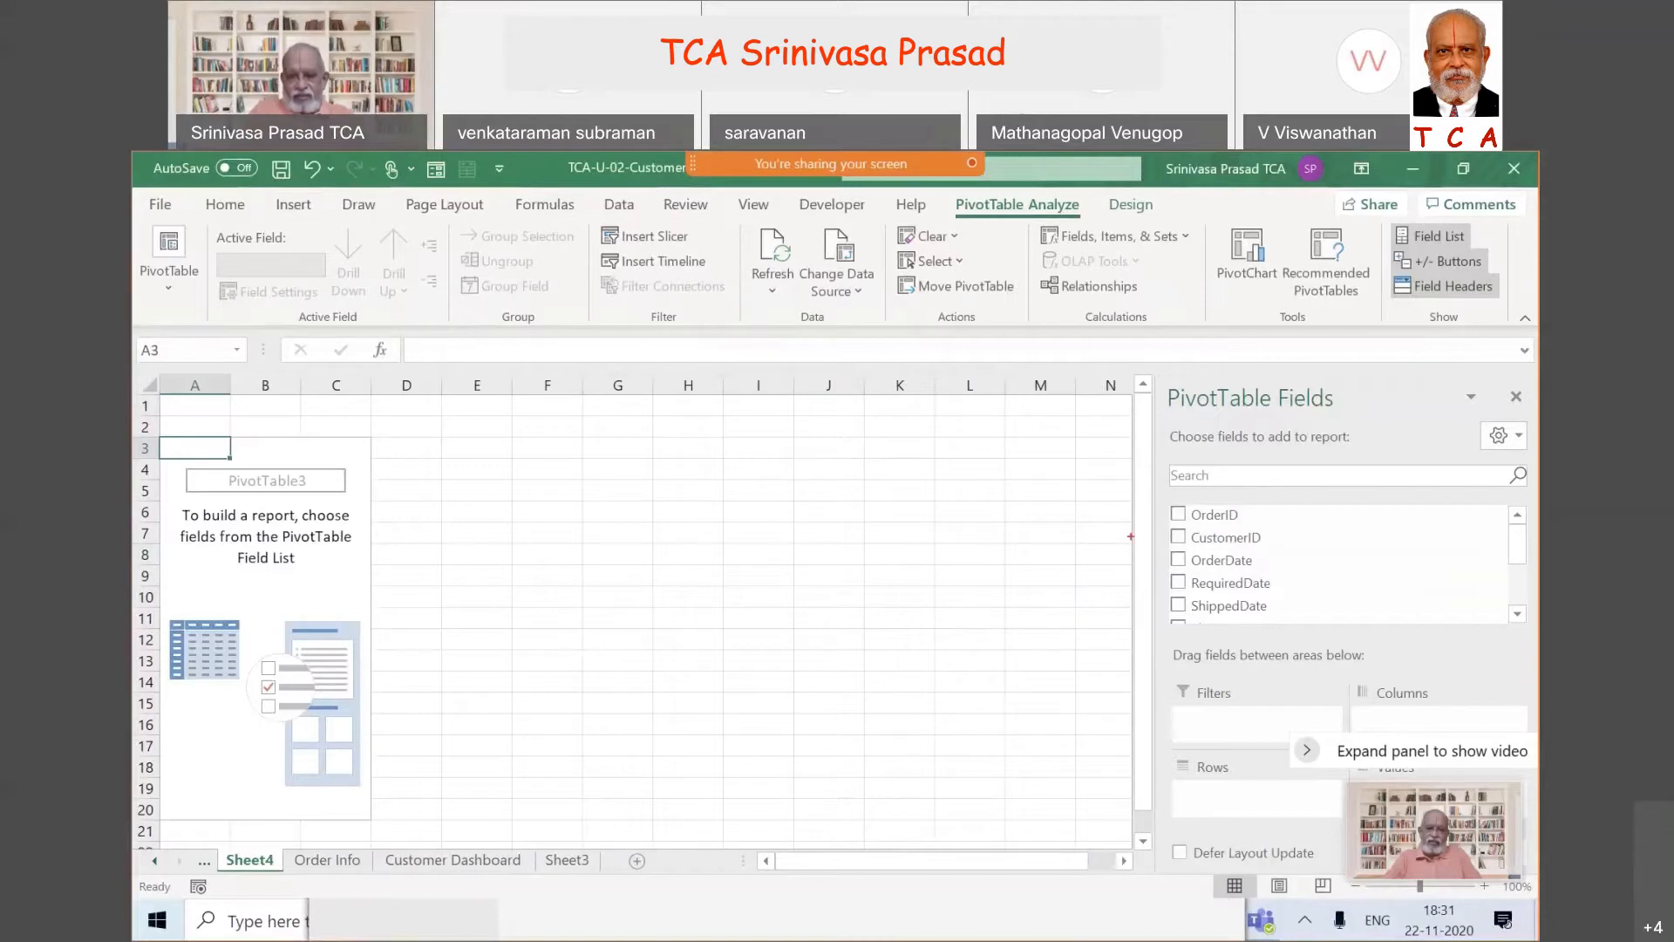
mouse_move(1131, 536)
left_mouse_down()
mouse_move(712, 607)
mouse_move(371, 610)
left_mouse_up()
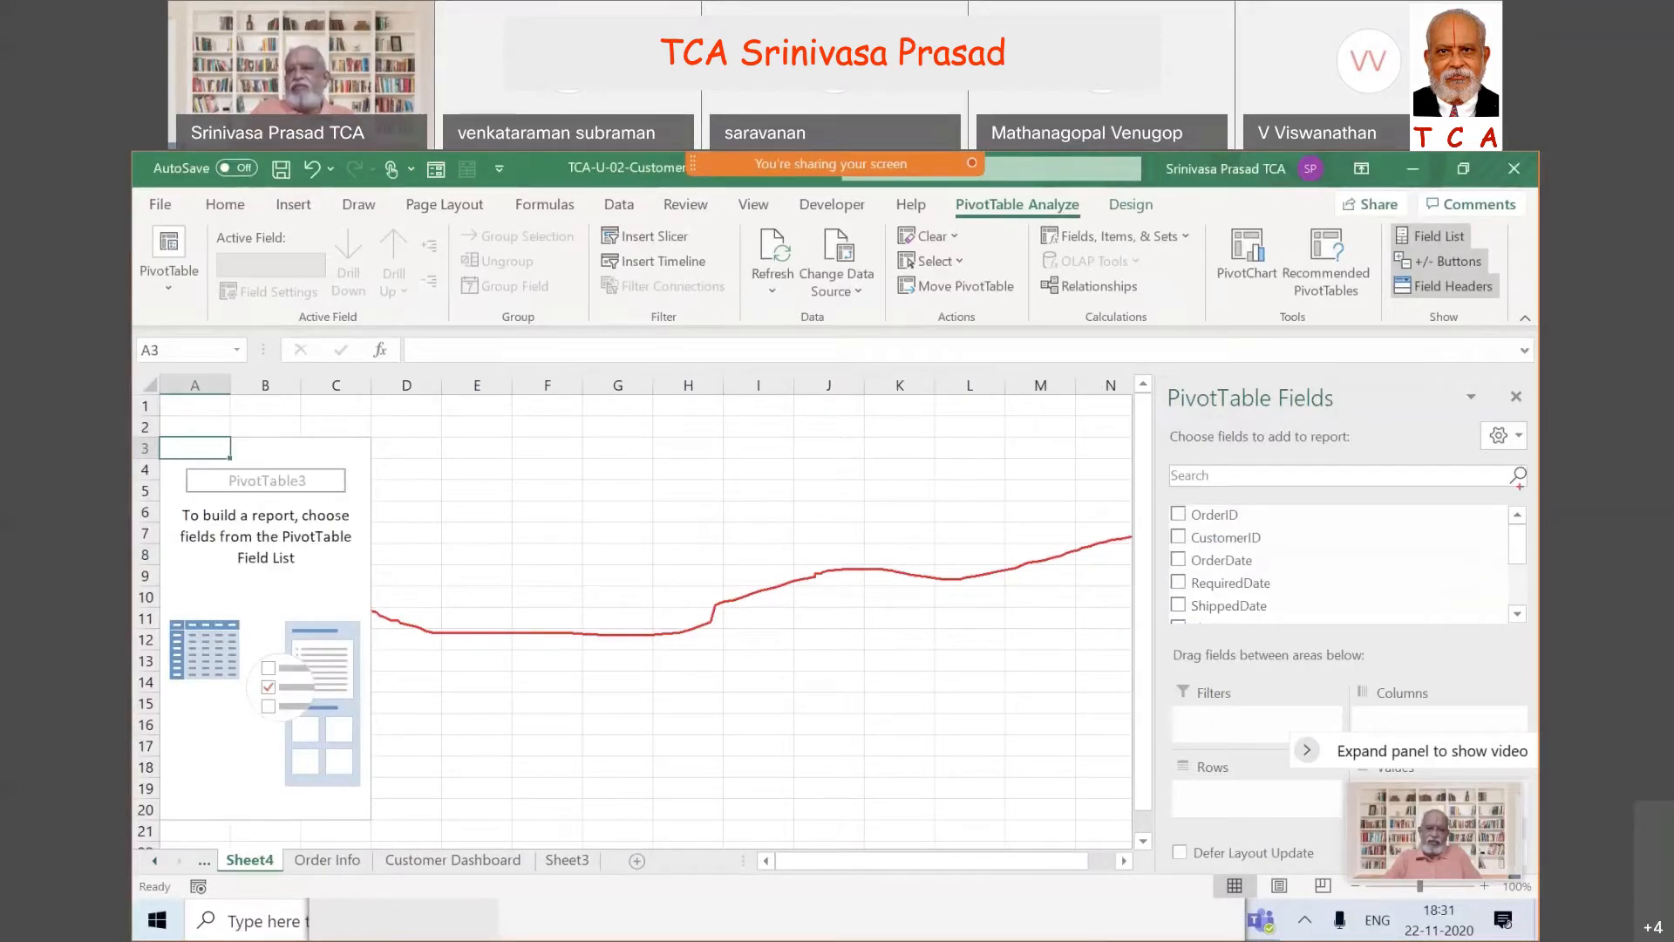
key("Escape")
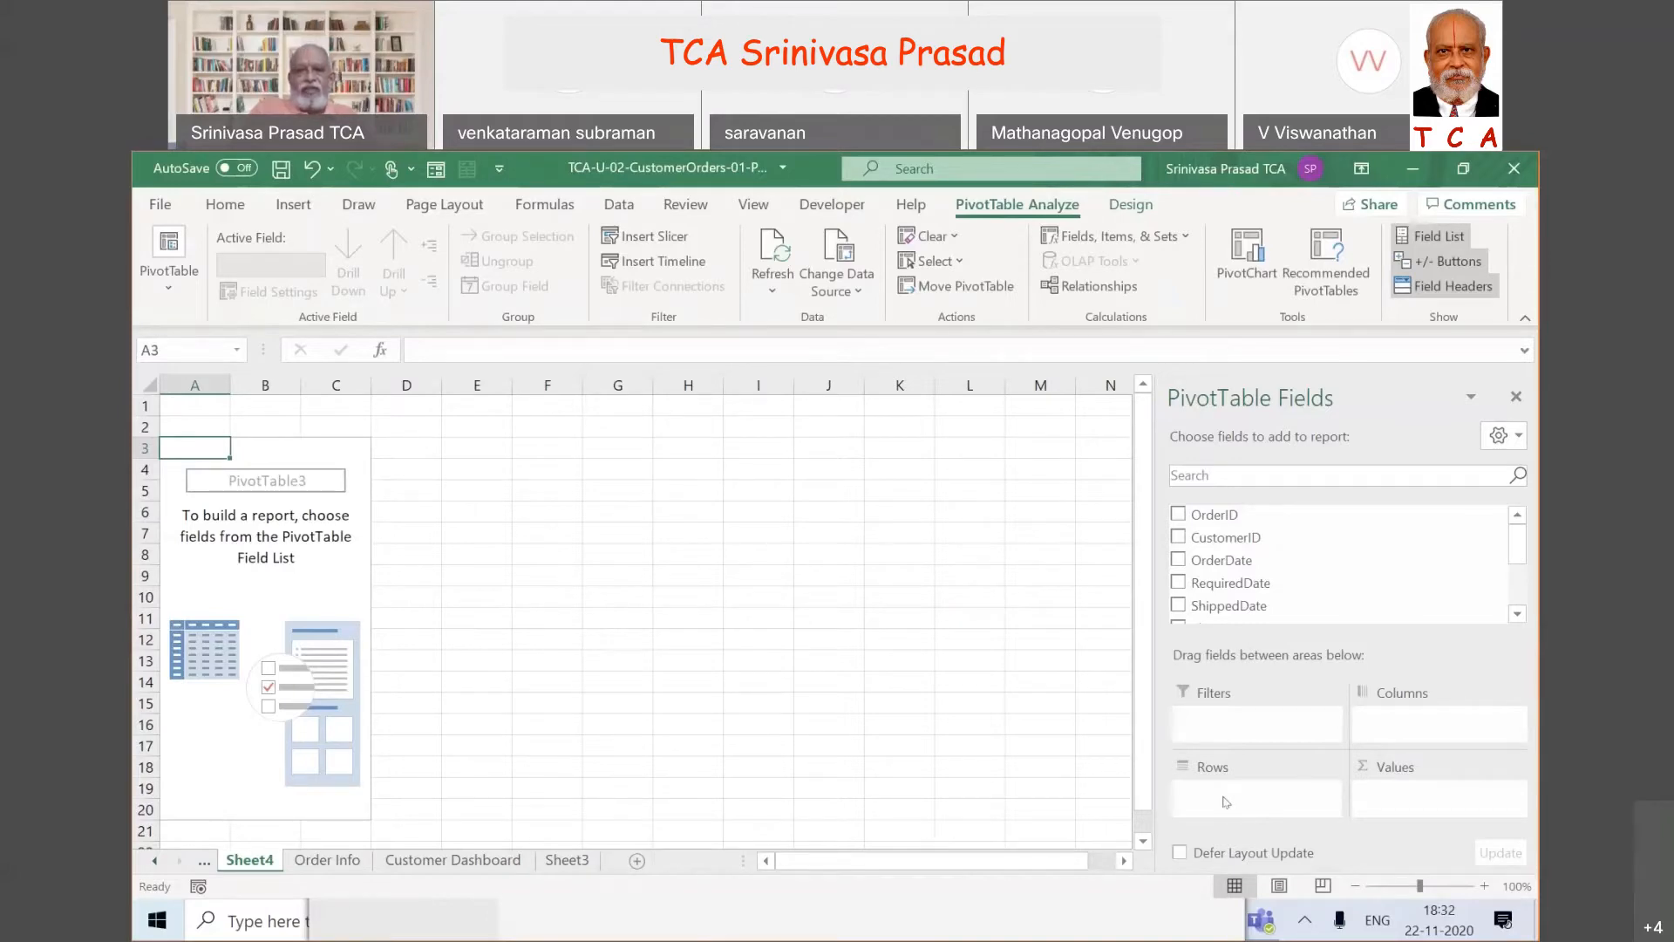
left_click(482, 861)
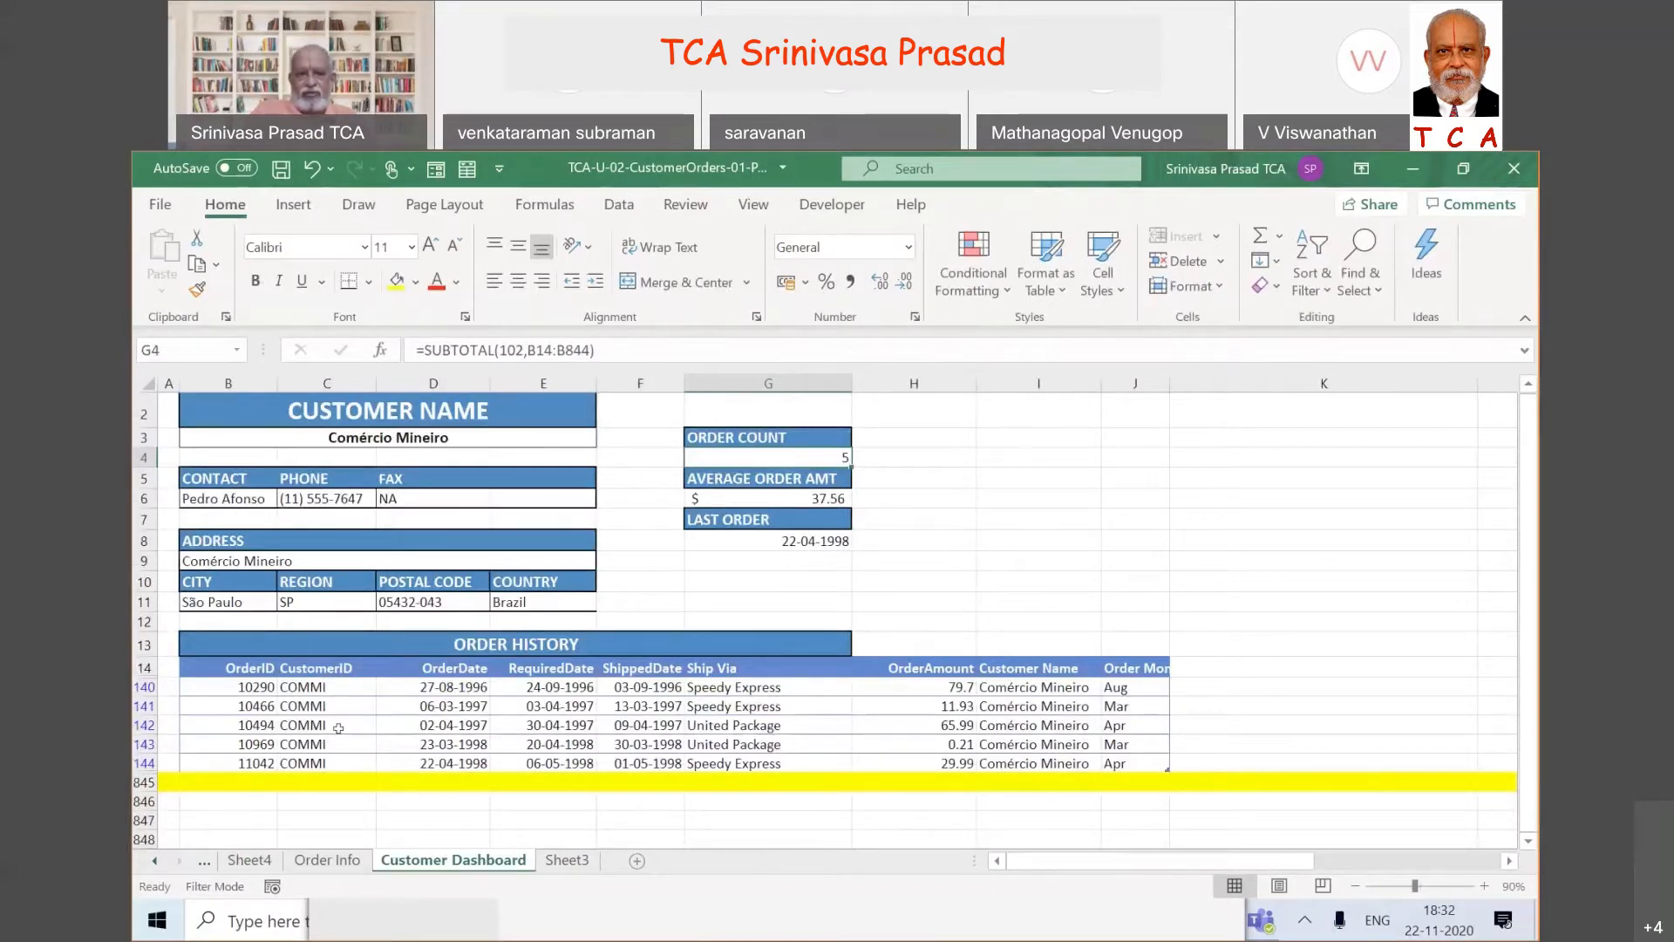
left_click(250, 860)
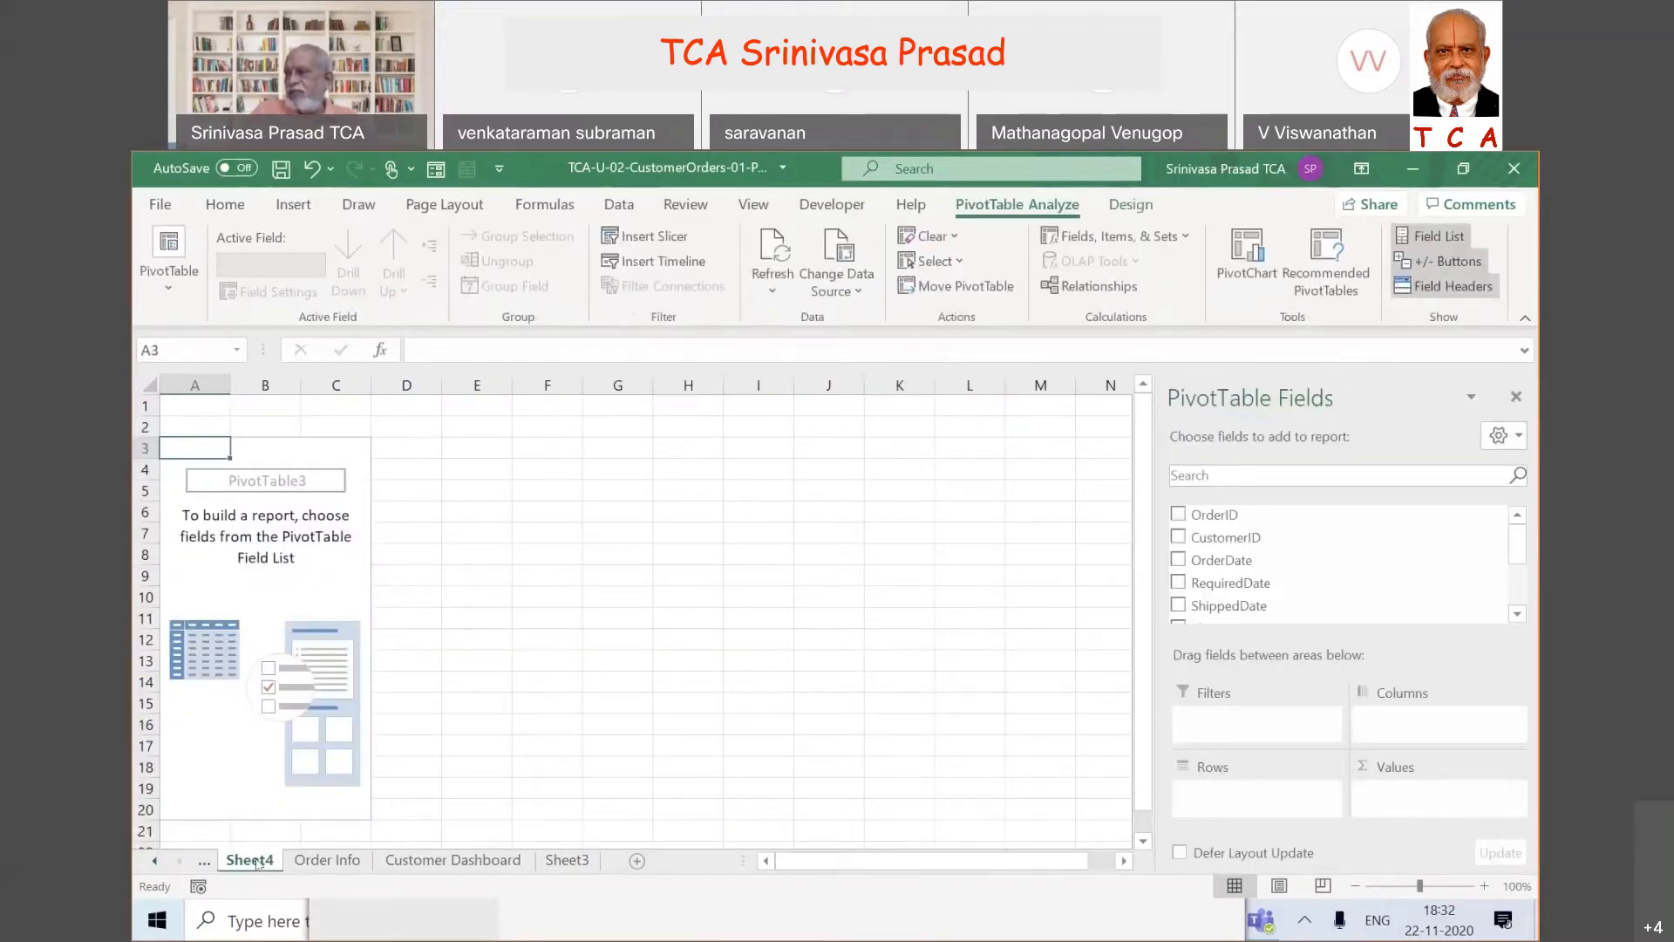
- Rename the new PivotTable worksheet as Yearly Orders PT
double_click(253, 860)
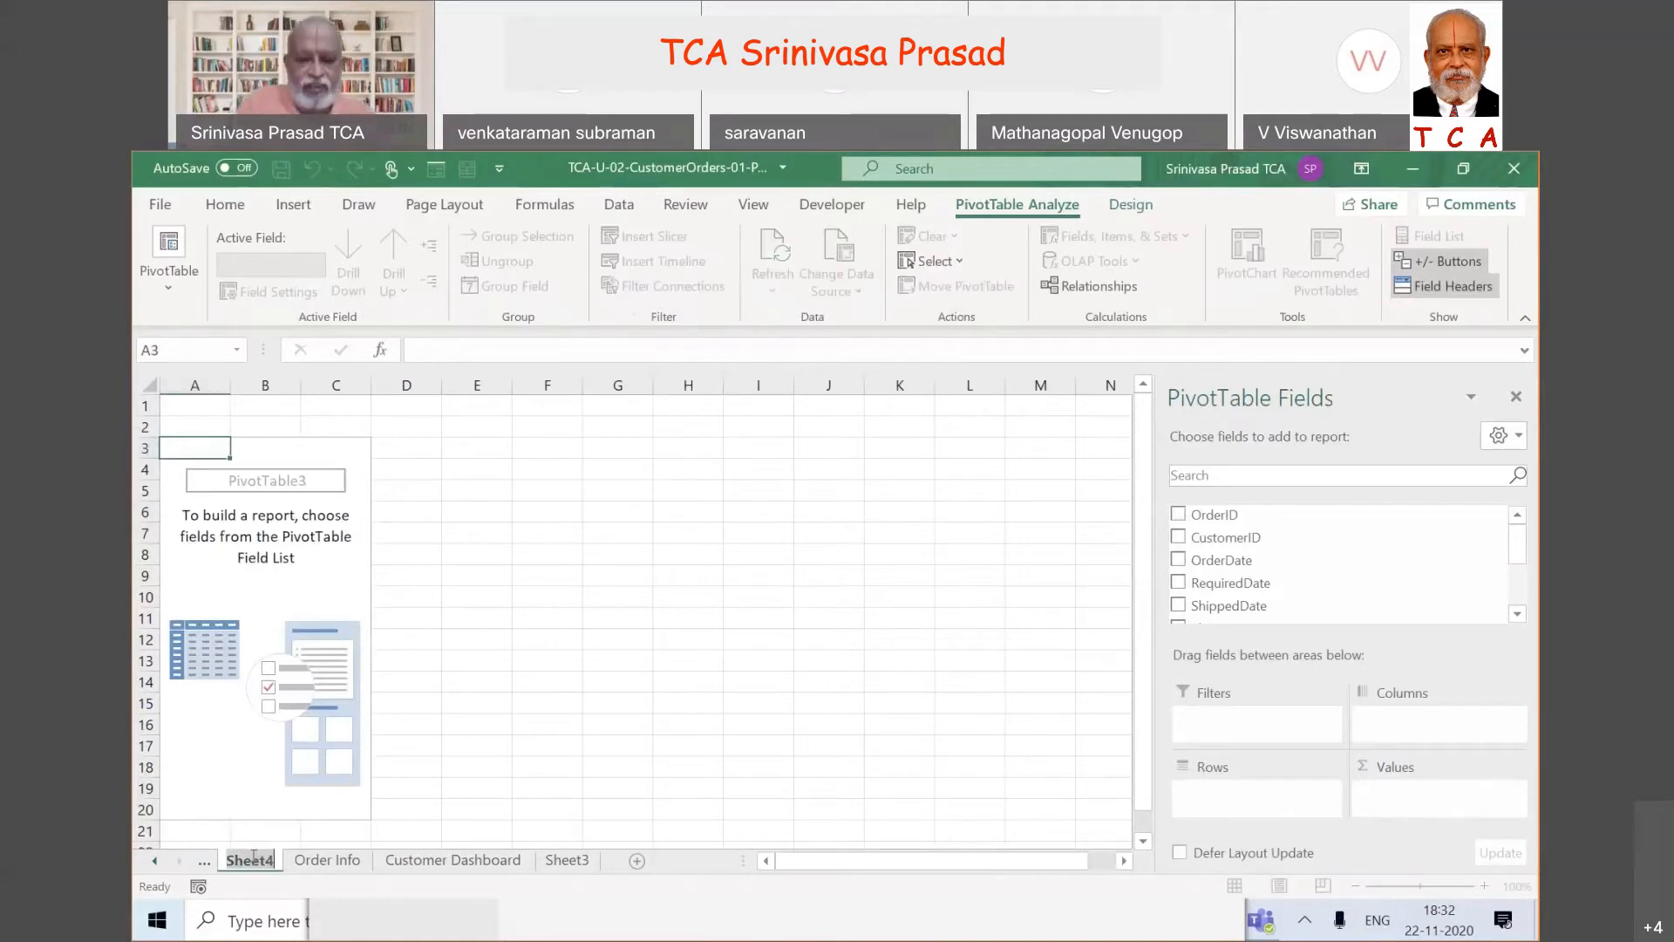
type("Yea")
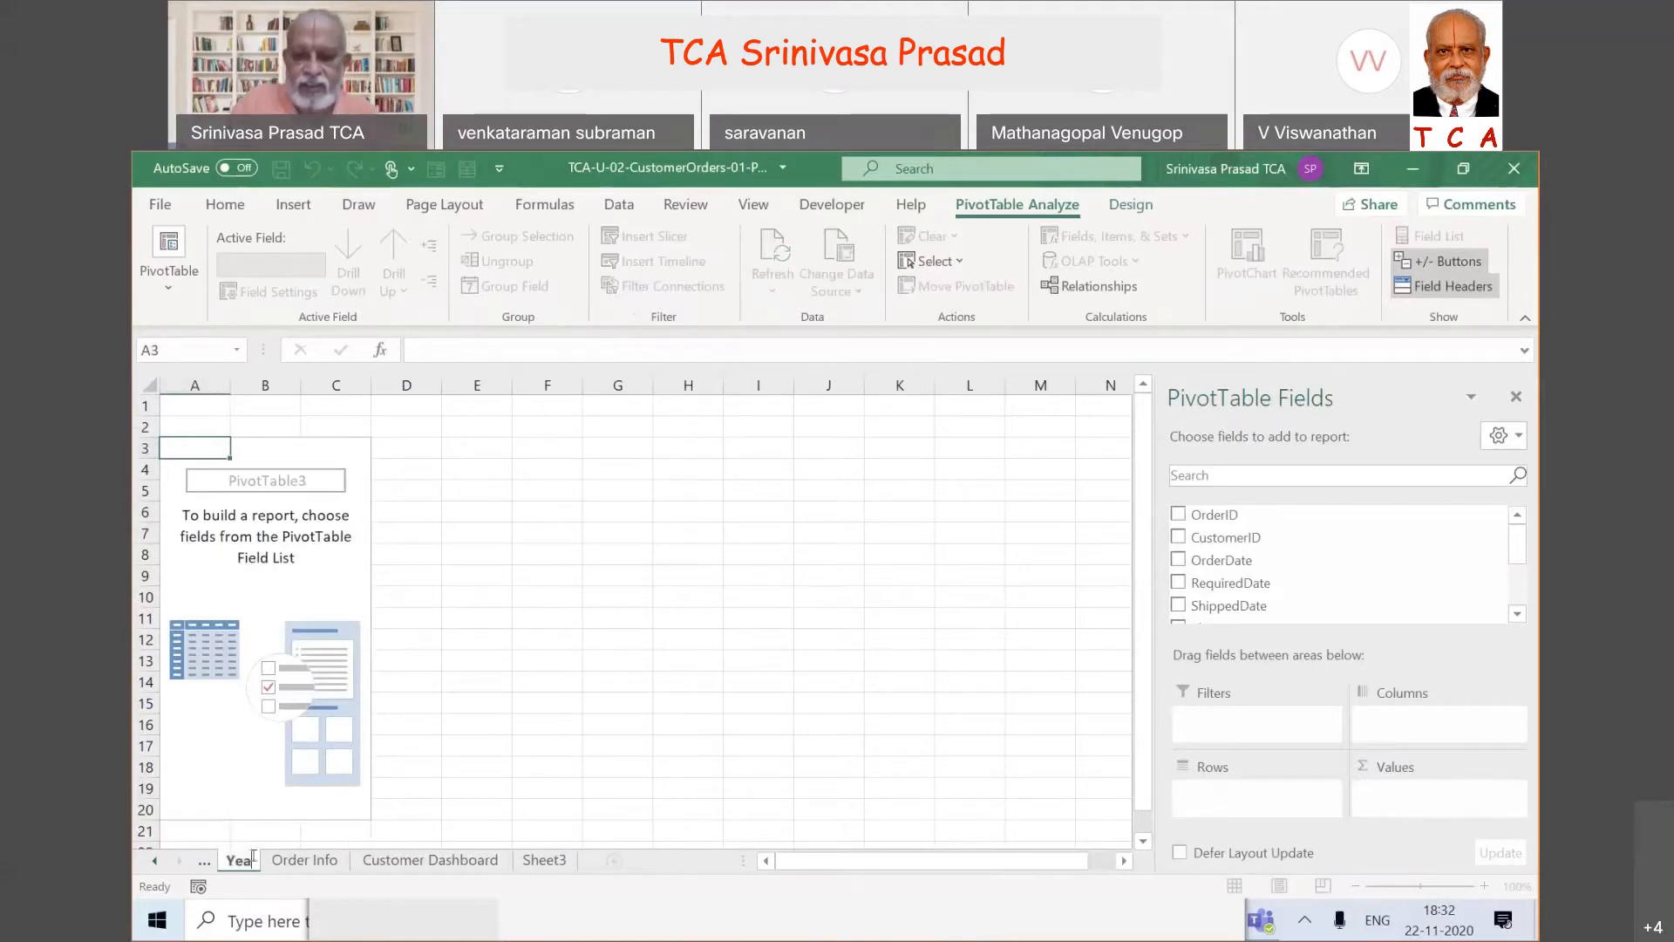
type("rly")
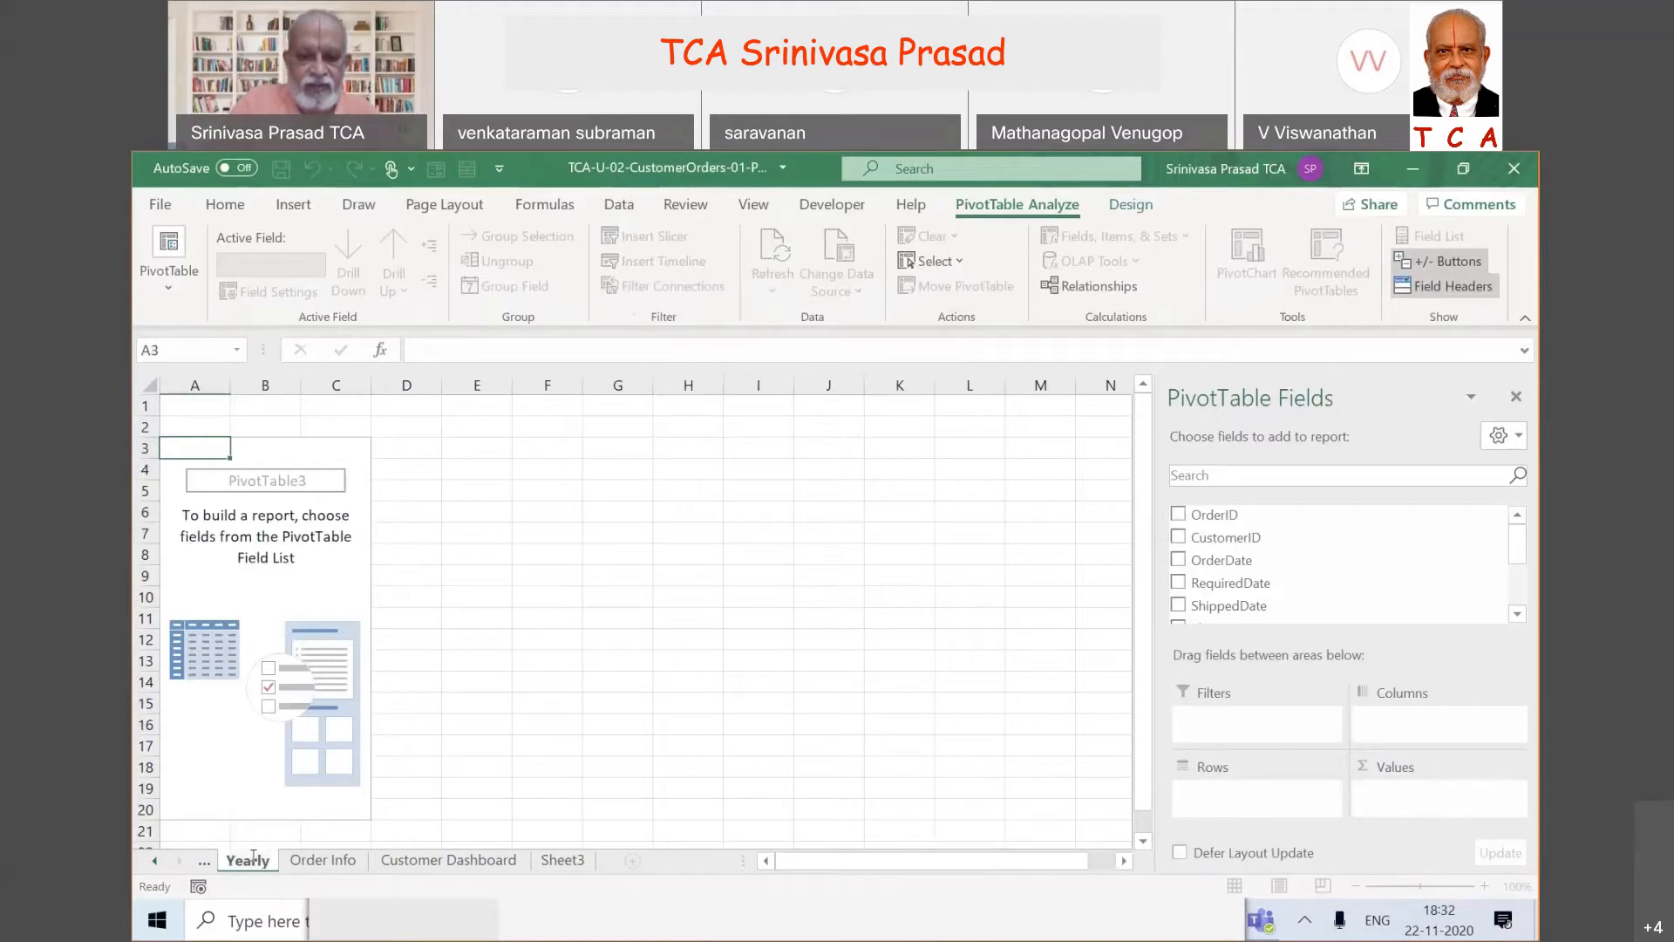
type("O")
key("BackSpace")
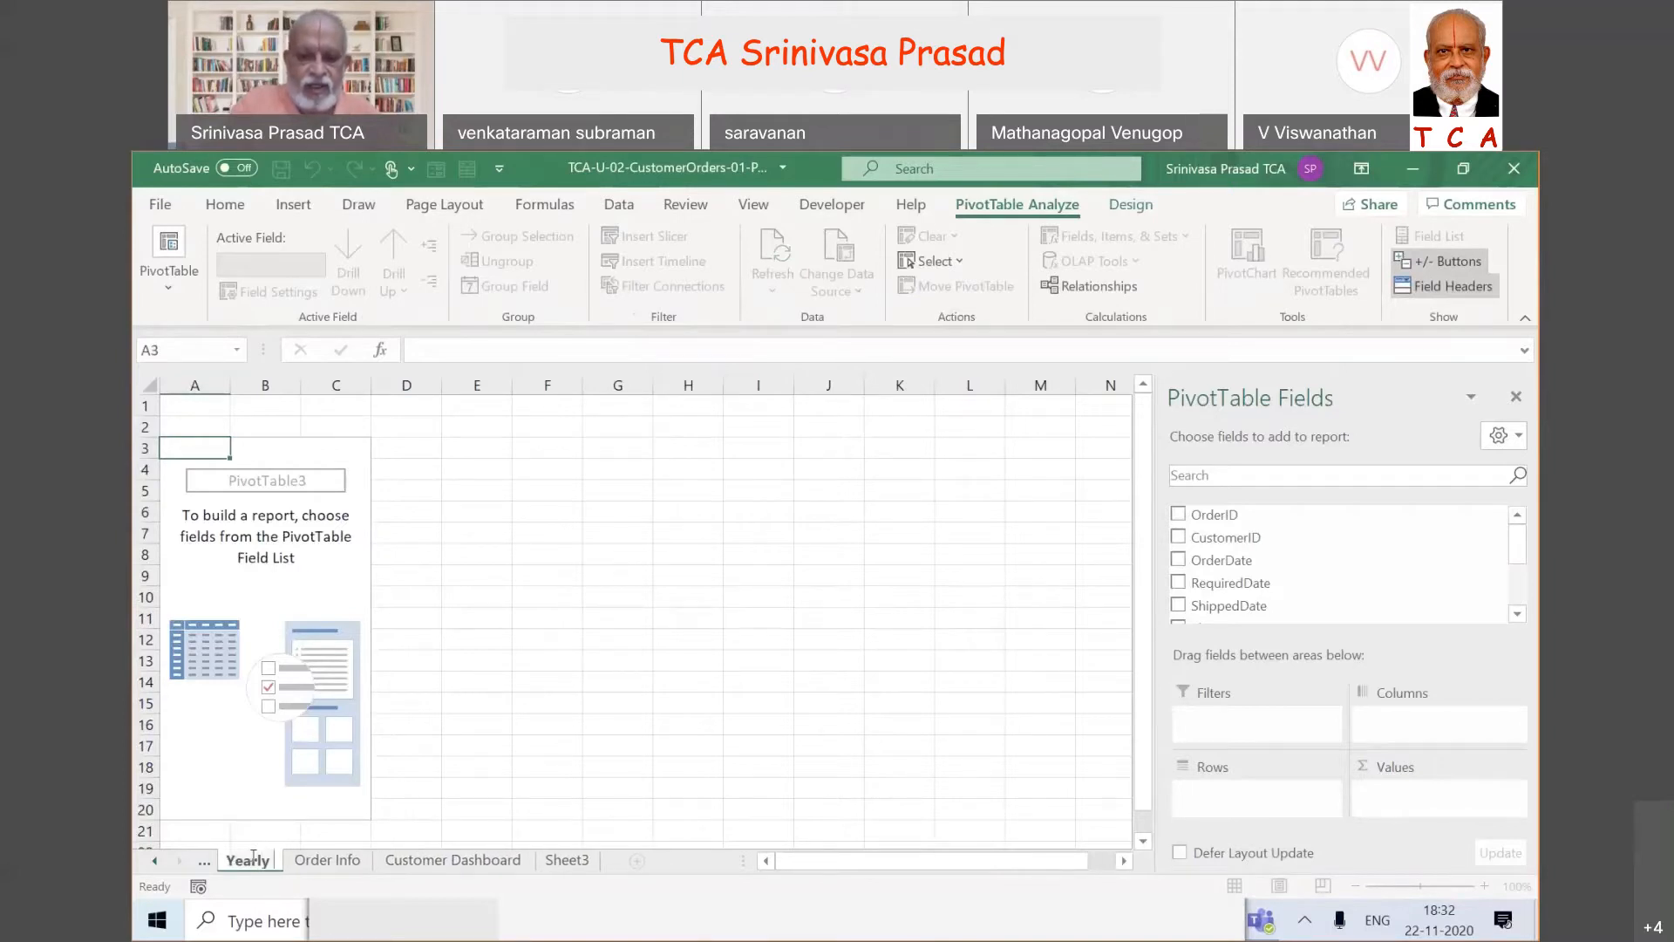
type("Orders PT")
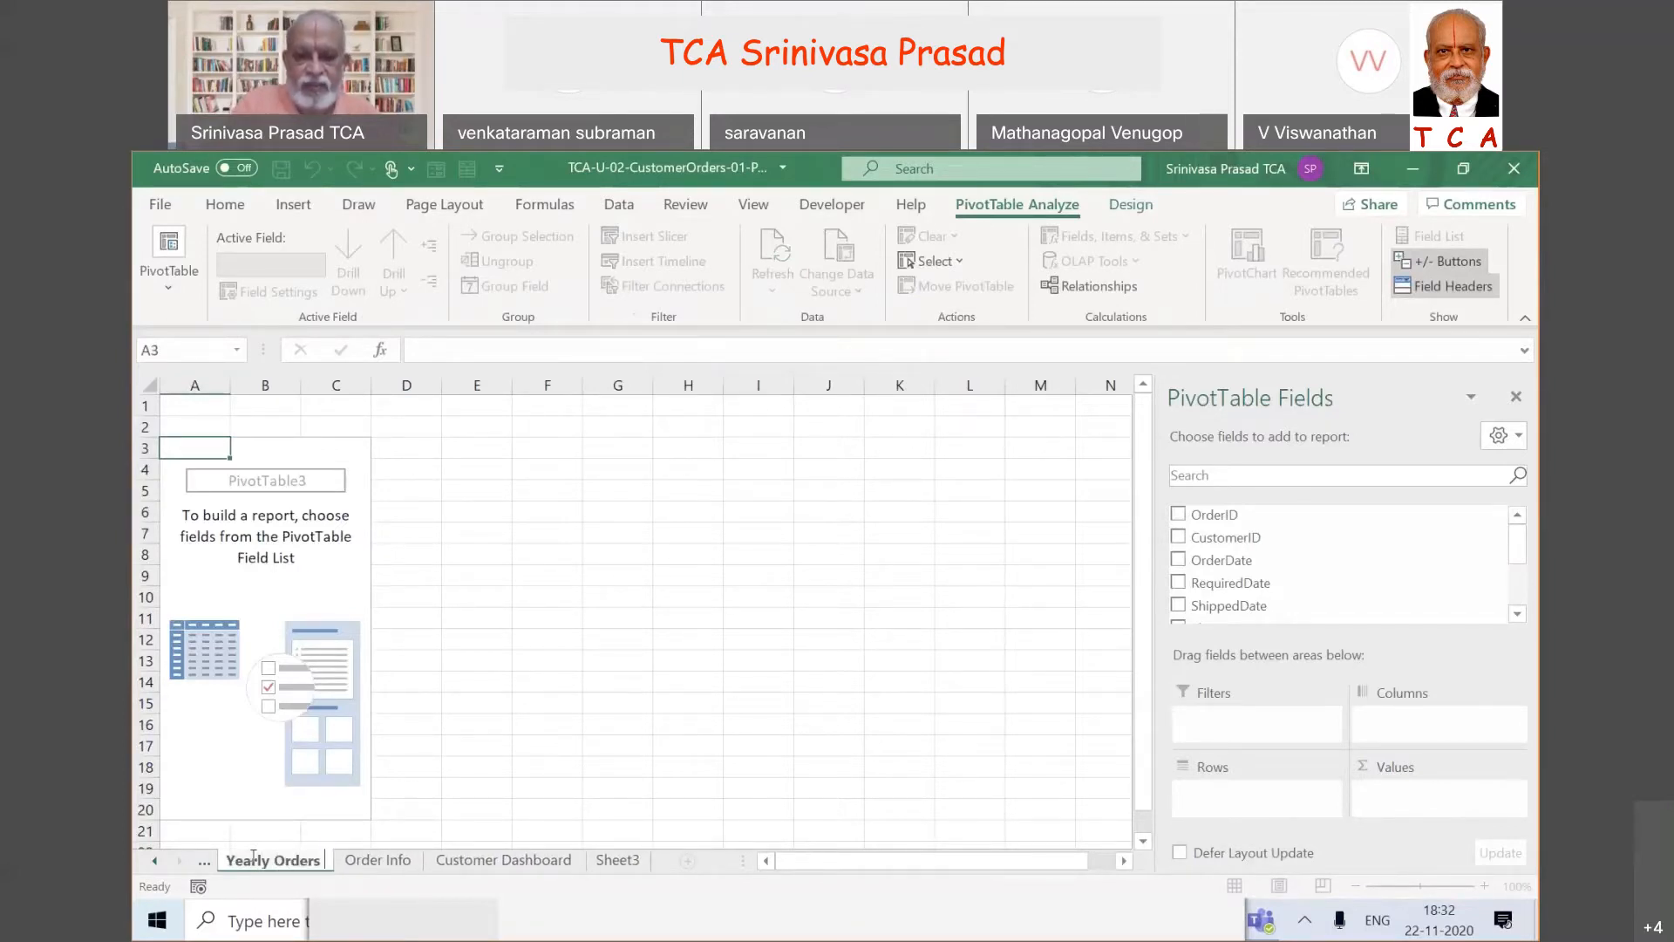
left_click(465, 748)
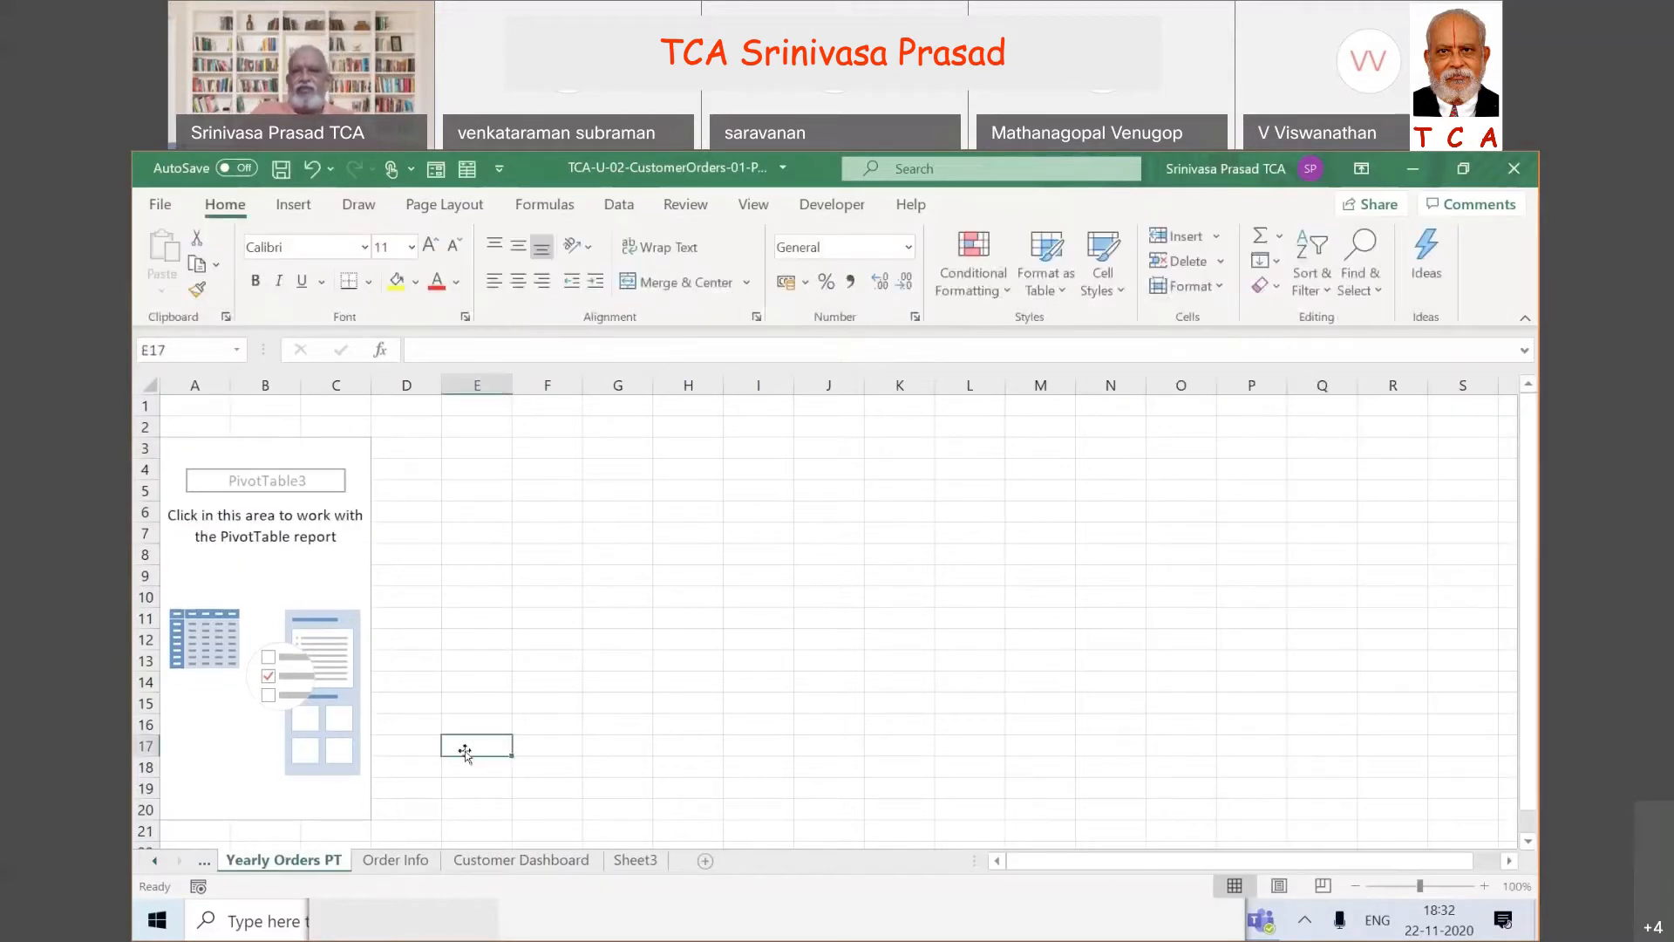
left_click(329, 566)
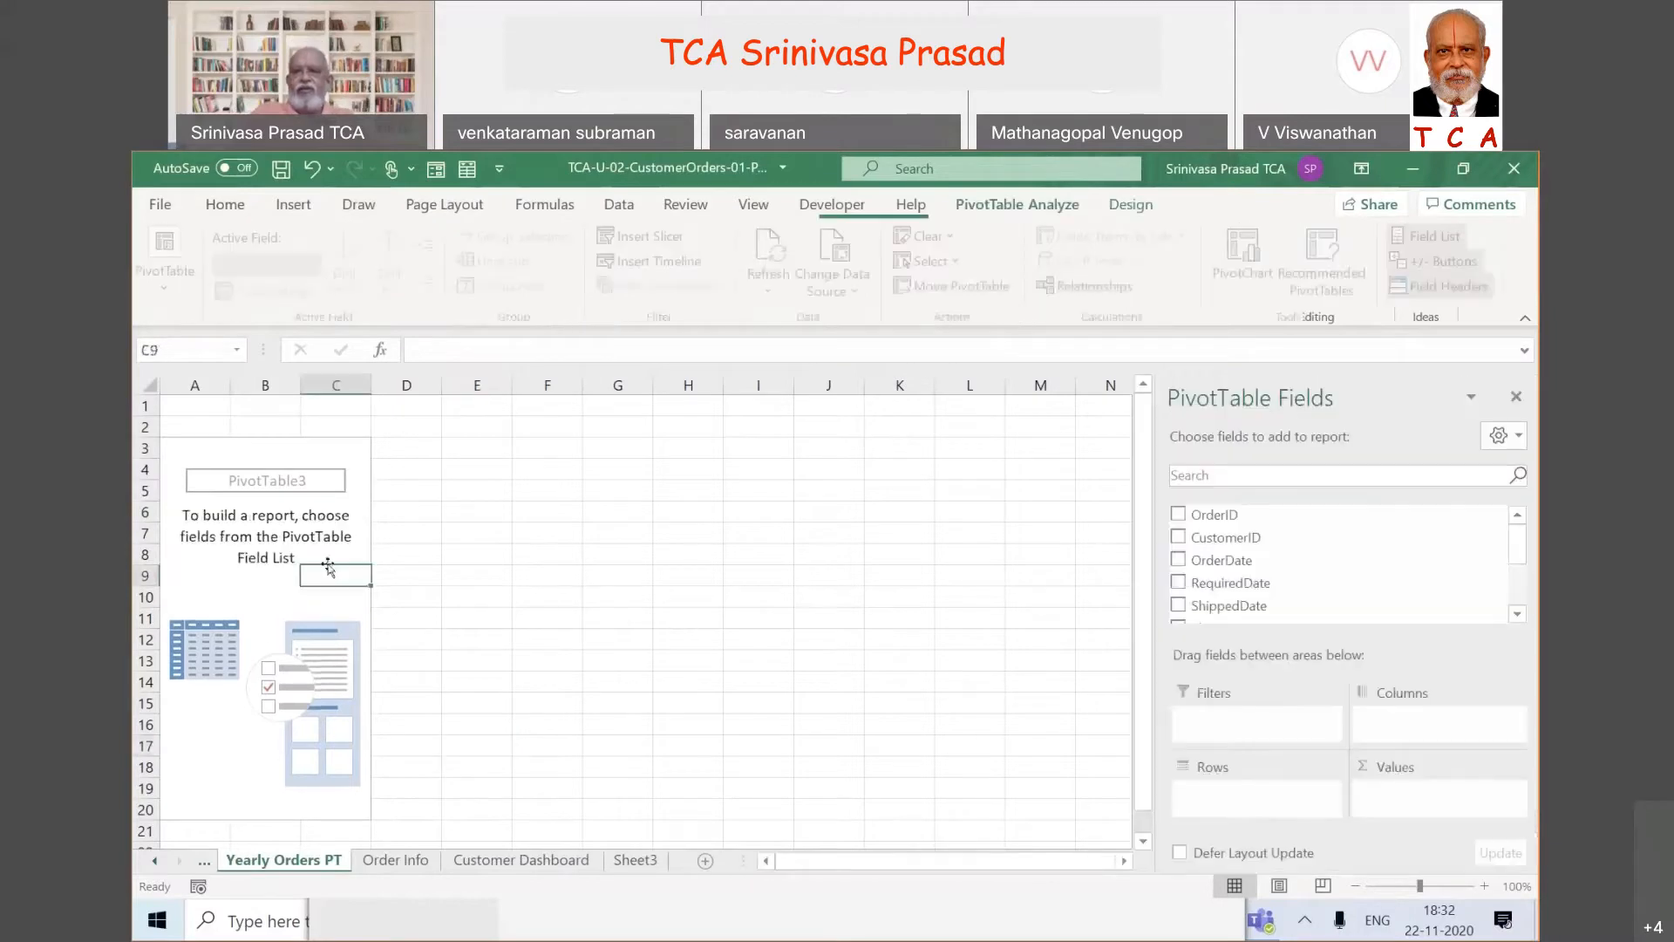
left_click(558, 568)
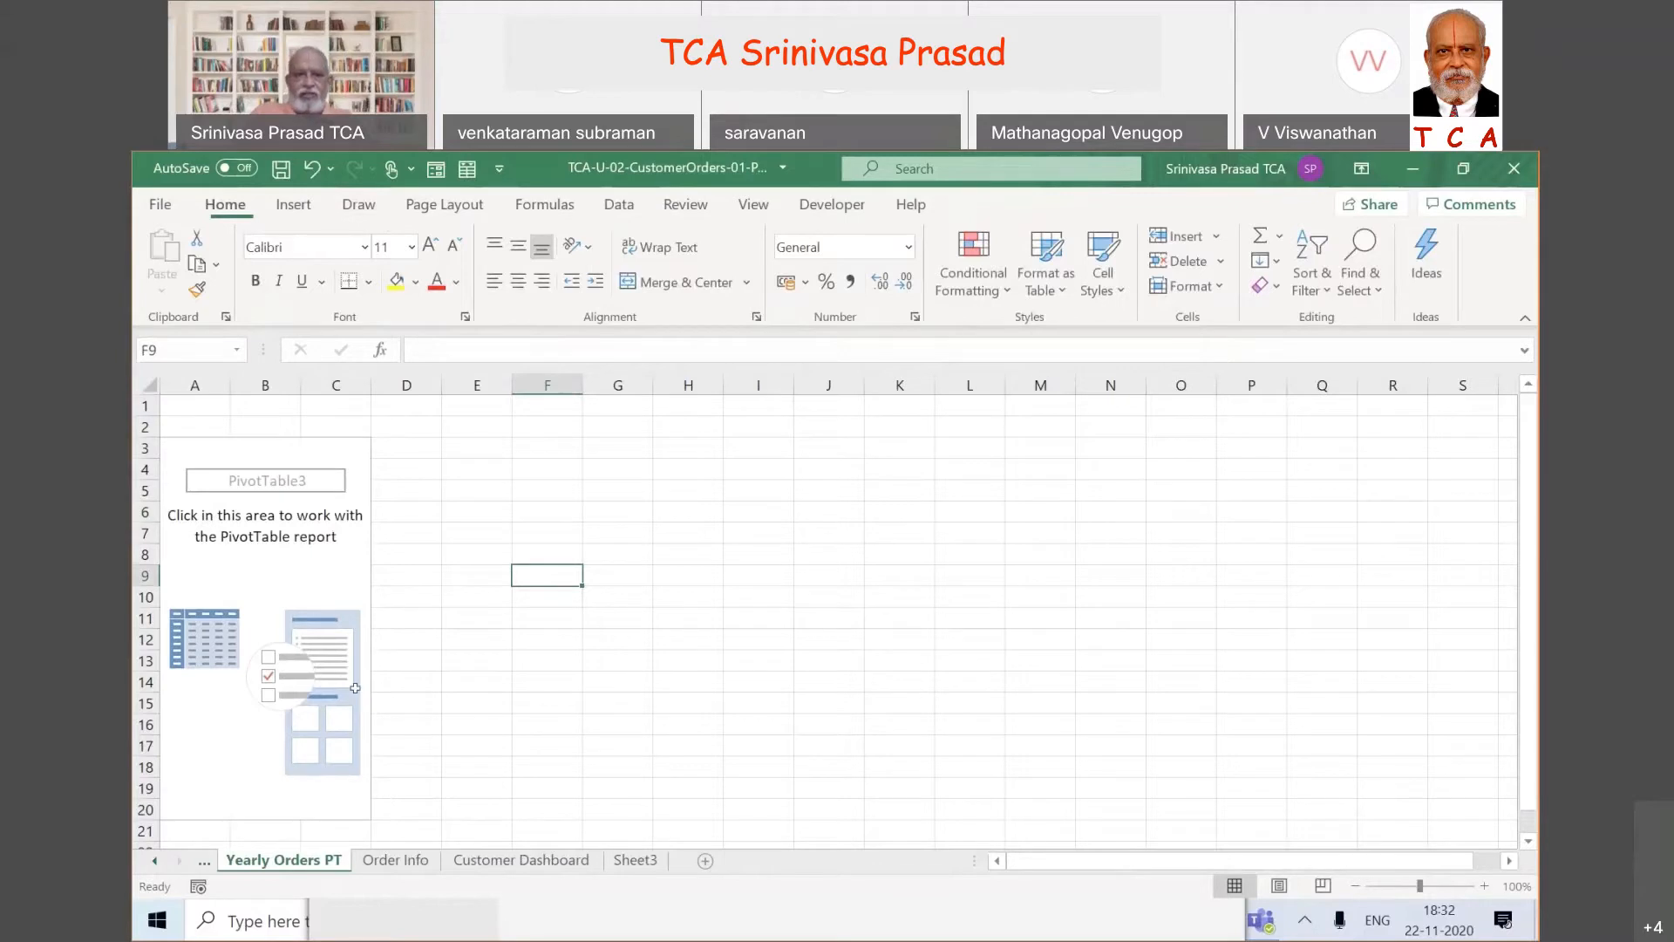
left_click(308, 571)
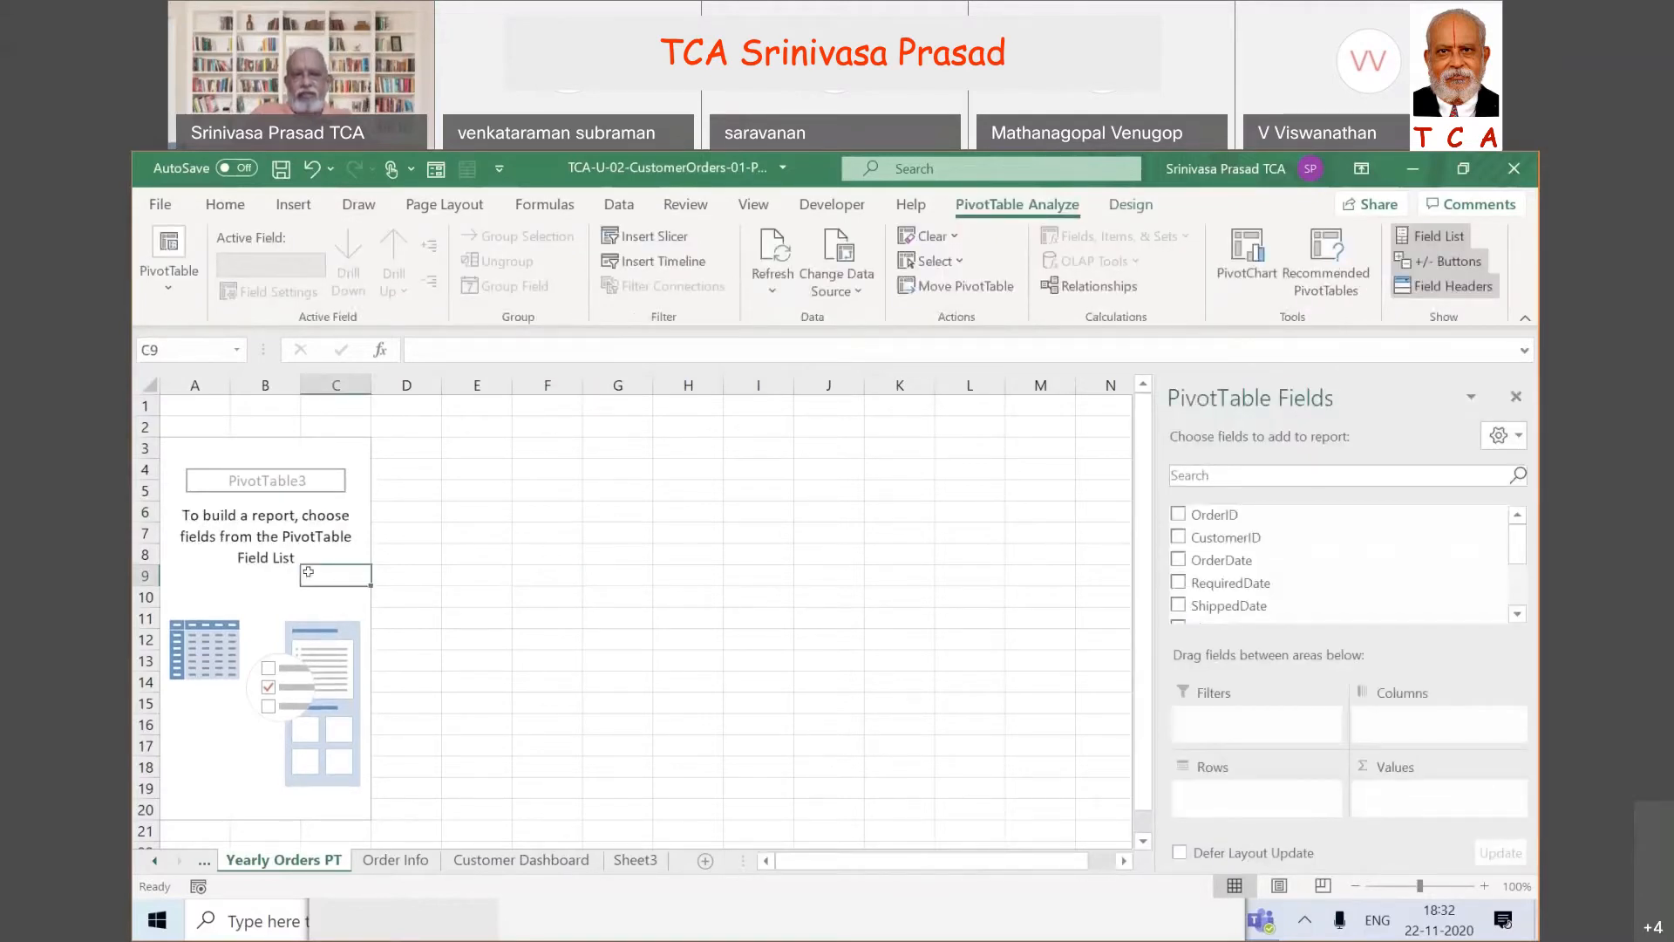
left_click(952, 525)
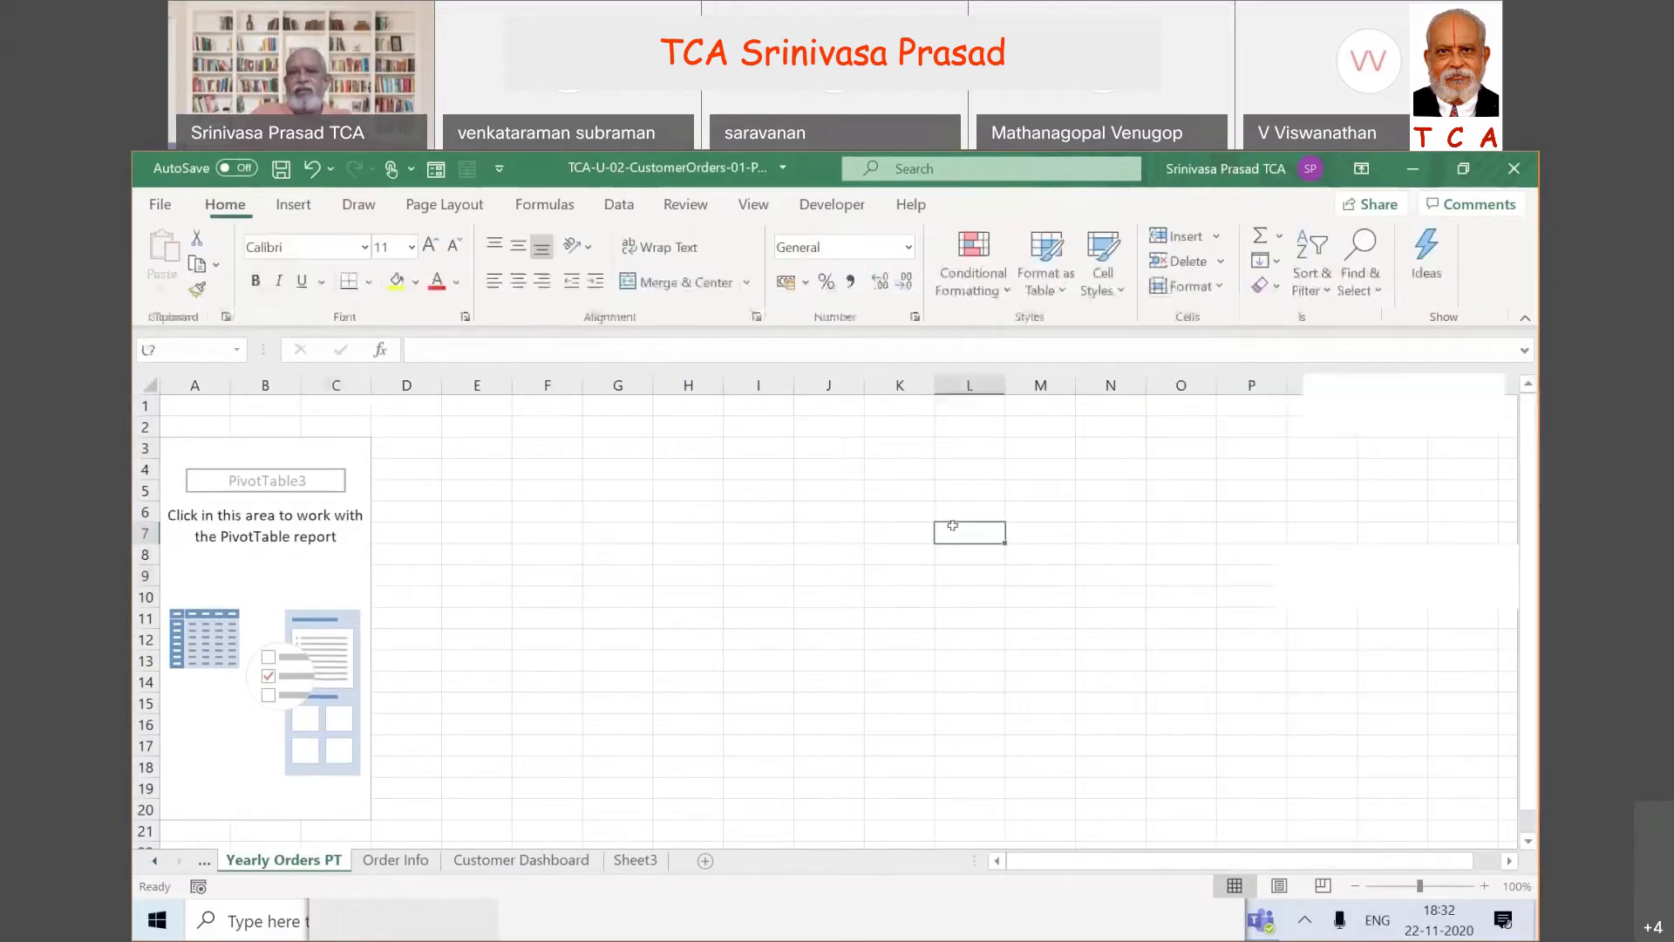
- Add the OrderDate field to the rows of the empty PivotTable
left_click(313, 576)
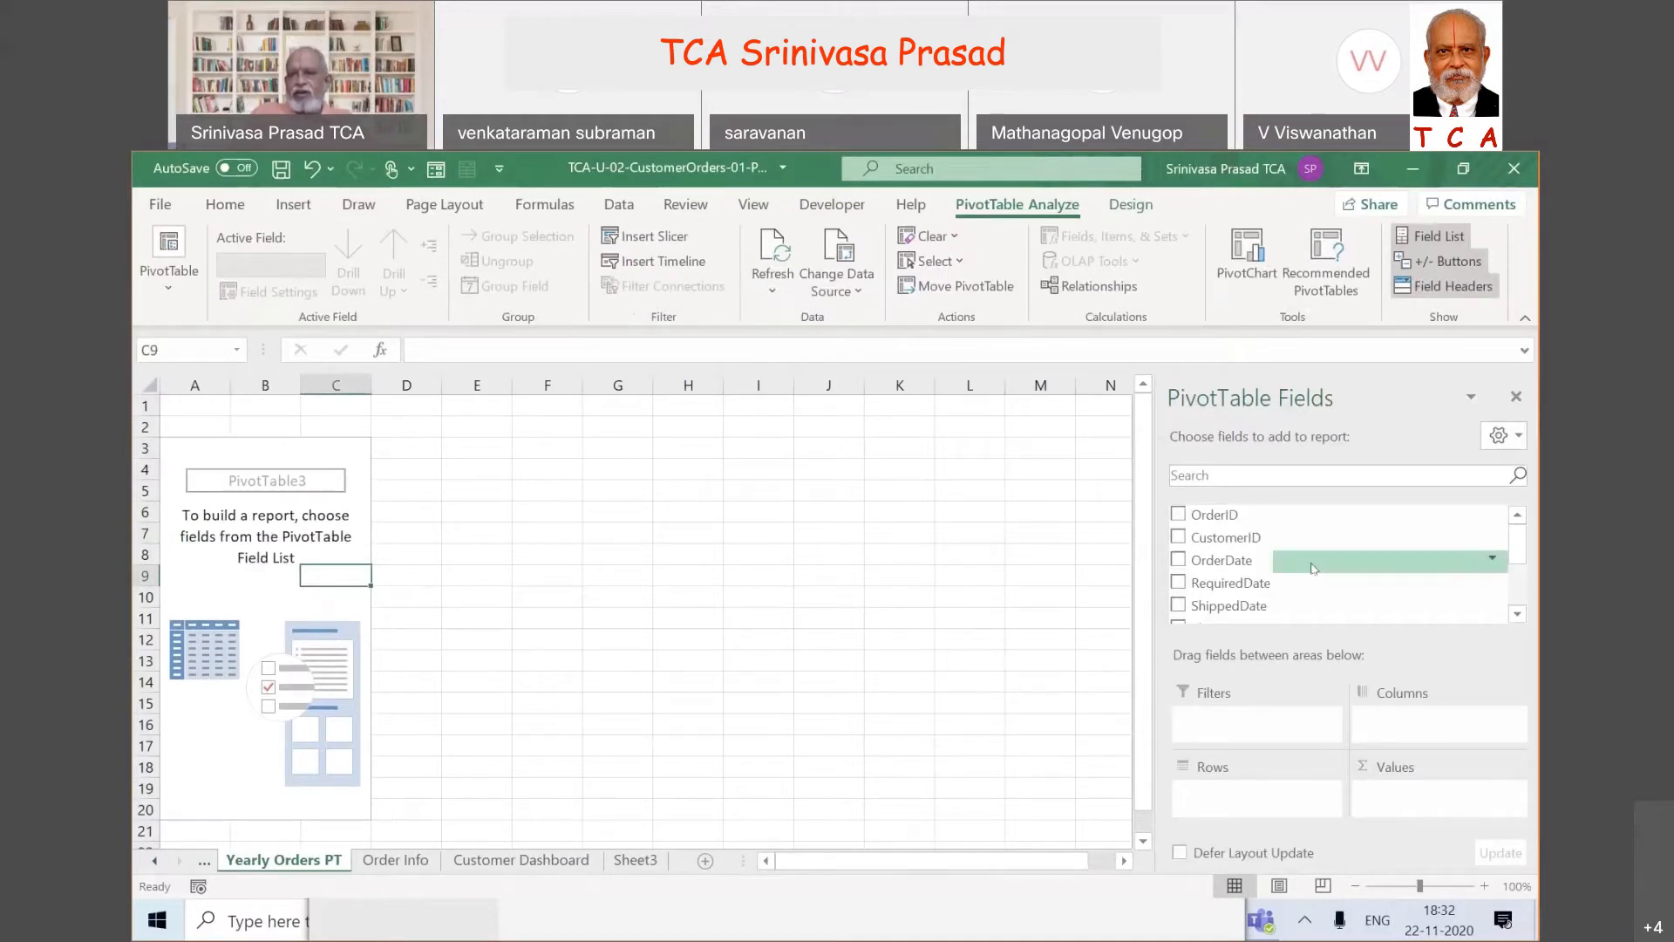
left_click(1519, 615)
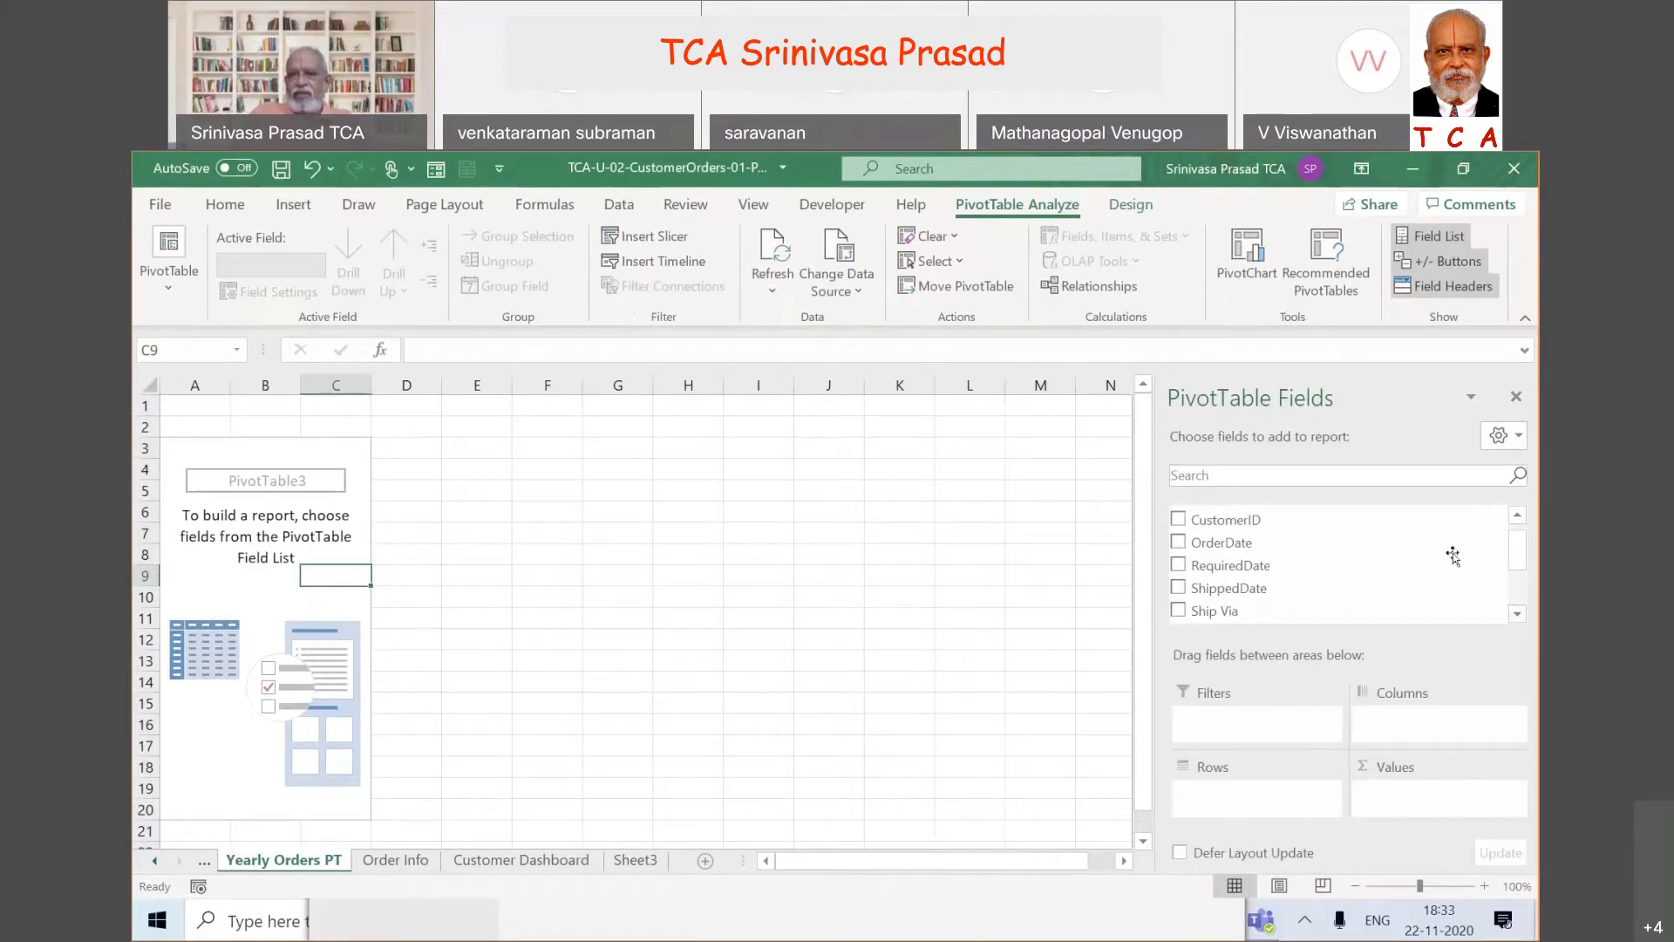
left_click(1179, 542)
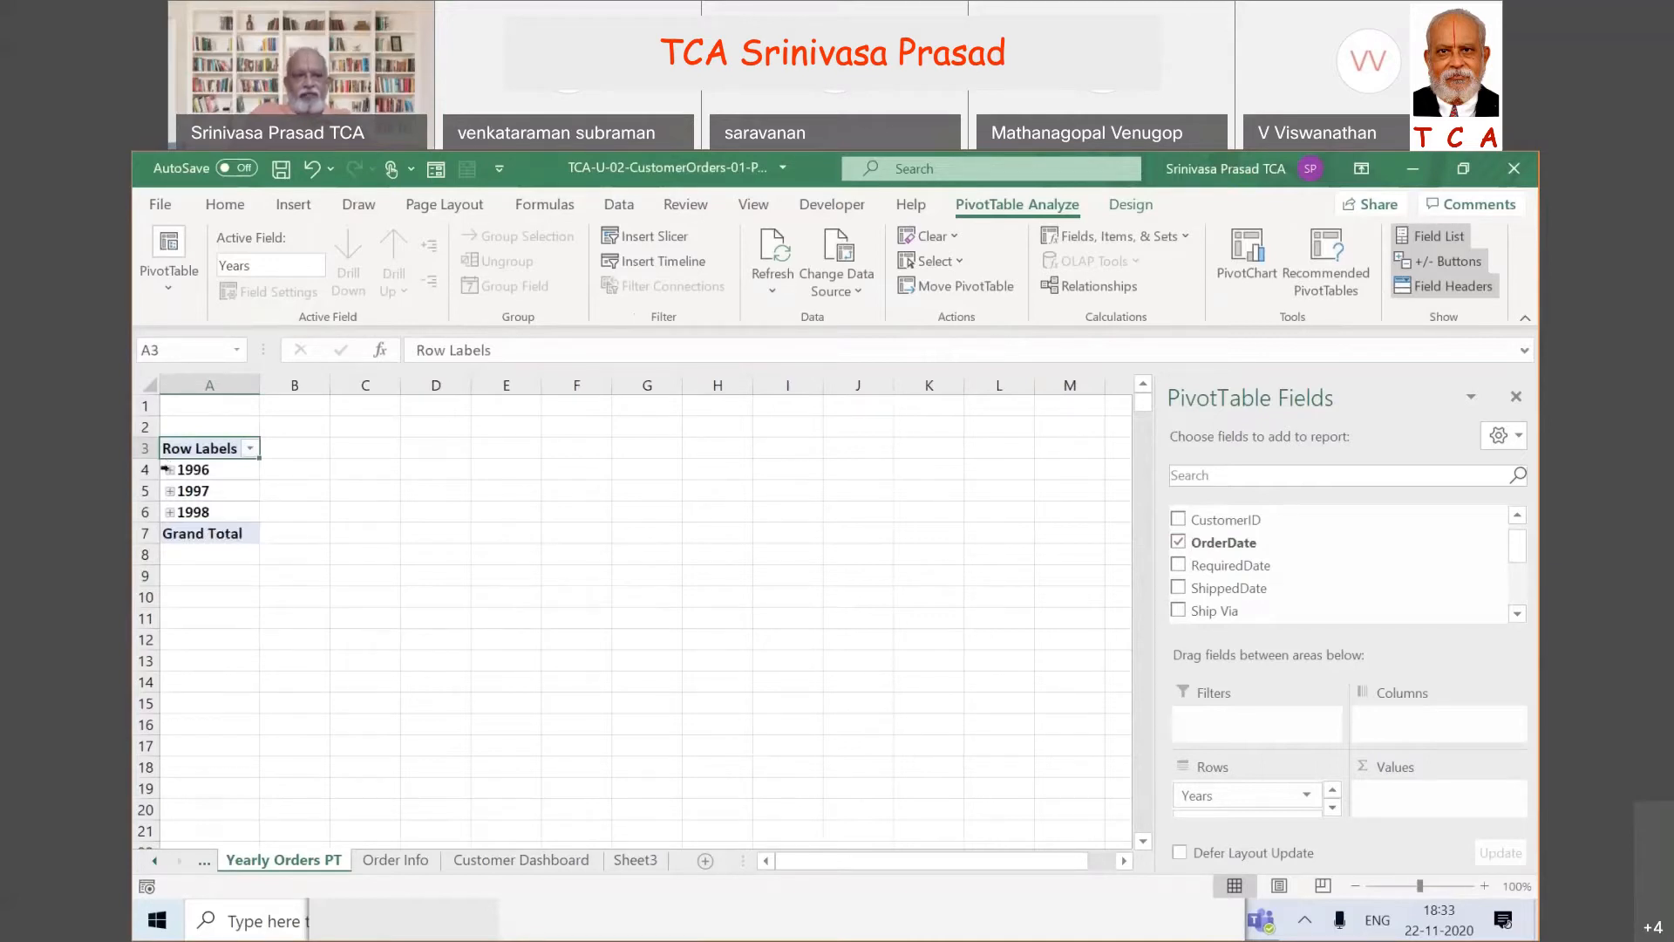
- Expand the 1996, 1997 and 1998 row groups to examine their quarters, and collapse 1998 again
left_click(266, 468)
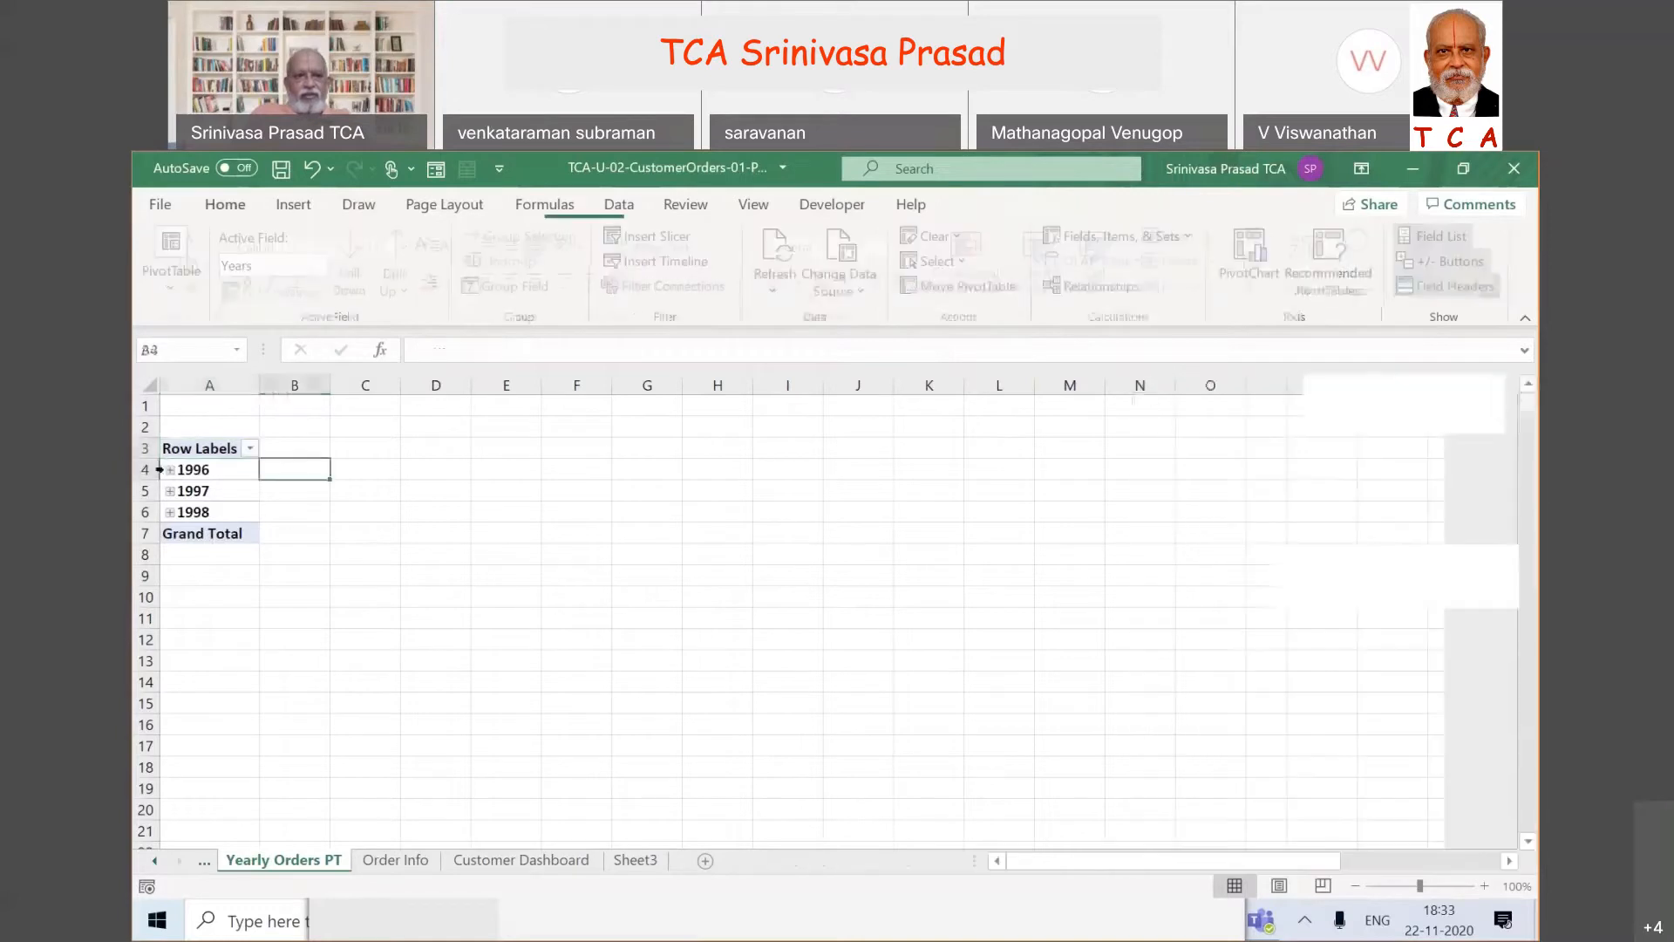
left_click(173, 471)
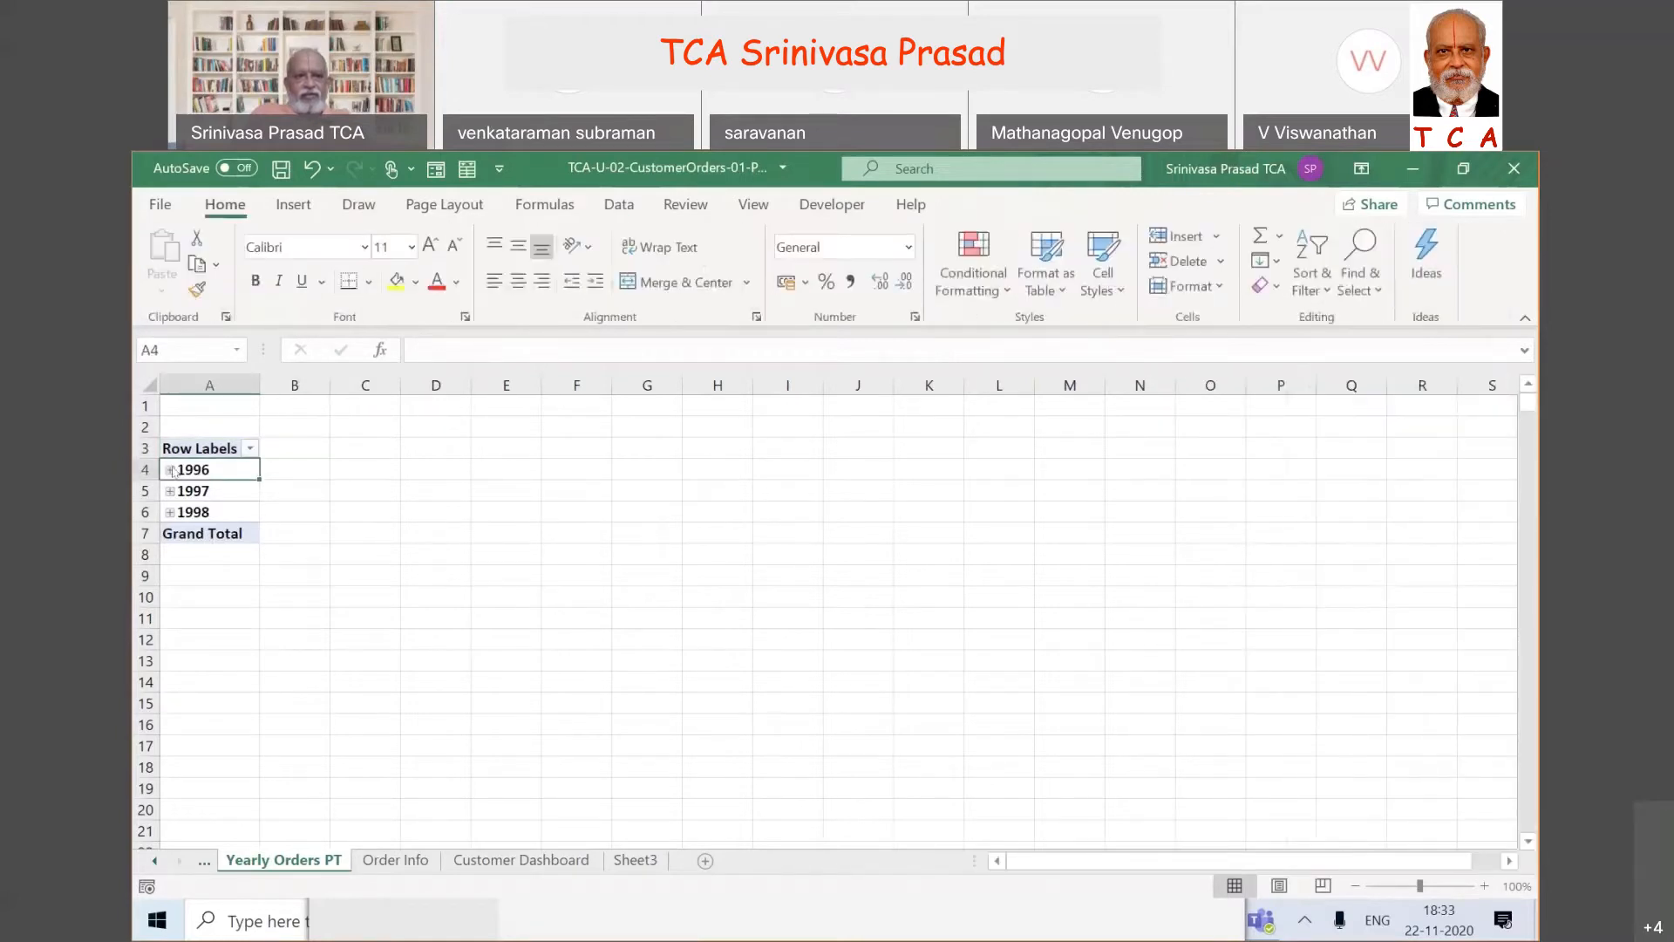
left_click(171, 470)
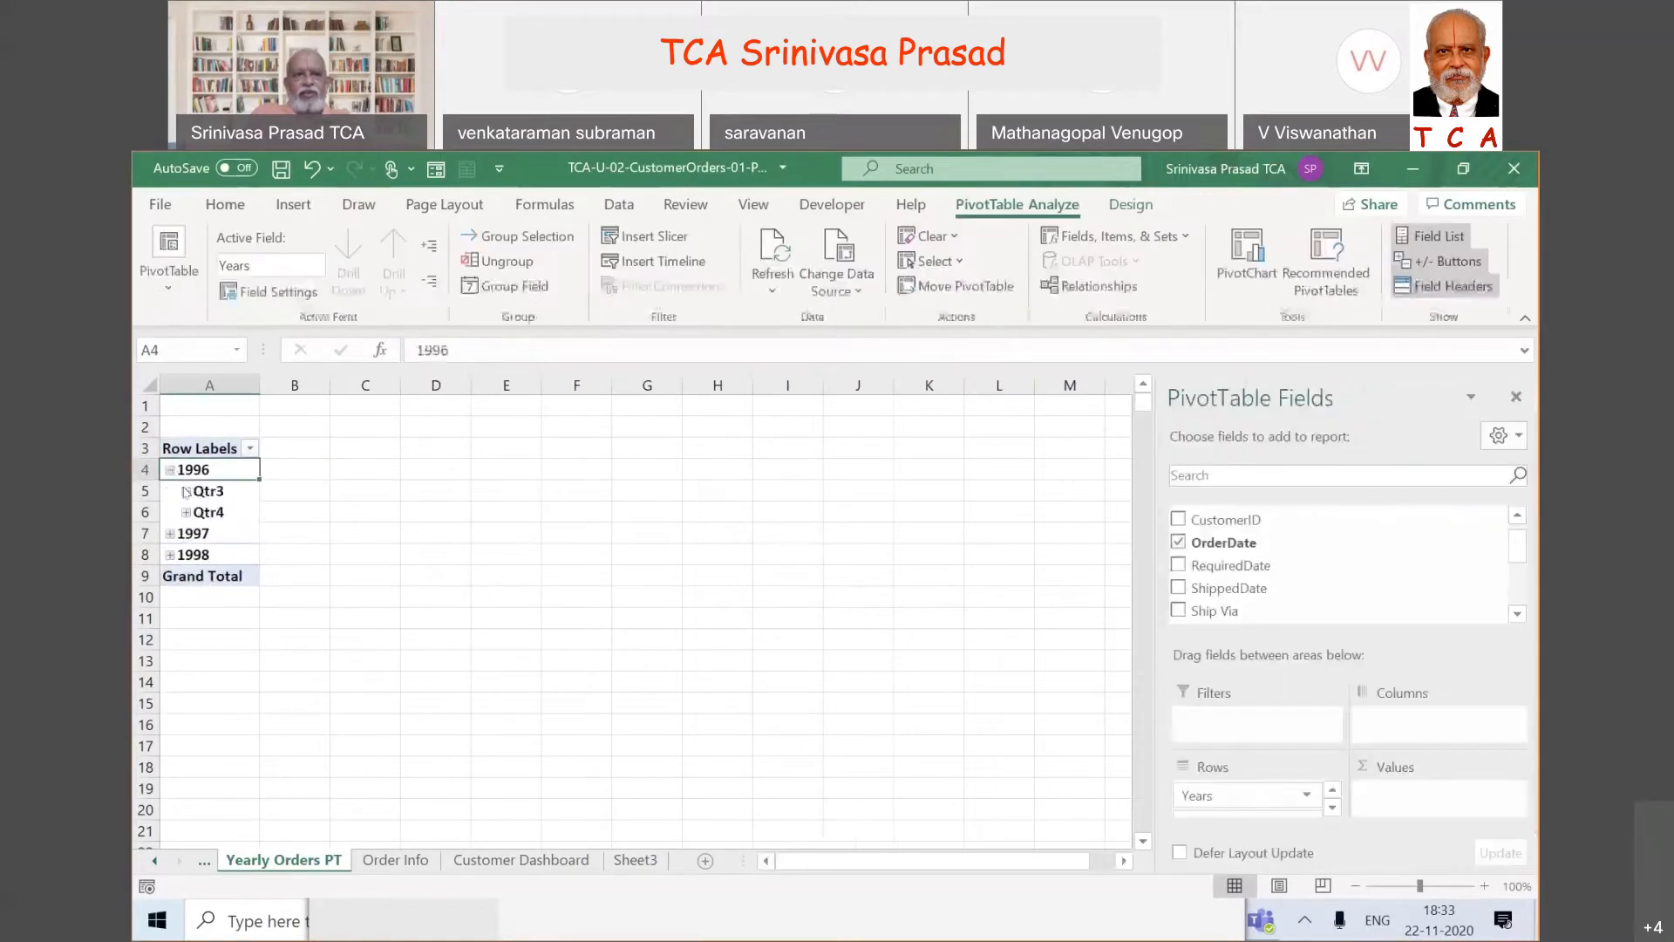
left_click(171, 534)
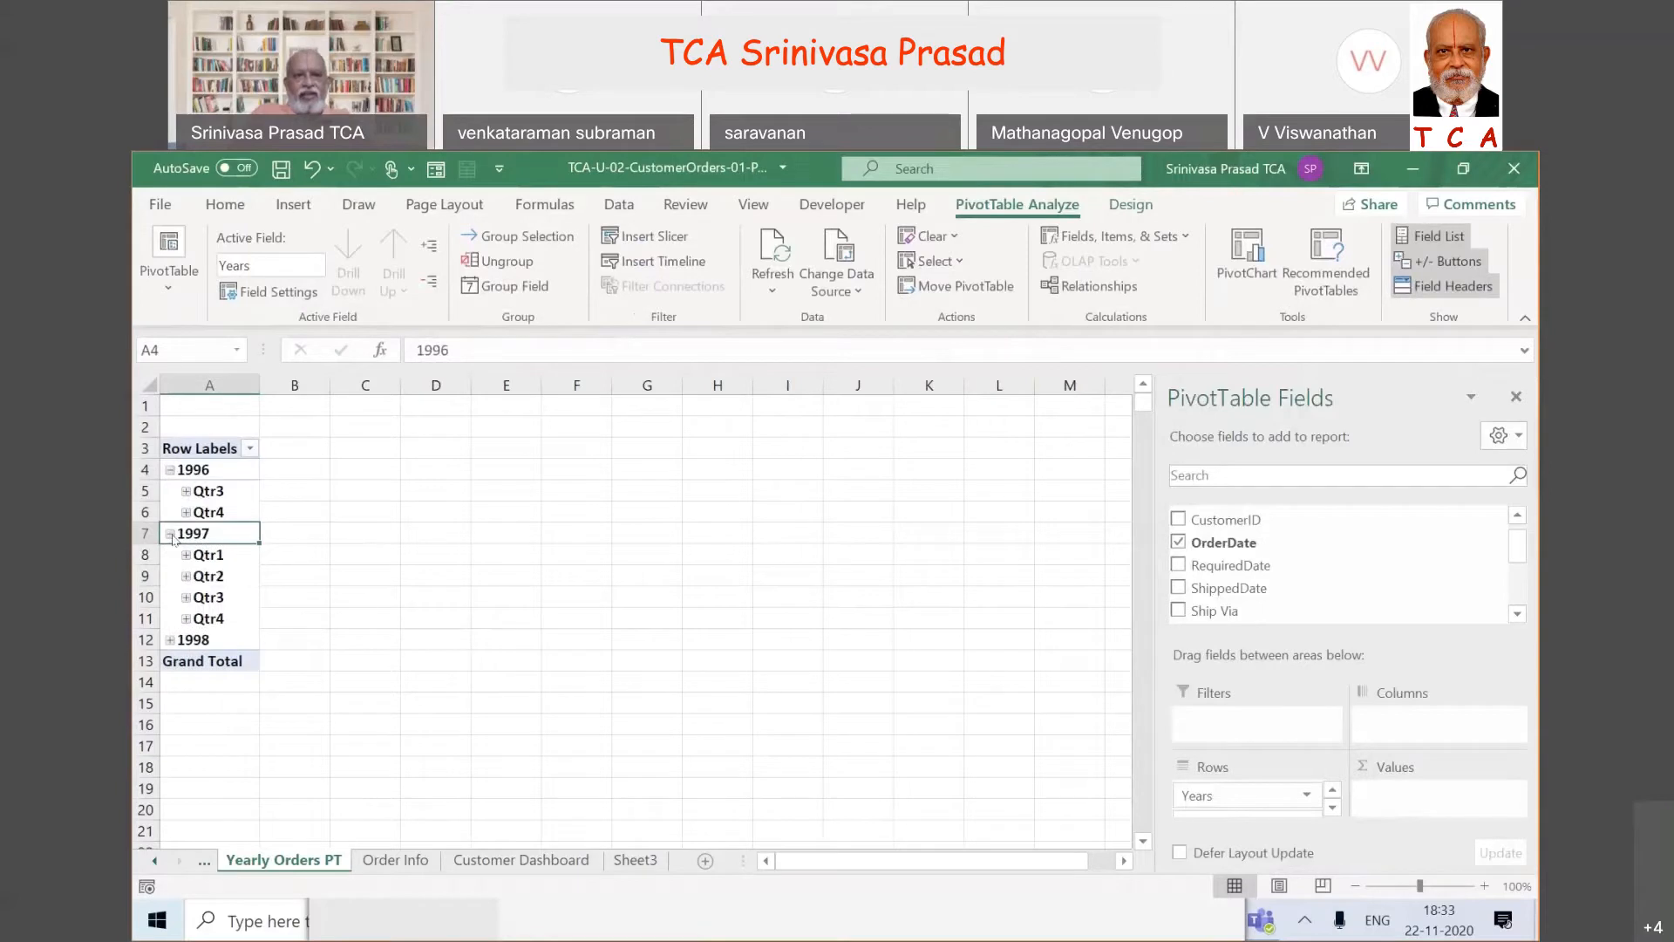
left_click(171, 640)
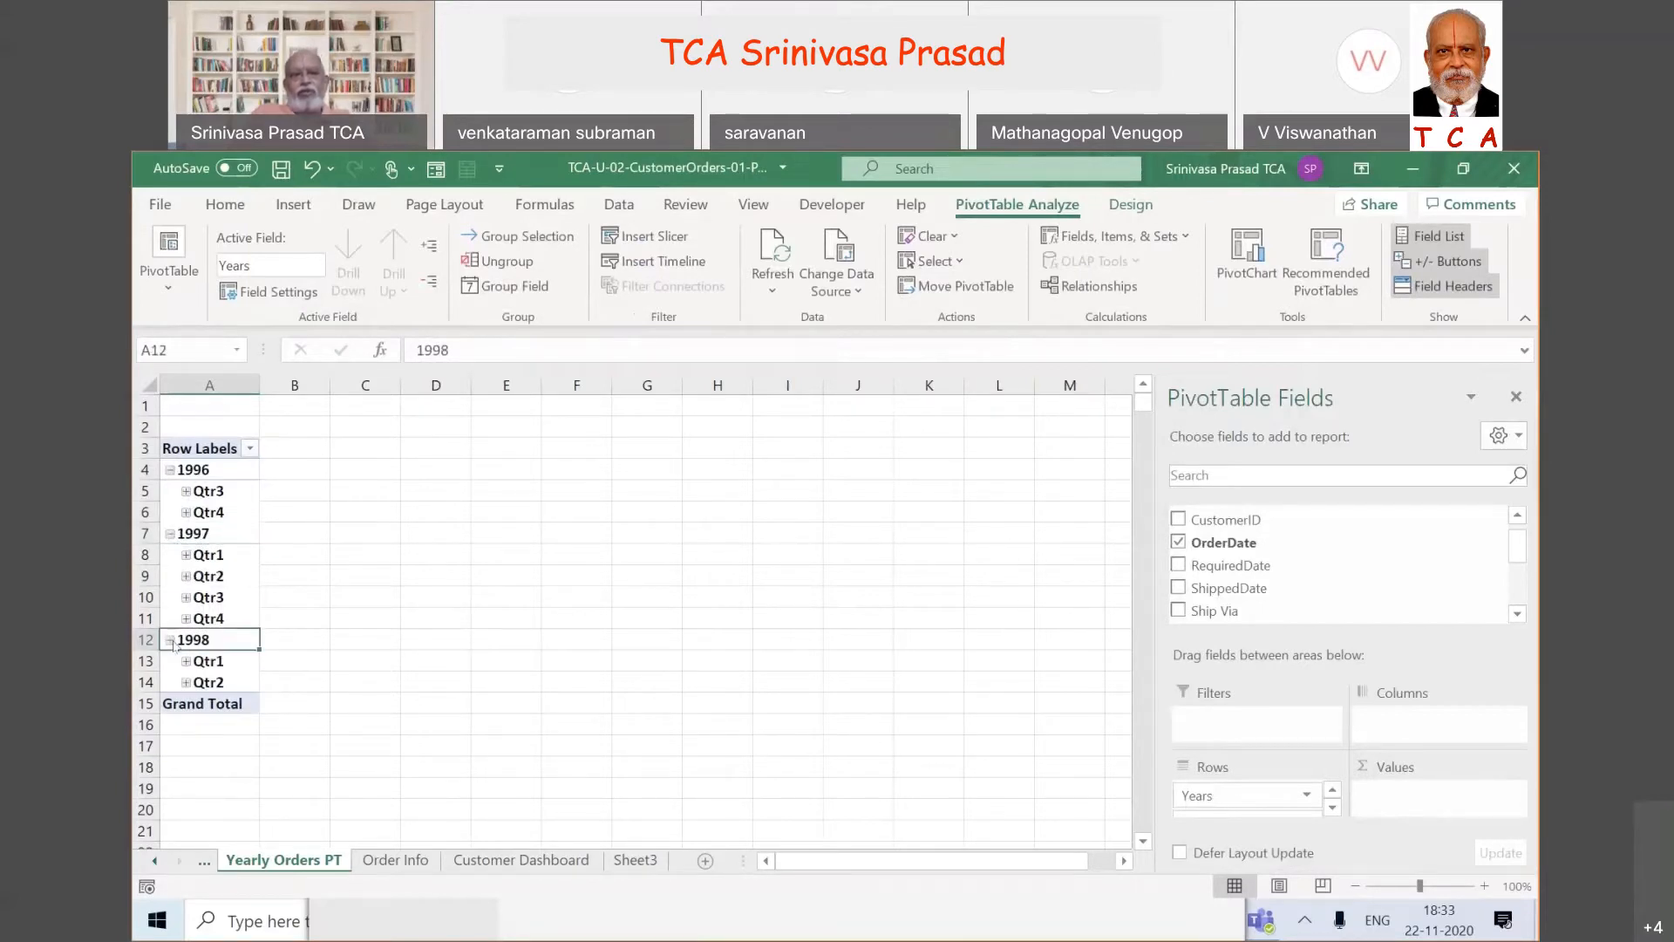
left_click(171, 641)
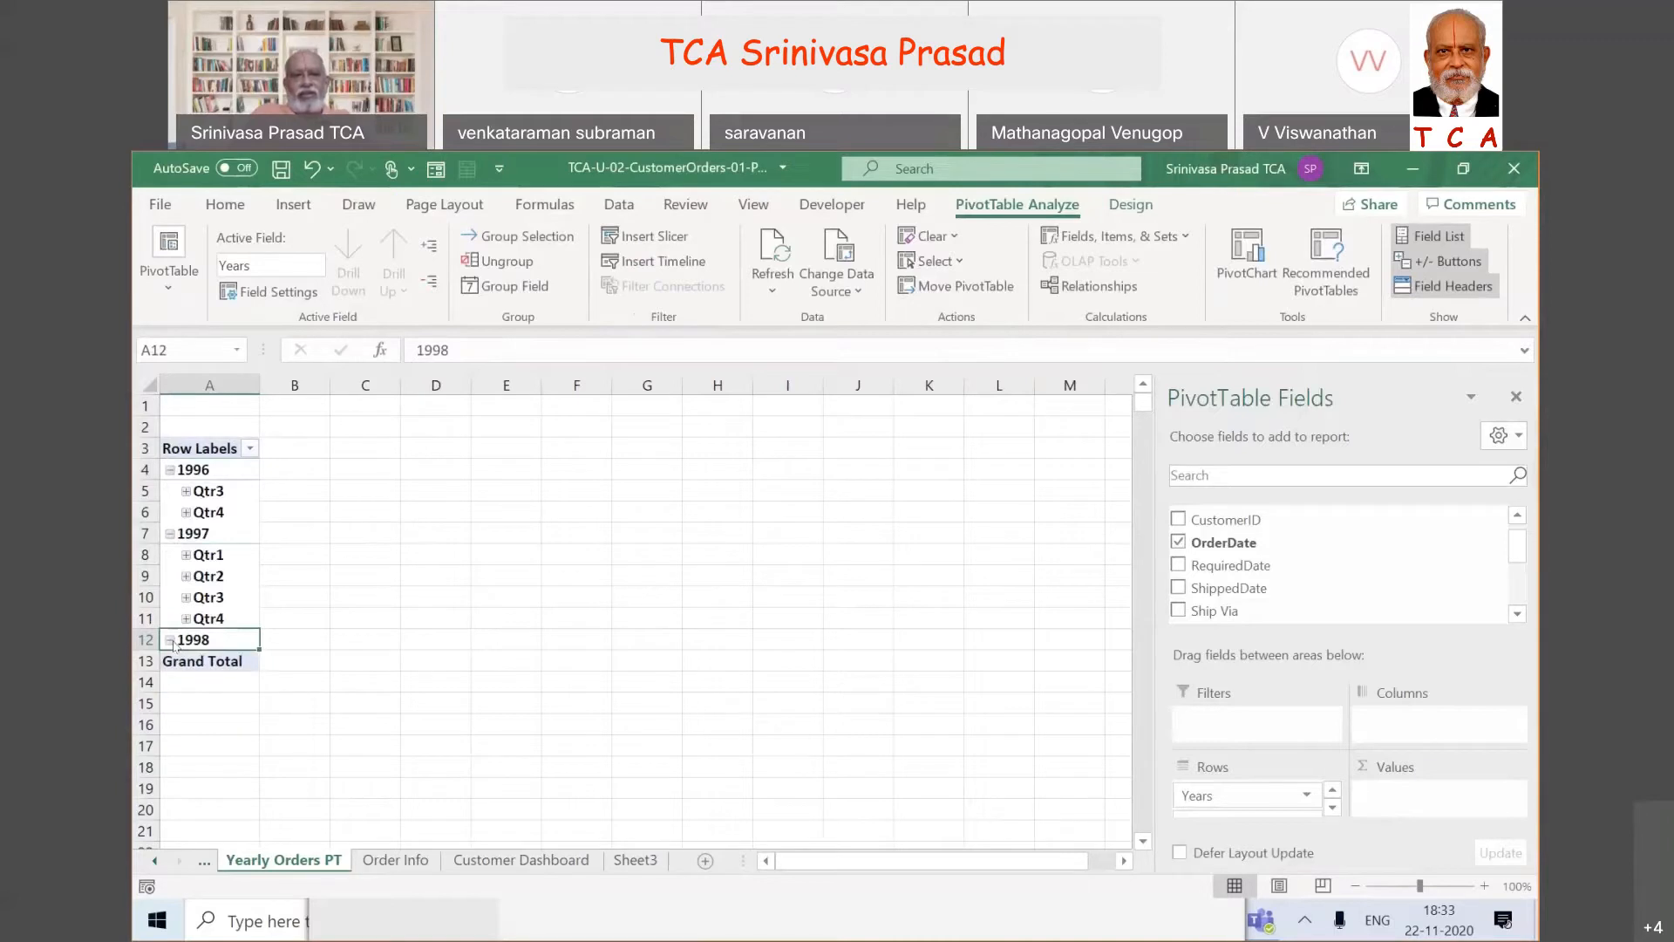
- Collapse the 1997 and 1996 row groups so the PivotTable lists only years
left_click(171, 533)
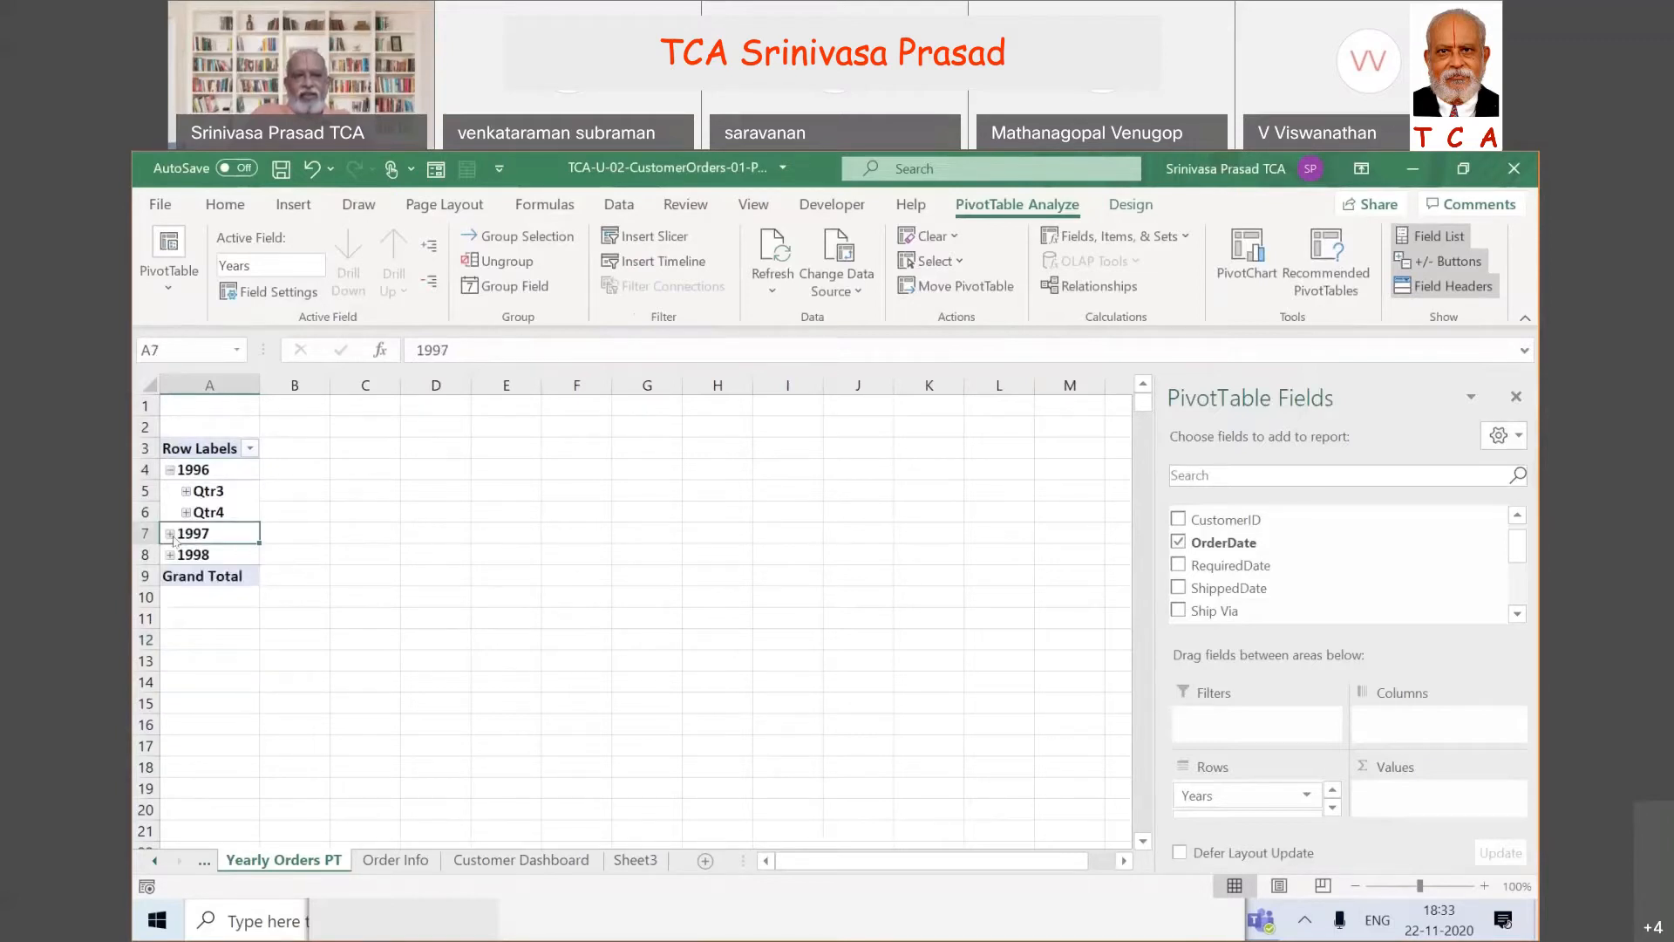
left_click(164, 469)
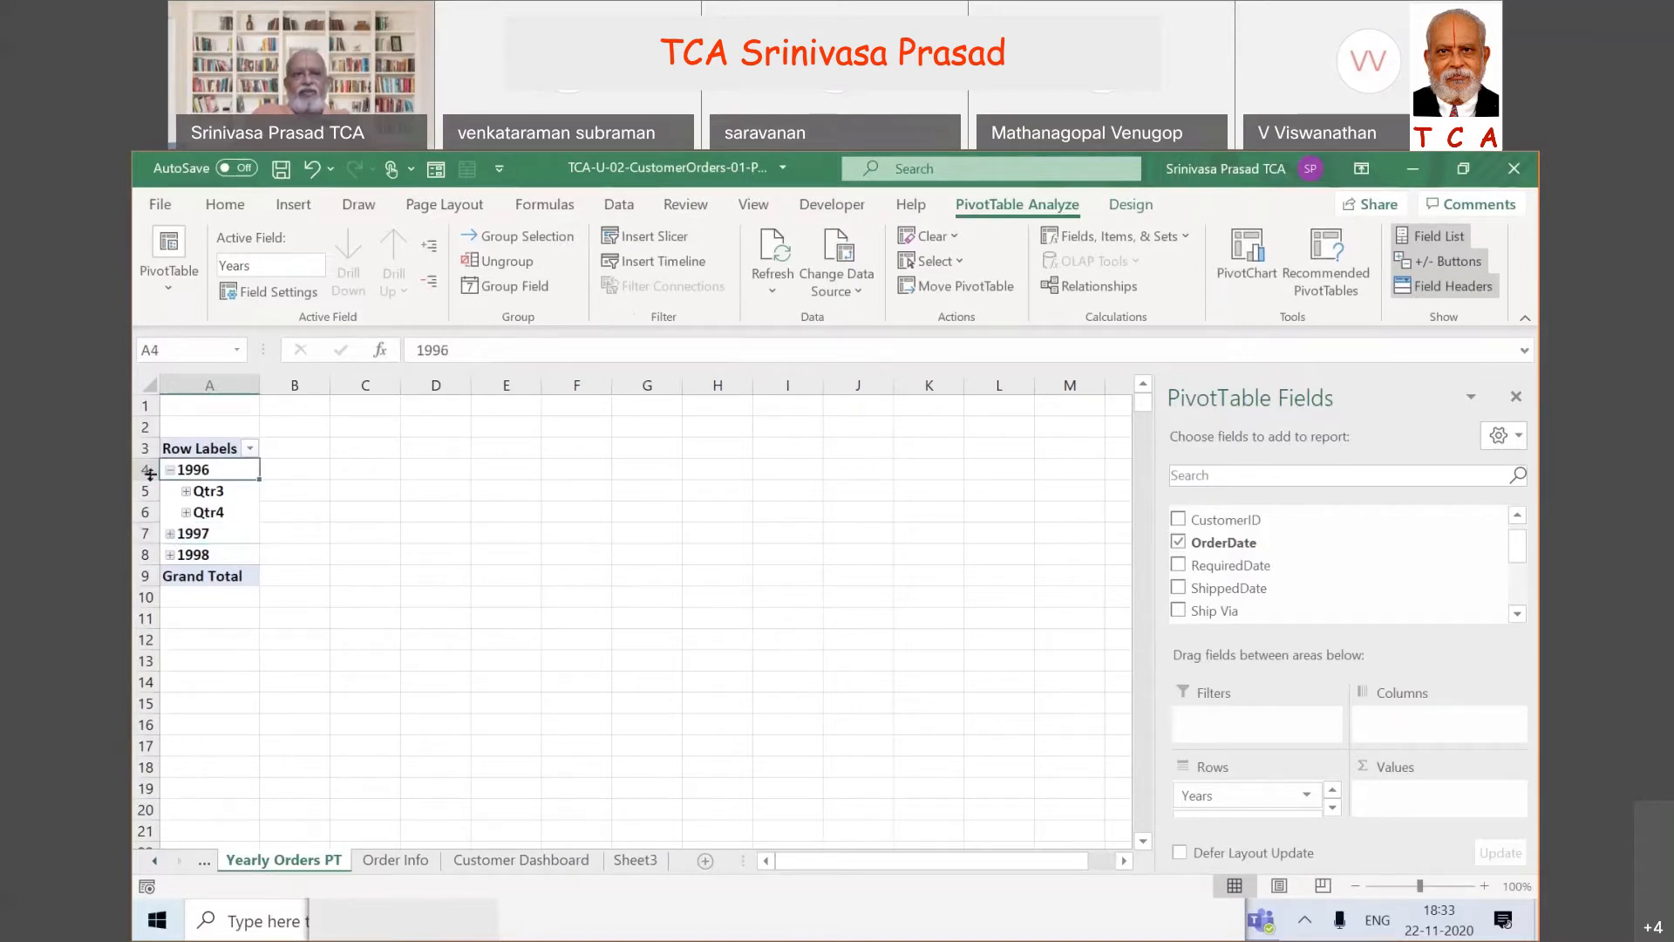
left_click(171, 470)
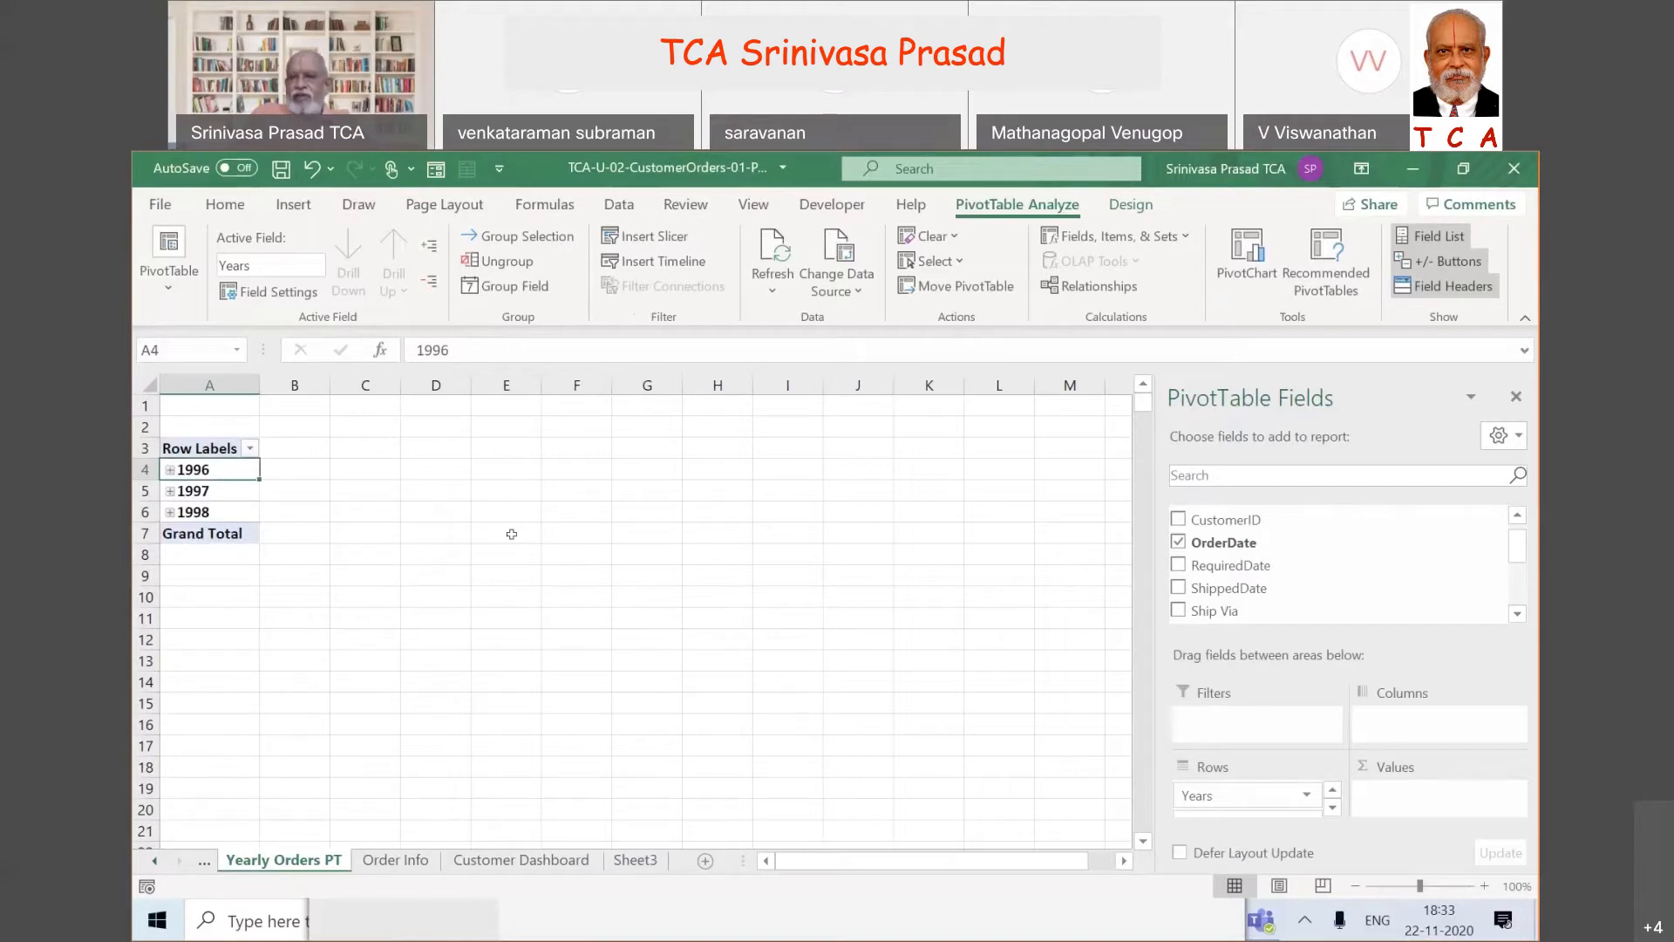
- Add OrderAmount as a summed value in the PivotTable and format it as ₹ currency with 2 decimal places
left_click(1518, 612)
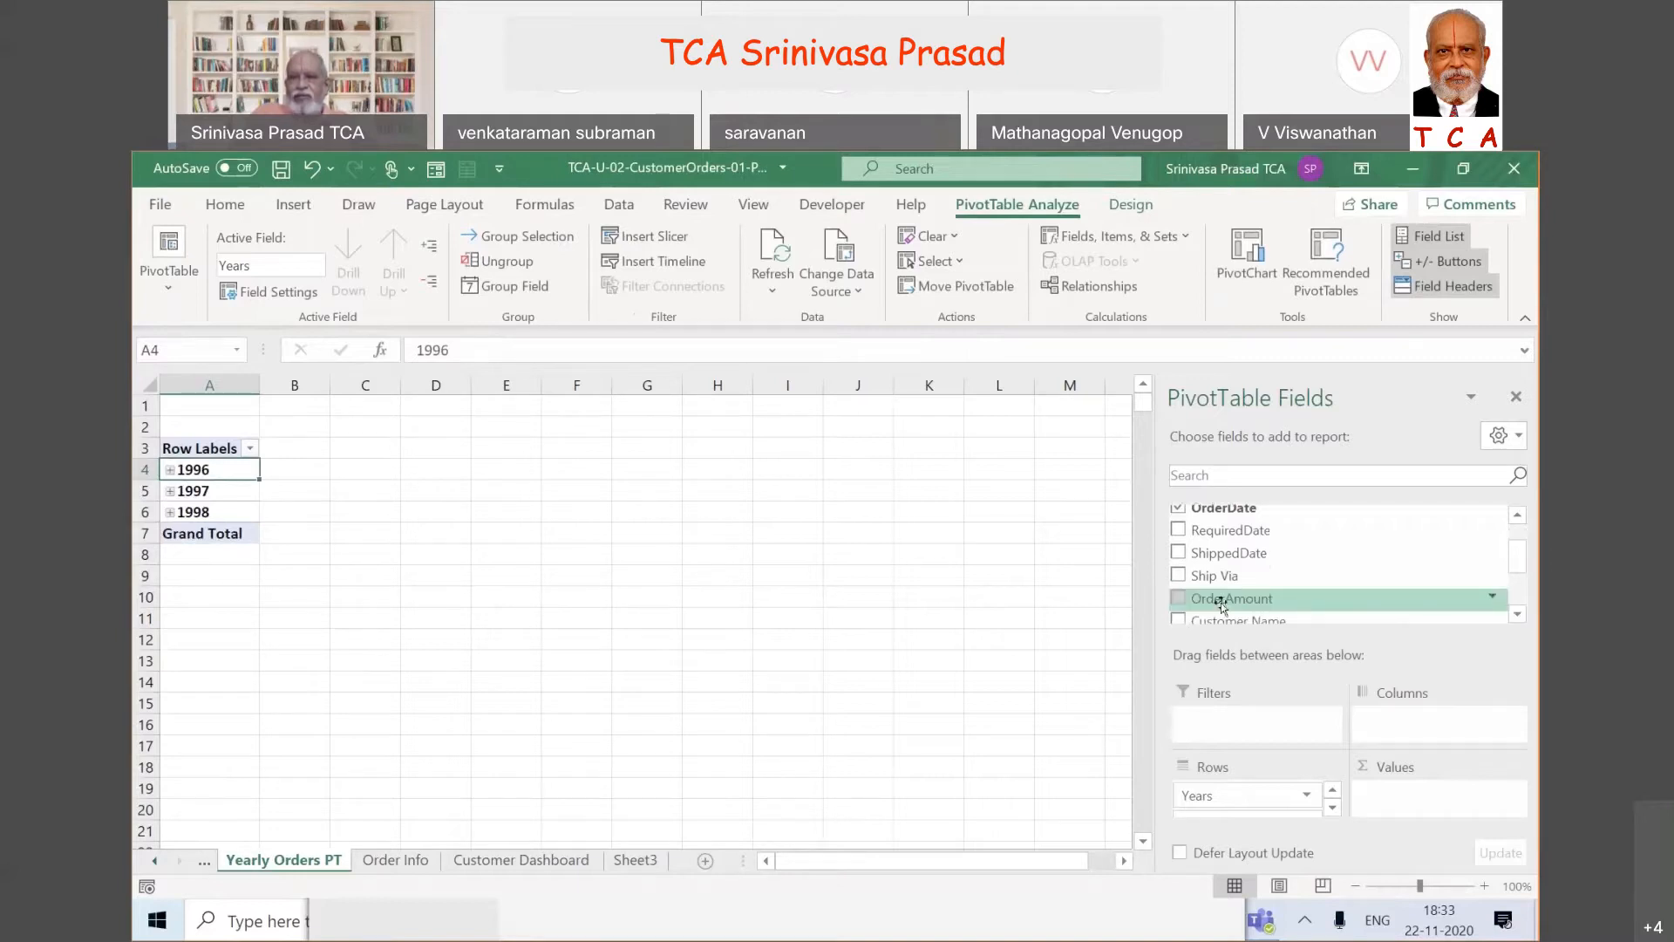
left_click(1177, 598)
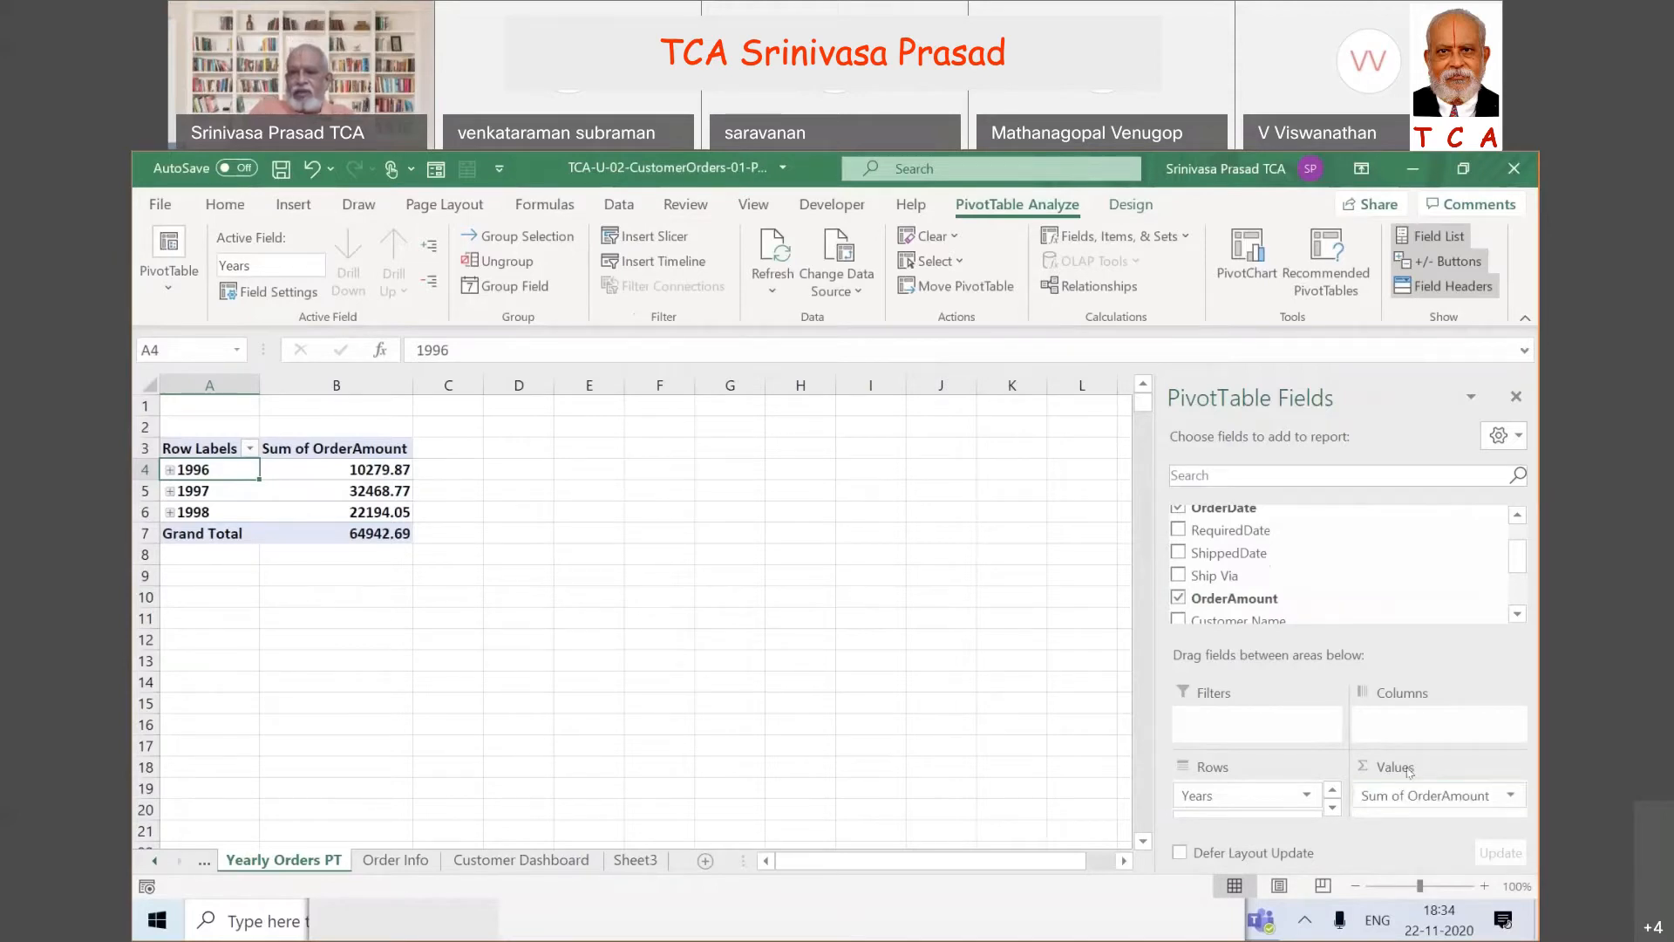
left_click(1363, 793)
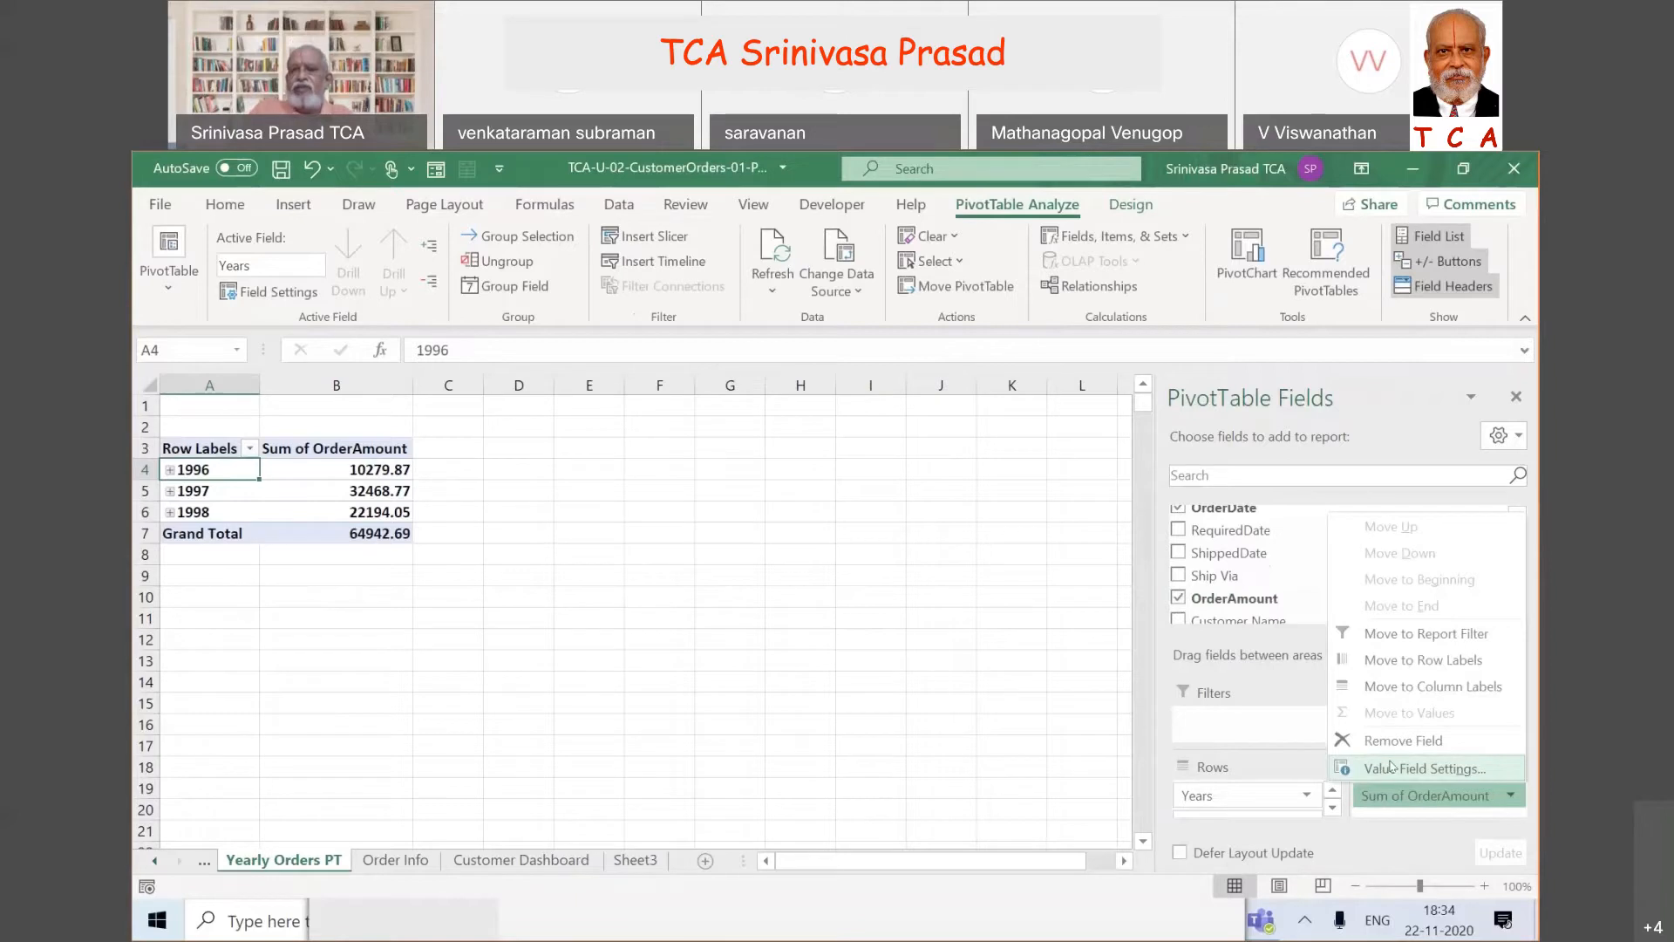
left_click(1389, 767)
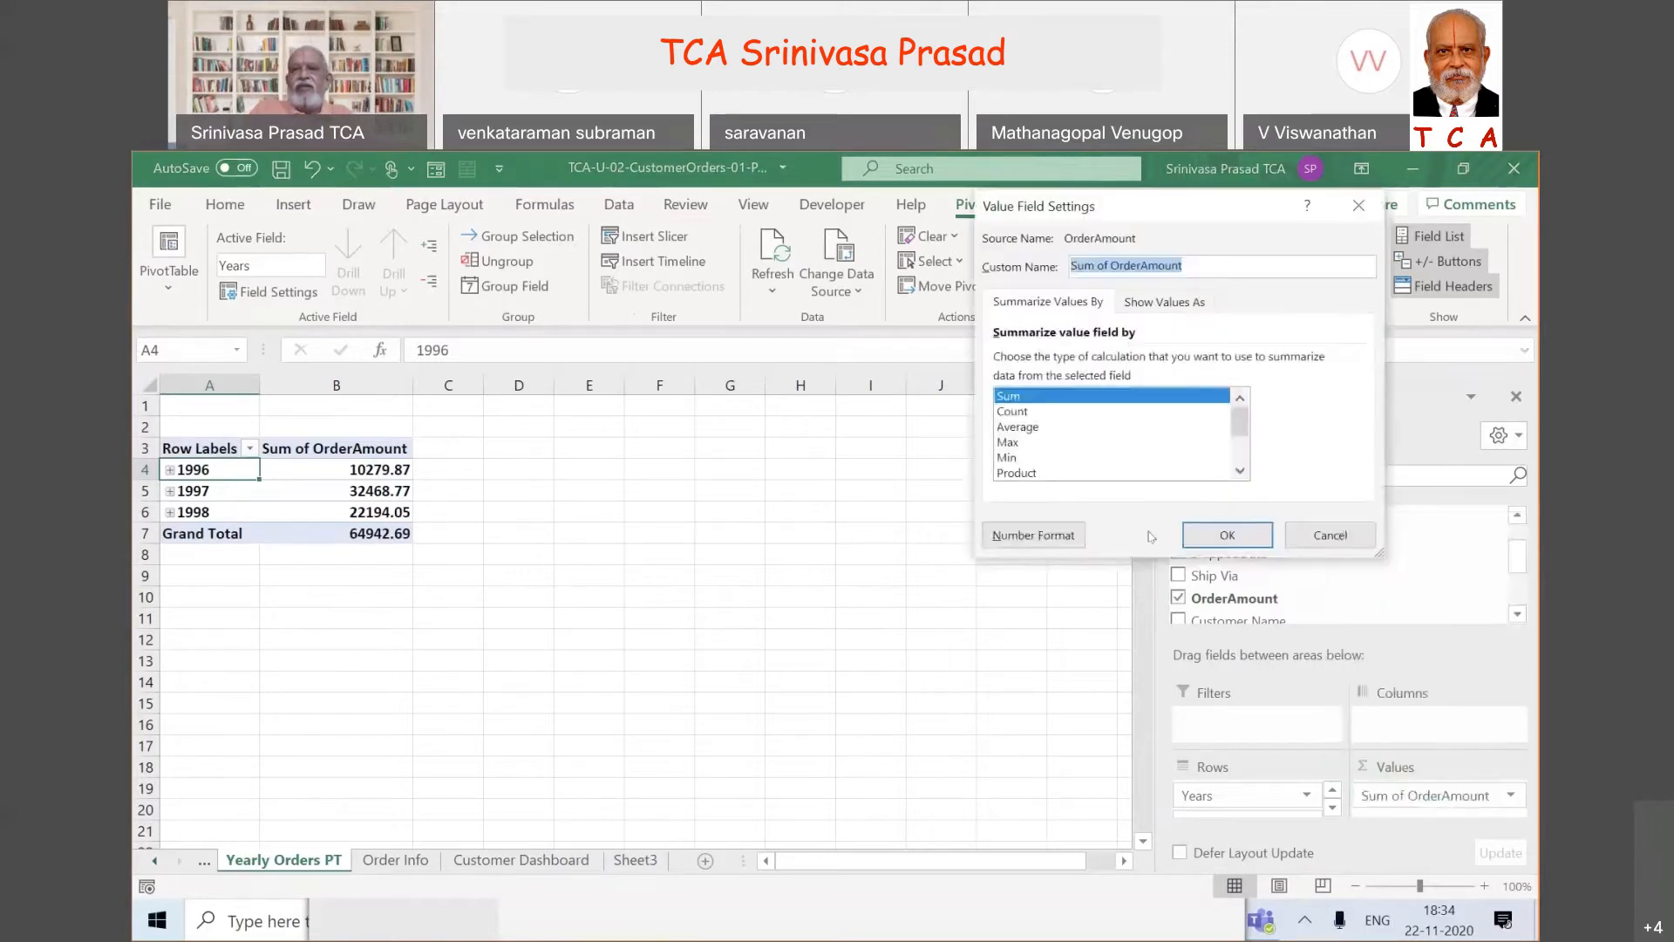
left_click(1024, 535)
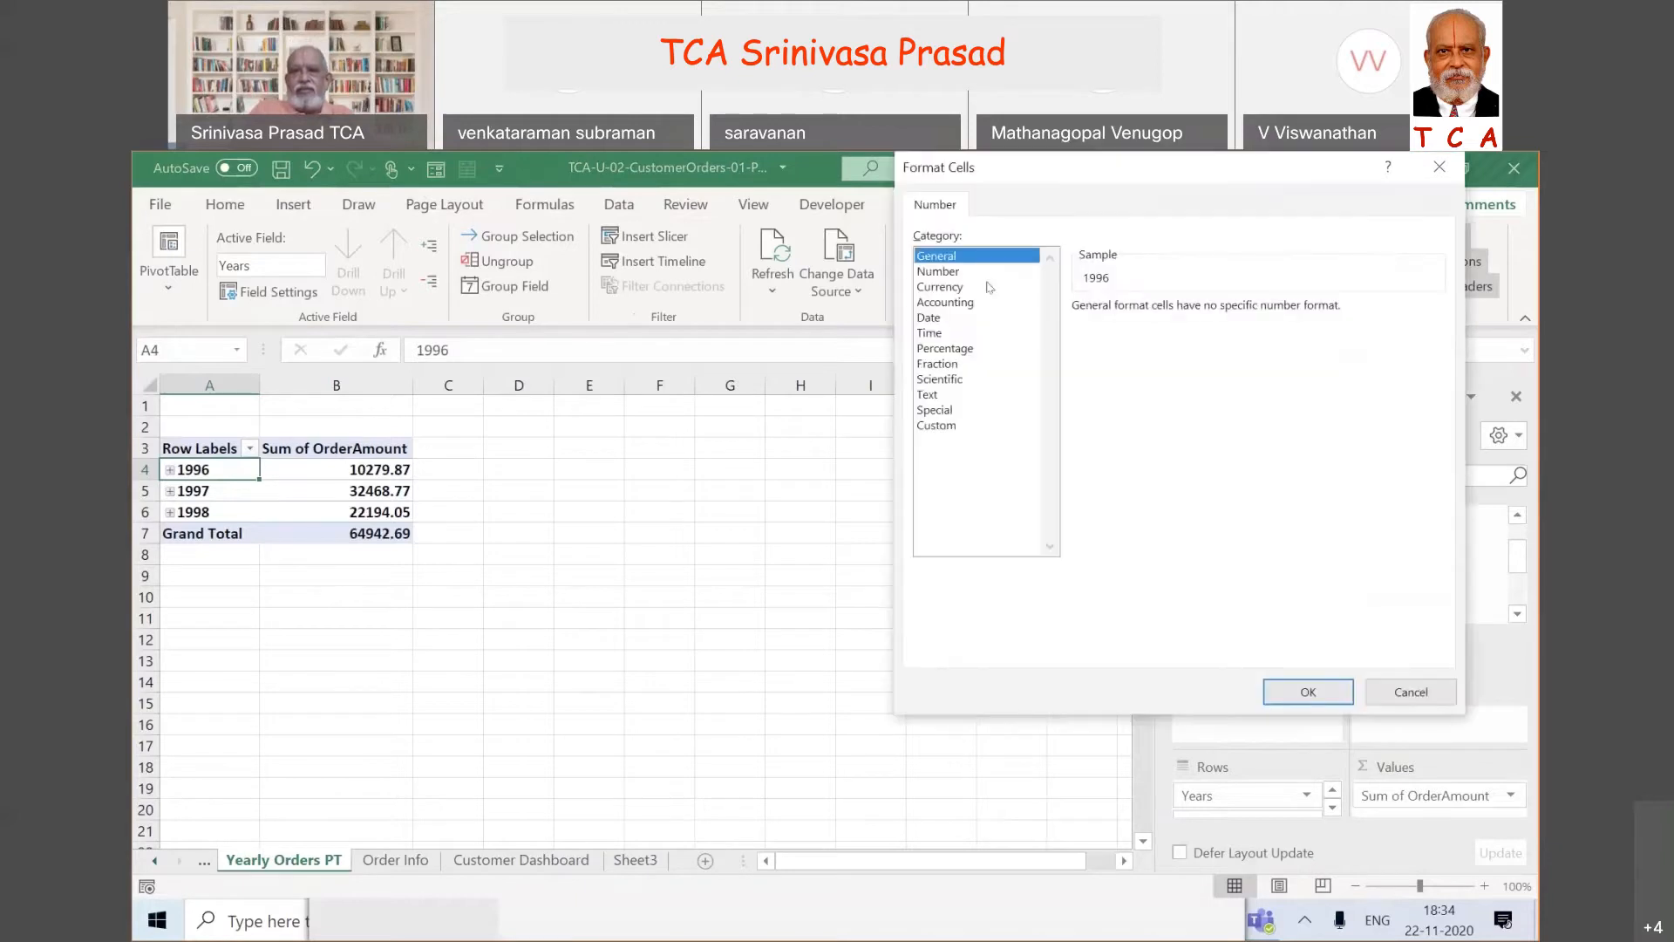
left_click(937, 287)
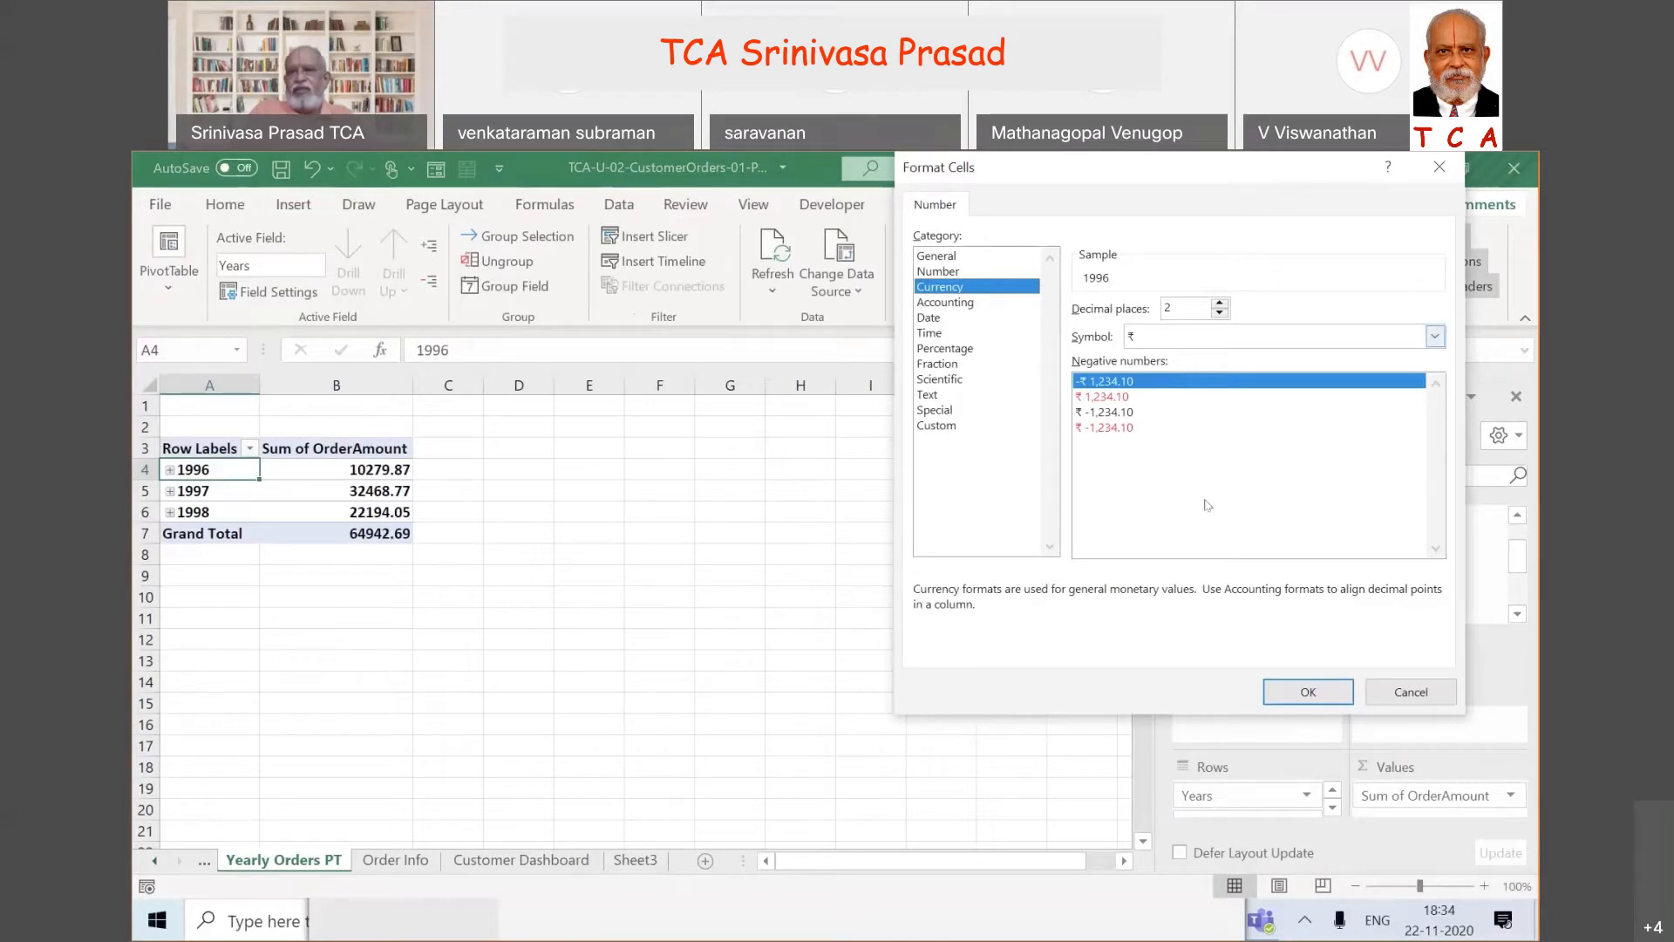
left_click(1308, 689)
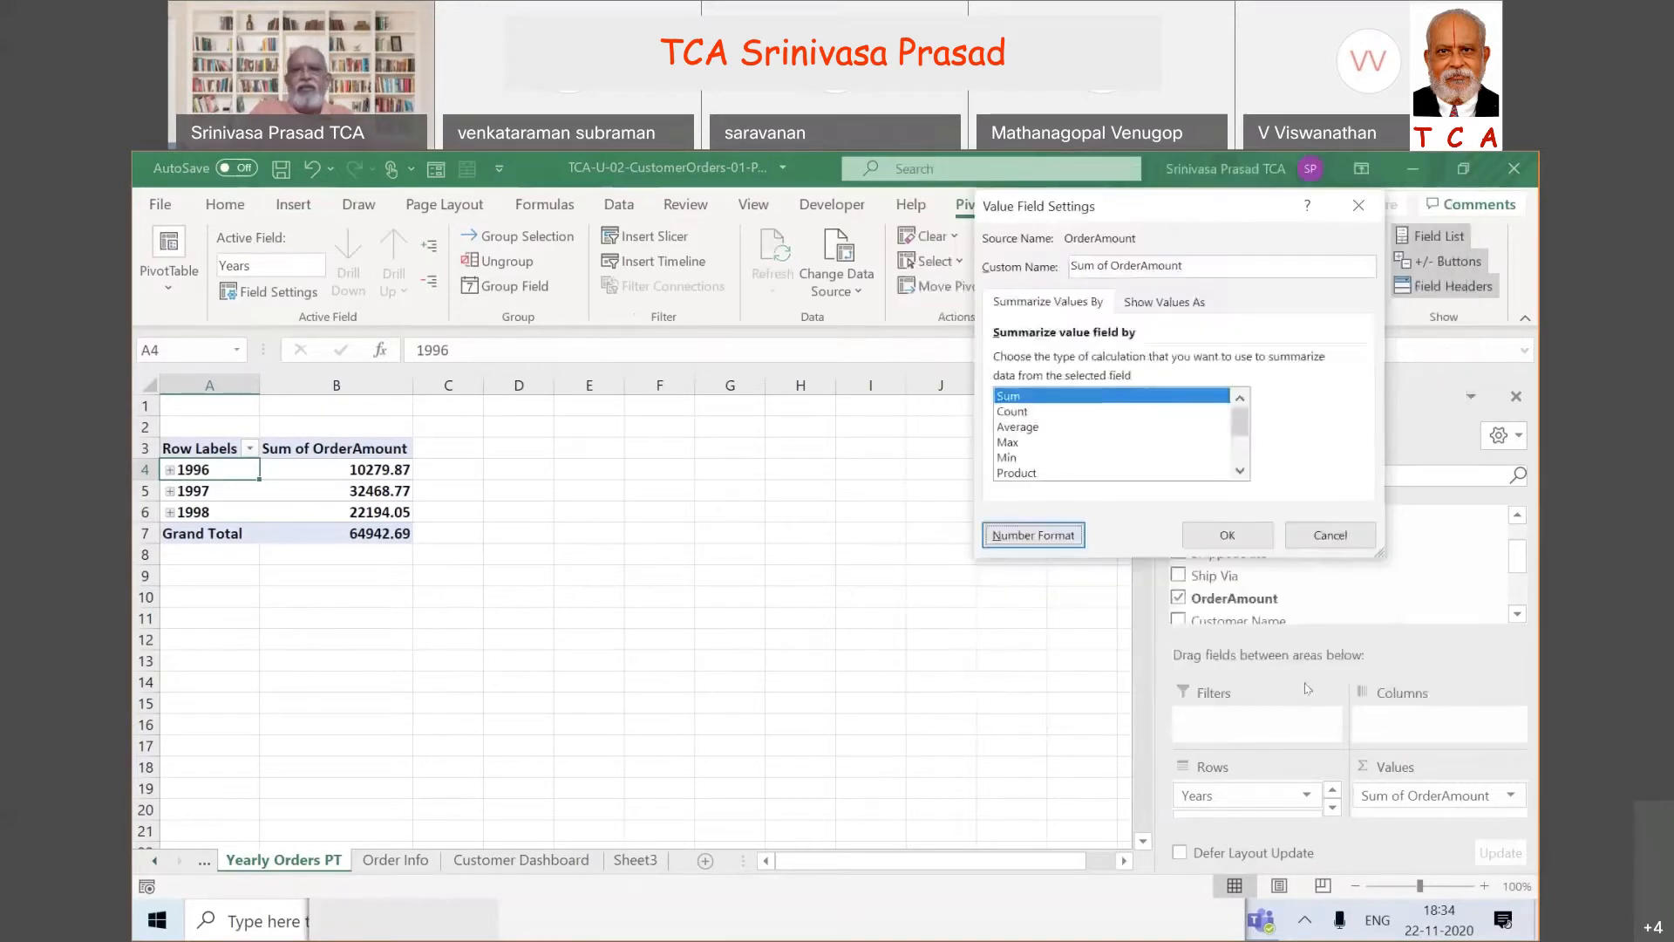
left_click(1221, 548)
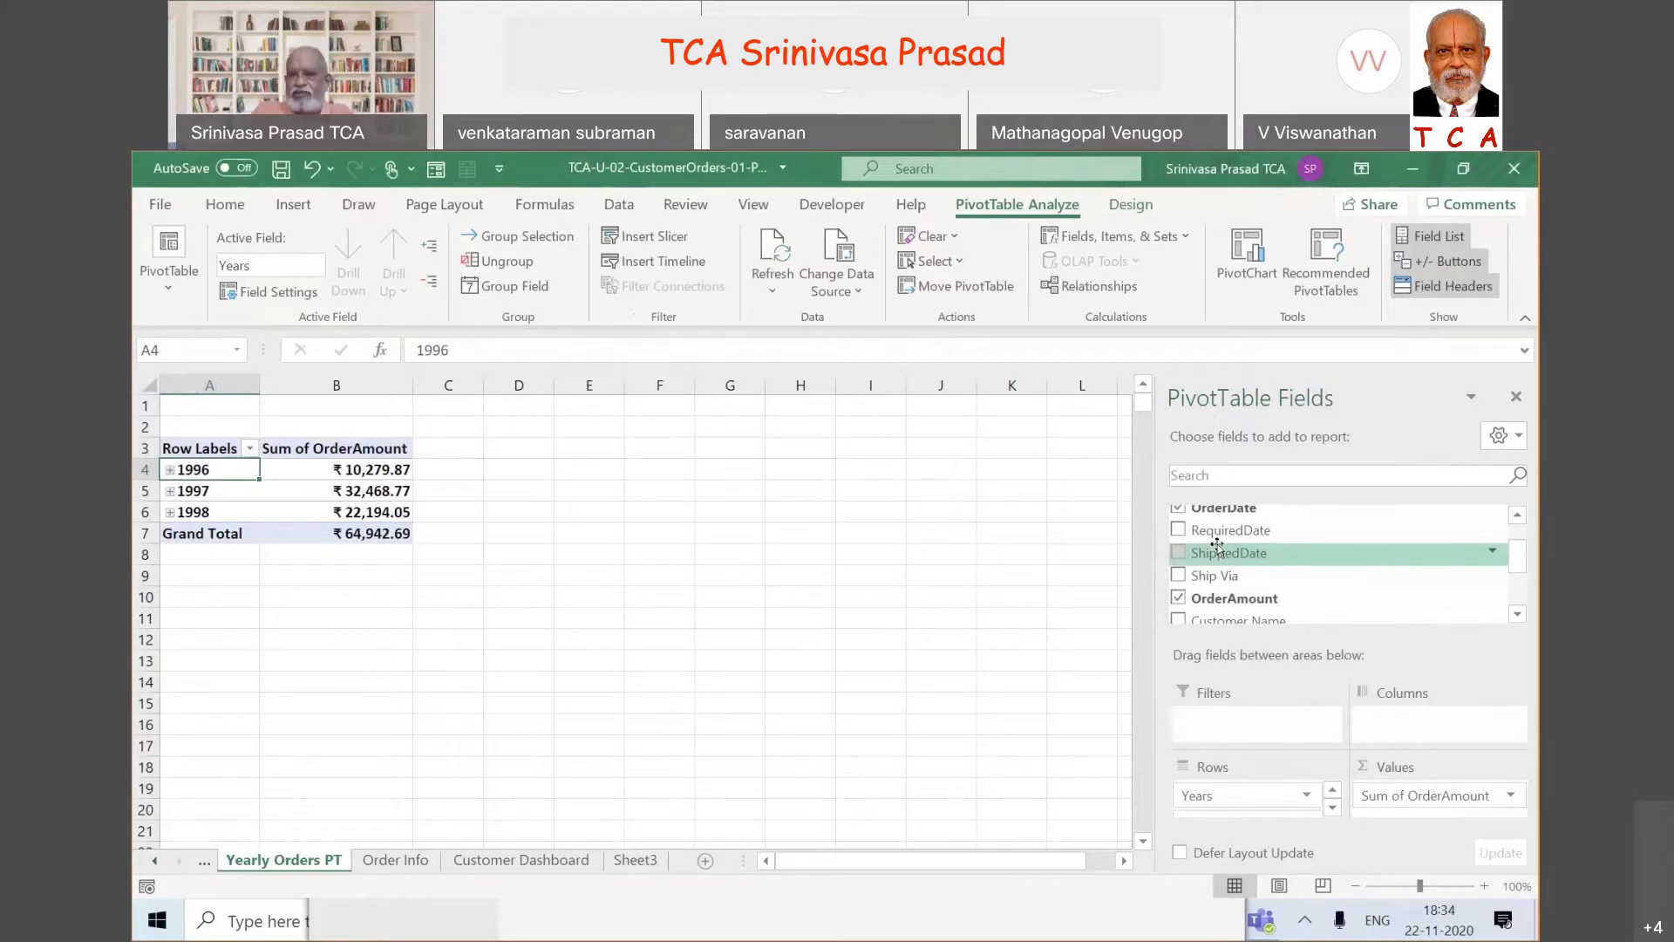
left_click(1407, 792)
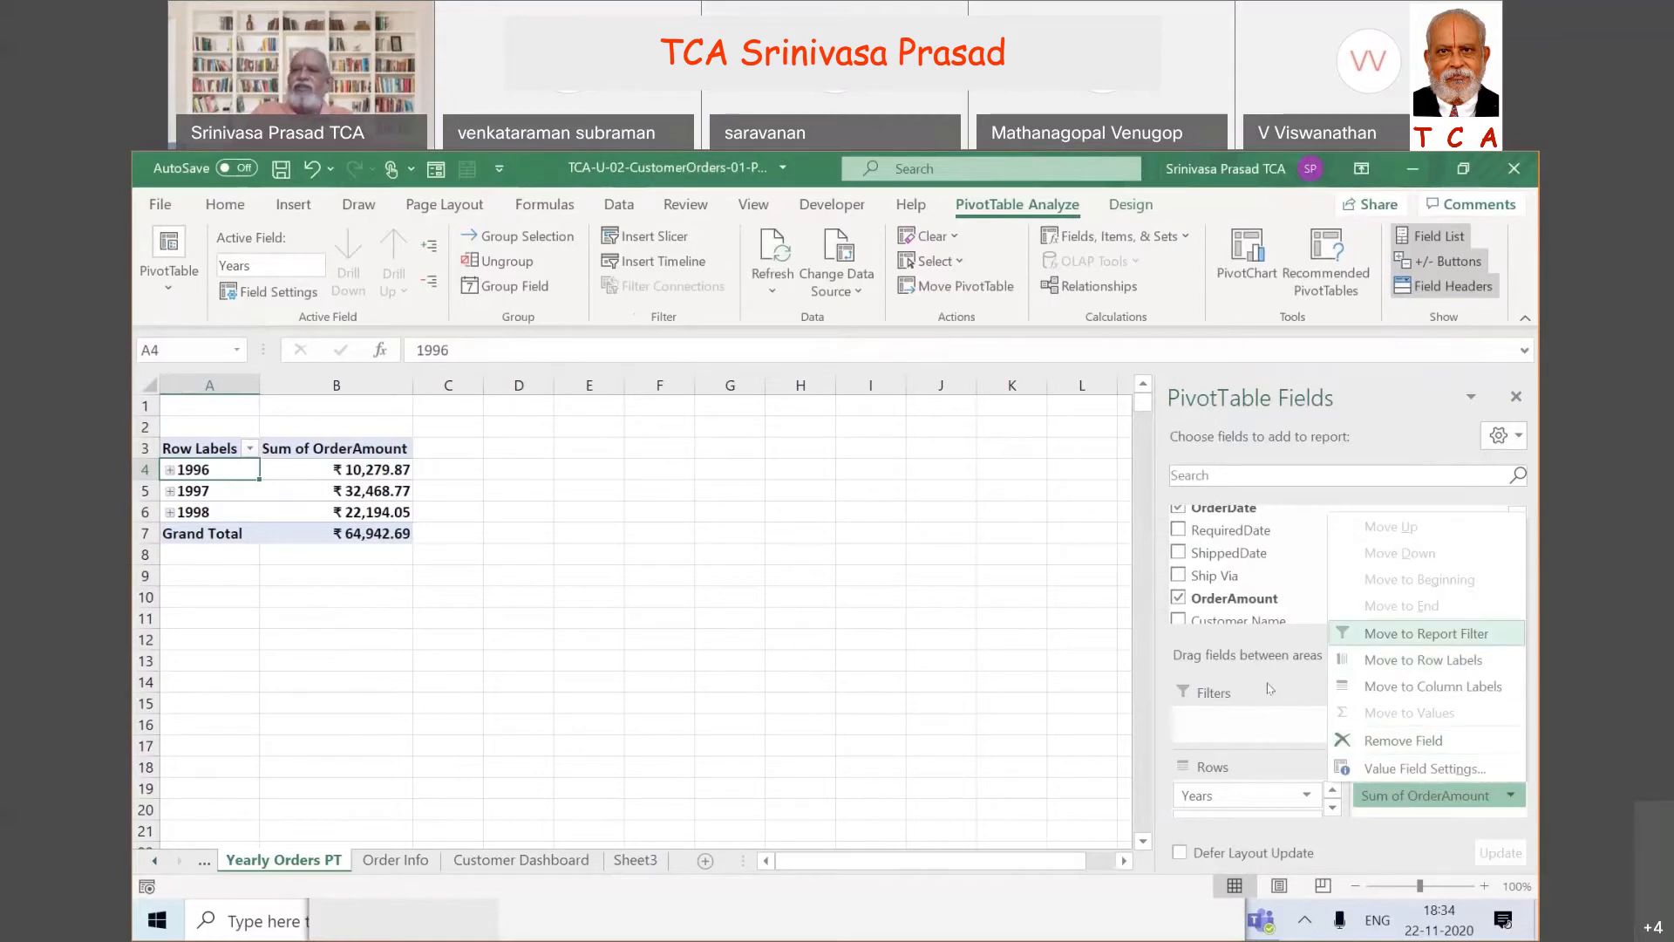
left_click(954, 719)
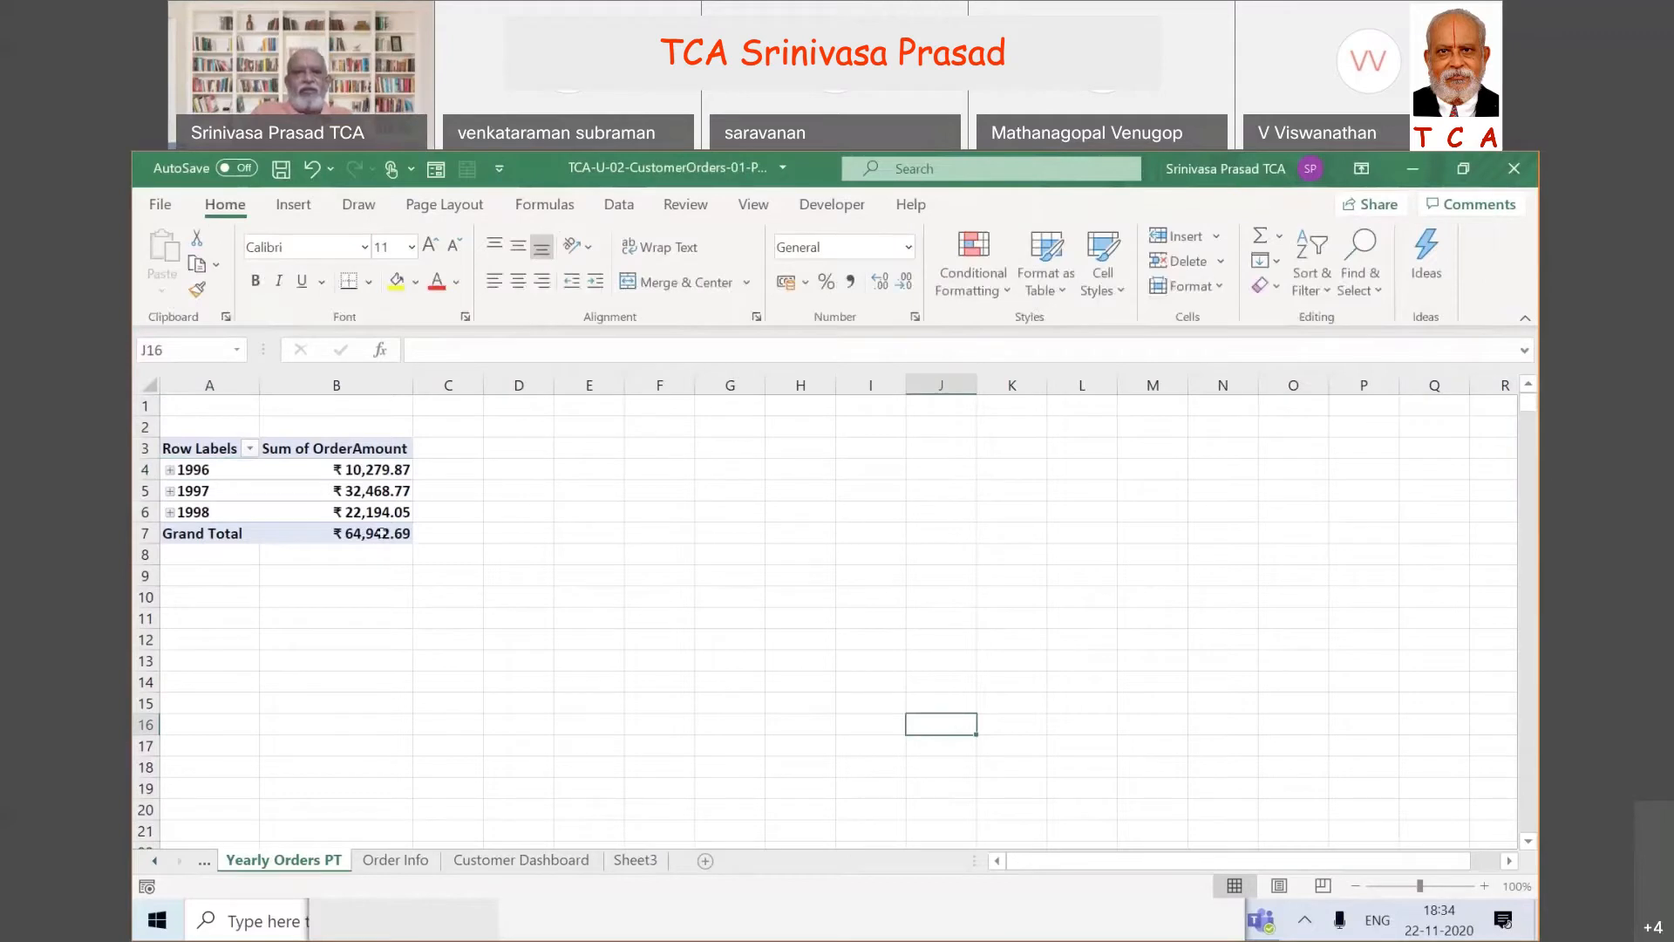
left_click(317, 484)
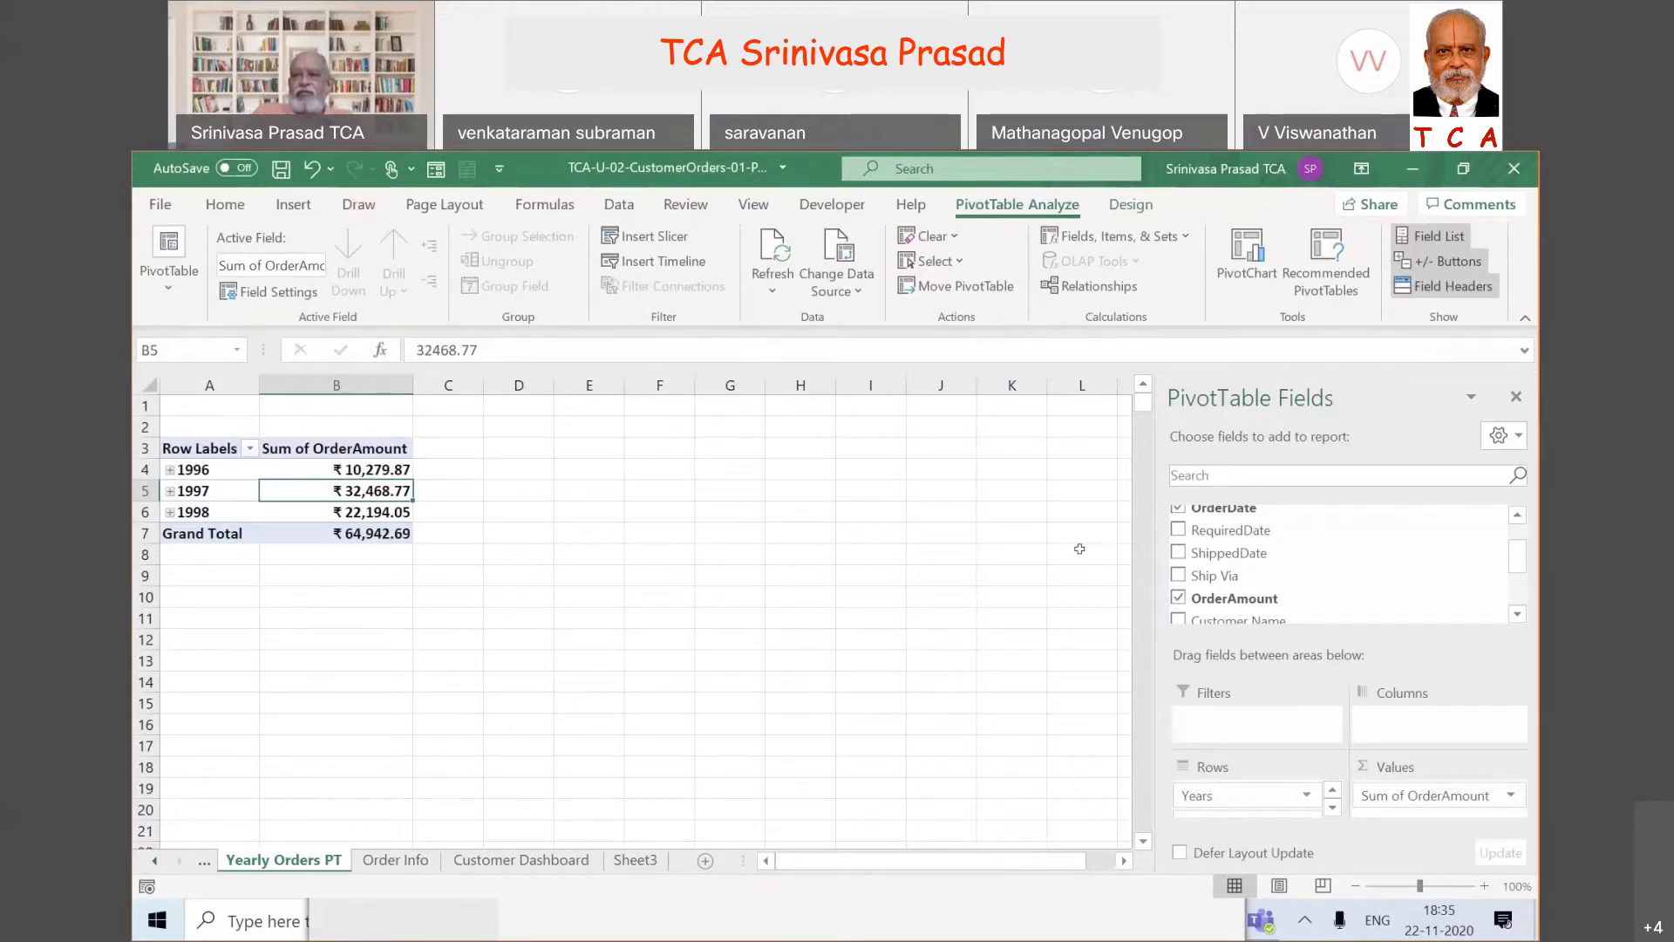
- Try to add the Customer Name field to the PivotTable
left_click(1517, 617)
left_click(1518, 617)
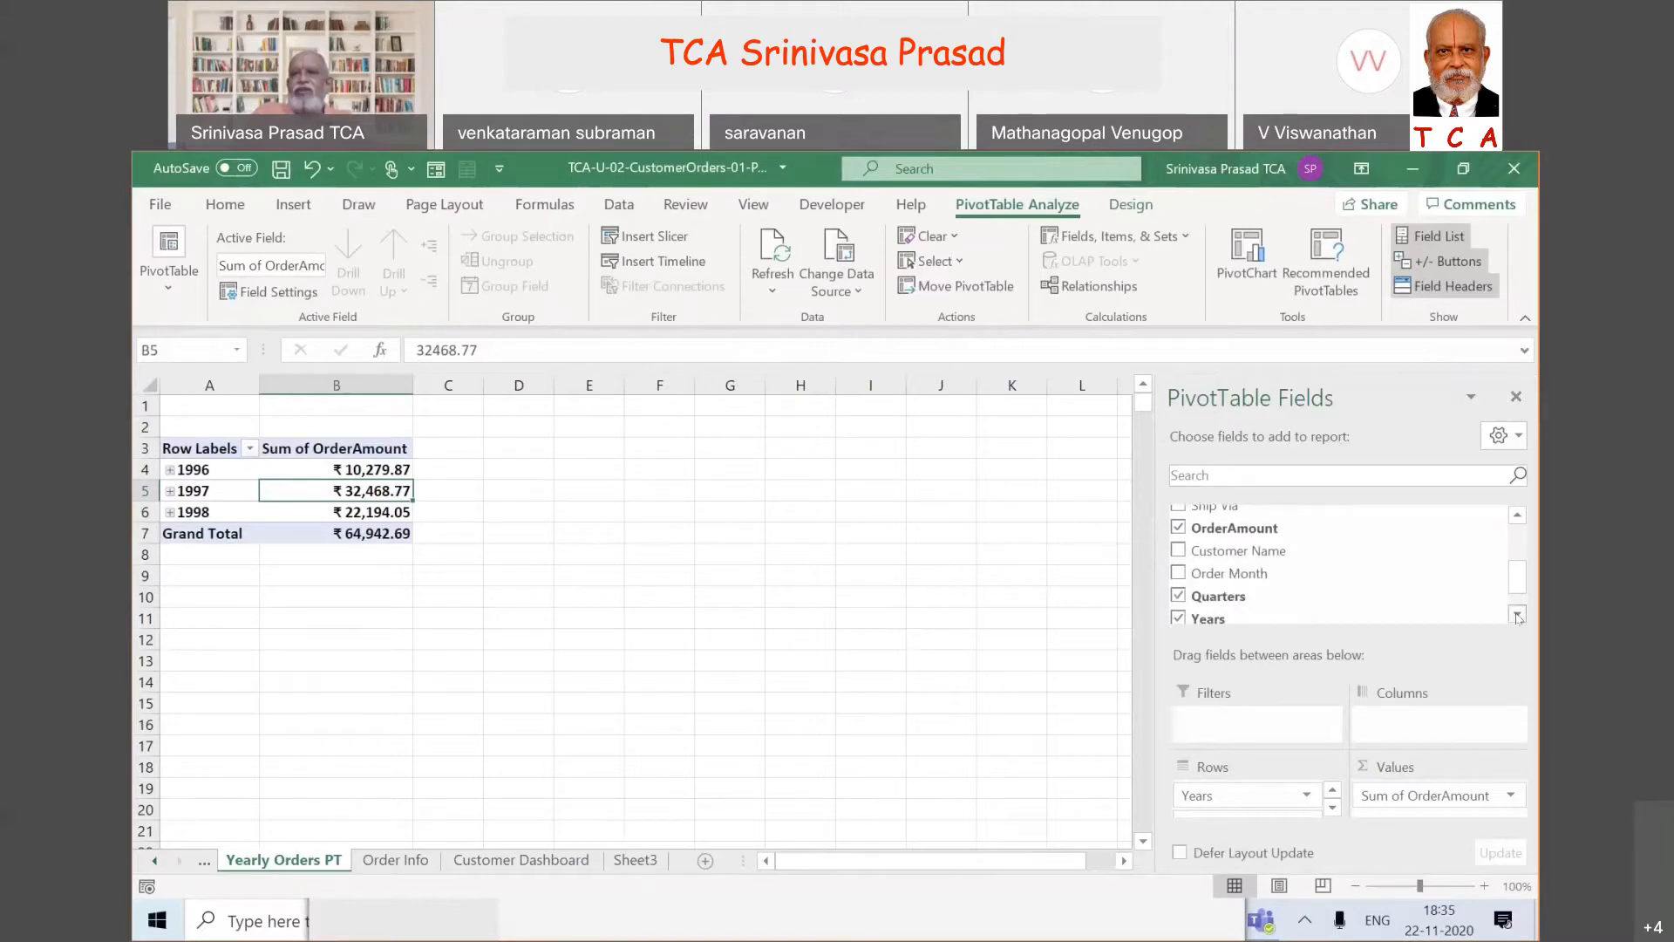
left_click(1178, 551)
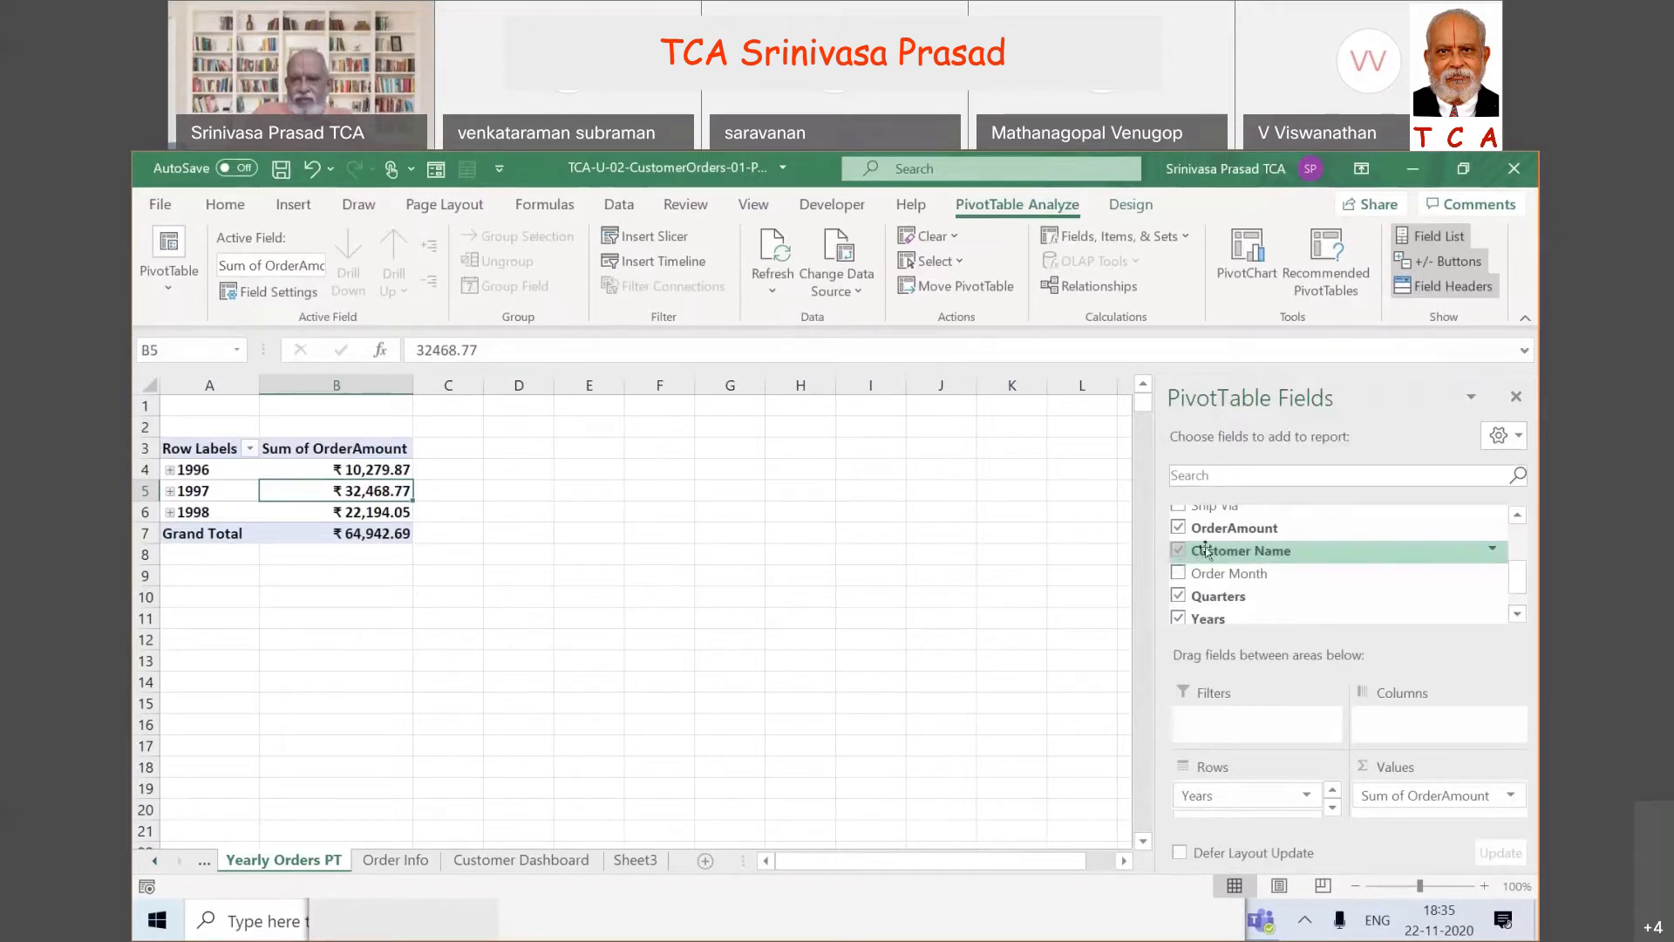
mouse_move(1205, 549)
left_mouse_down()
mouse_move(1182, 717)
mouse_move(1215, 728)
mouse_move(1172, 541)
left_mouse_up()
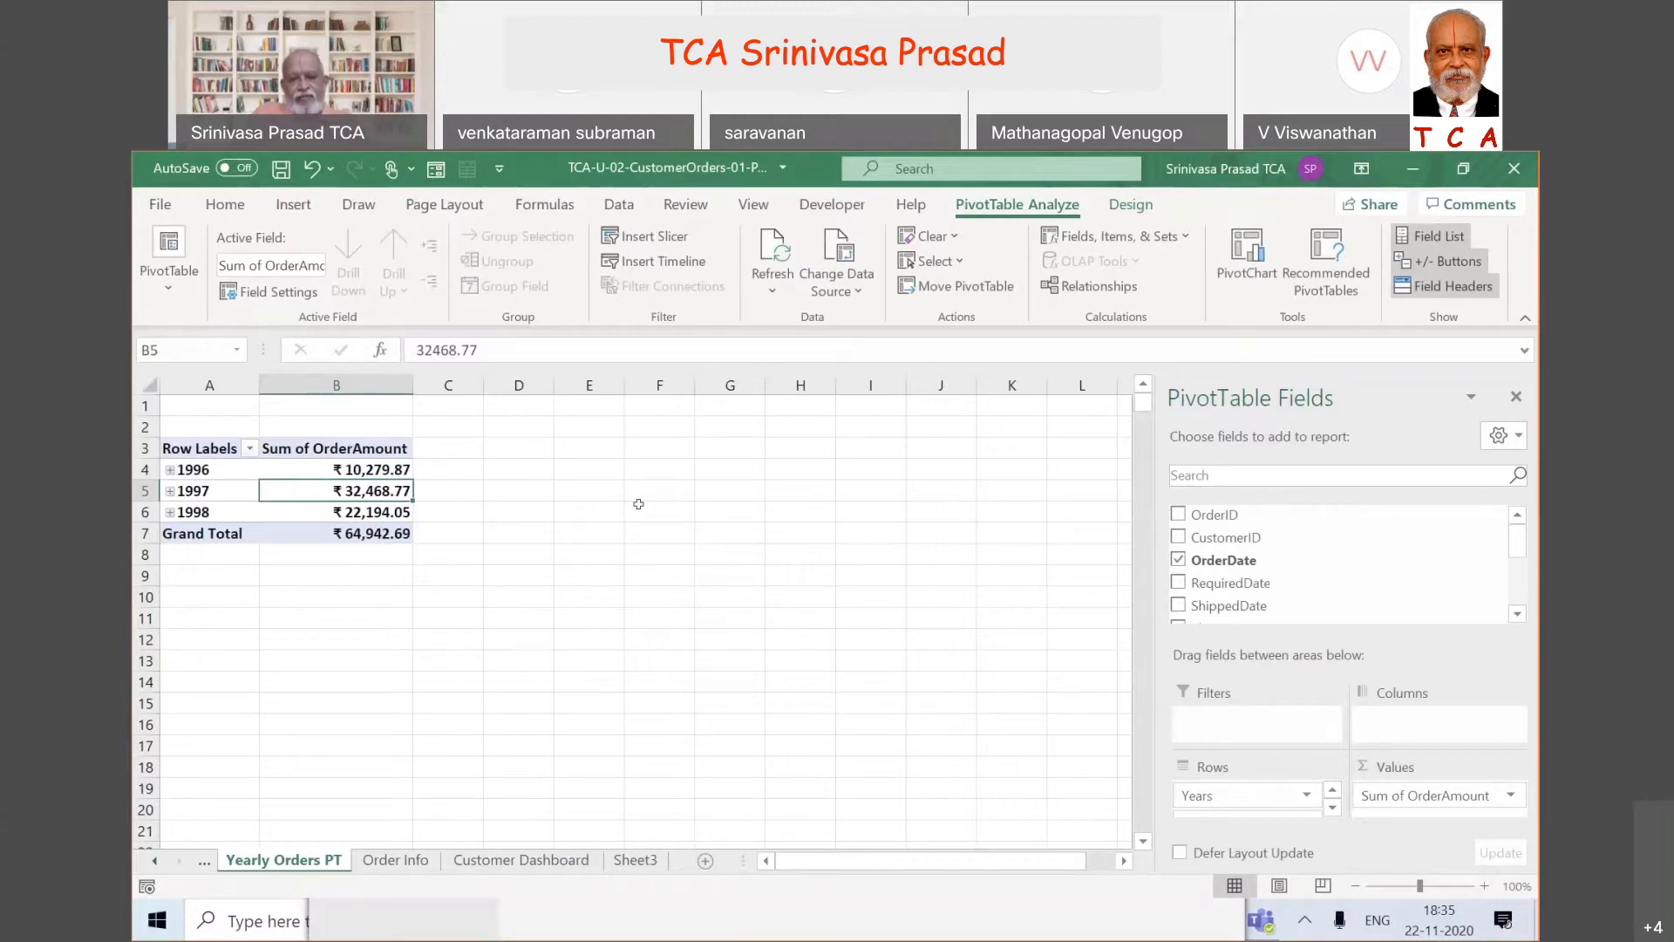
key("ctrl+a")
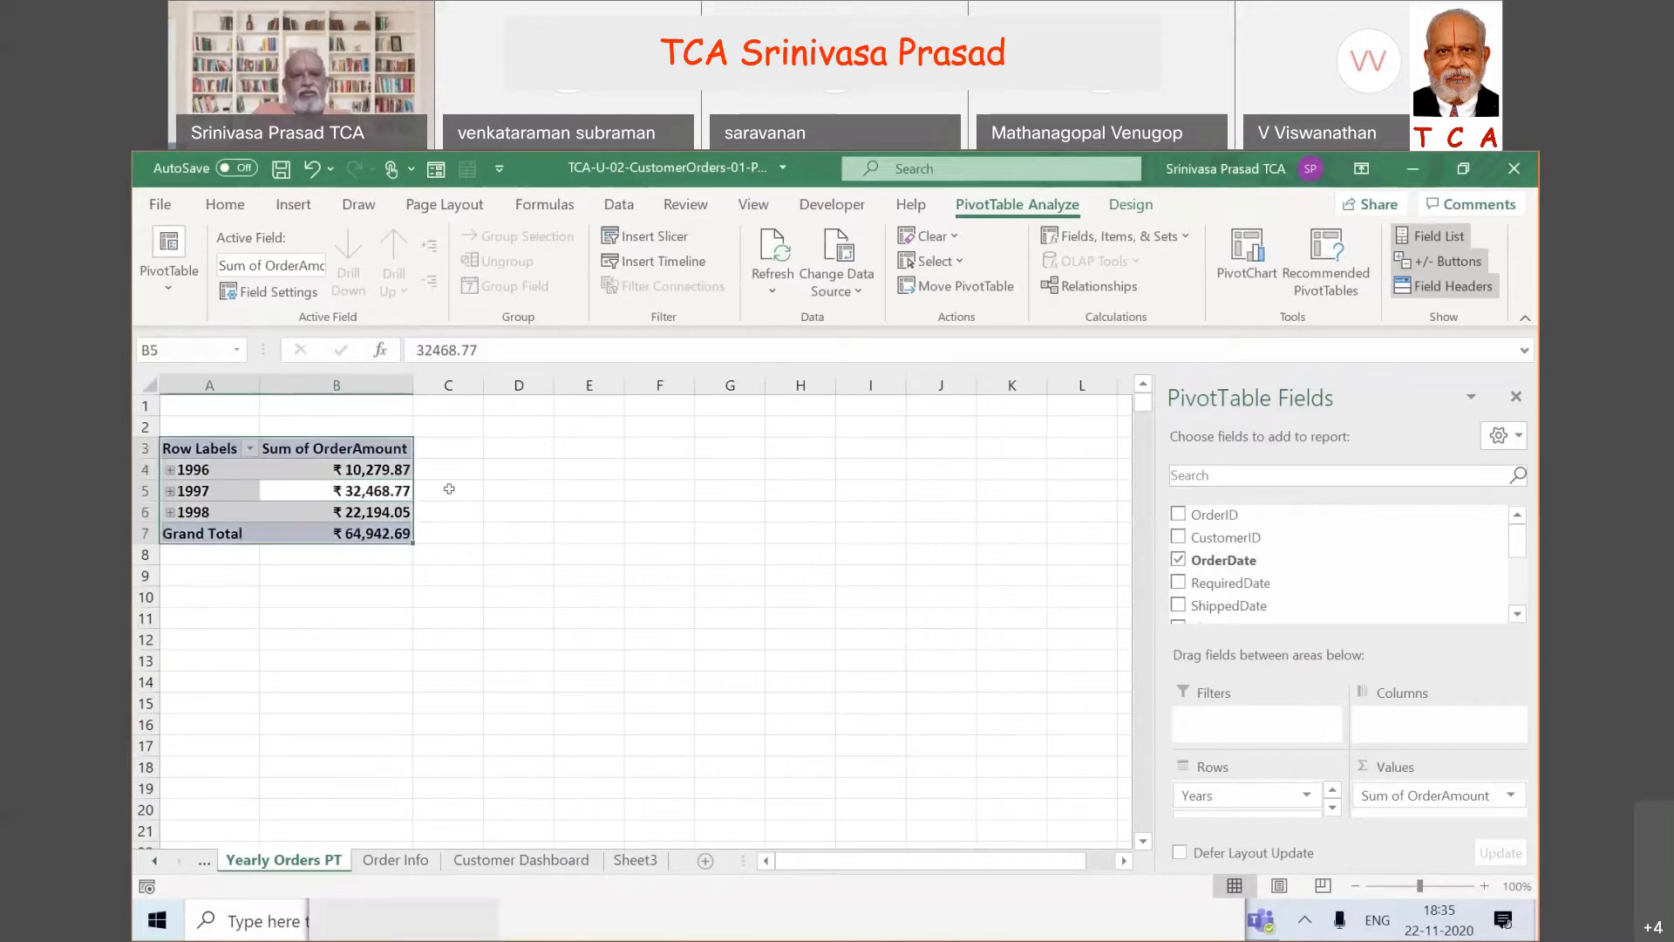
left_click(650, 577)
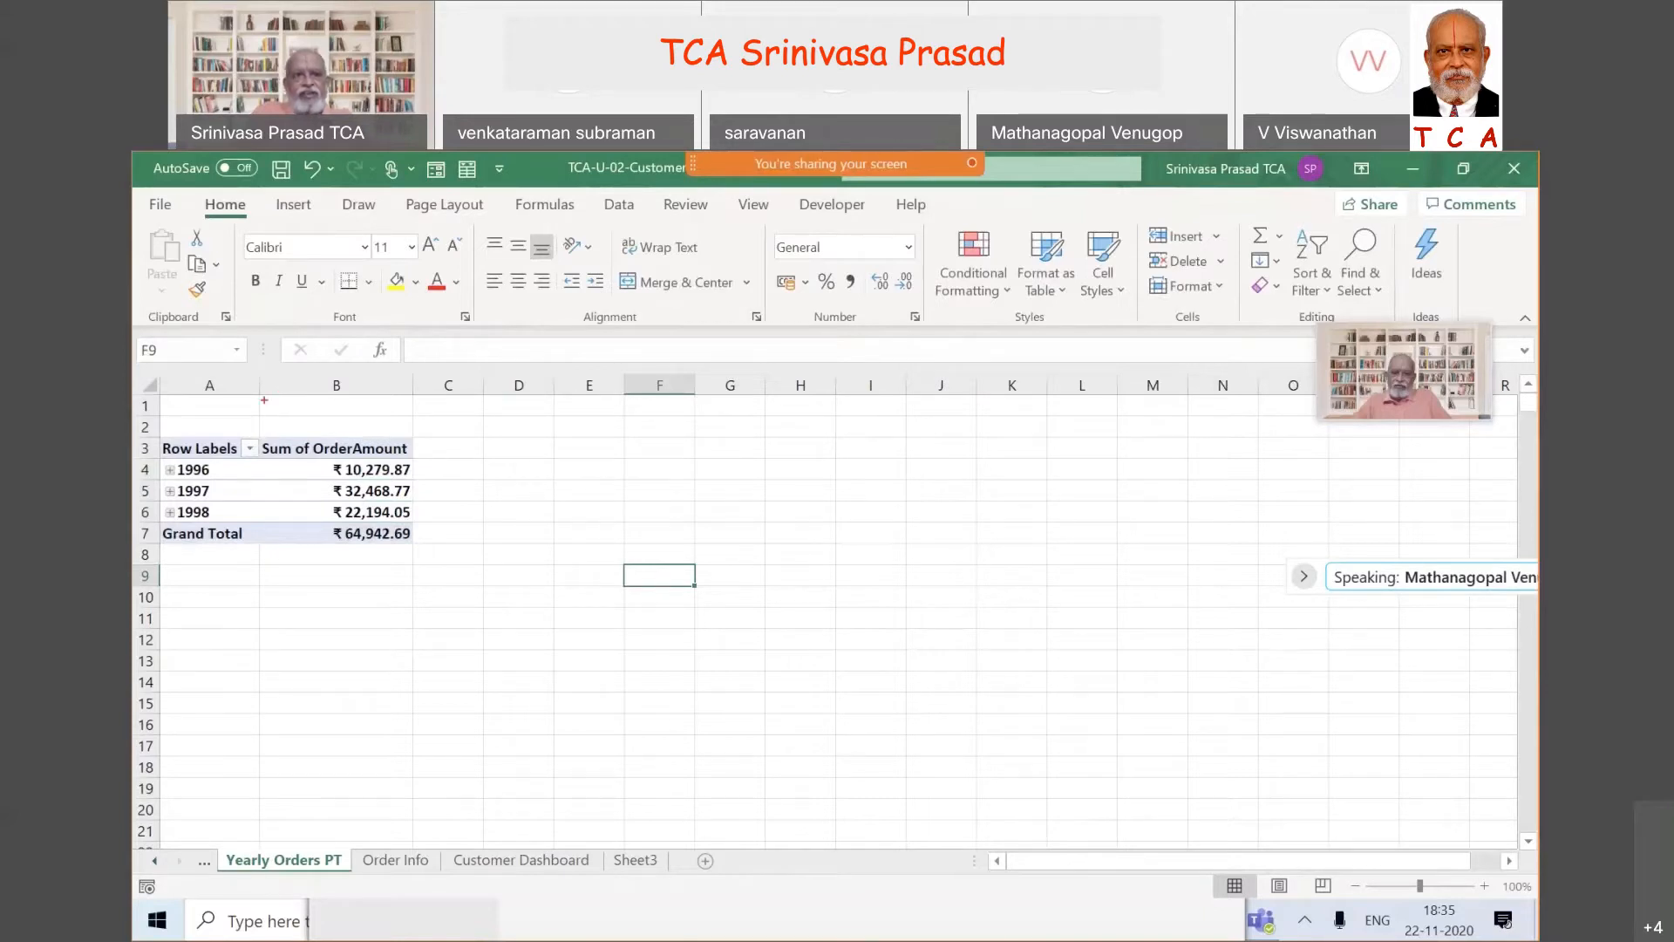
left_click_drag(264, 400, 528, 425)
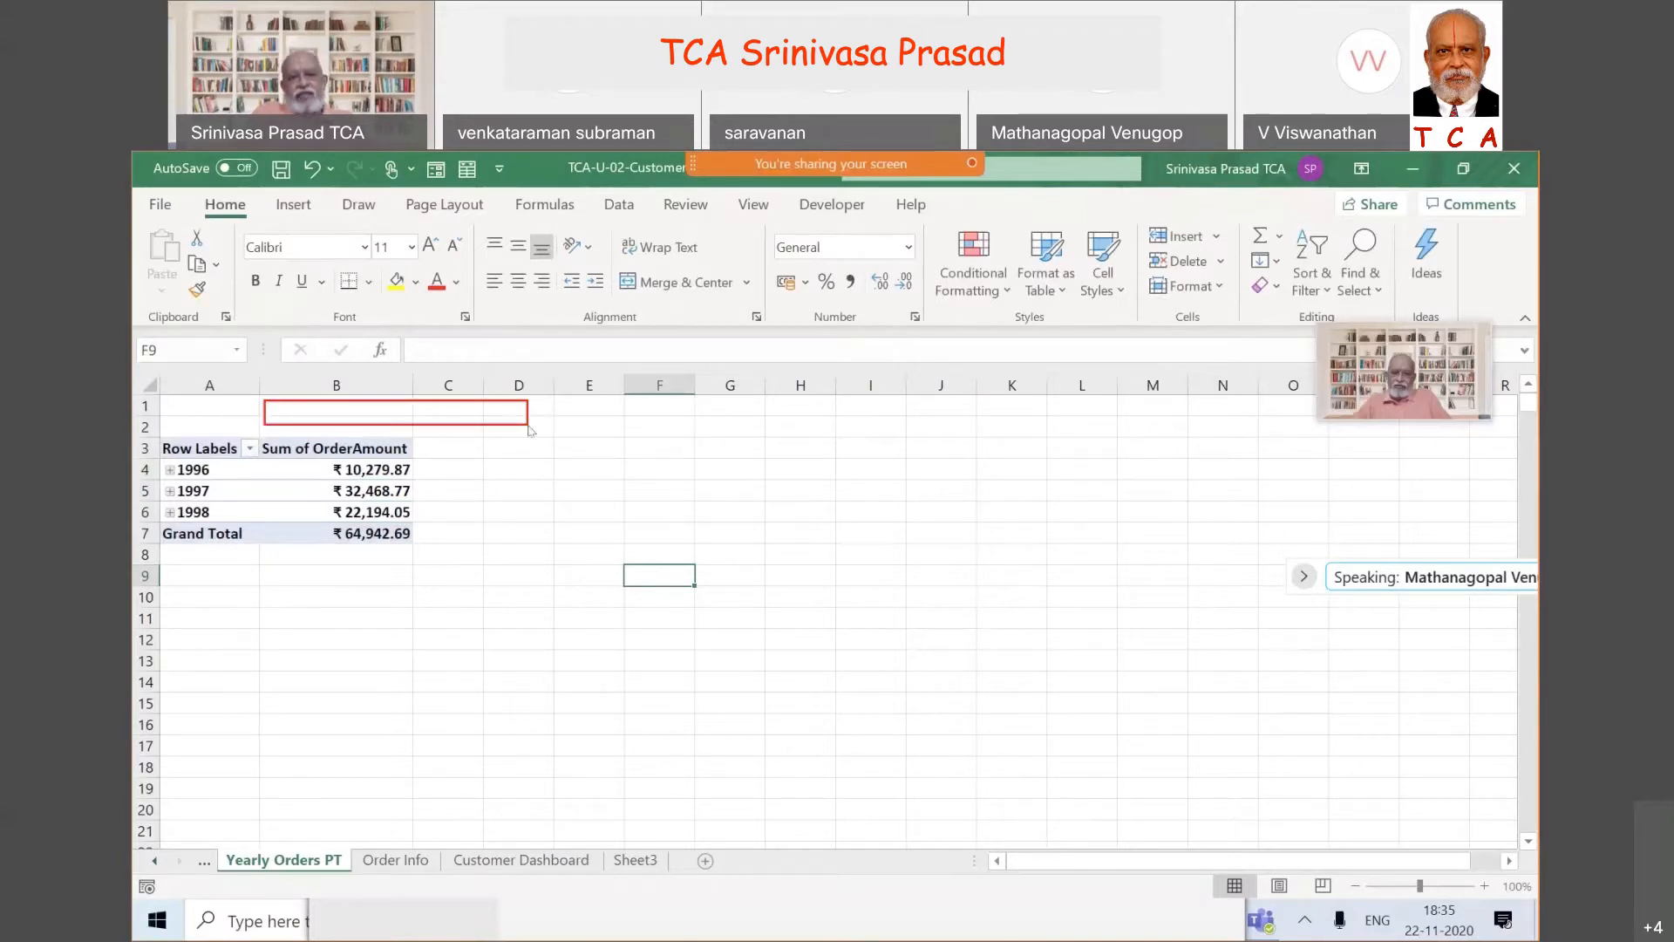
key("Escape")
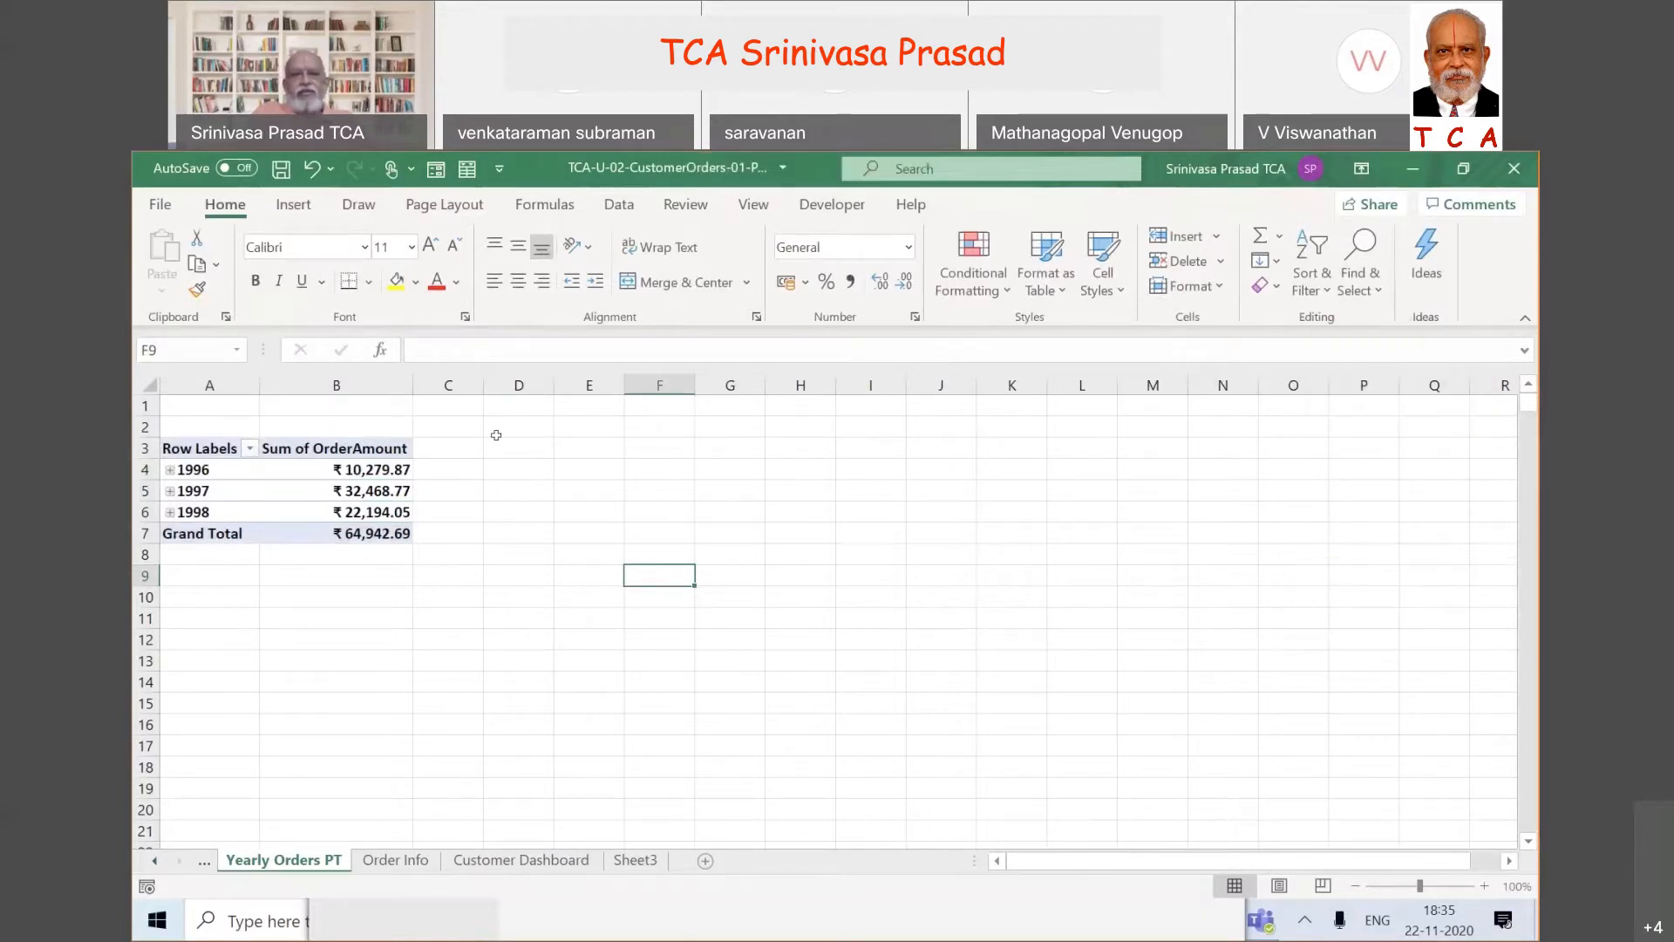
- Add the Customer Name field as a report filter on the yearly orders PivotTable
left_click(302, 488)
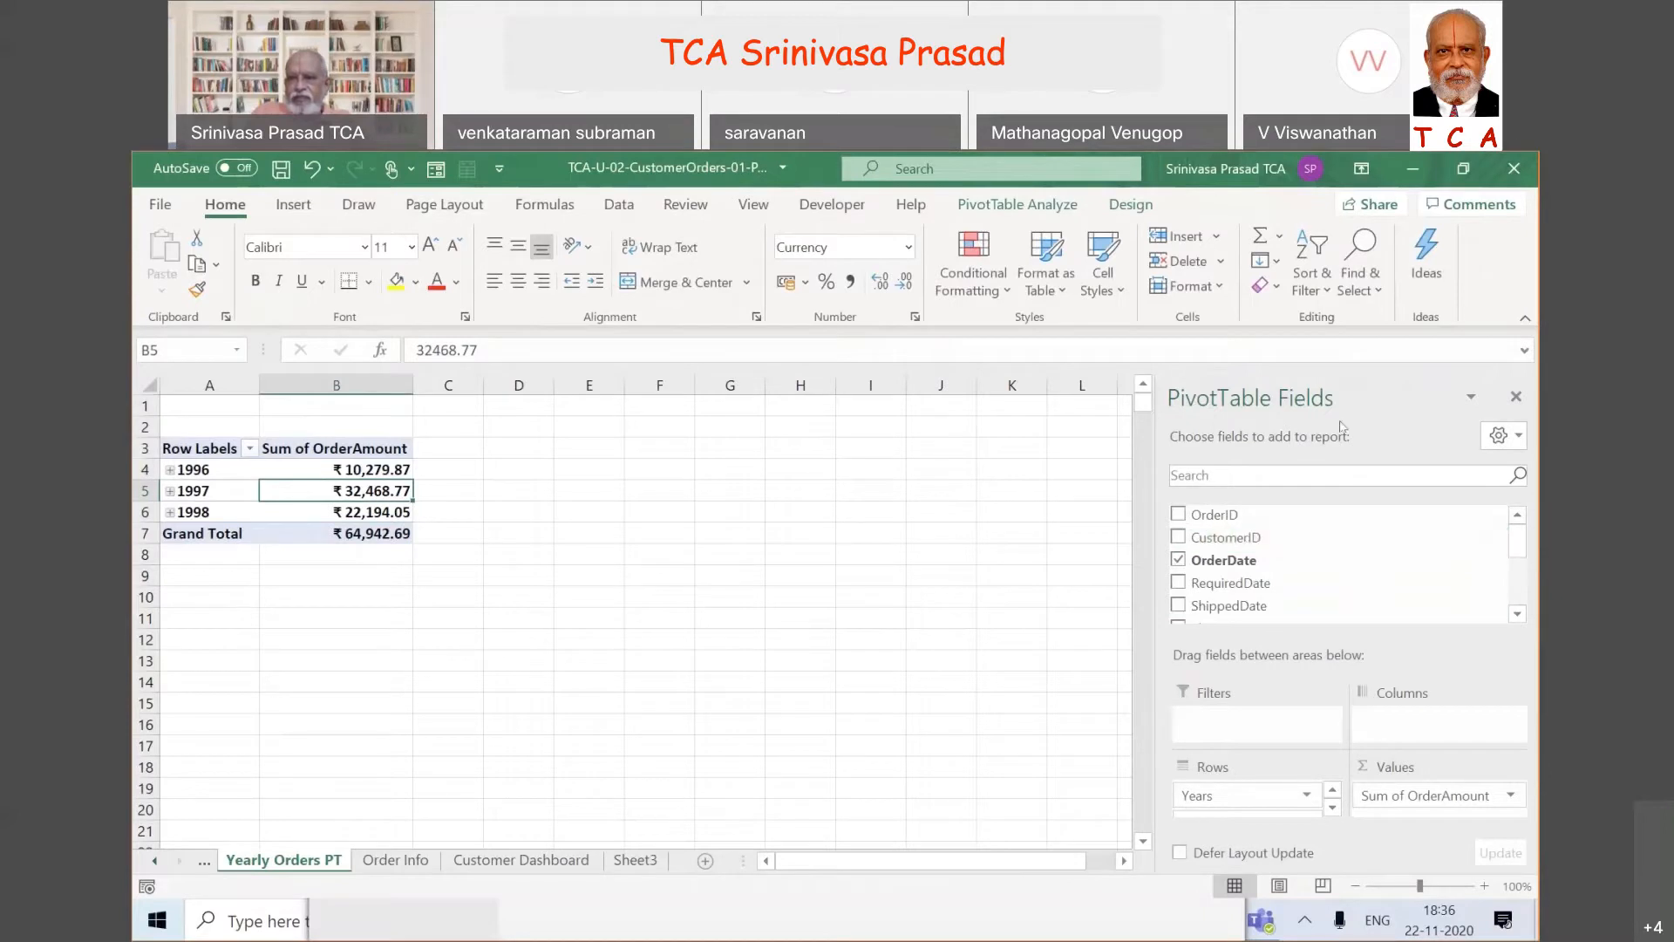
left_click(1517, 619)
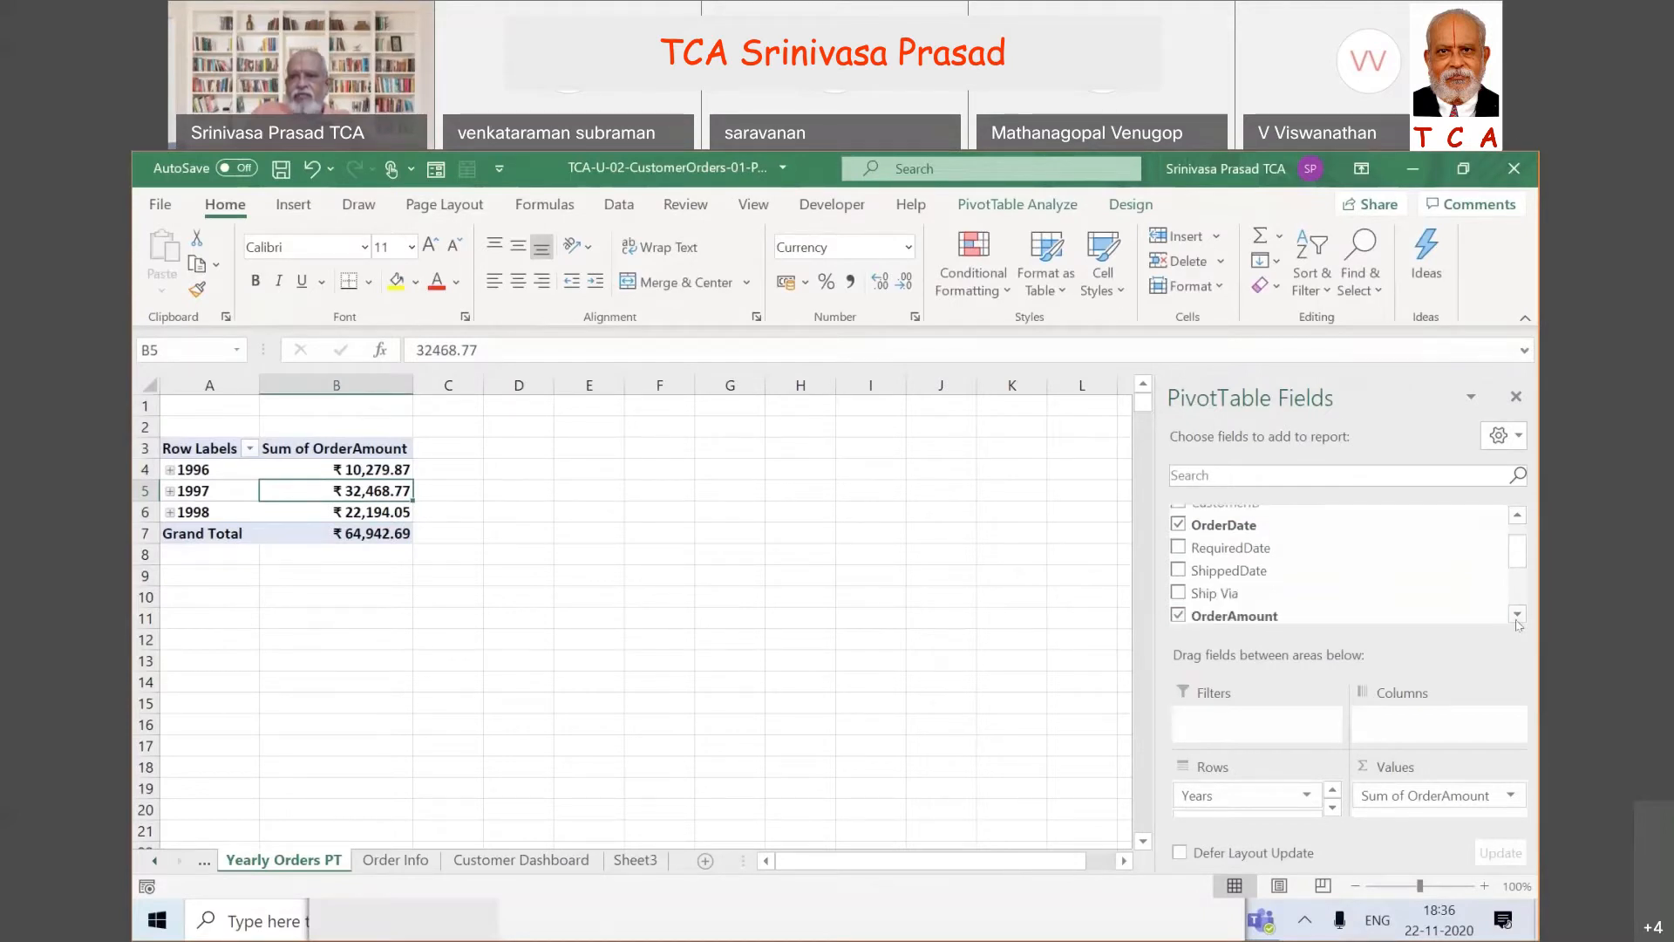
left_click(1517, 617)
left_click(1517, 619)
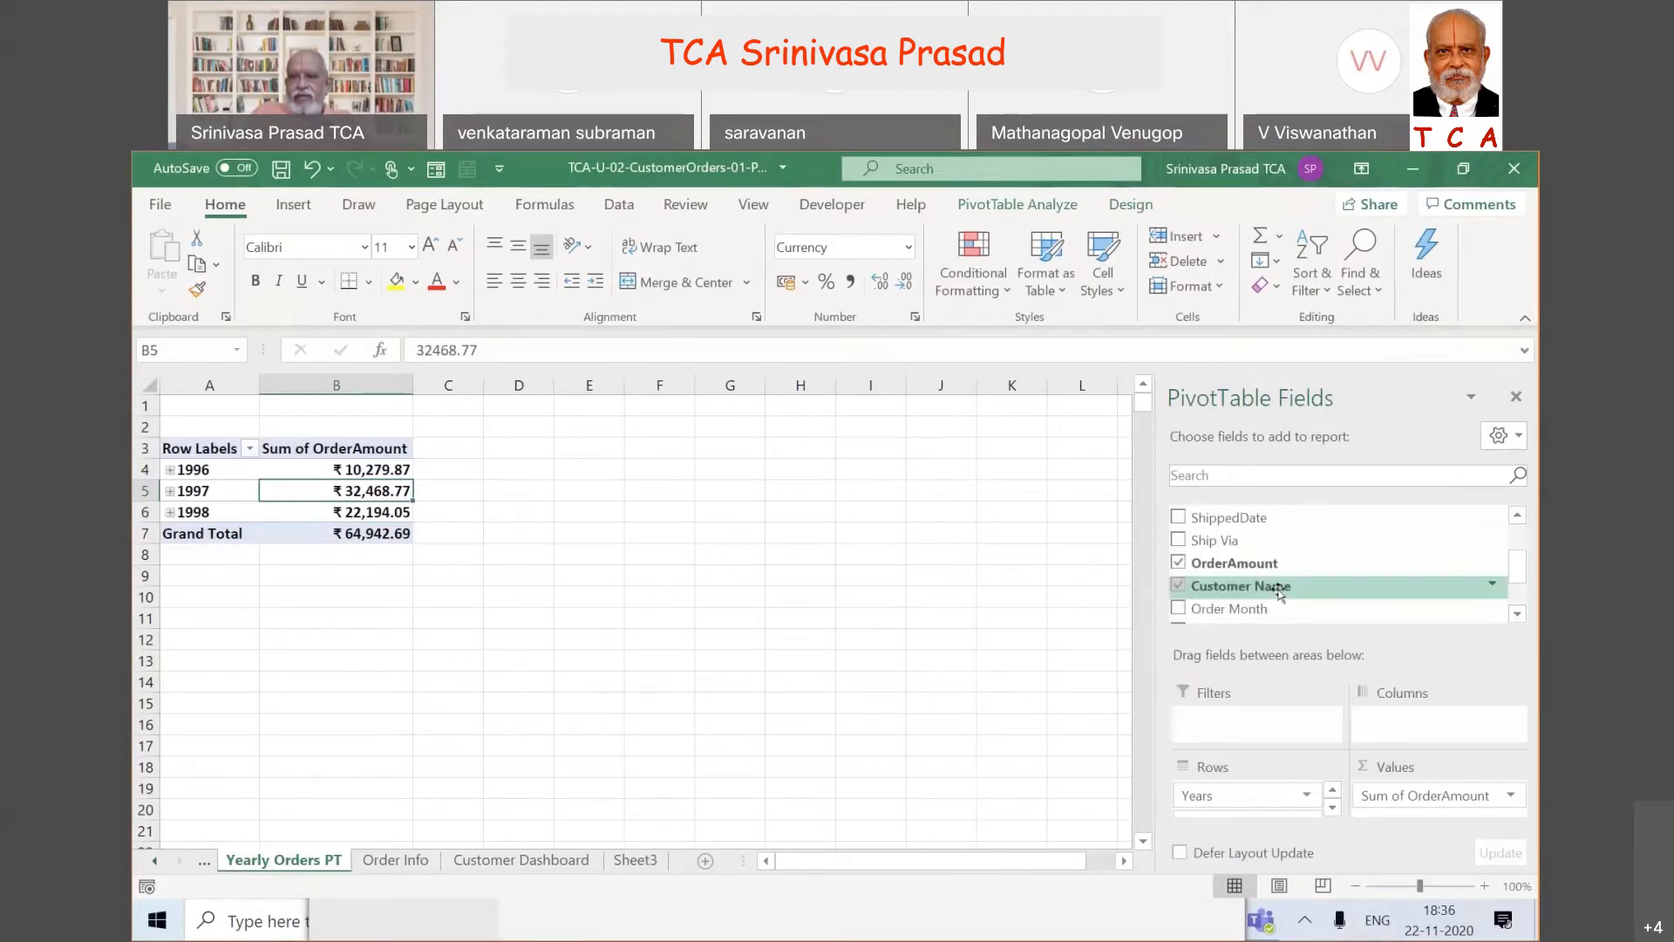
left_click_drag(1277, 593, 1239, 722)
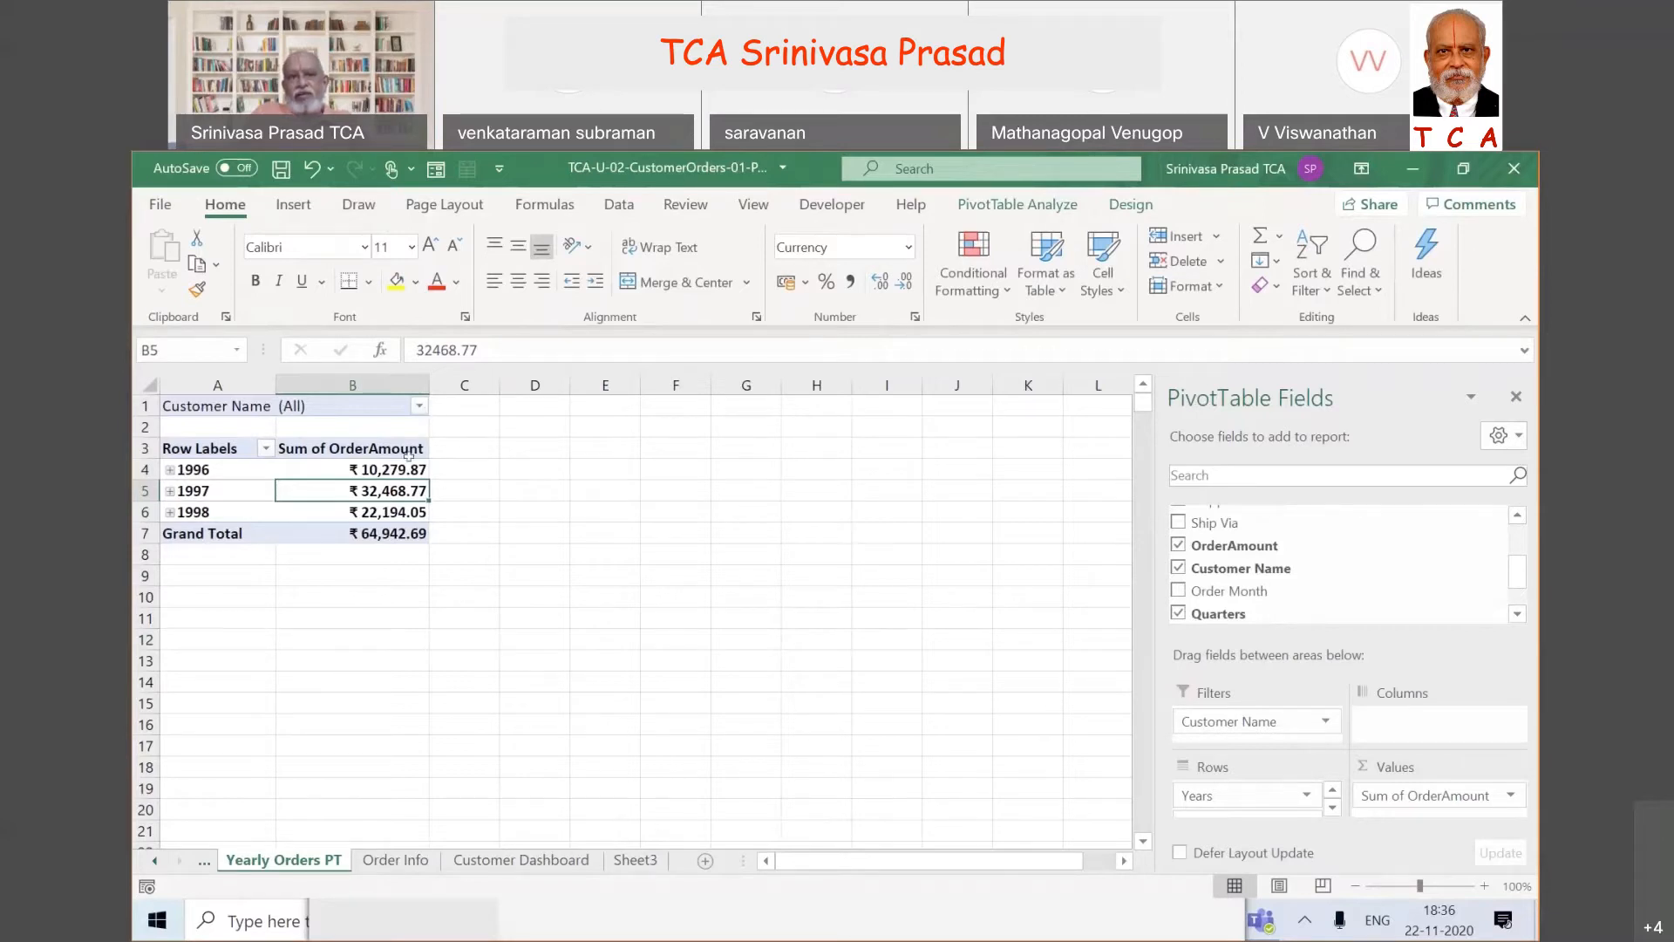
- Filter the PivotTable's Customer Name to Around the Horn
left_click(421, 407)
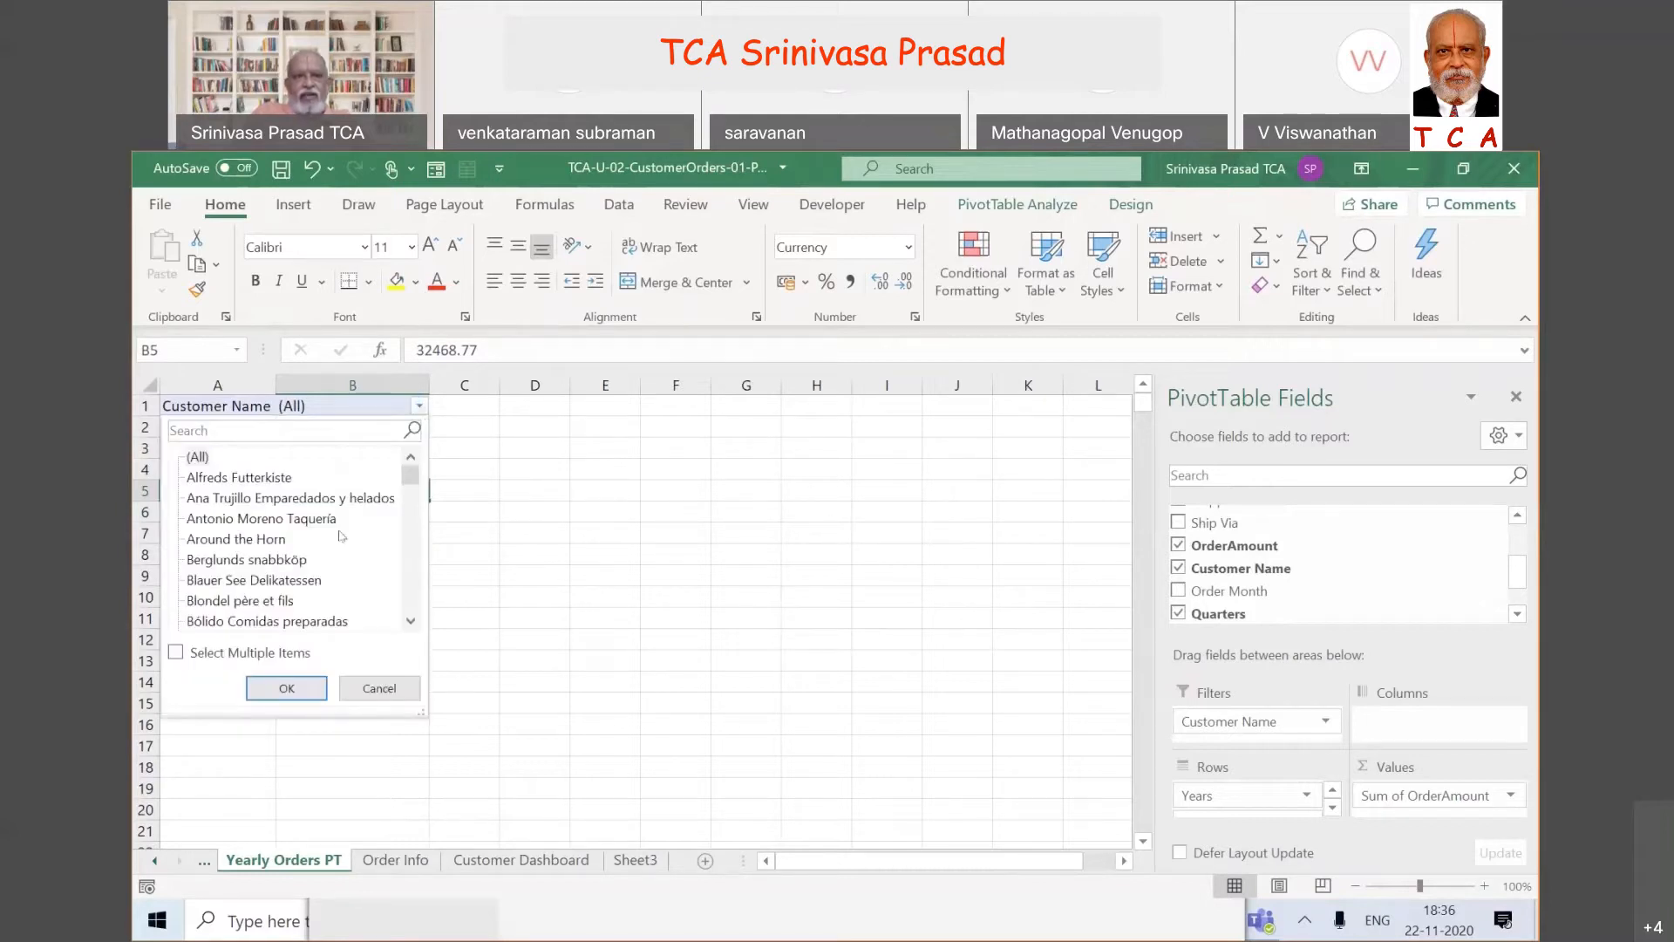
left_click(294, 542)
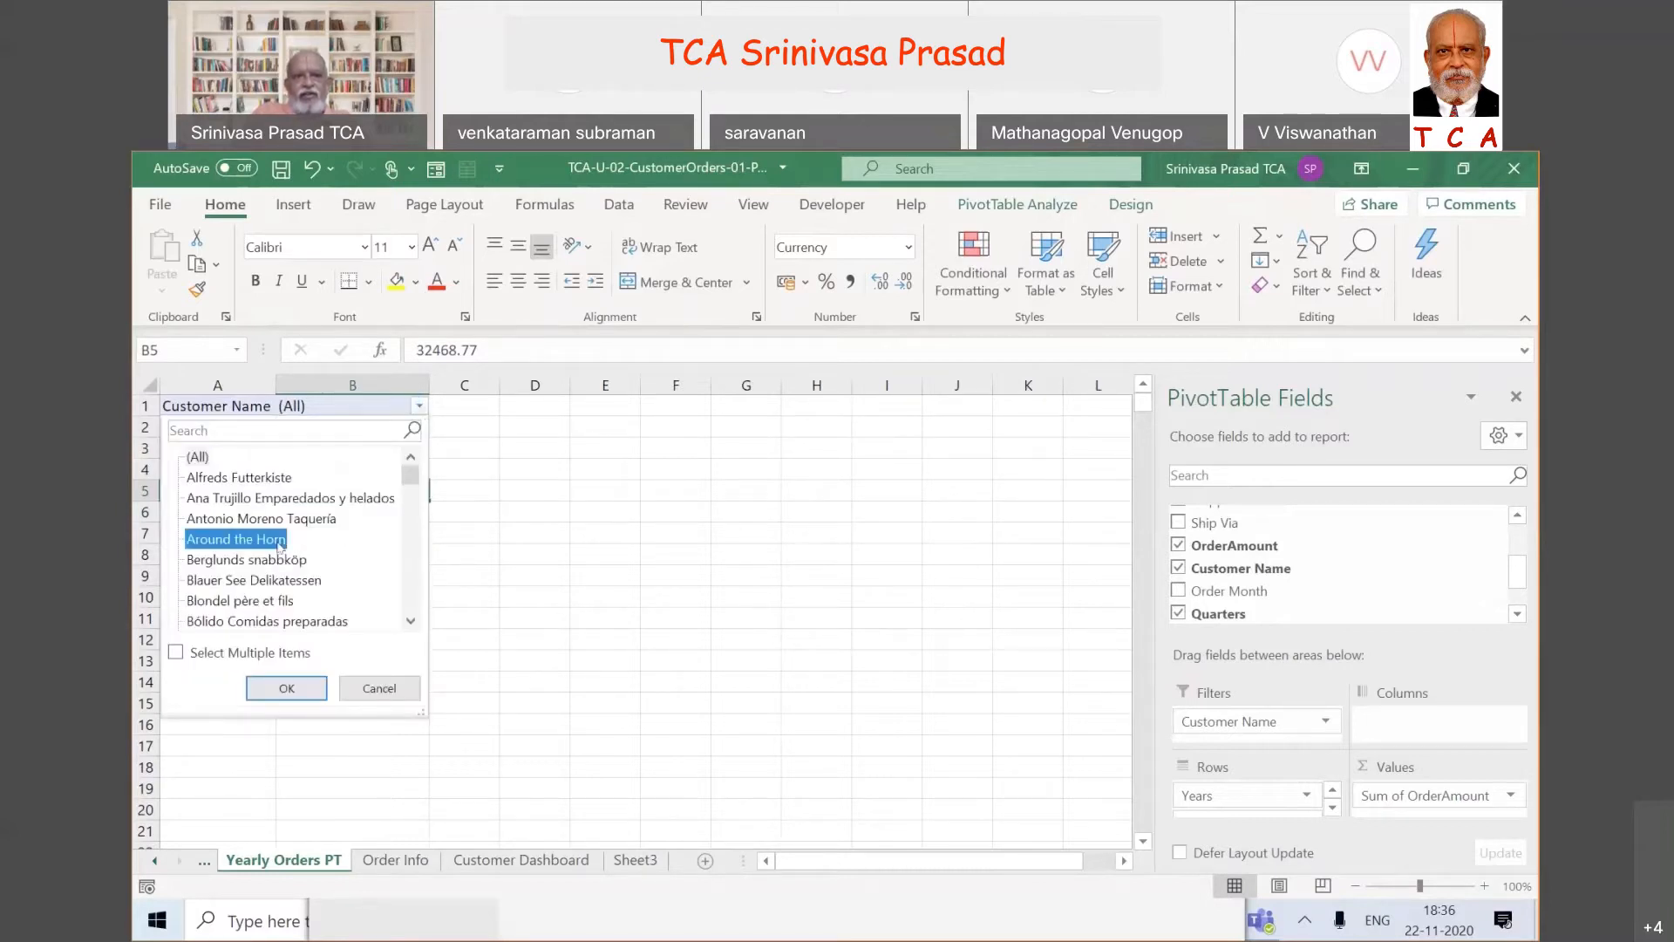
left_click(286, 686)
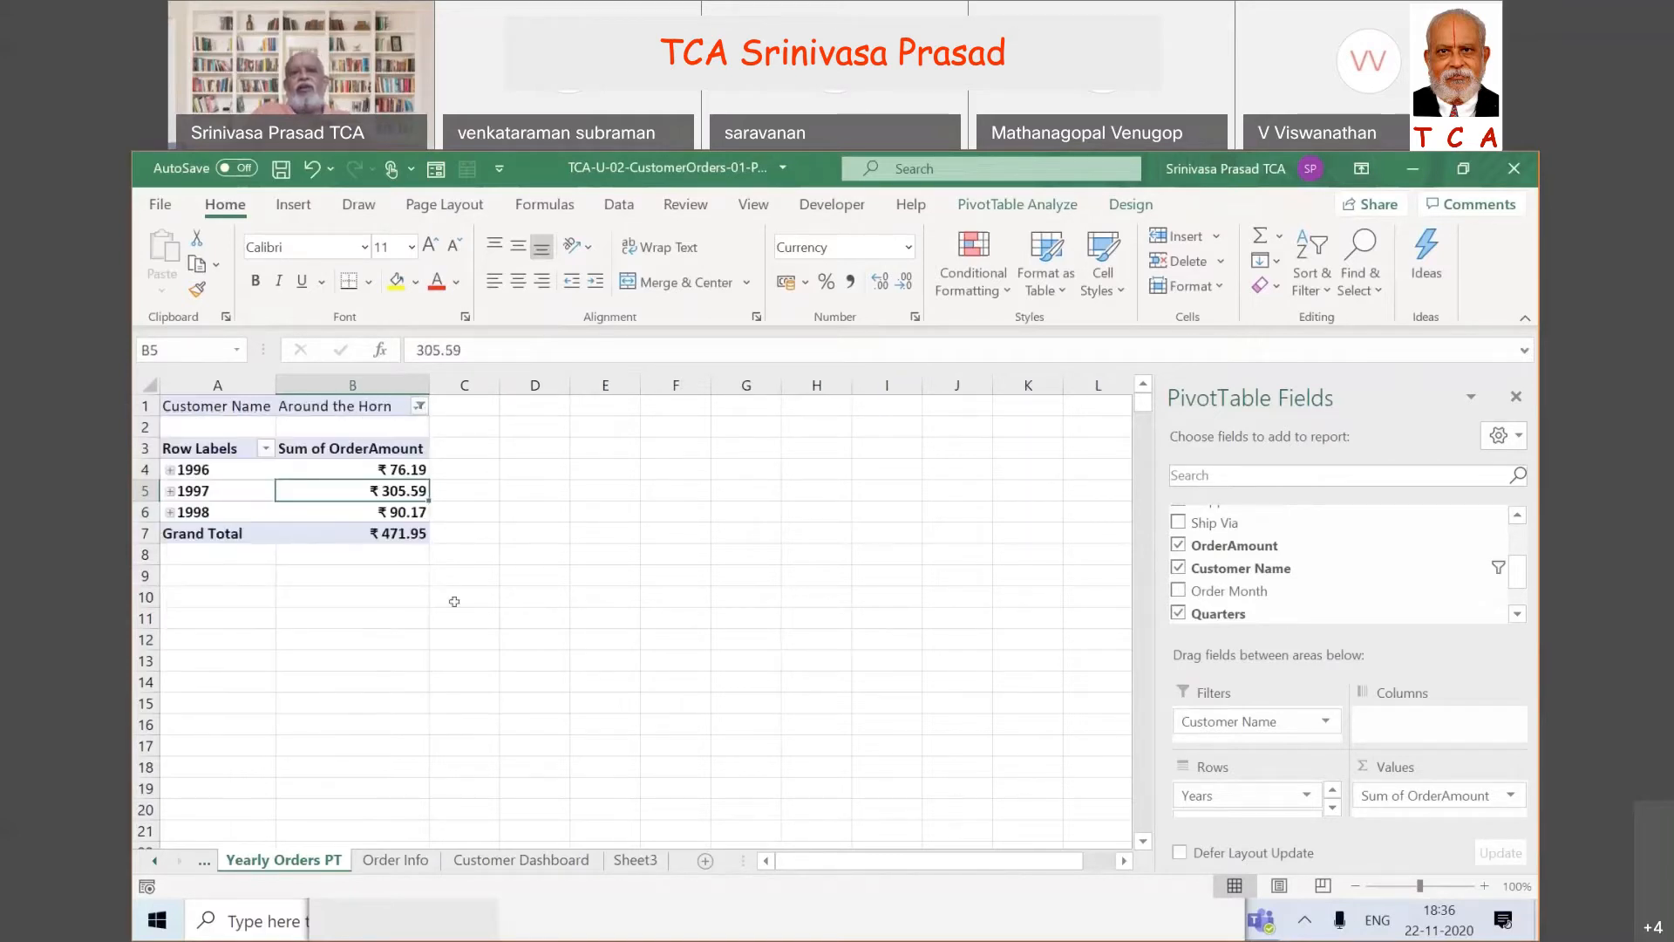
- Set the customer name on the Customer Dashboard sheet to Around the Horn and review the order history
left_click(507, 861)
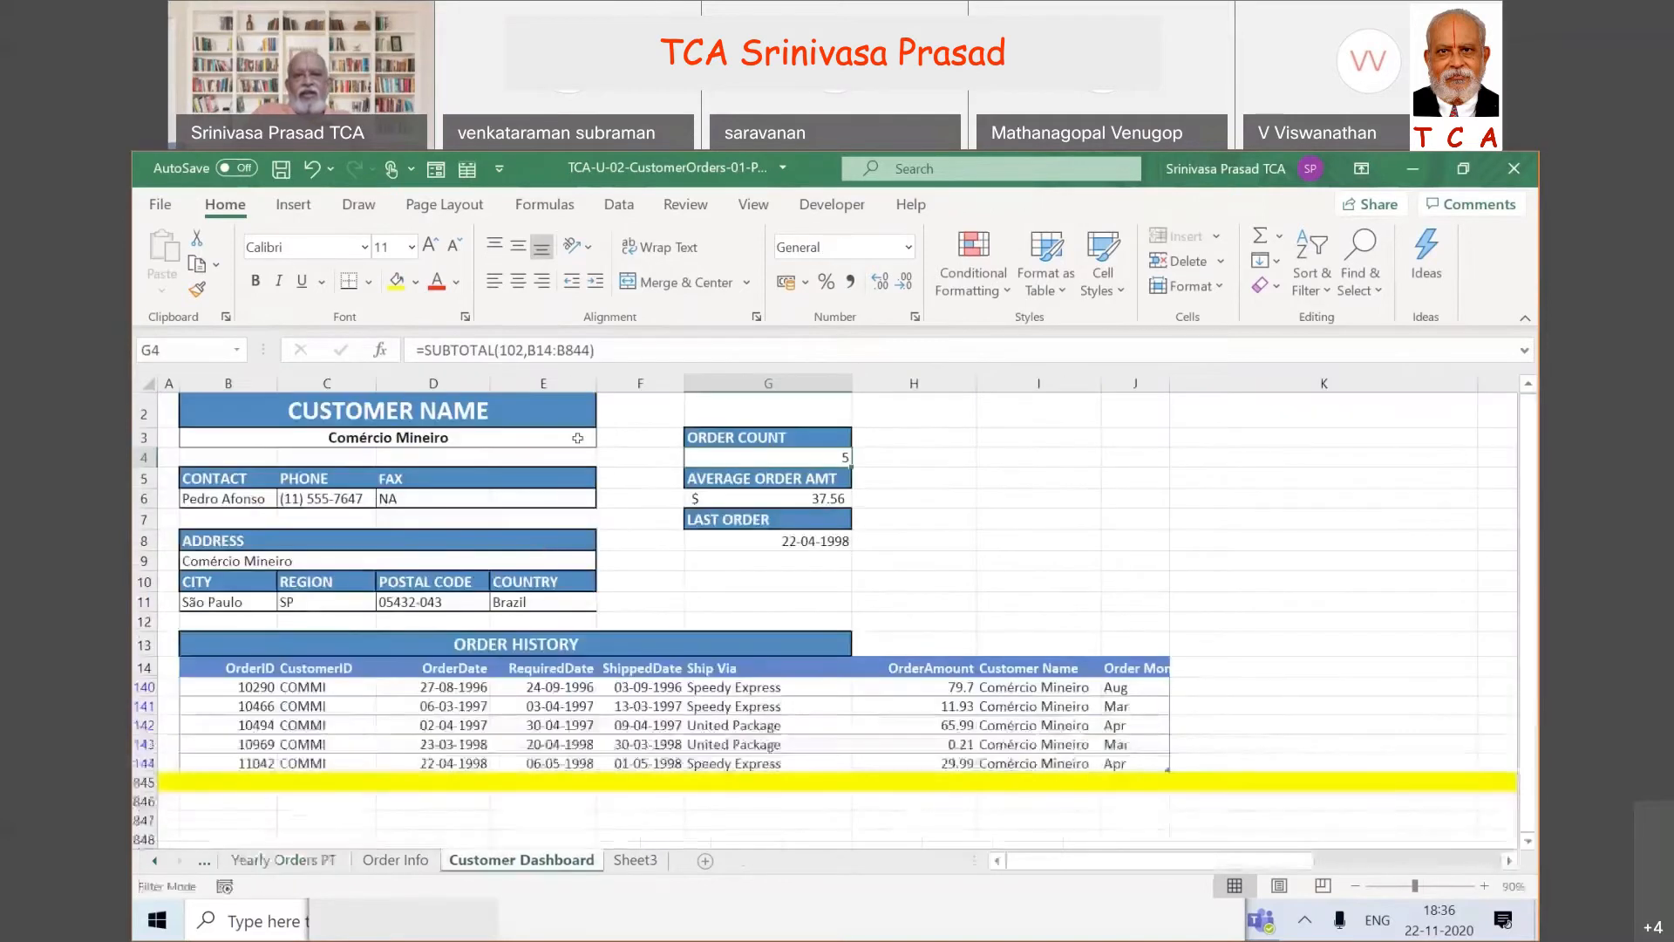
left_click(594, 440)
left_click(604, 438)
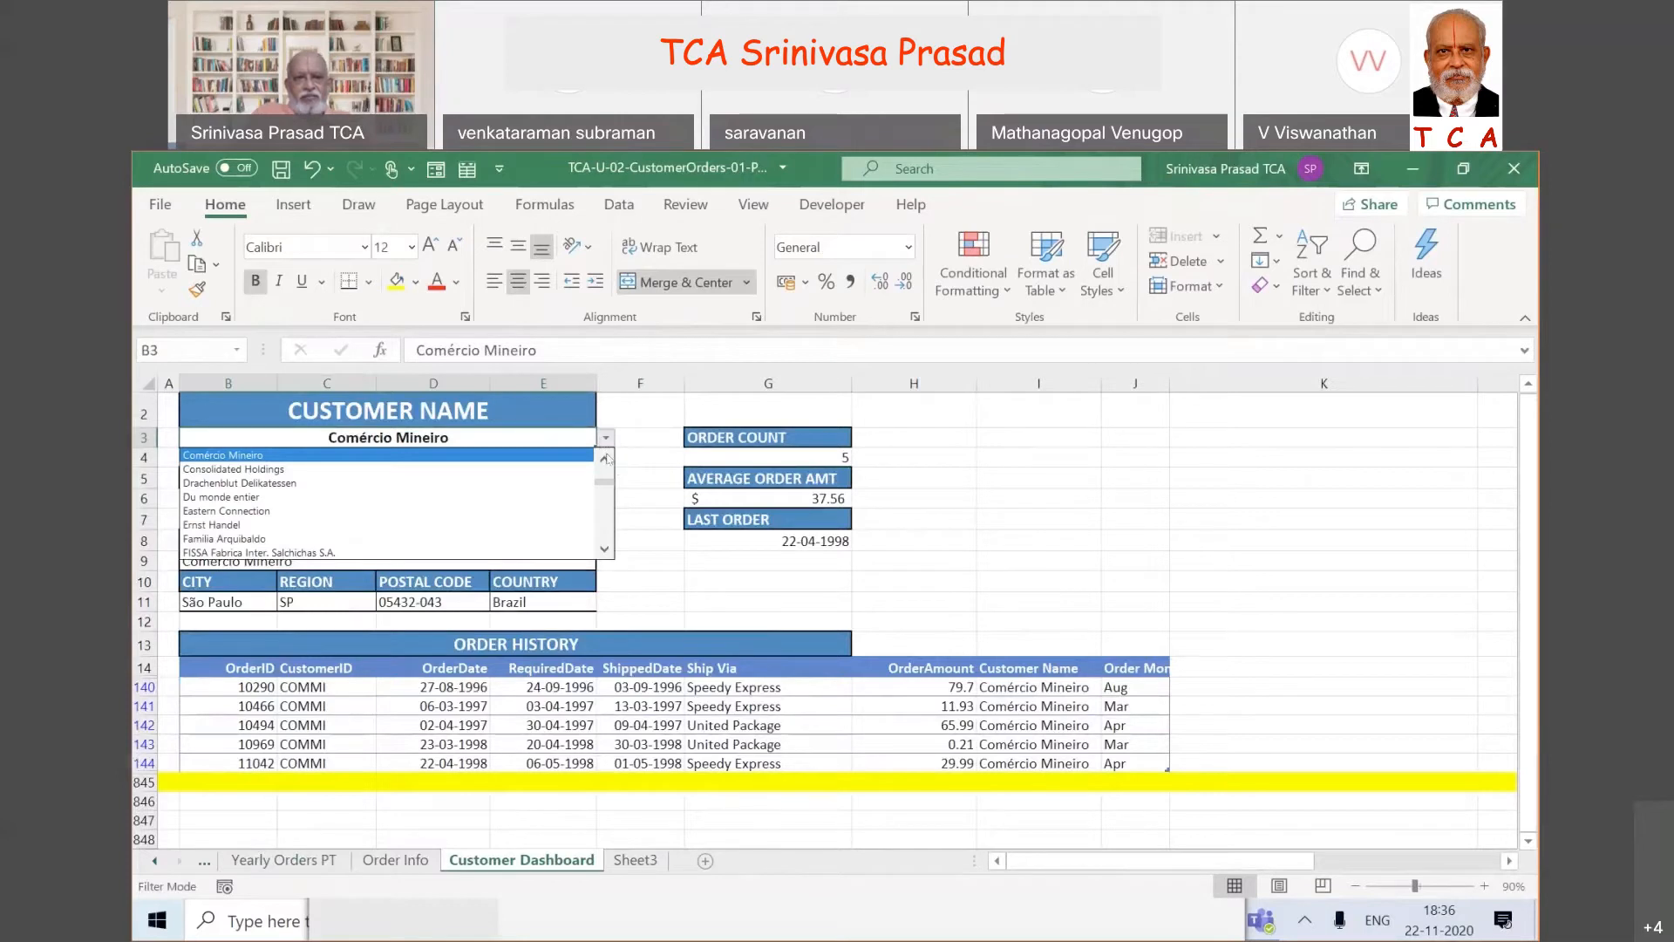
left_click(605, 457)
left_click(606, 458)
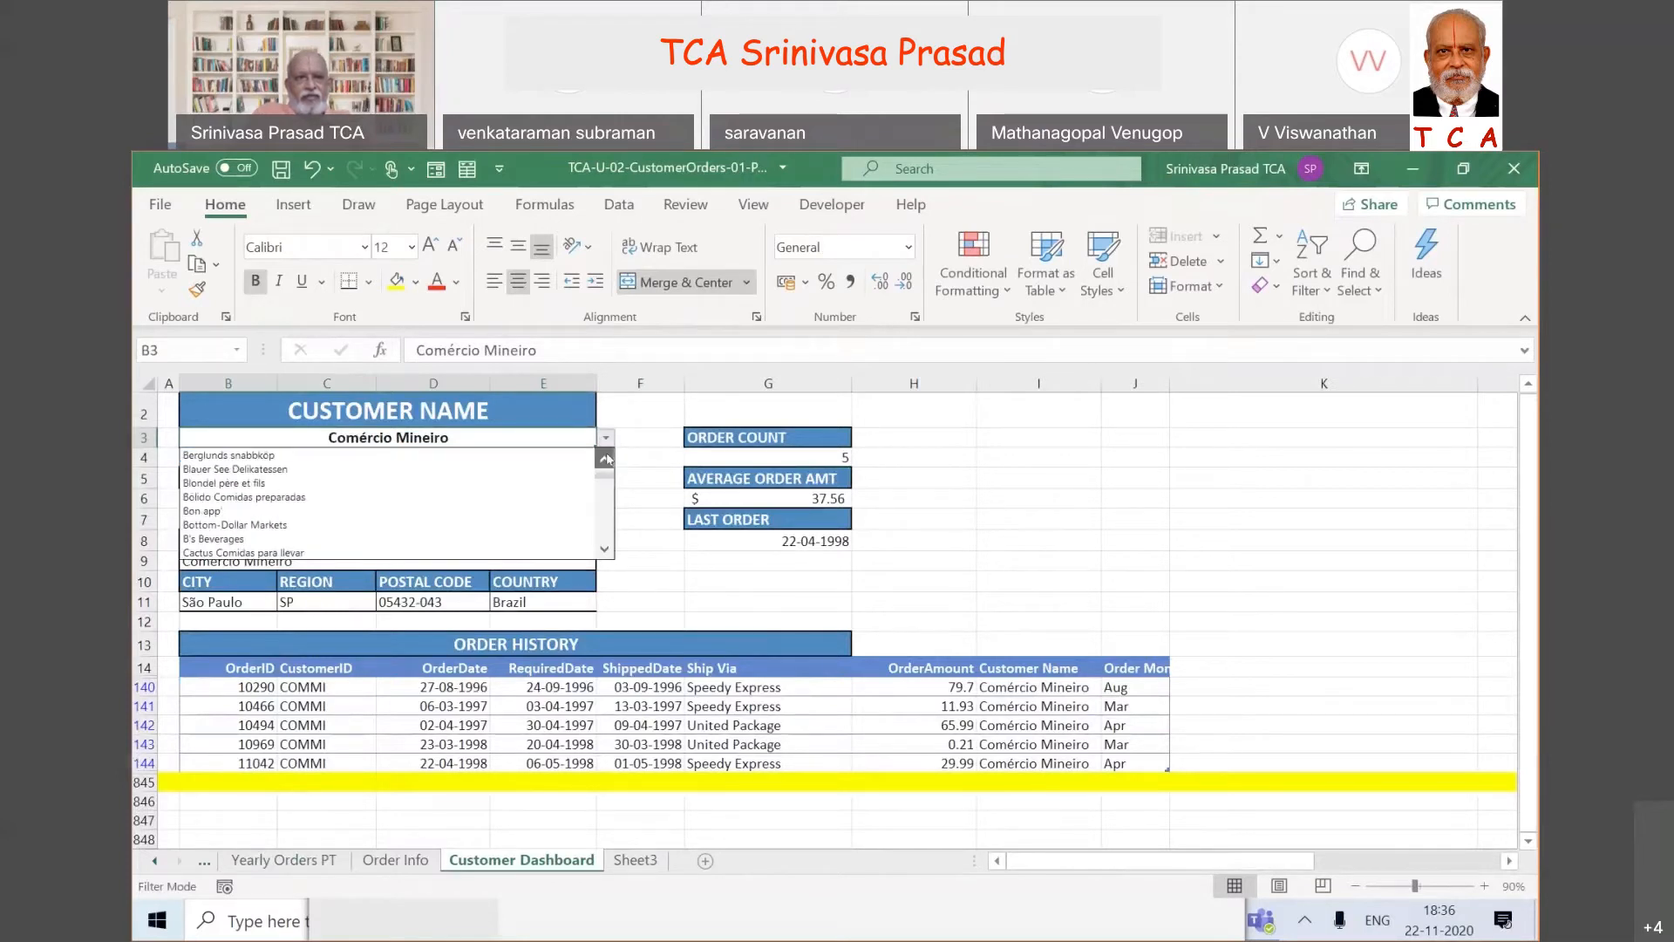
left_click(606, 458)
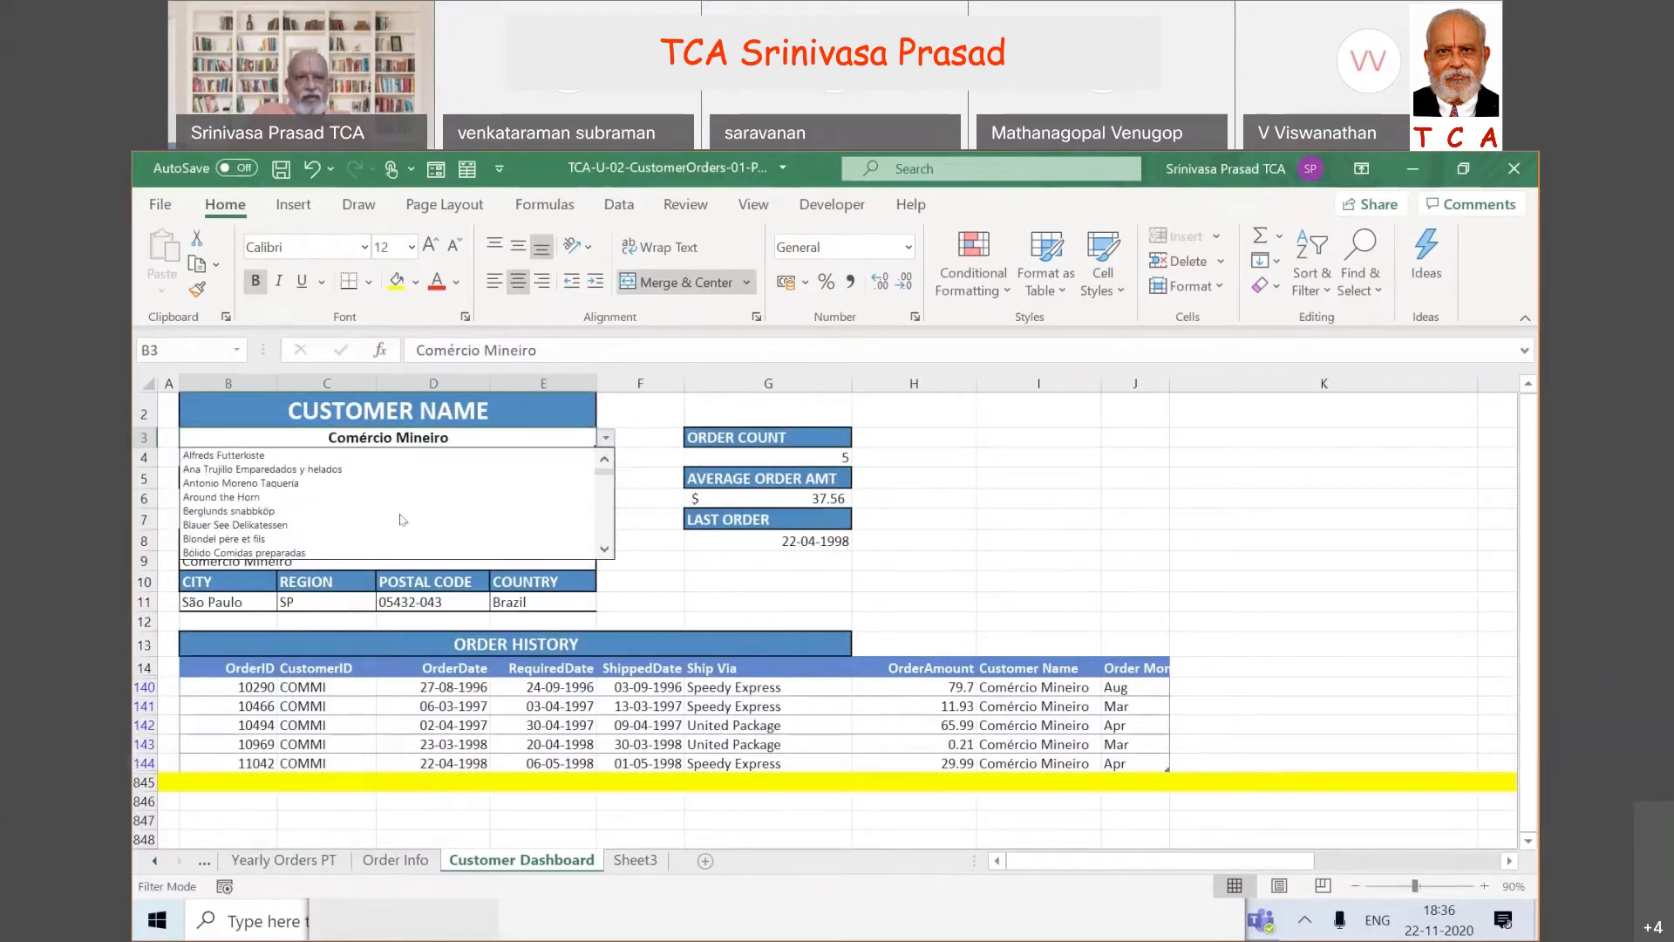
left_click(388, 497)
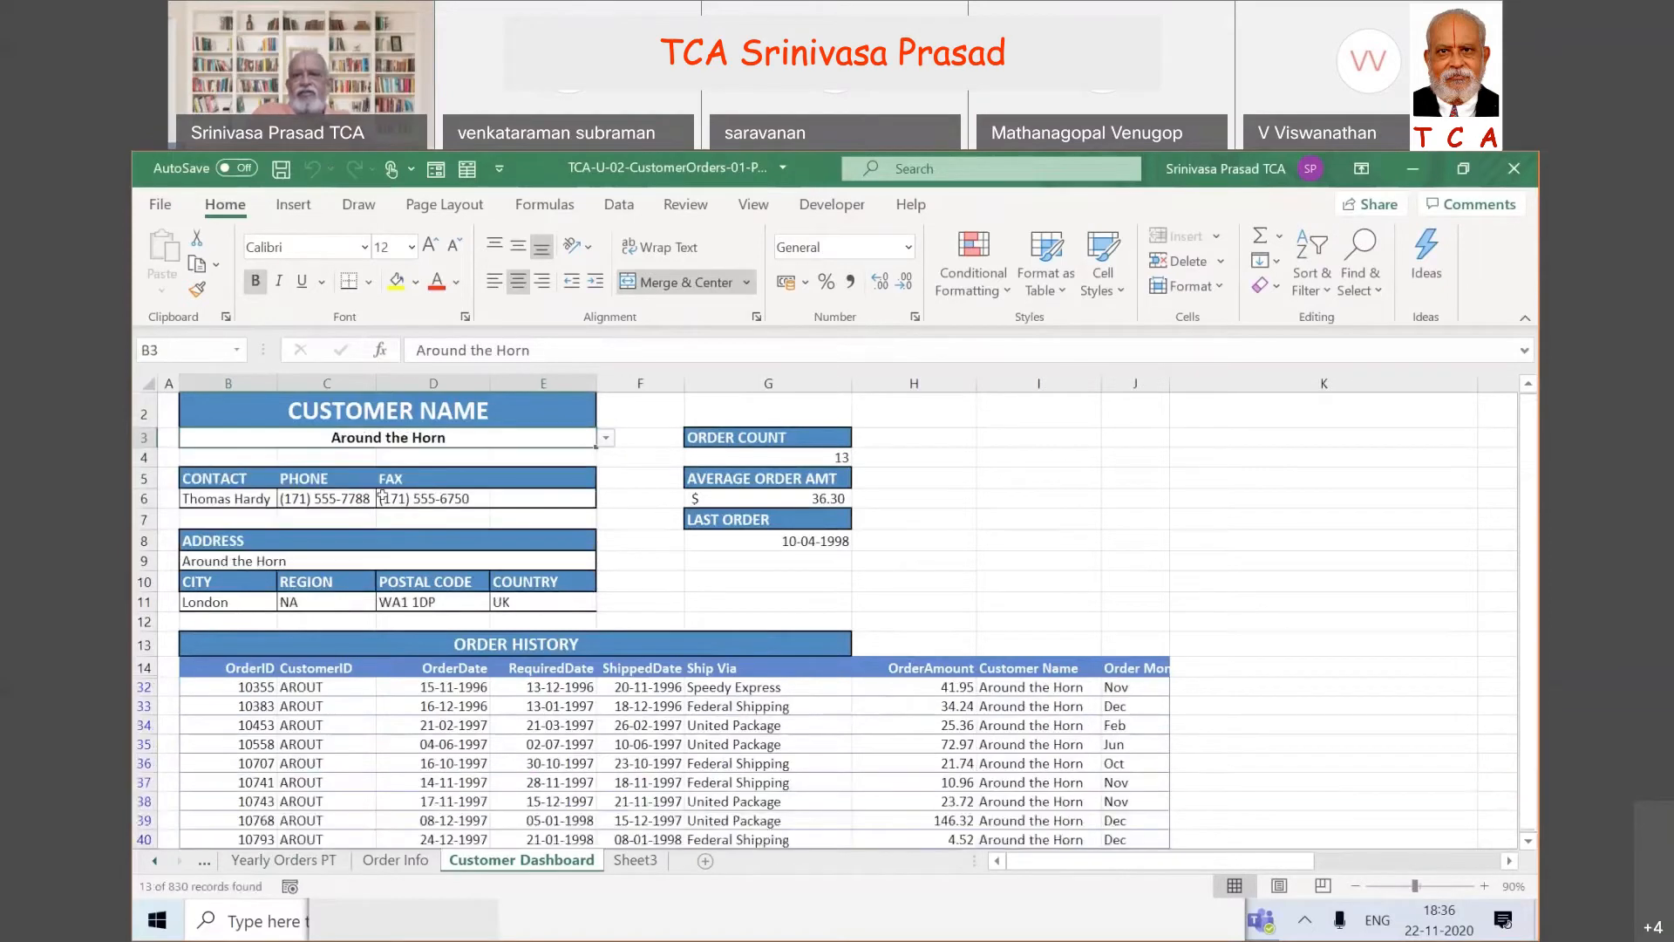
scroll(1282, 620, "down", 1)
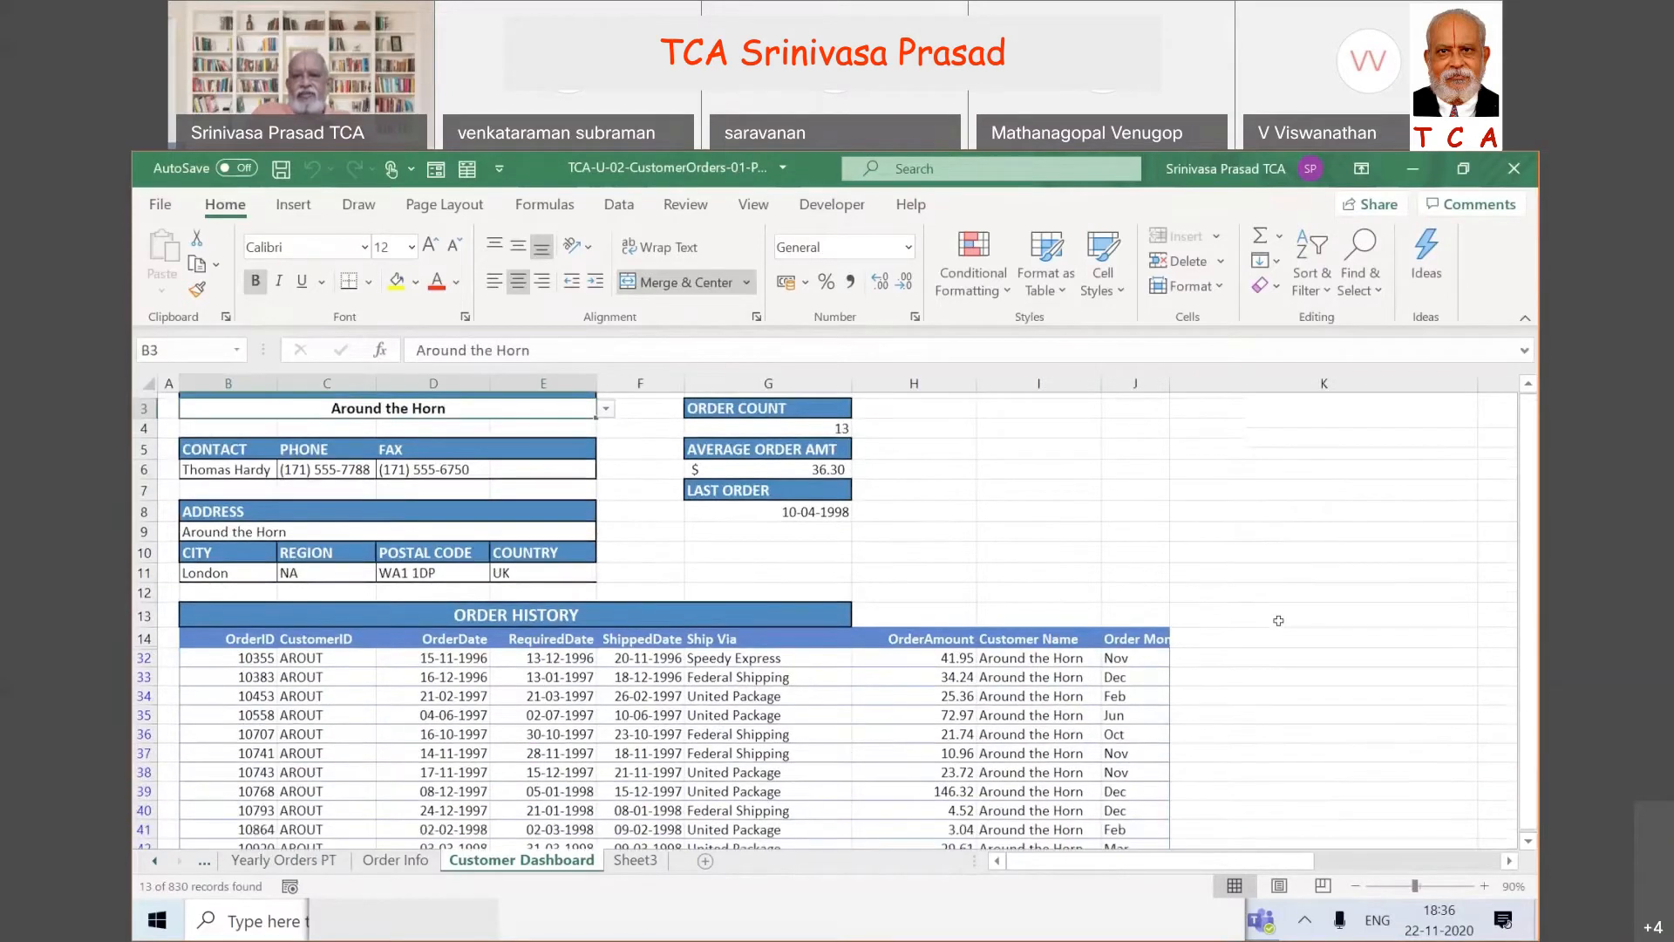
scroll(1278, 619, "down", 2)
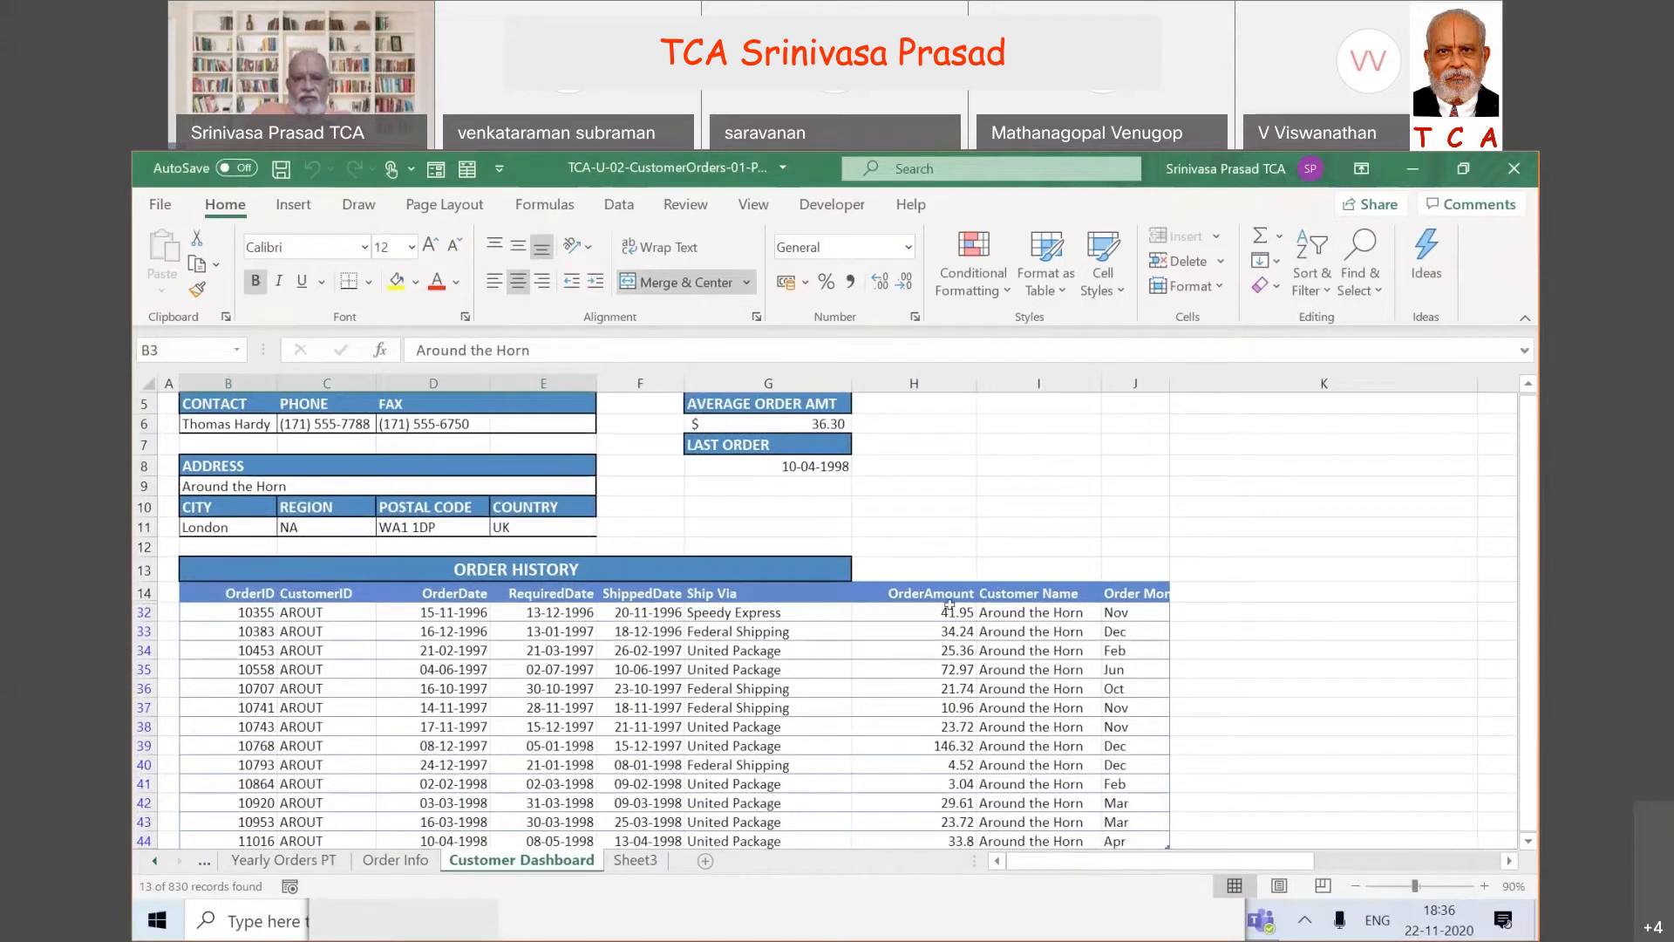
- Total the OrderAmount values in the dashboard's order history and compare them with the yearly orders PivotTable and Order Info data
left_click(944, 611)
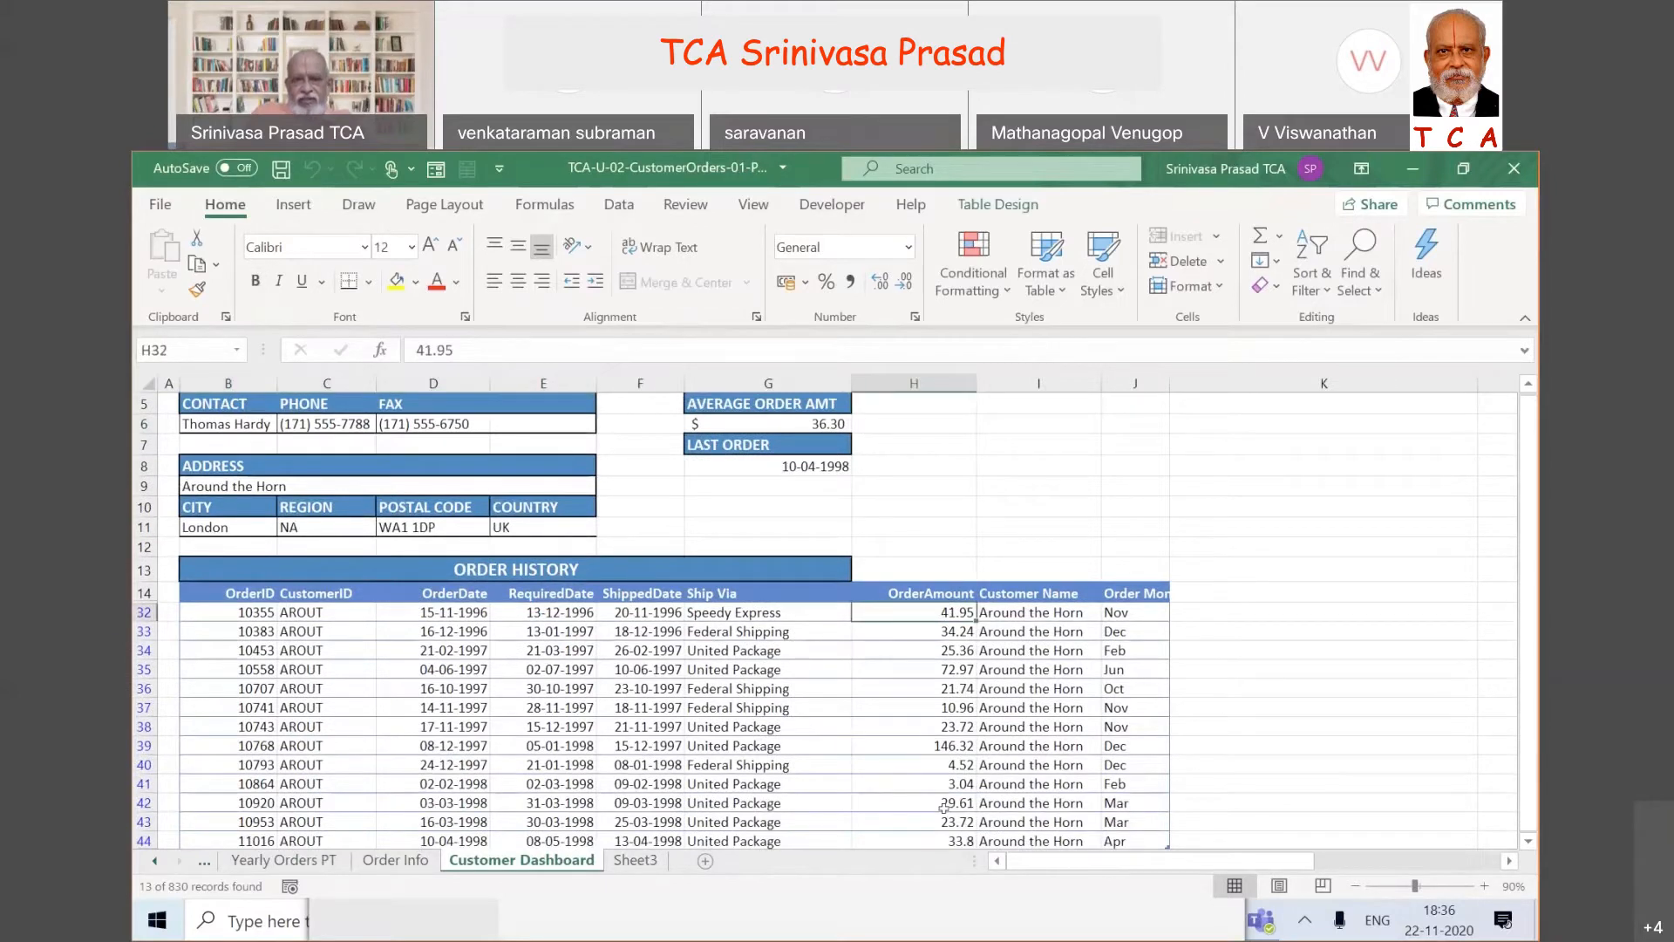
left_click_drag(943, 808, 934, 844)
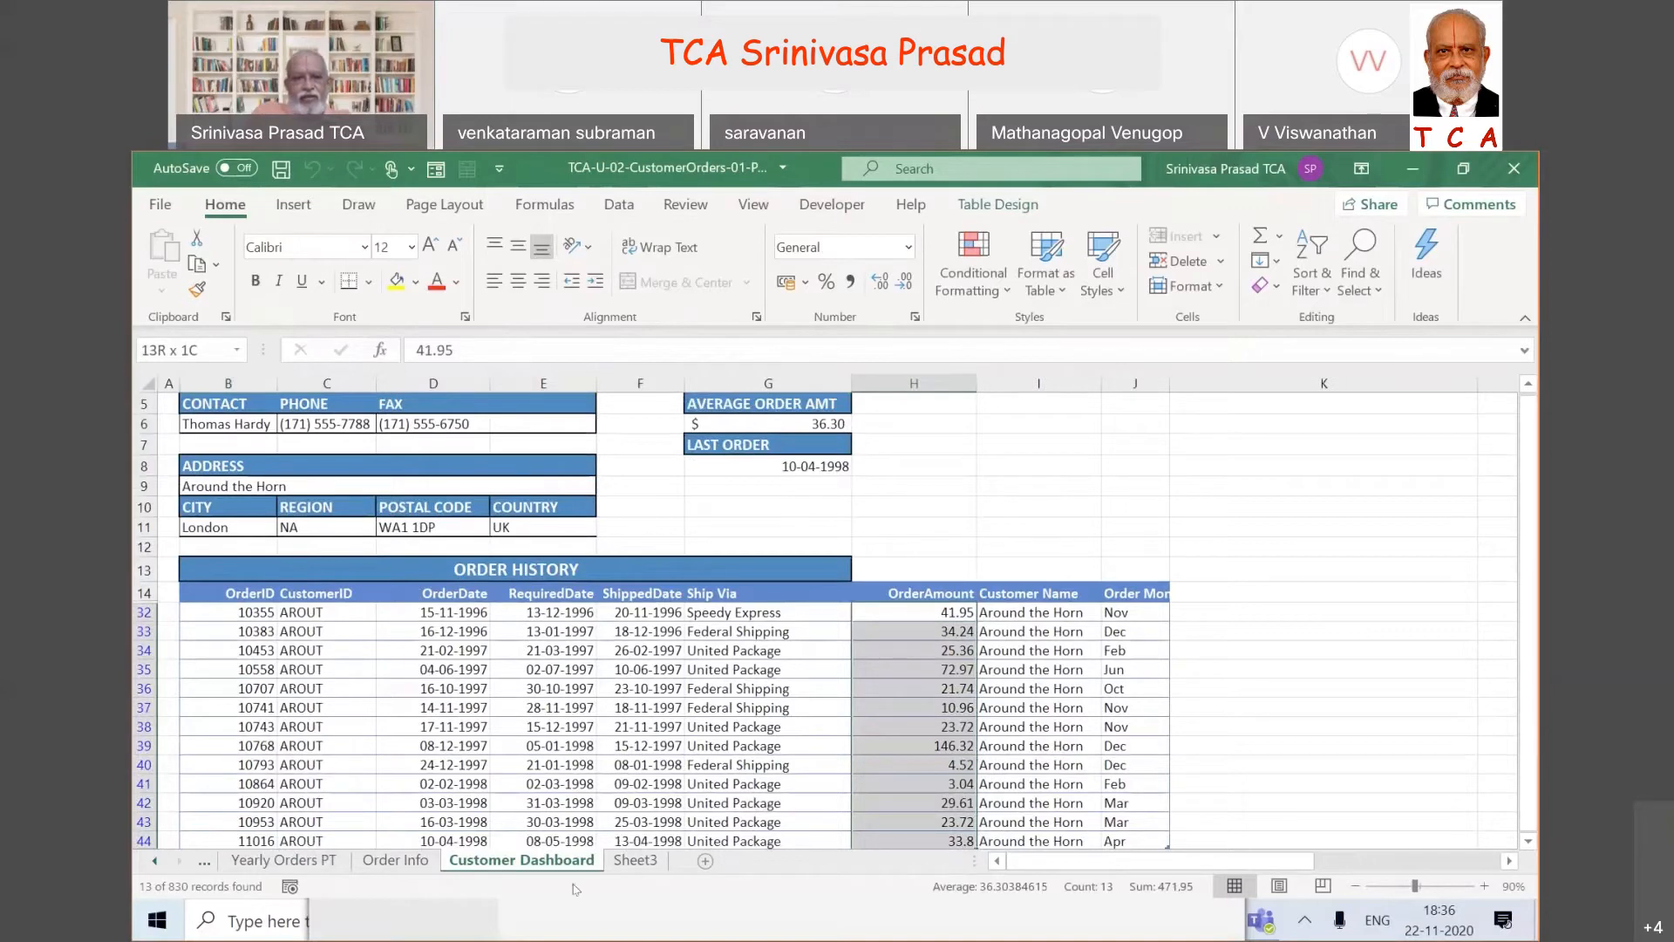
left_click(331, 860)
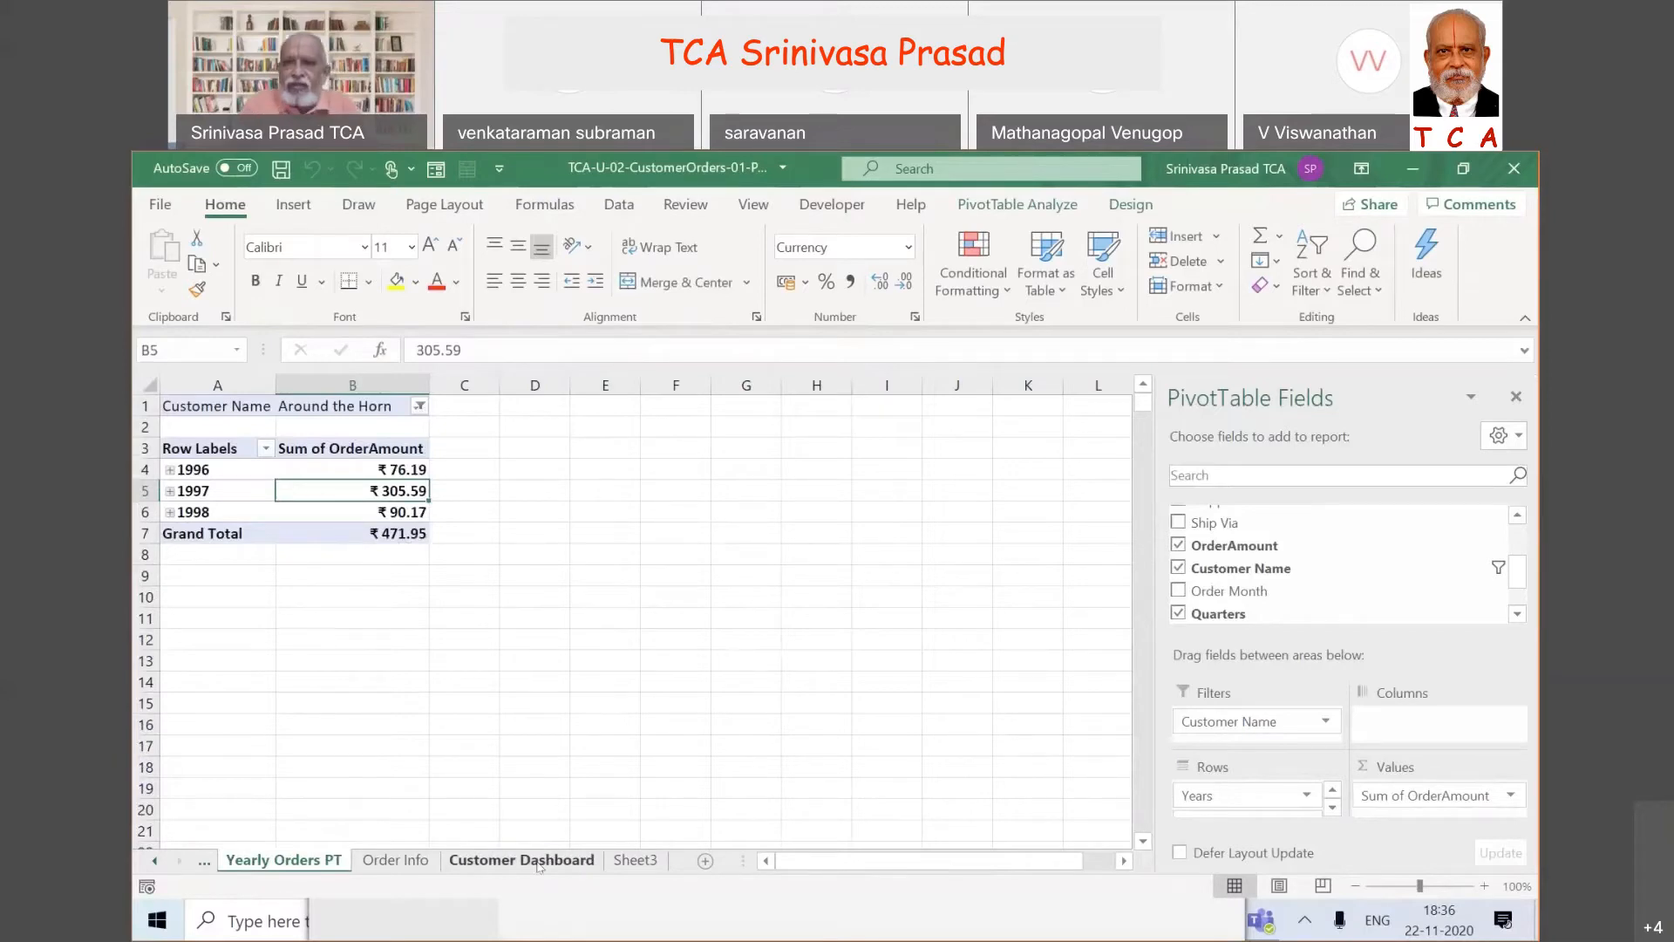
left_click(539, 863)
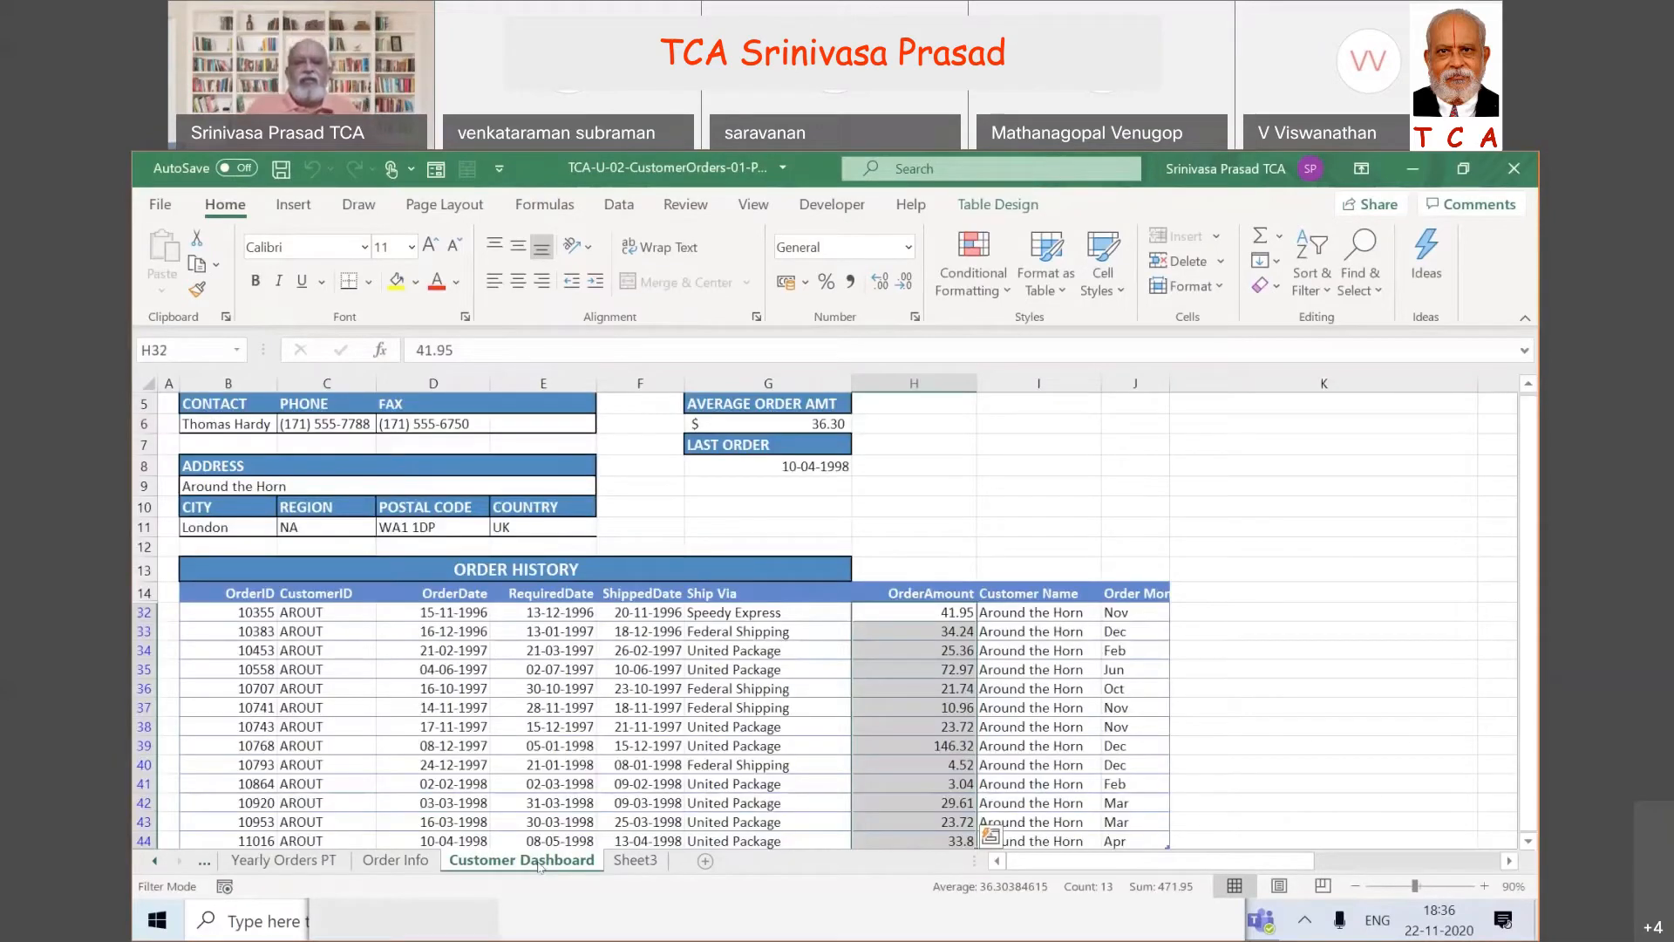
left_click(283, 861)
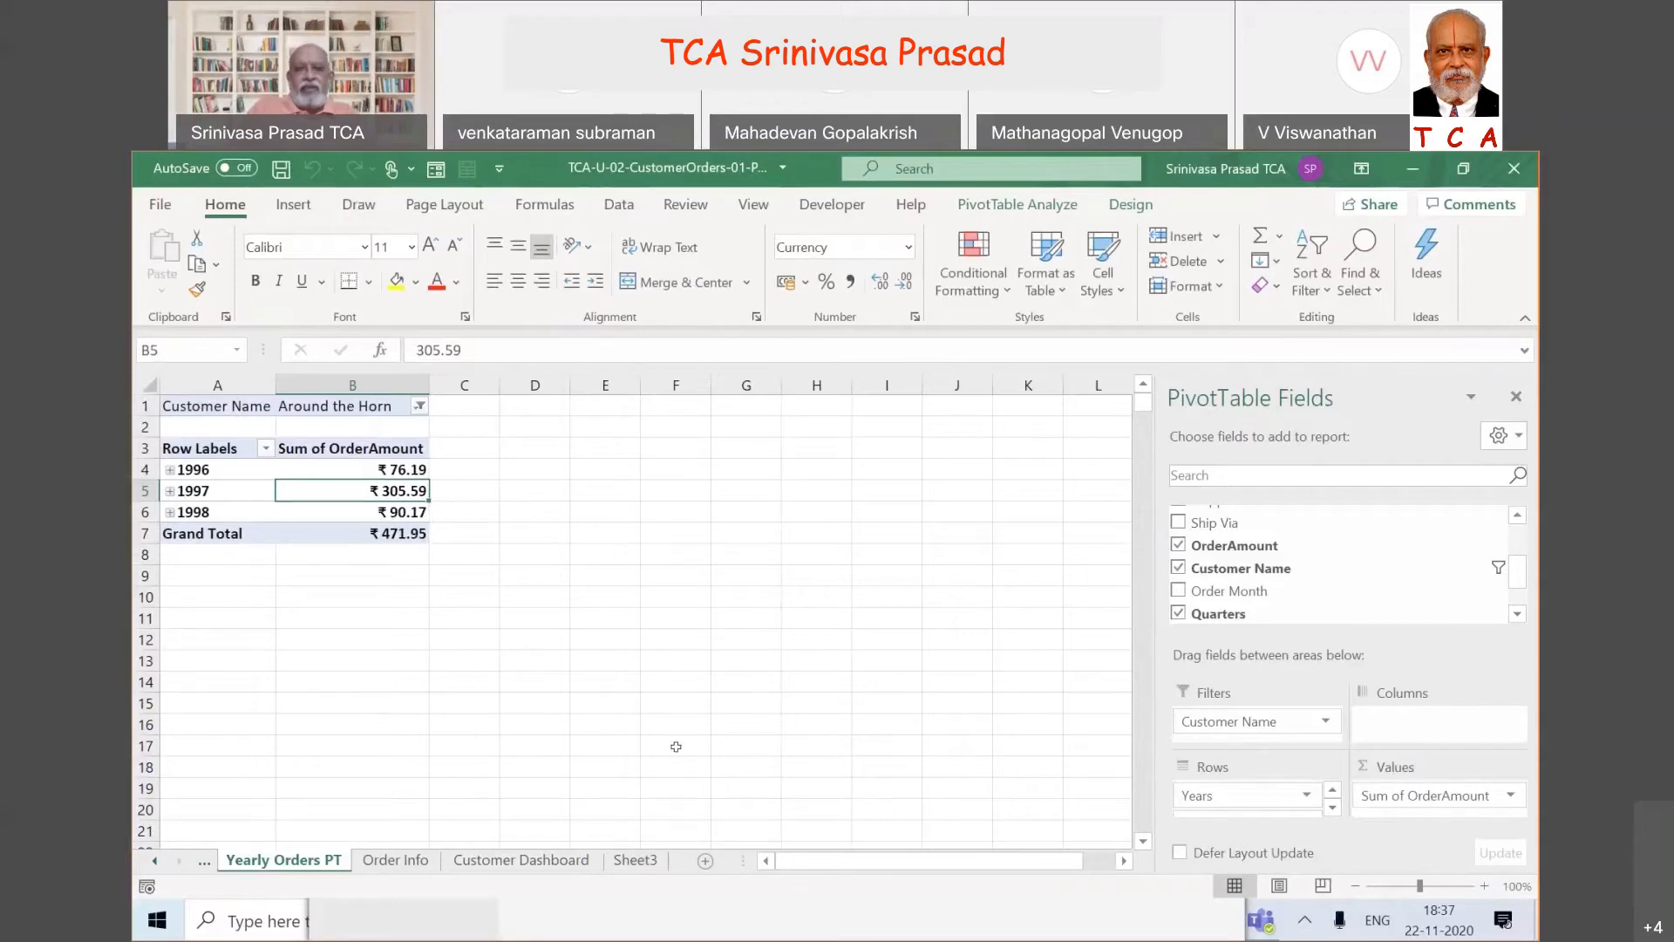
left_click(399, 860)
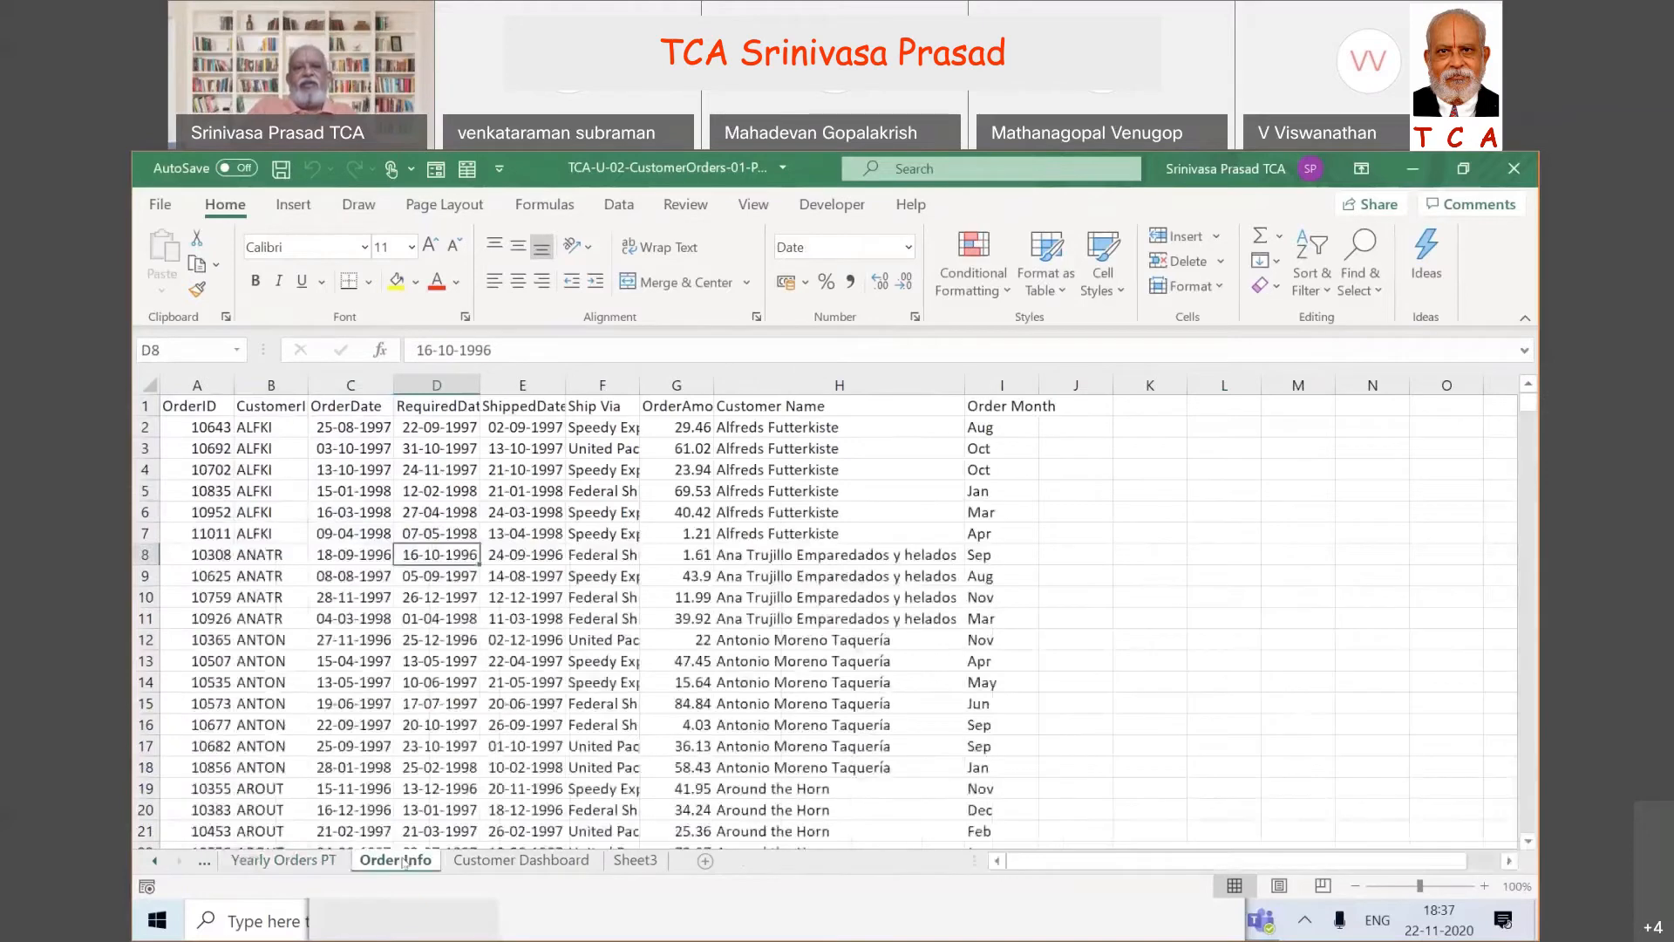
left_click(307, 862)
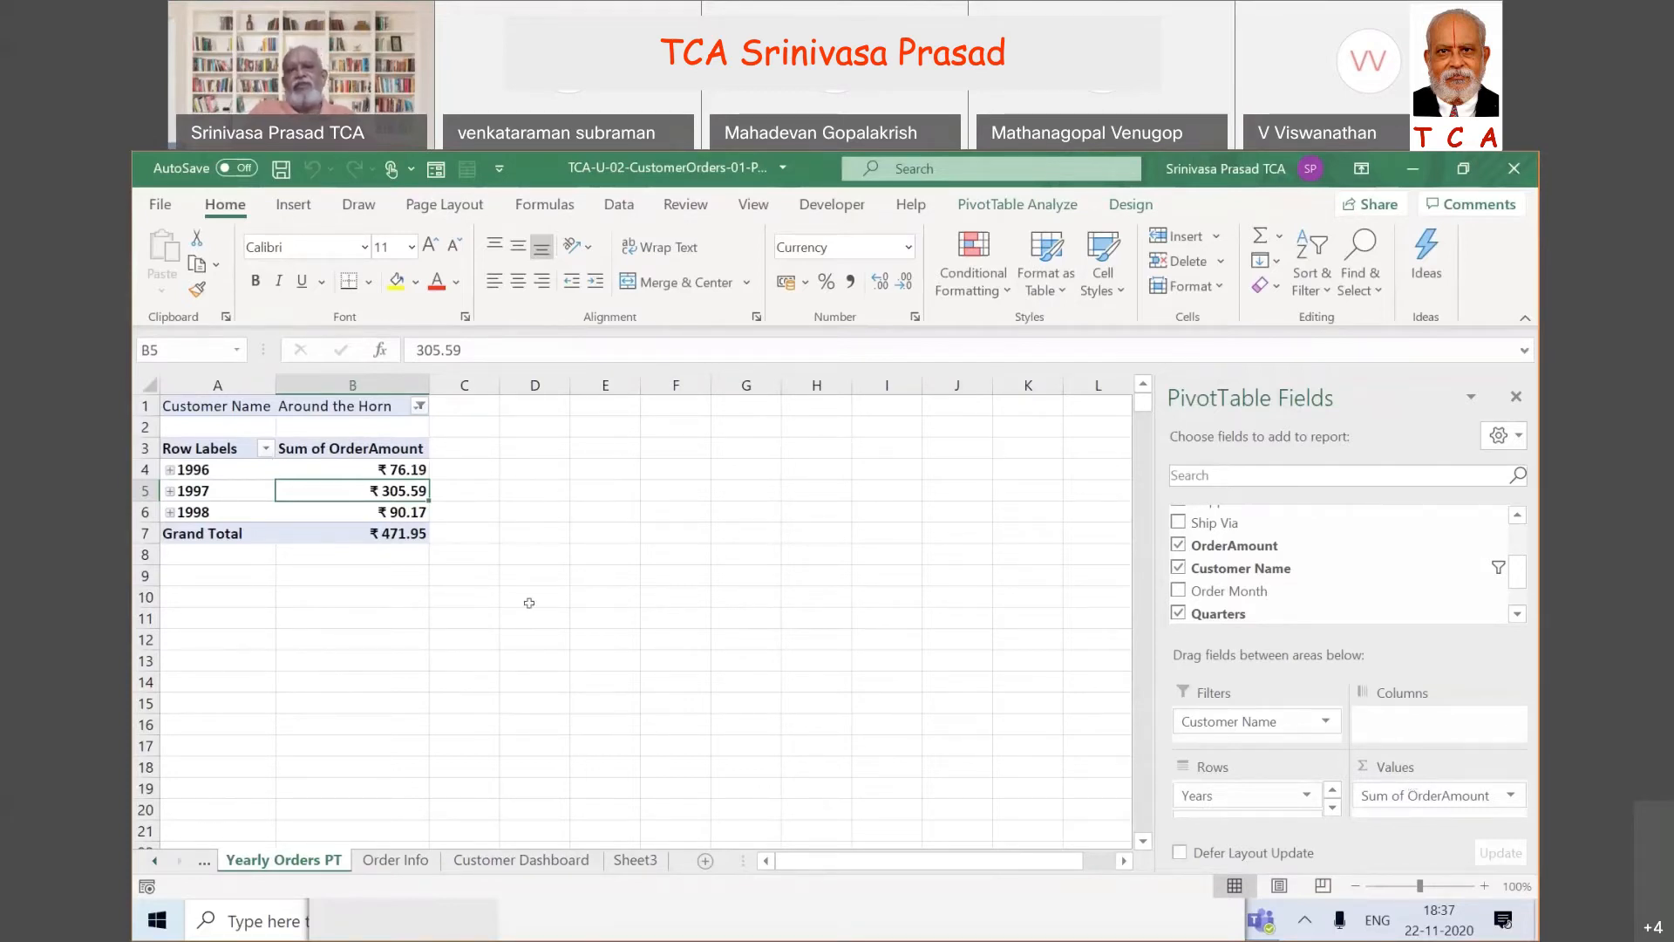
left_click(559, 861)
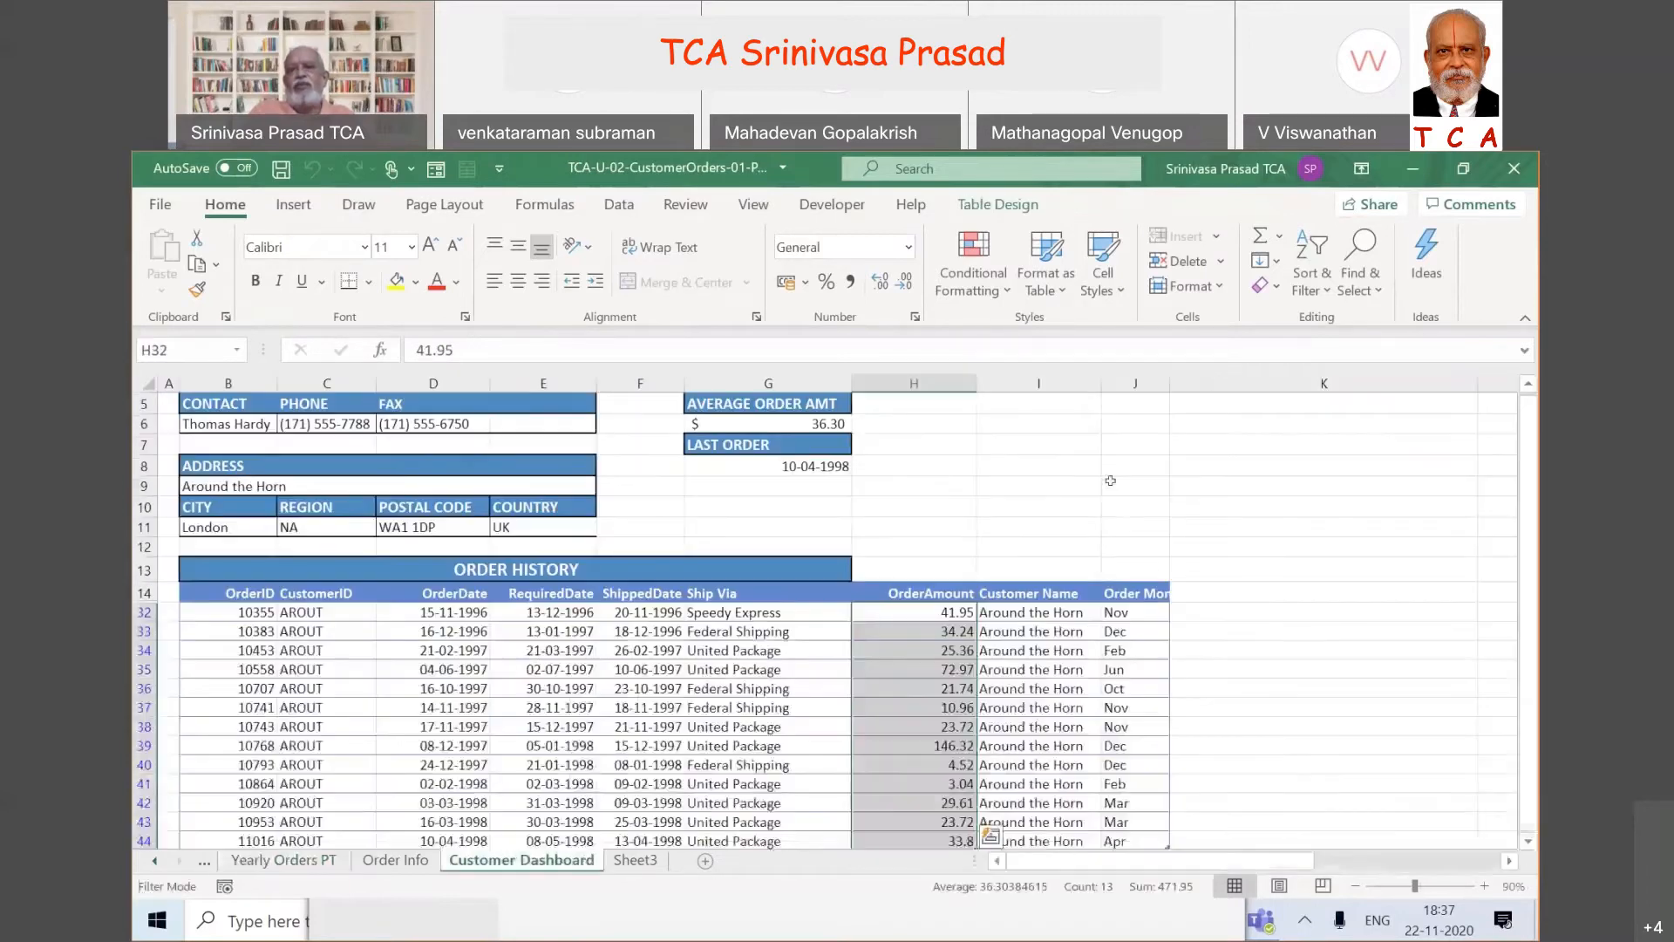
- Filter the yearly orders PivotTable to Bólido Comidas preparadas and check it against the Customer Dashboard sheet
left_click(294, 861)
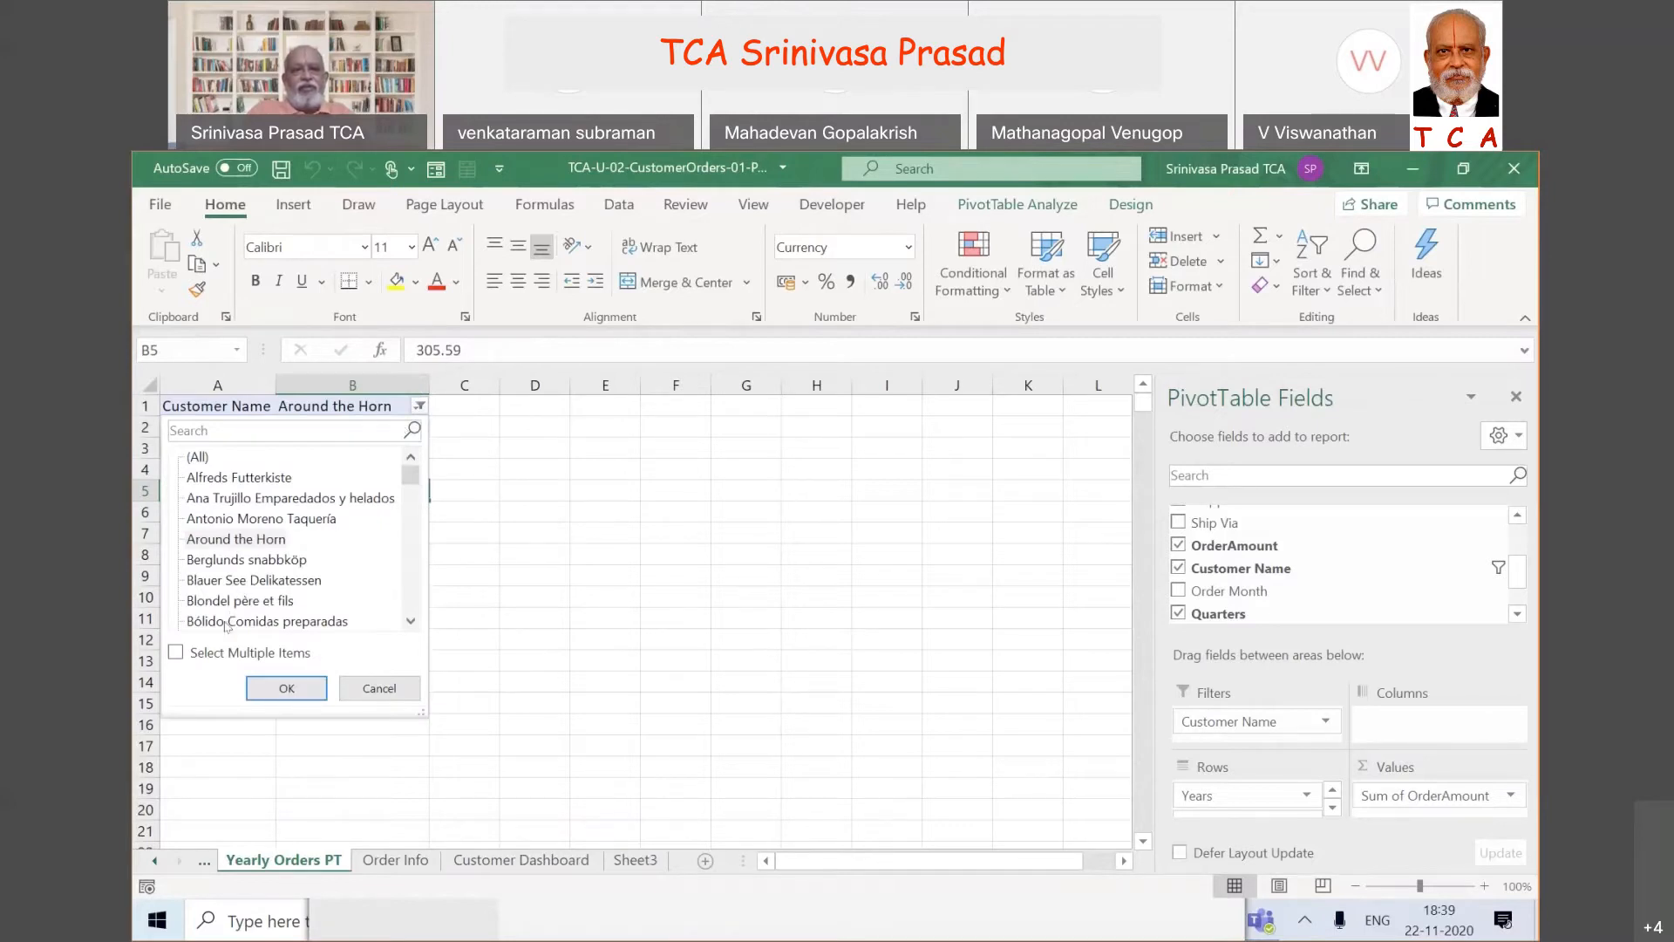
scroll(225, 626, "down", 1)
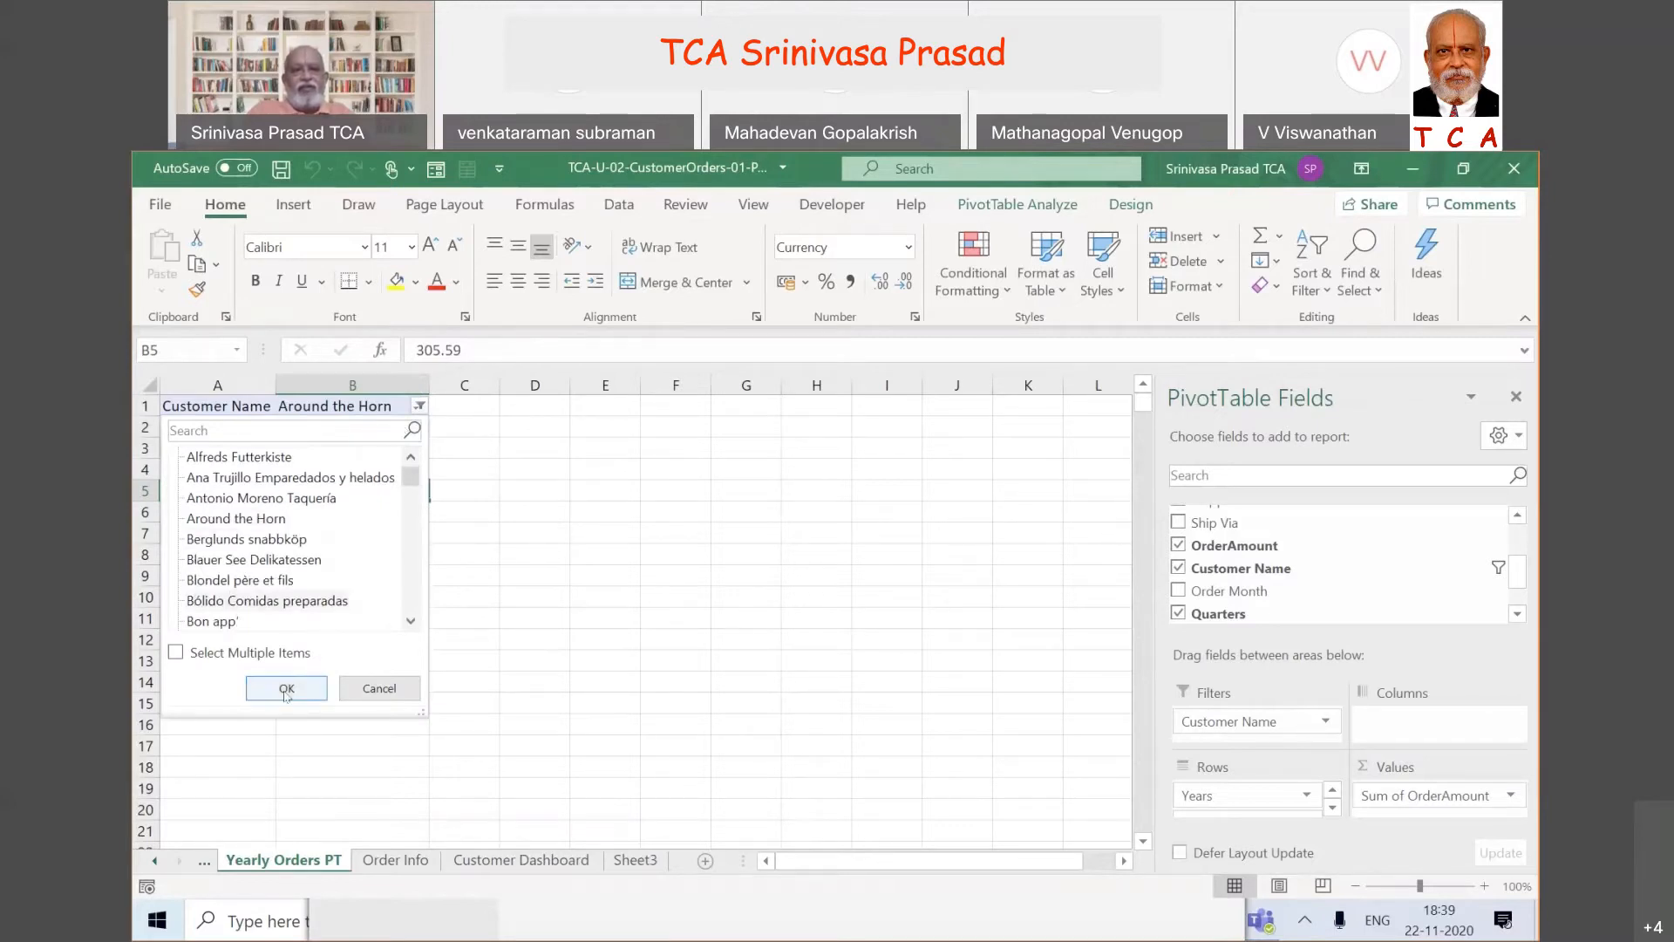
left_click(286, 691)
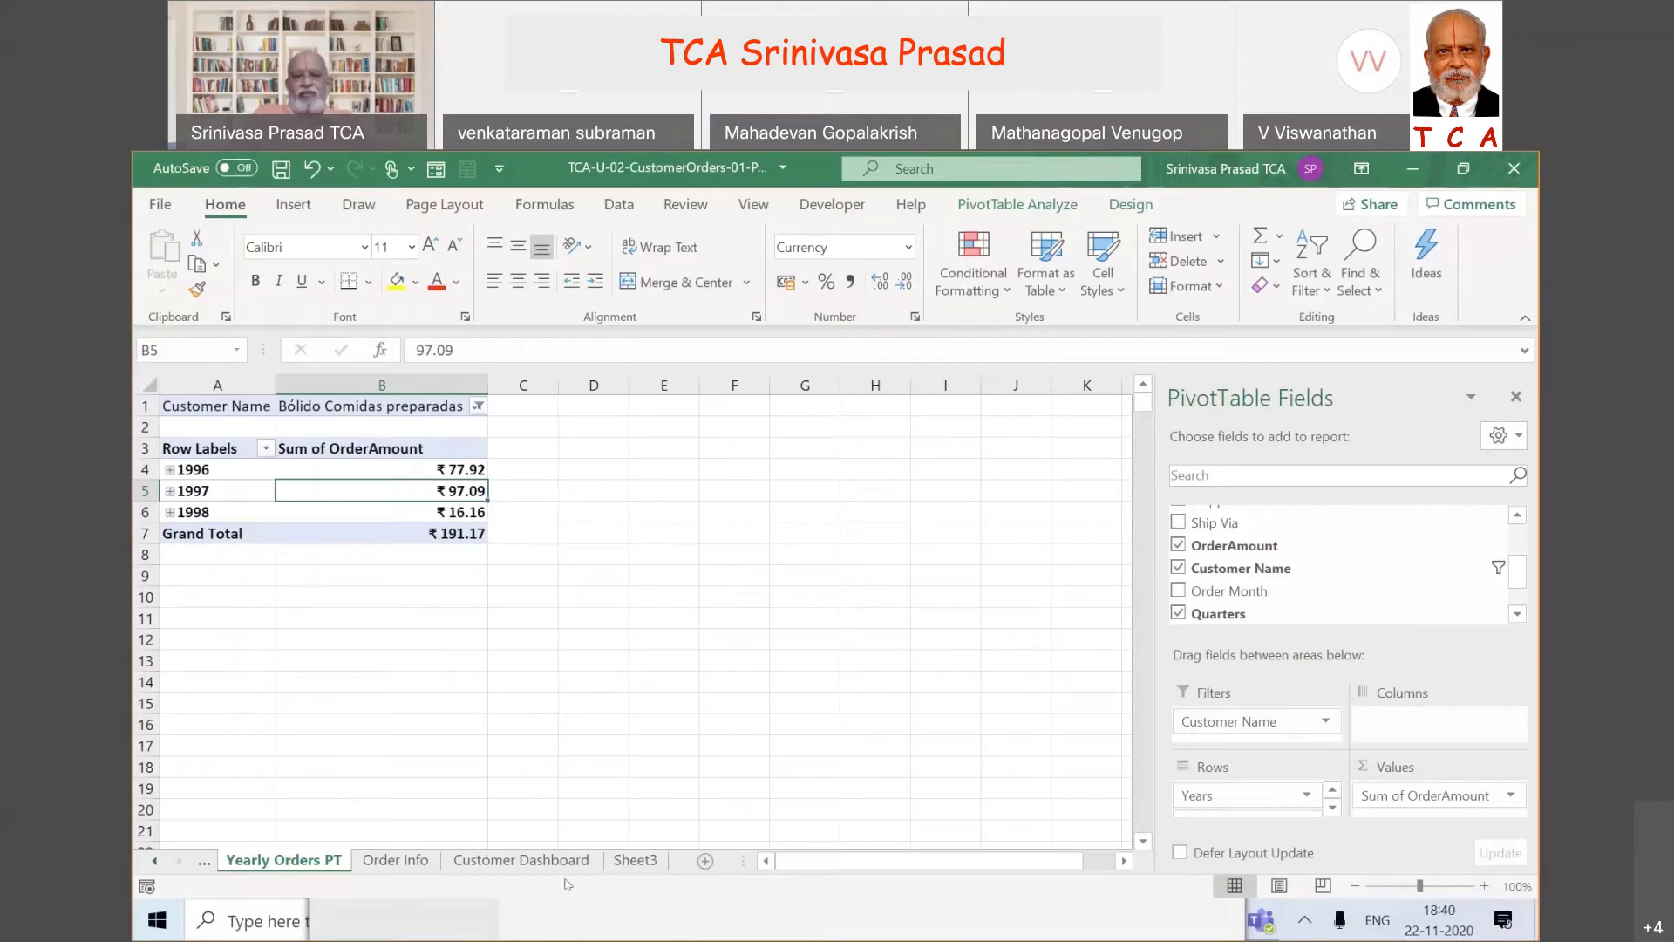
left_click(520, 860)
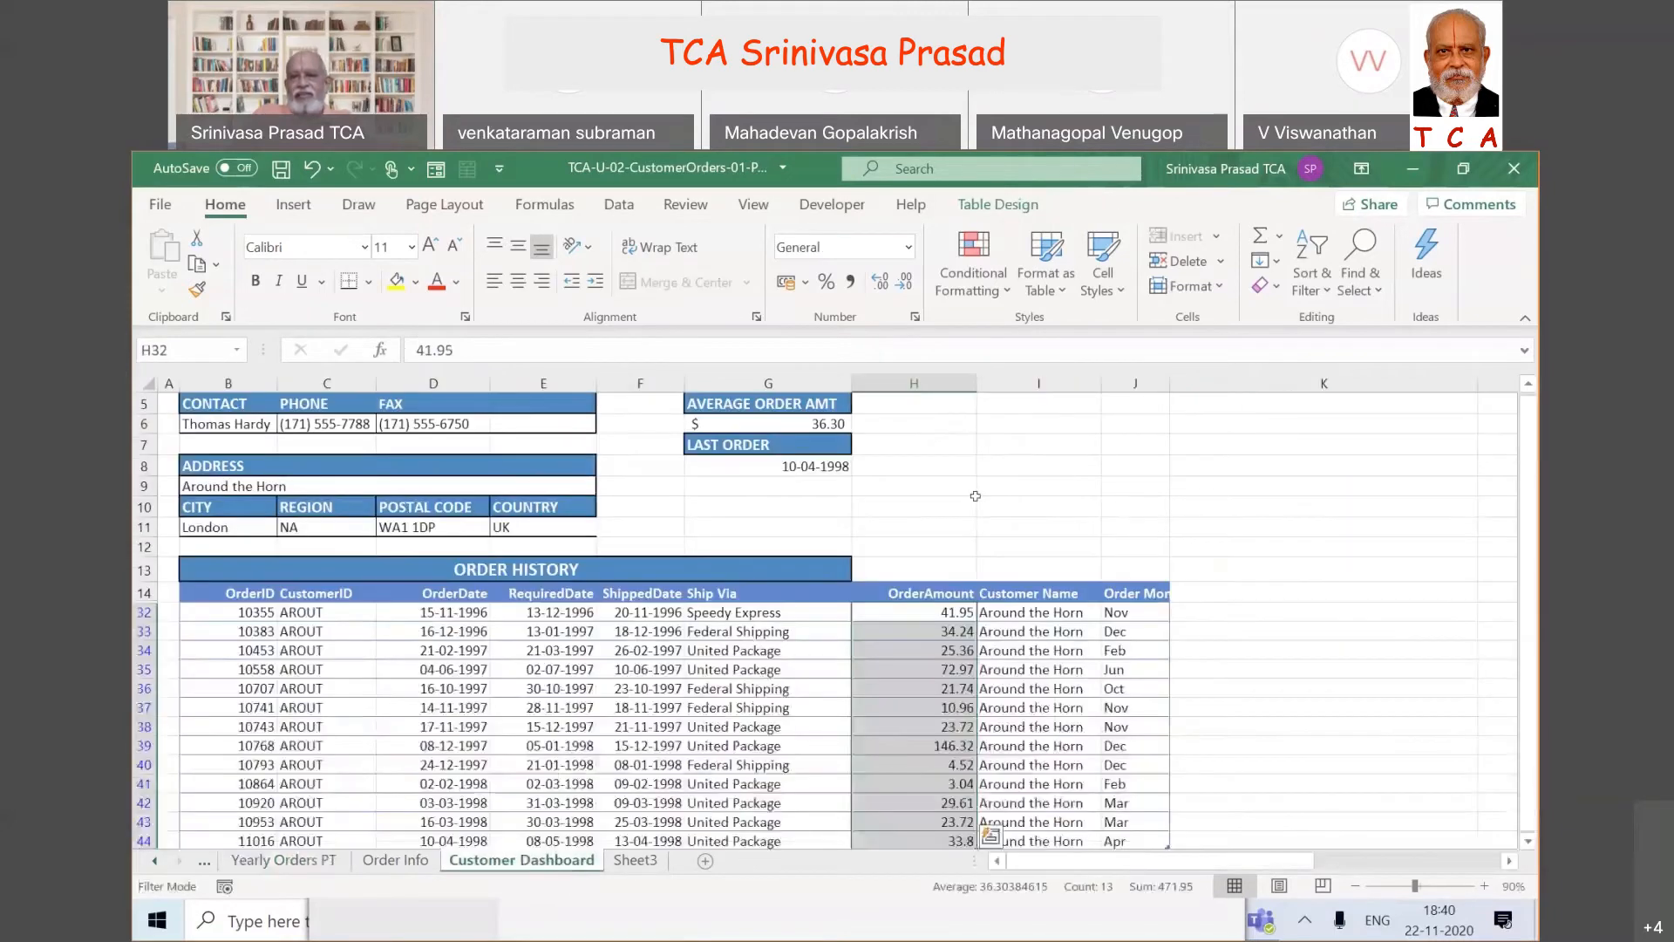
left_click(284, 859)
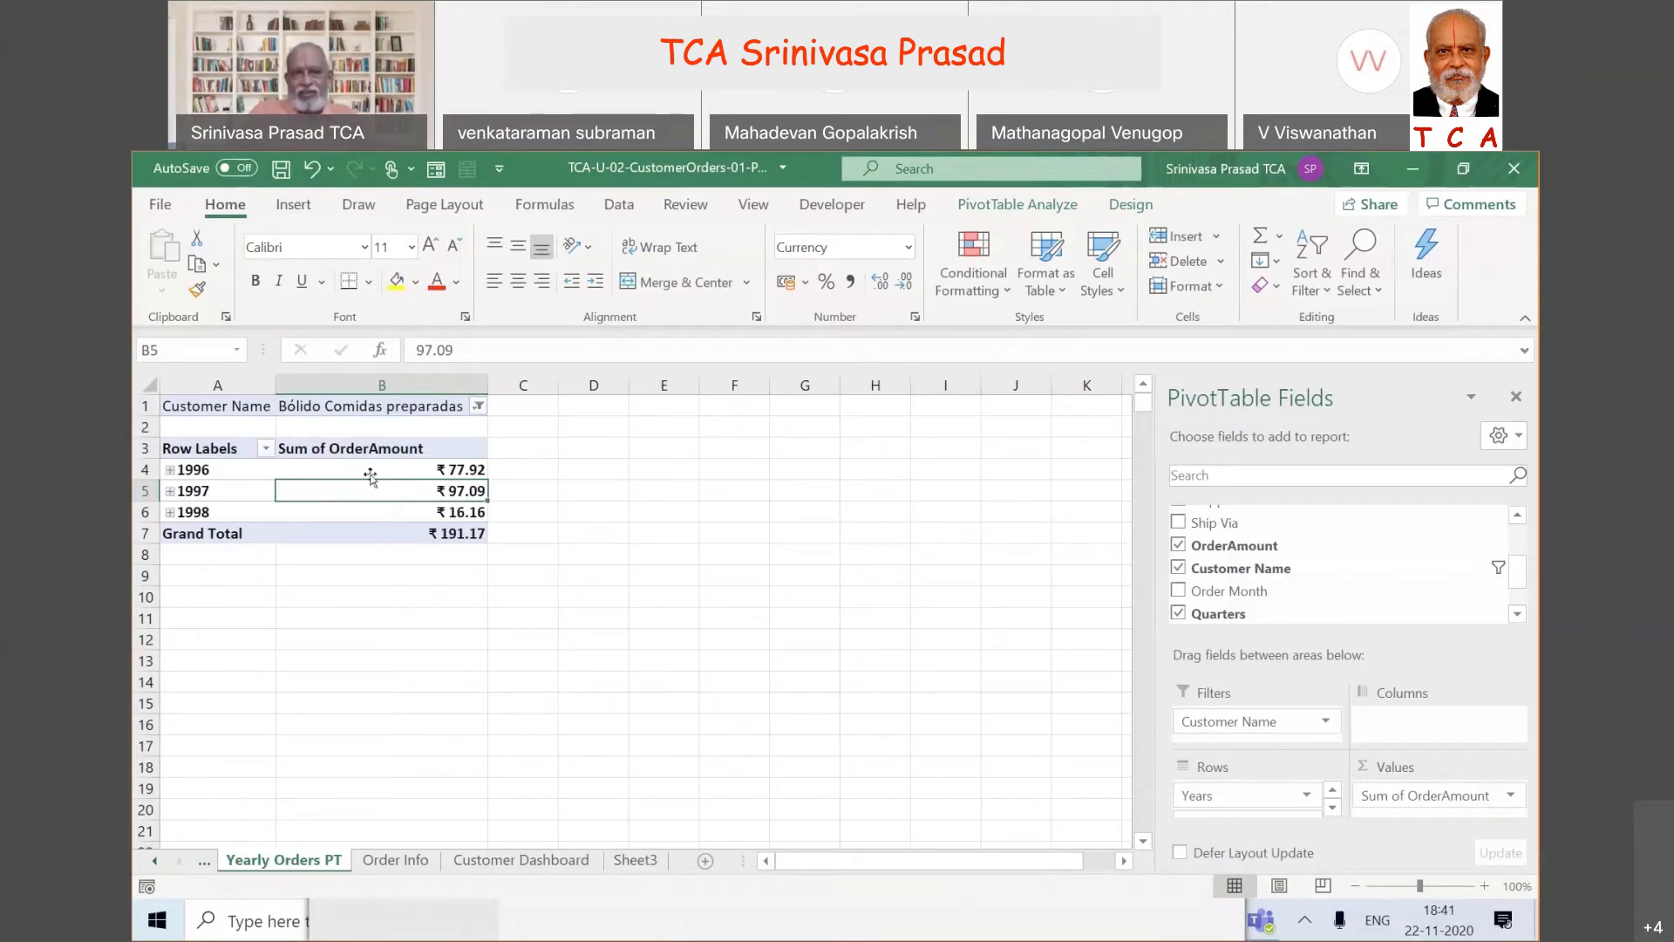
- Insert a clustered column PivotChart based on the yearly orders PivotTable
left_click(312, 512)
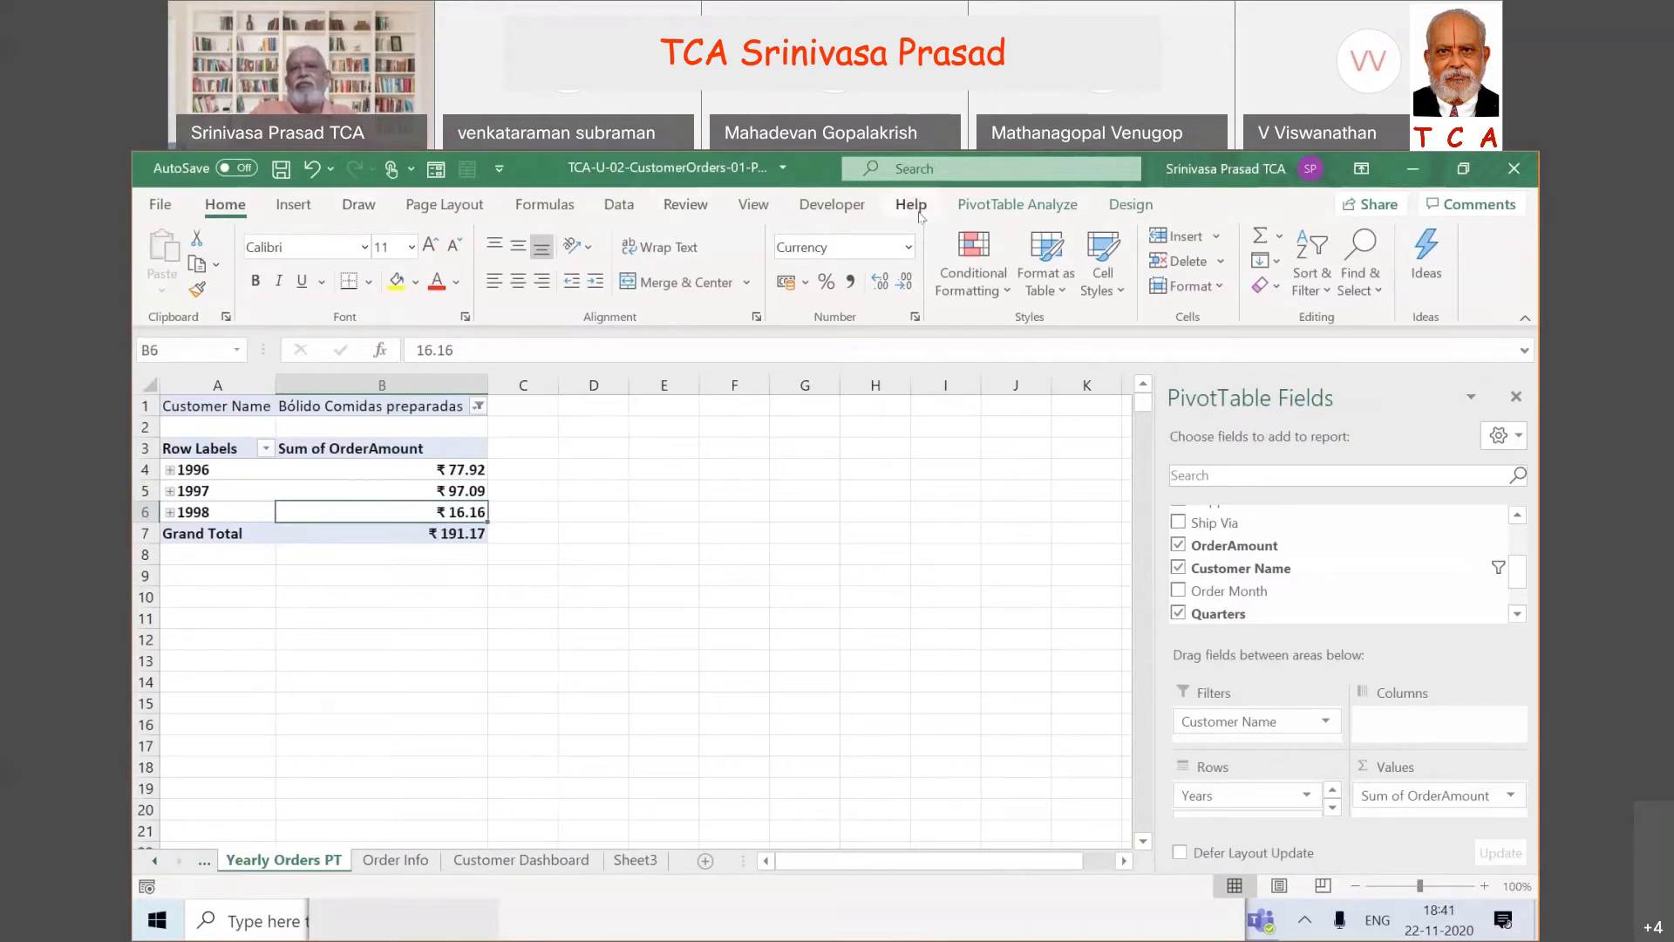
left_click(1037, 209)
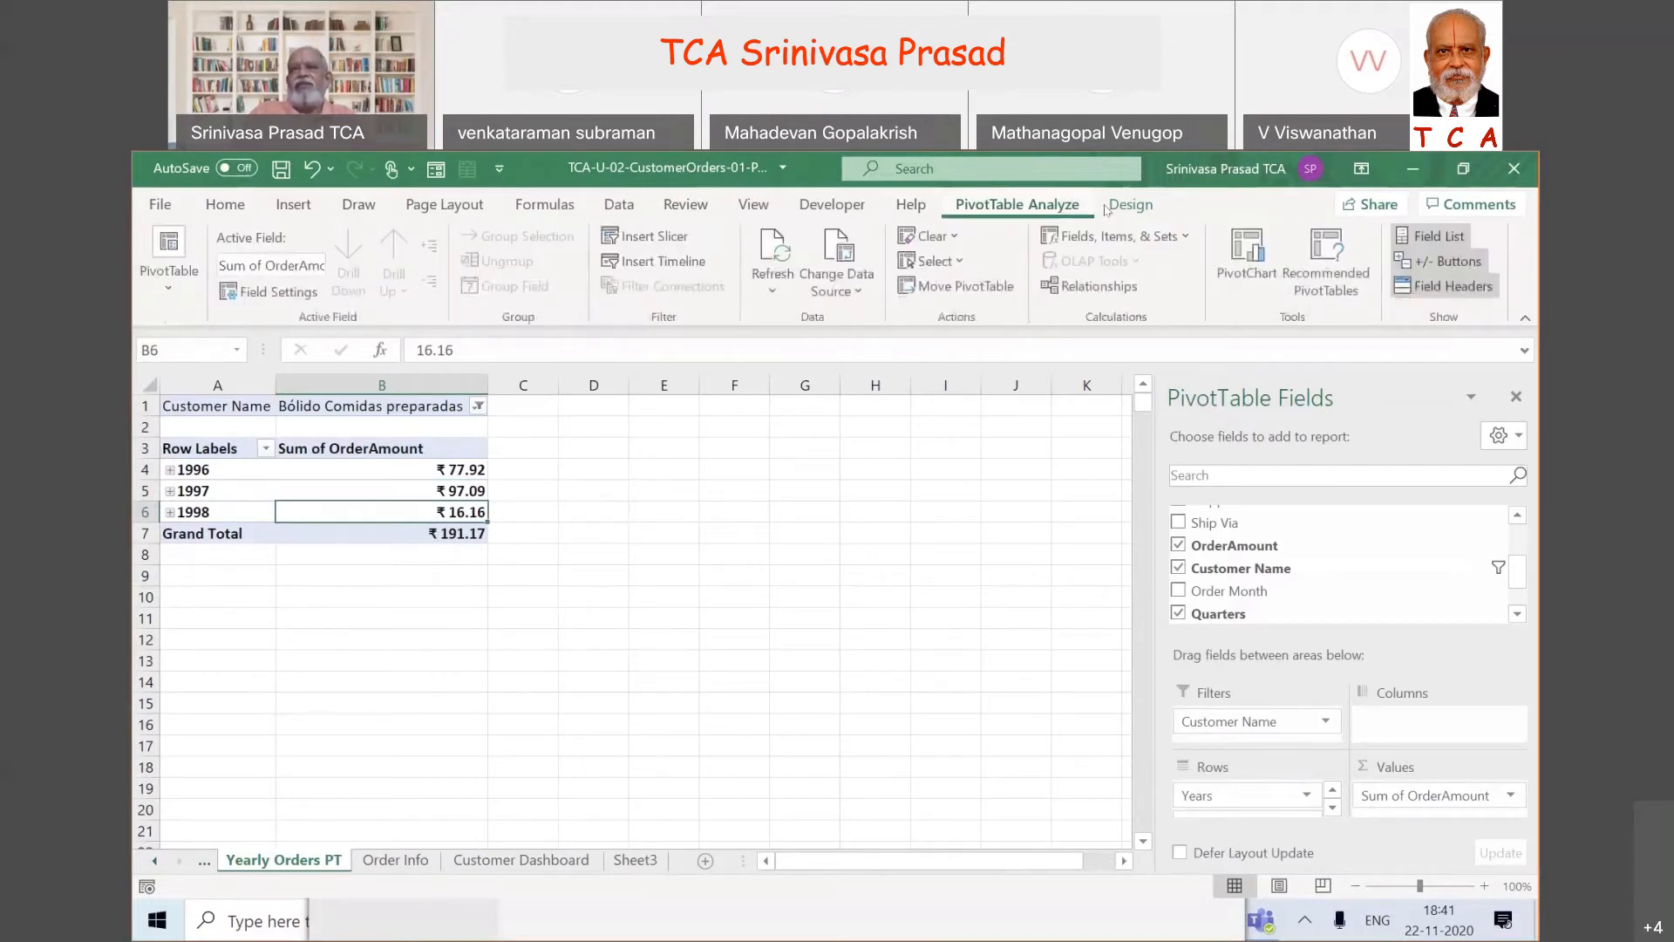
left_click(1140, 207)
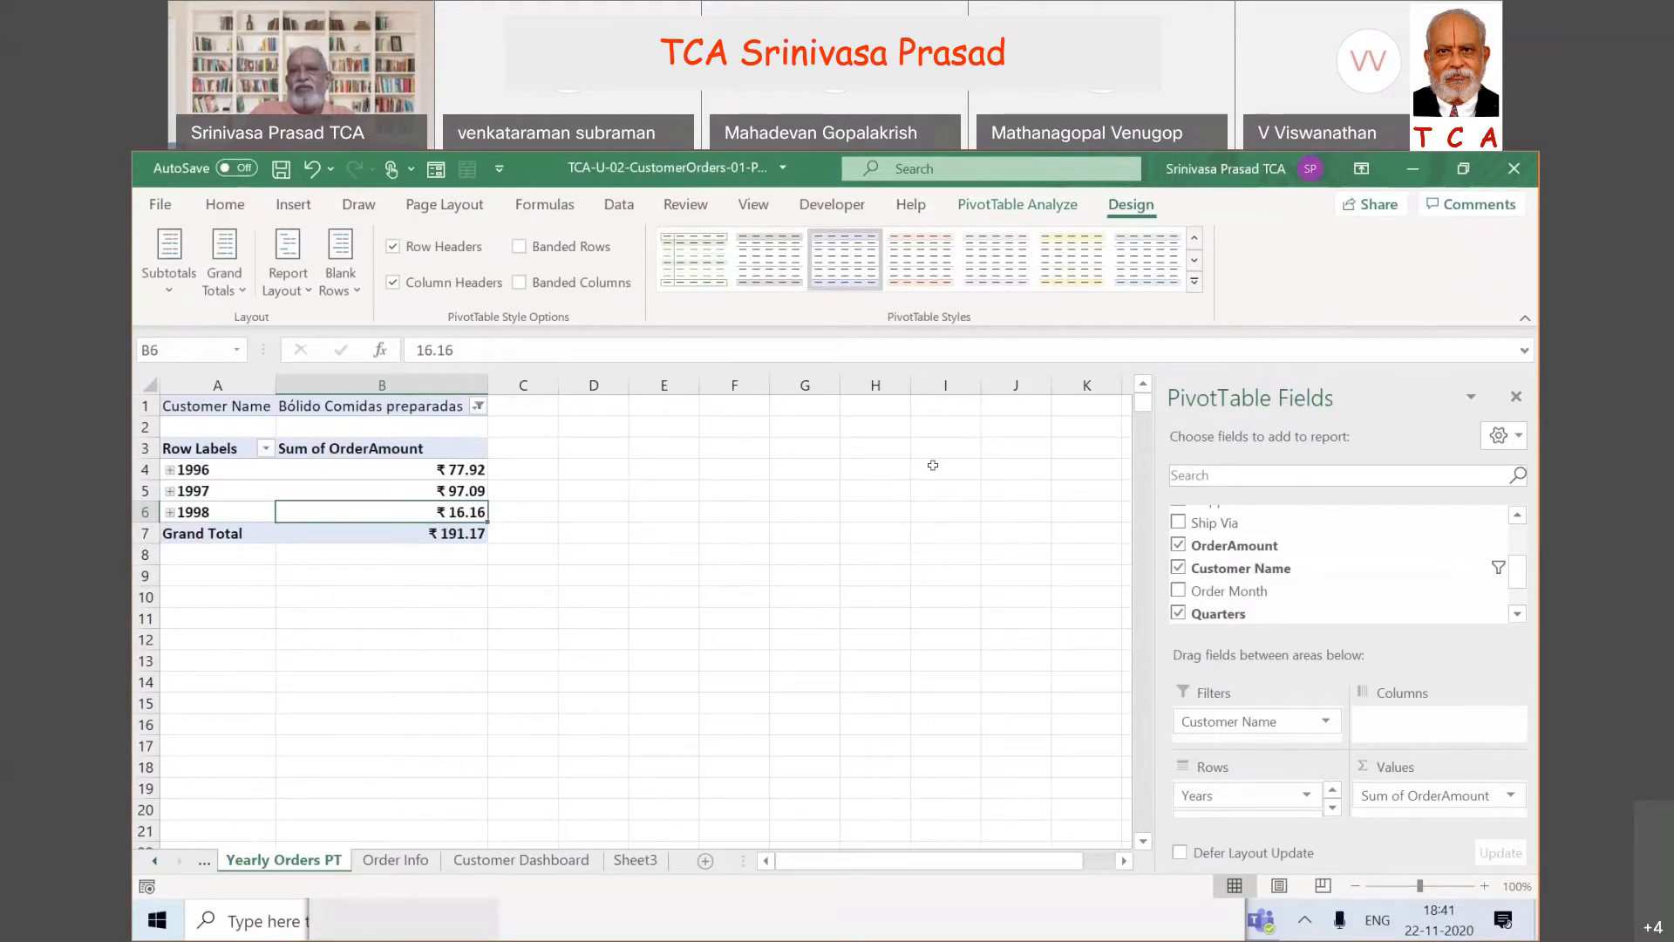
left_click(1007, 203)
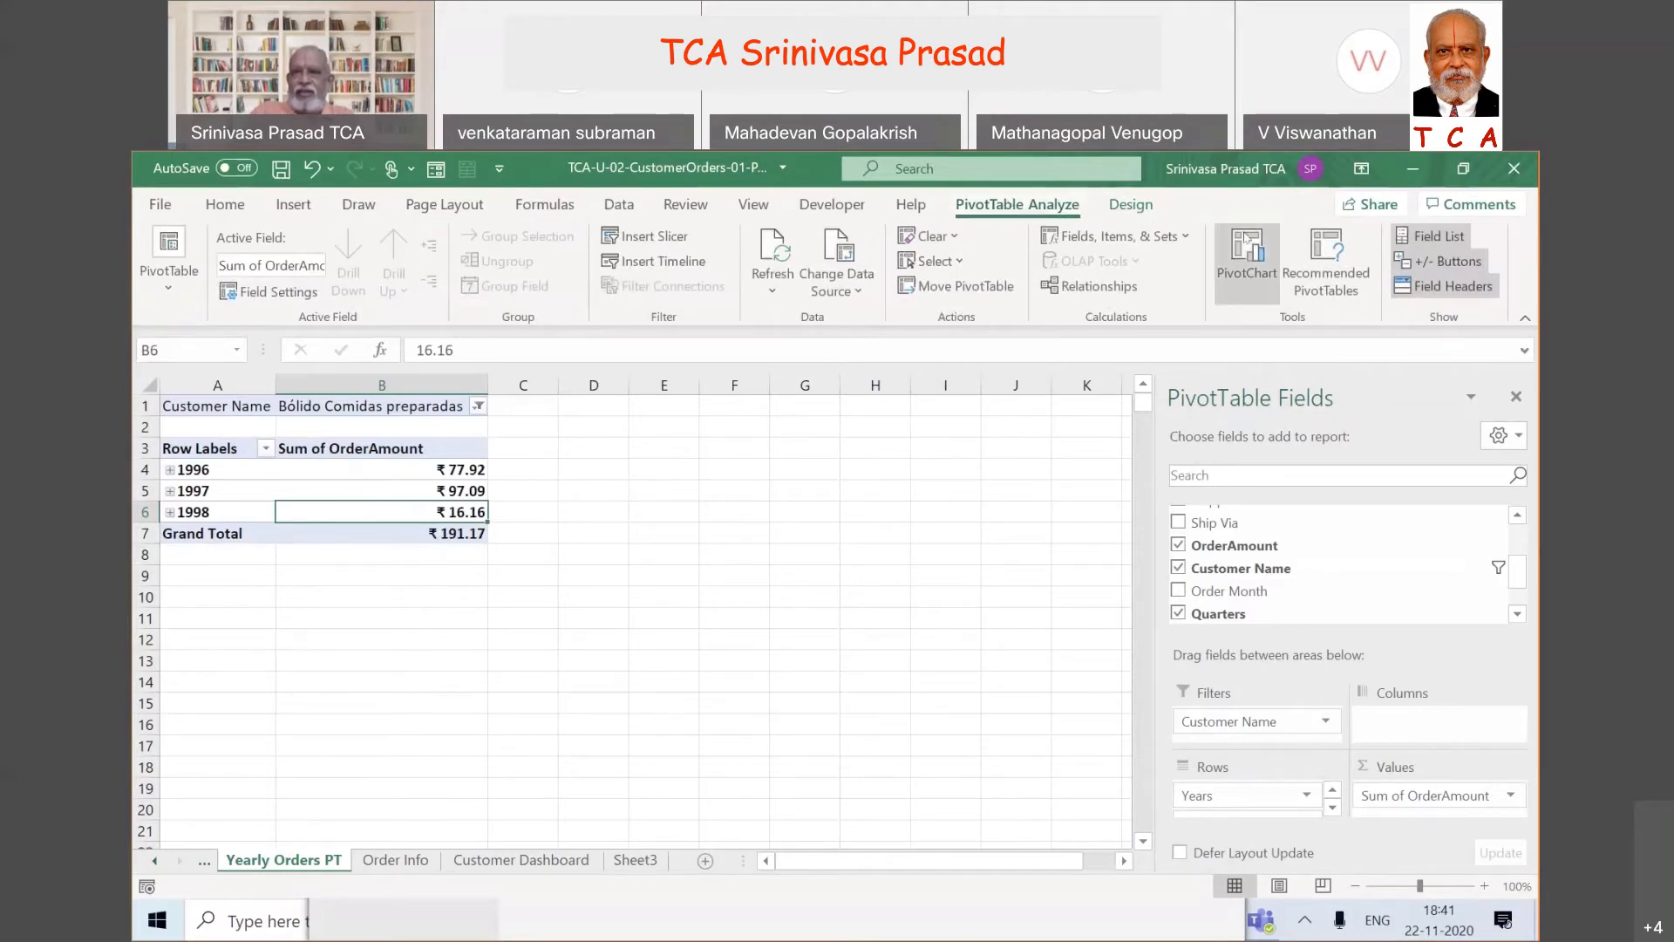
left_click(1246, 241)
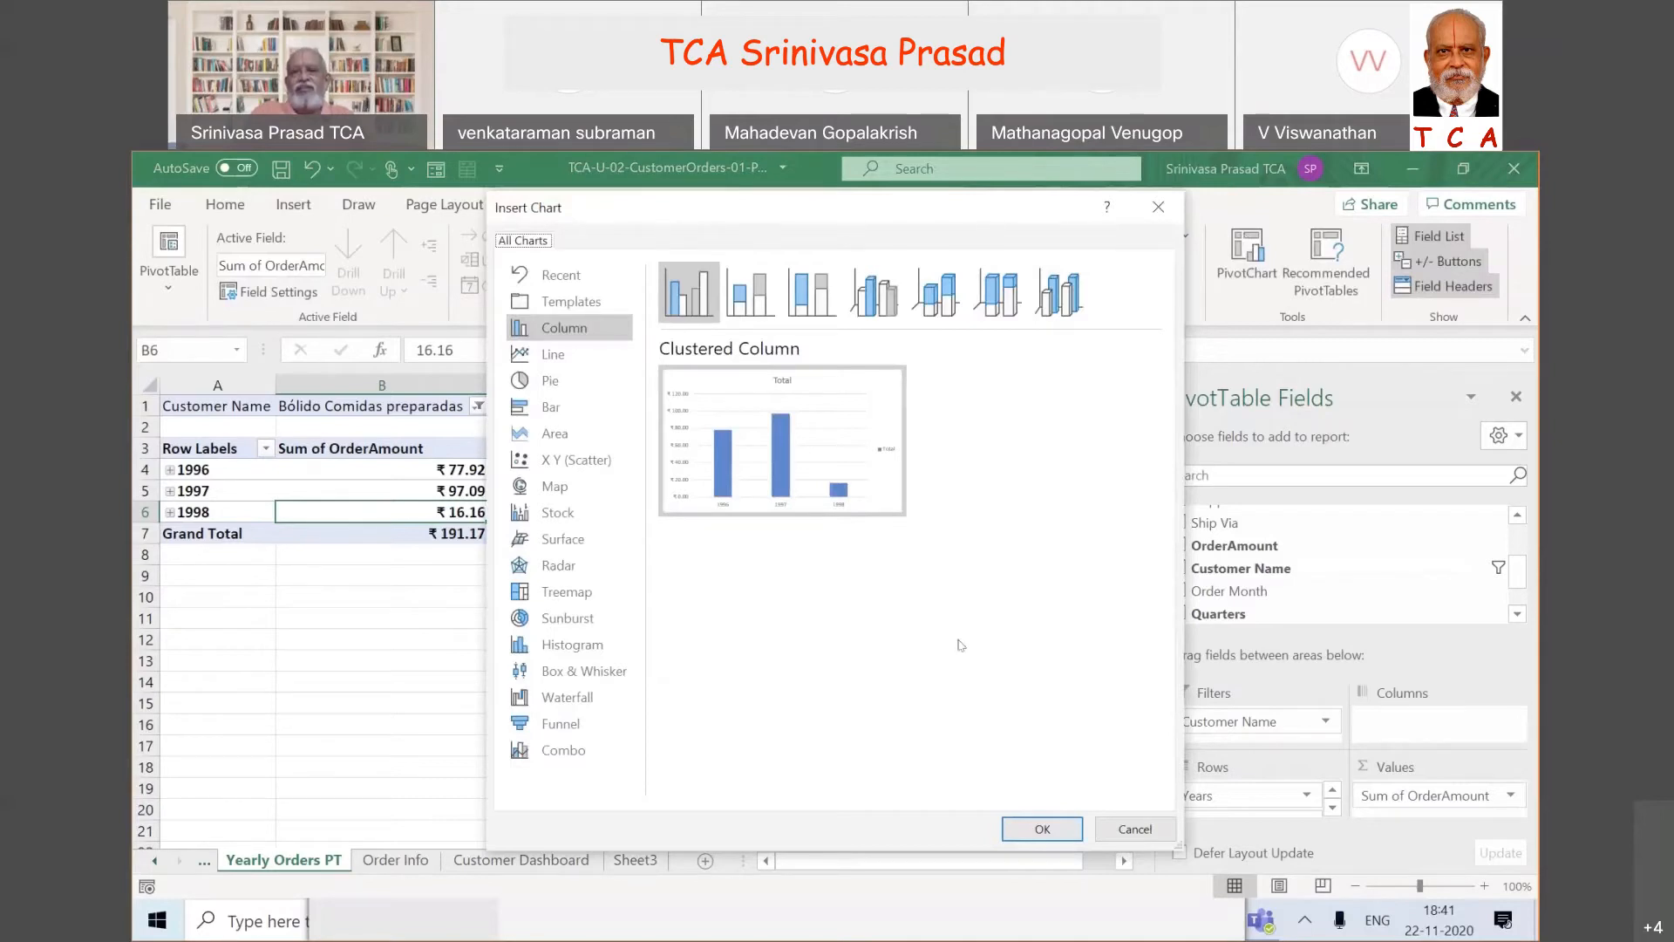
left_click(1040, 829)
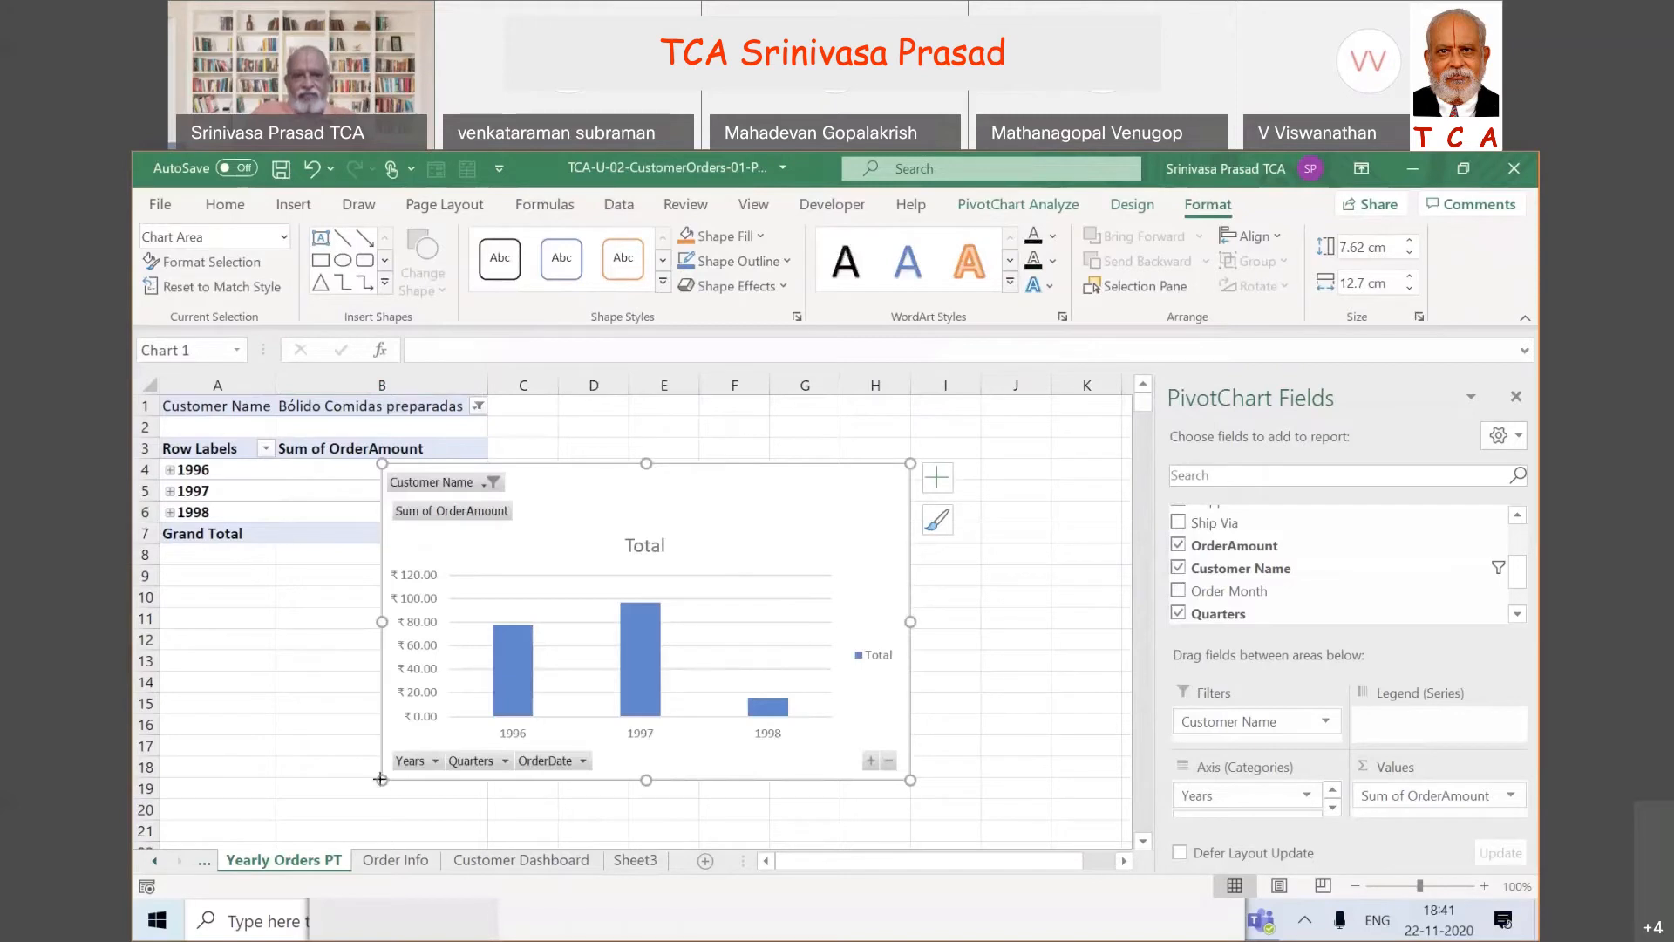
- Shrink the PivotChart to about 5.48 cm high by 7.92 cm wide and move it over columns F to J
left_click_drag(381, 778, 575, 687)
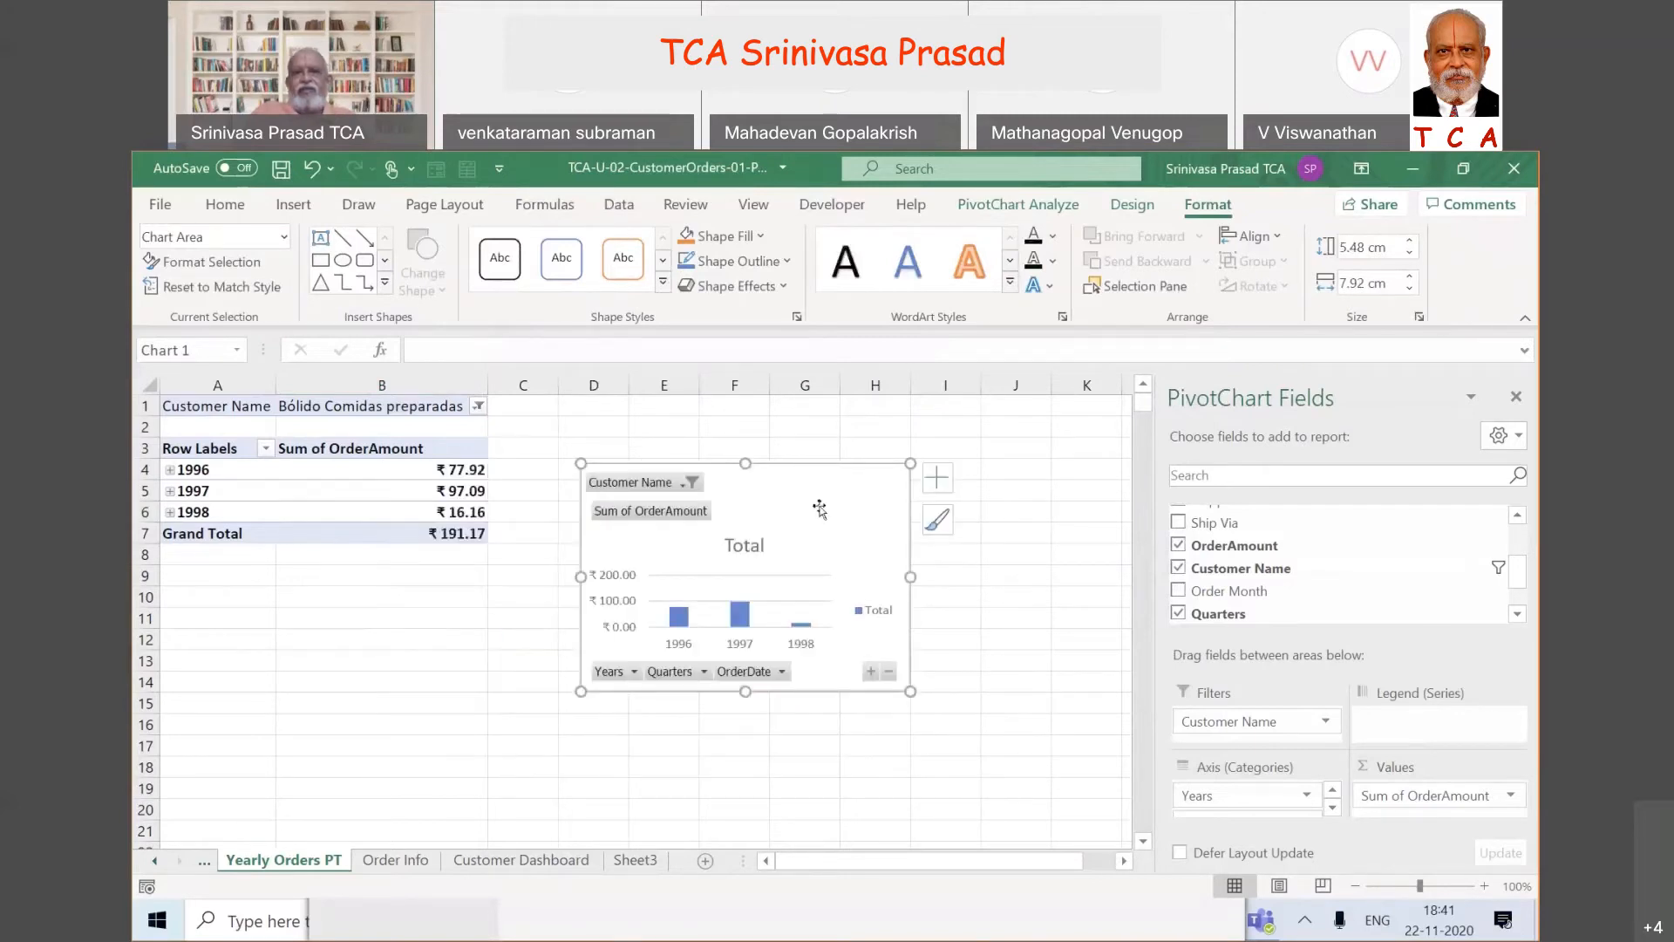
left_click_drag(826, 492, 950, 448)
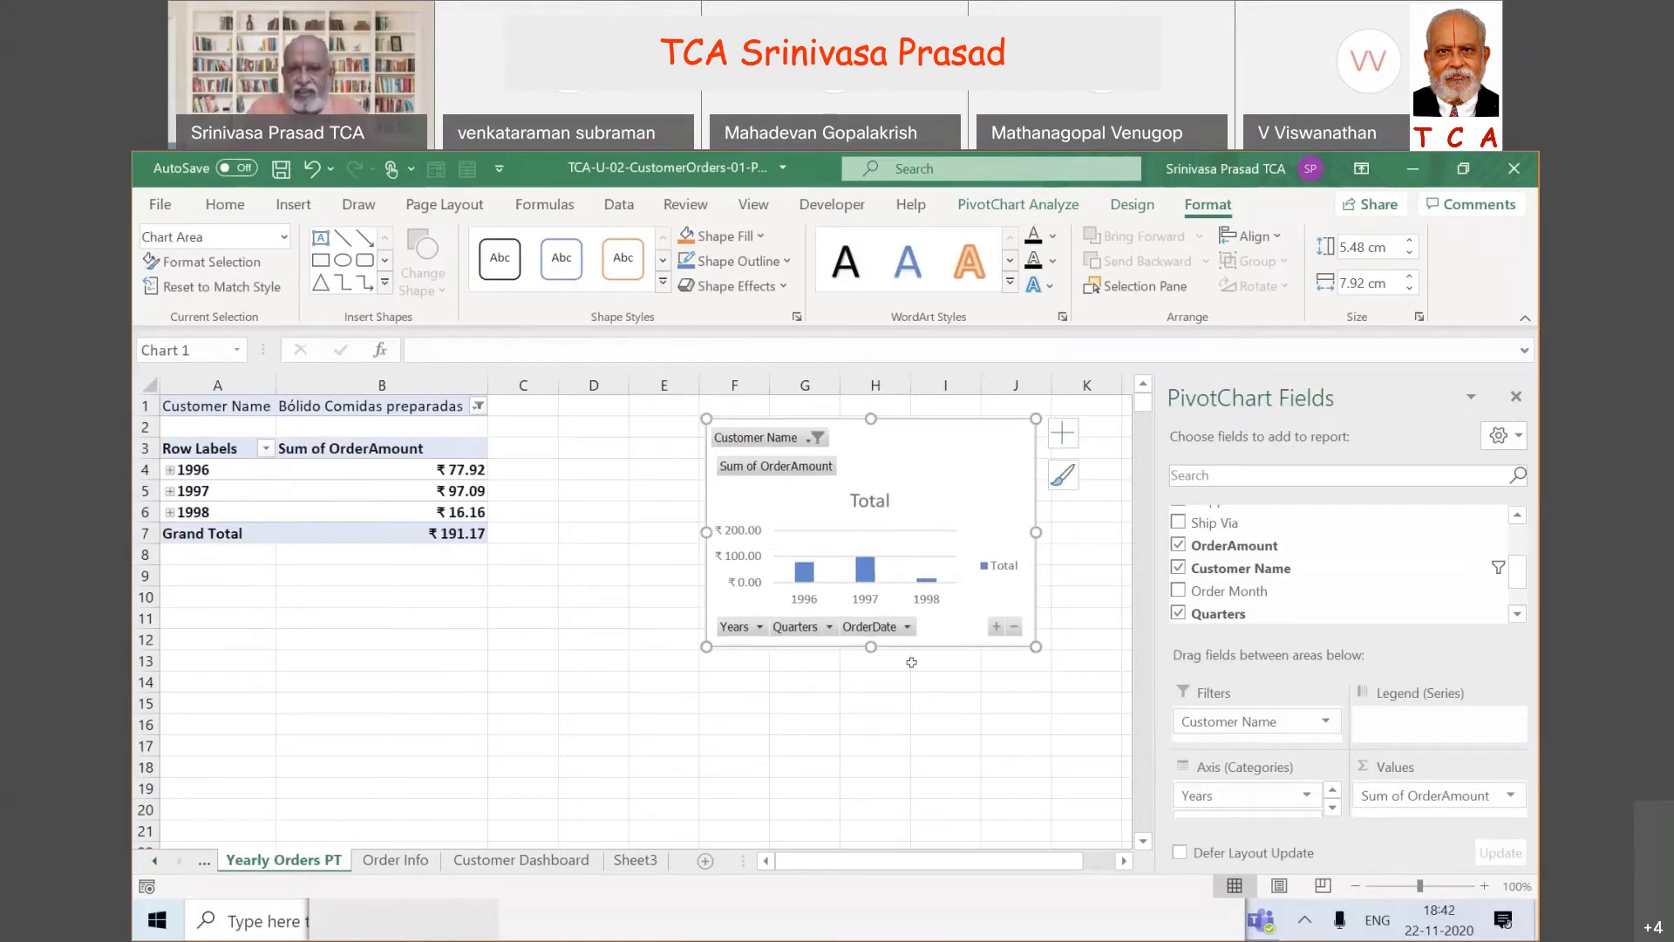
left_click(933, 706)
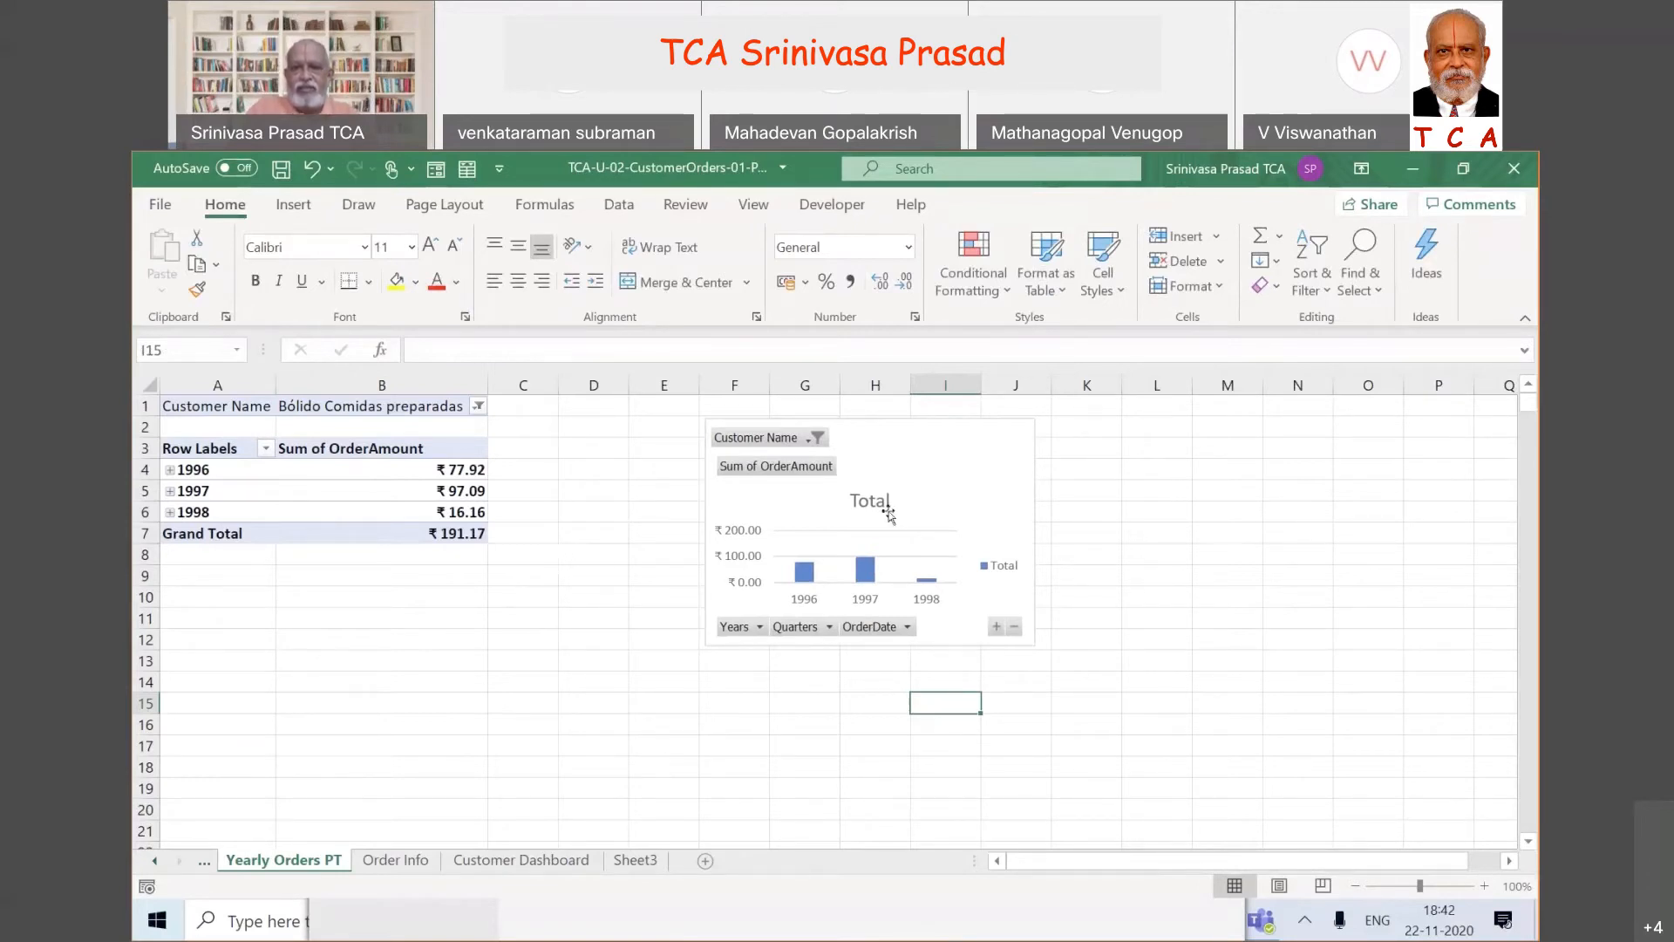
- Delete the PivotChart from the Yearly Orders PT sheet
left_click(1008, 436)
key("Delete")
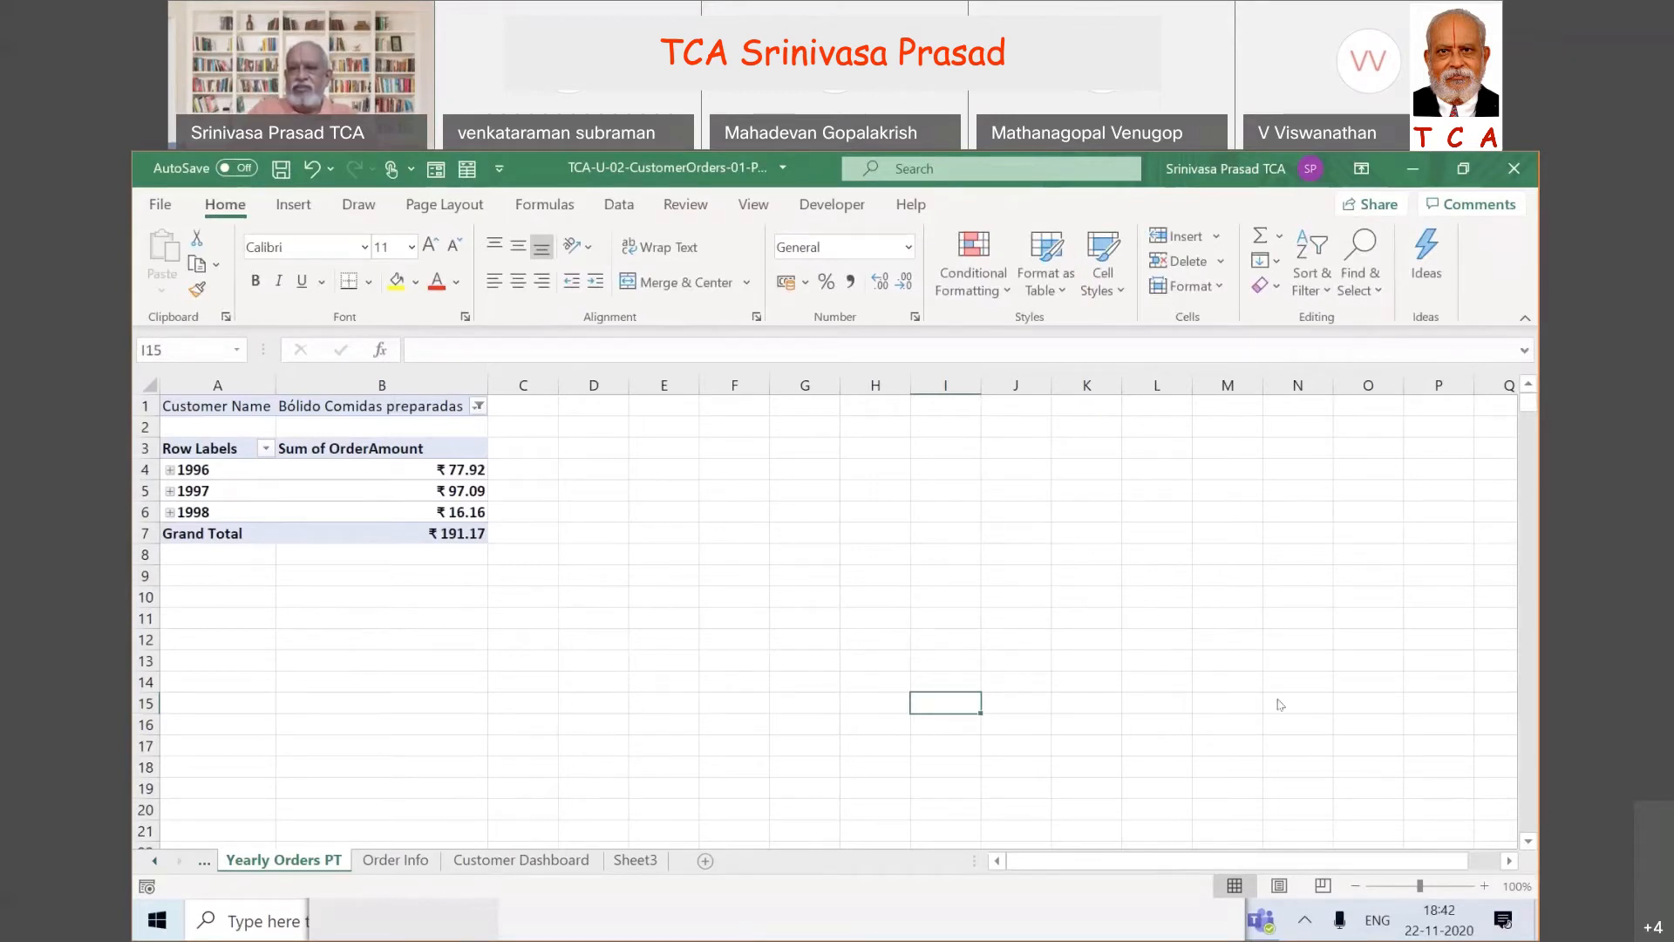
- Preview the bar and pie chart types for the PivotTable and insert a clustered column PivotChart
left_click(345, 485)
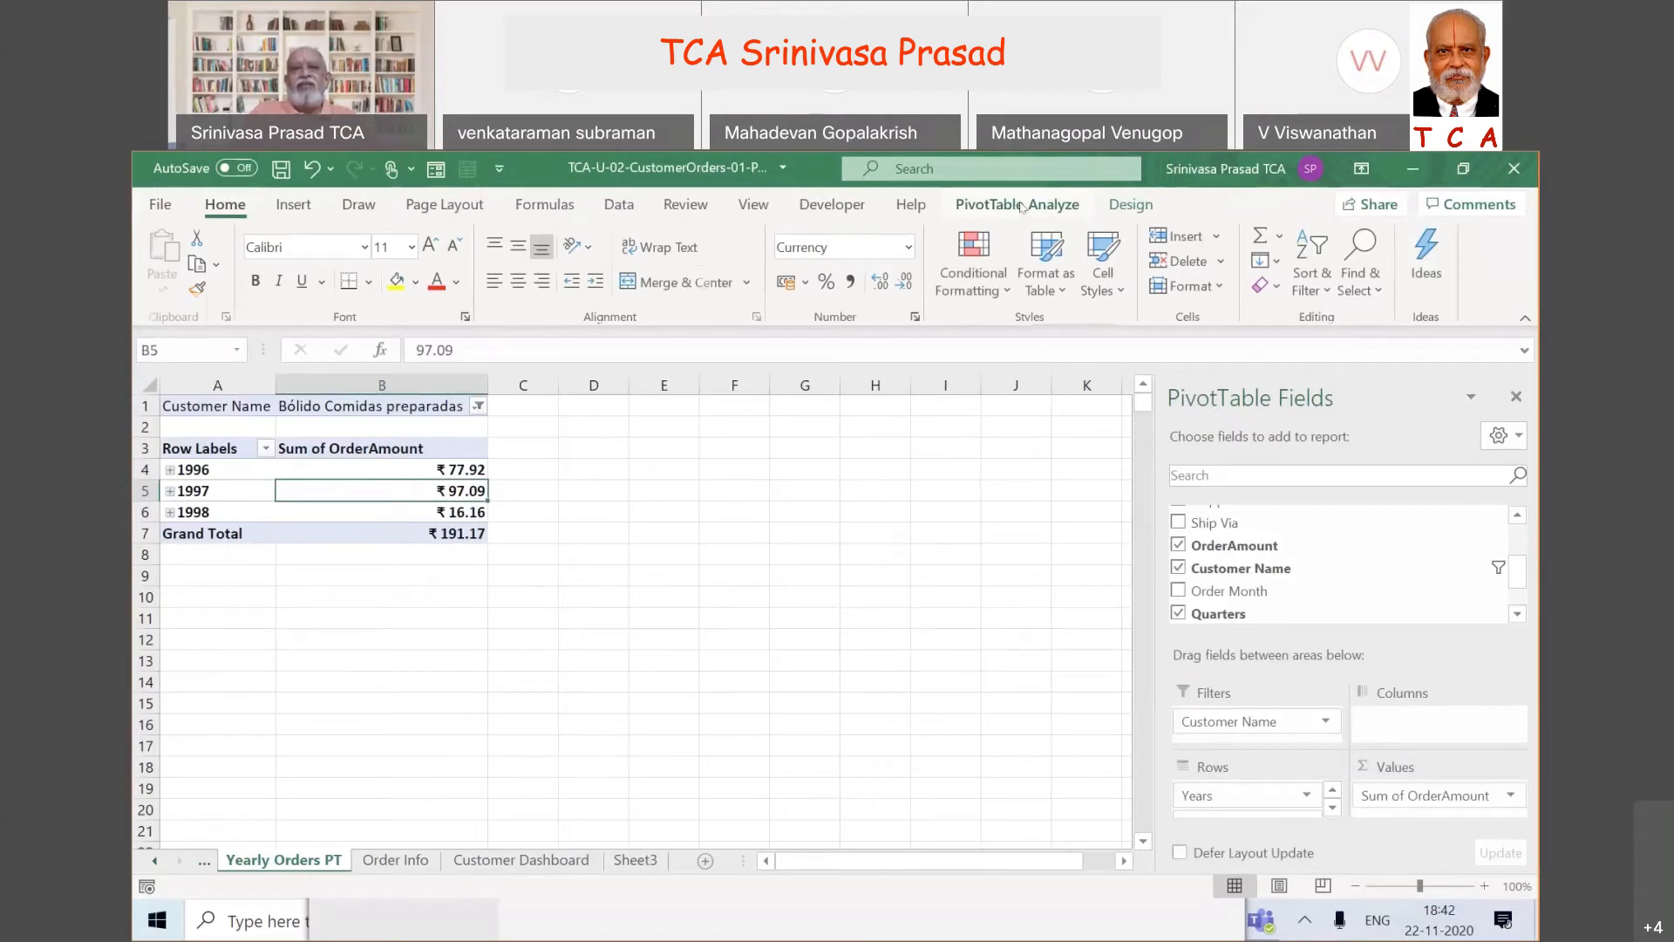
left_click(1021, 207)
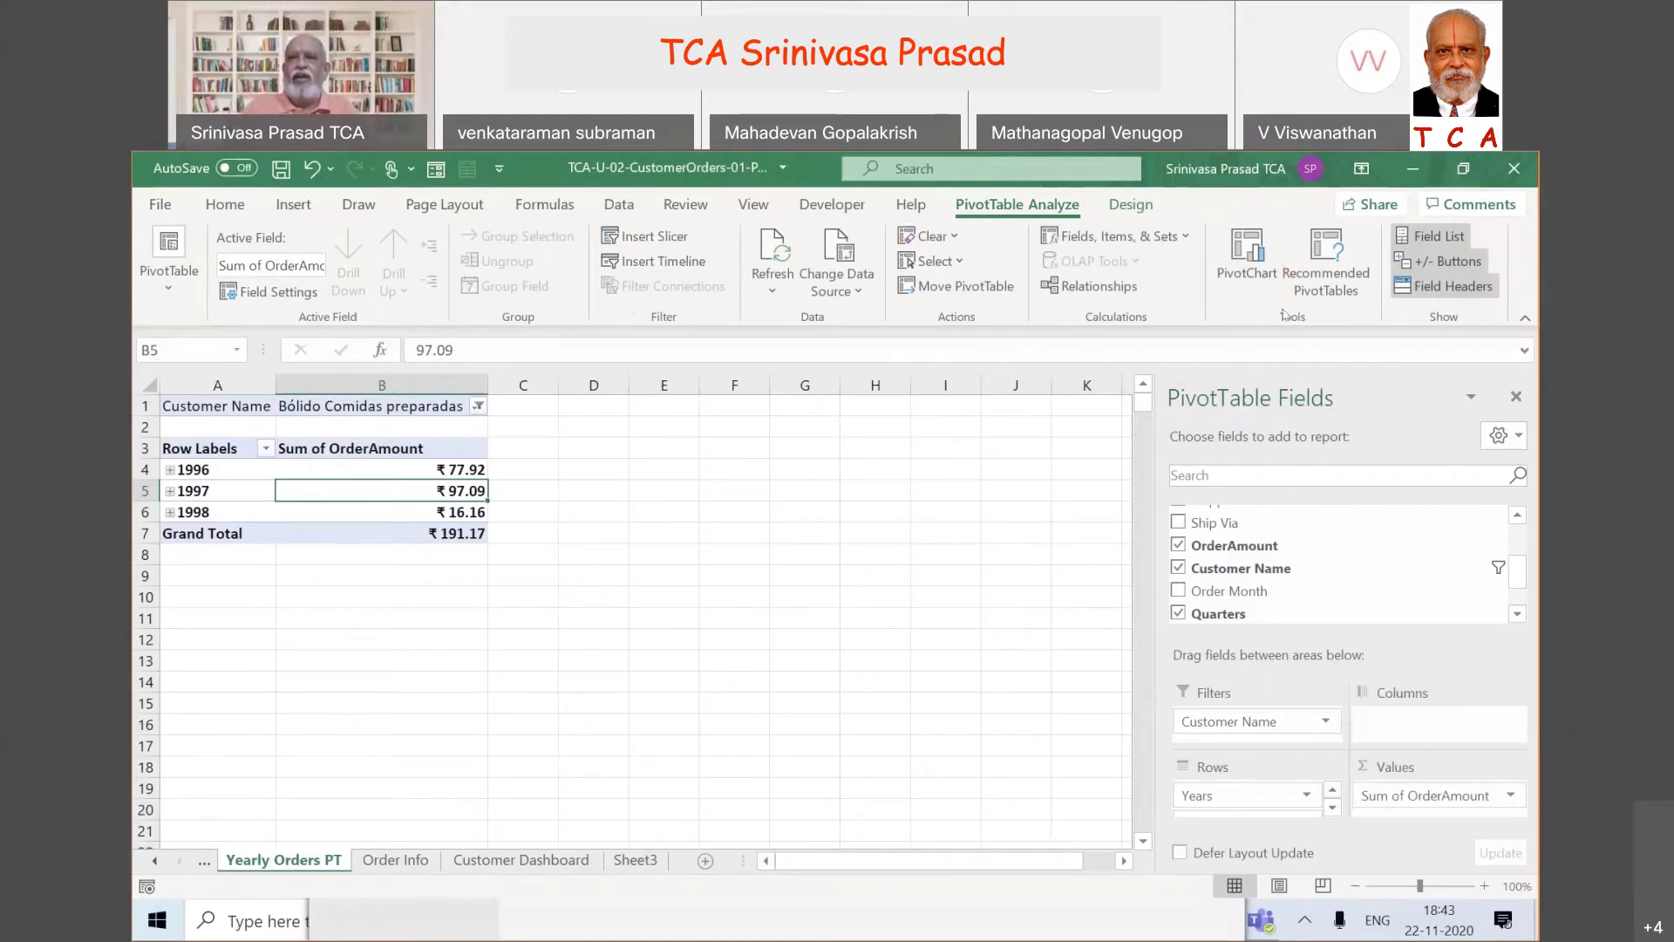
left_click(1249, 262)
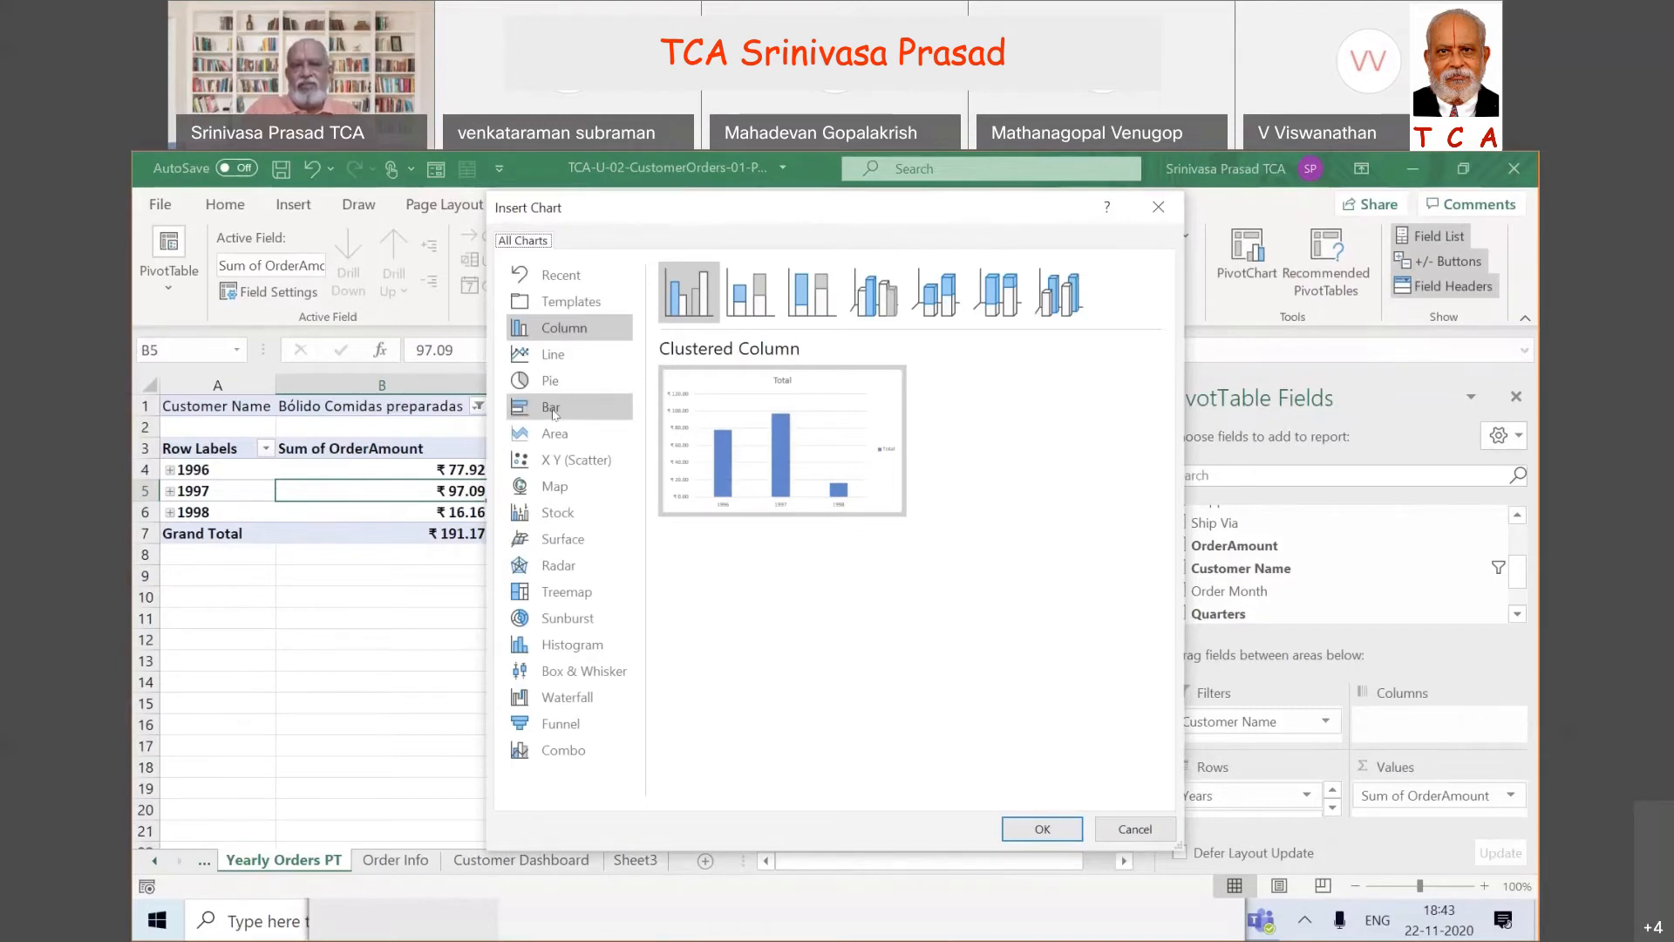
left_click(553, 408)
left_click(556, 381)
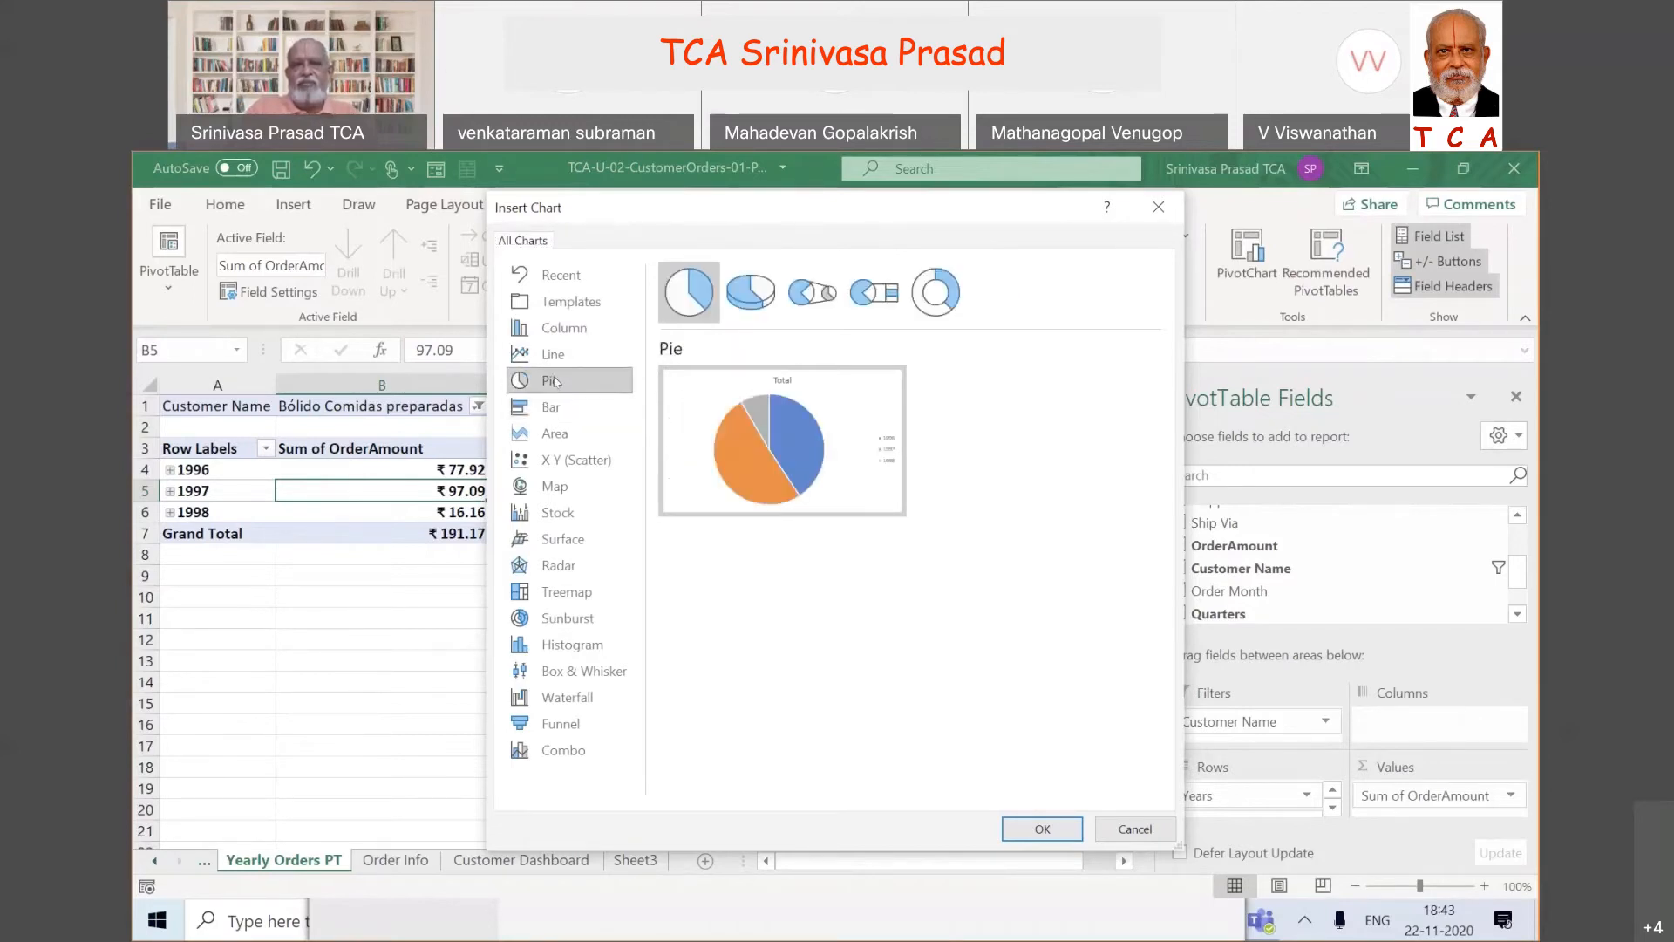
left_click(567, 335)
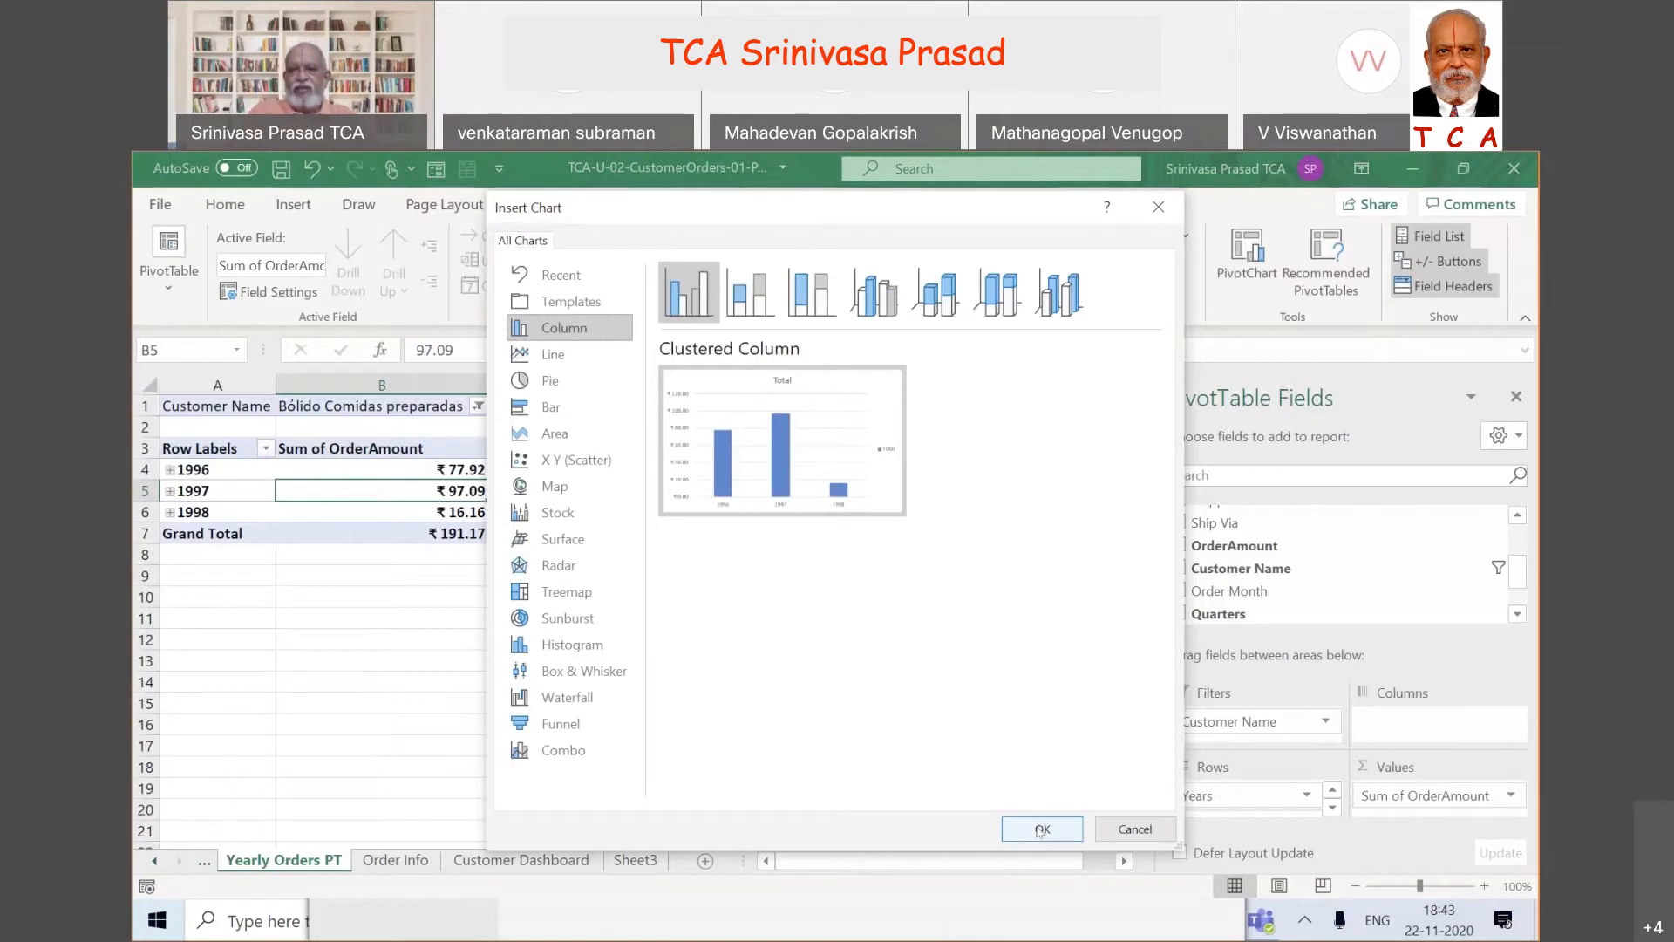
left_click(1040, 829)
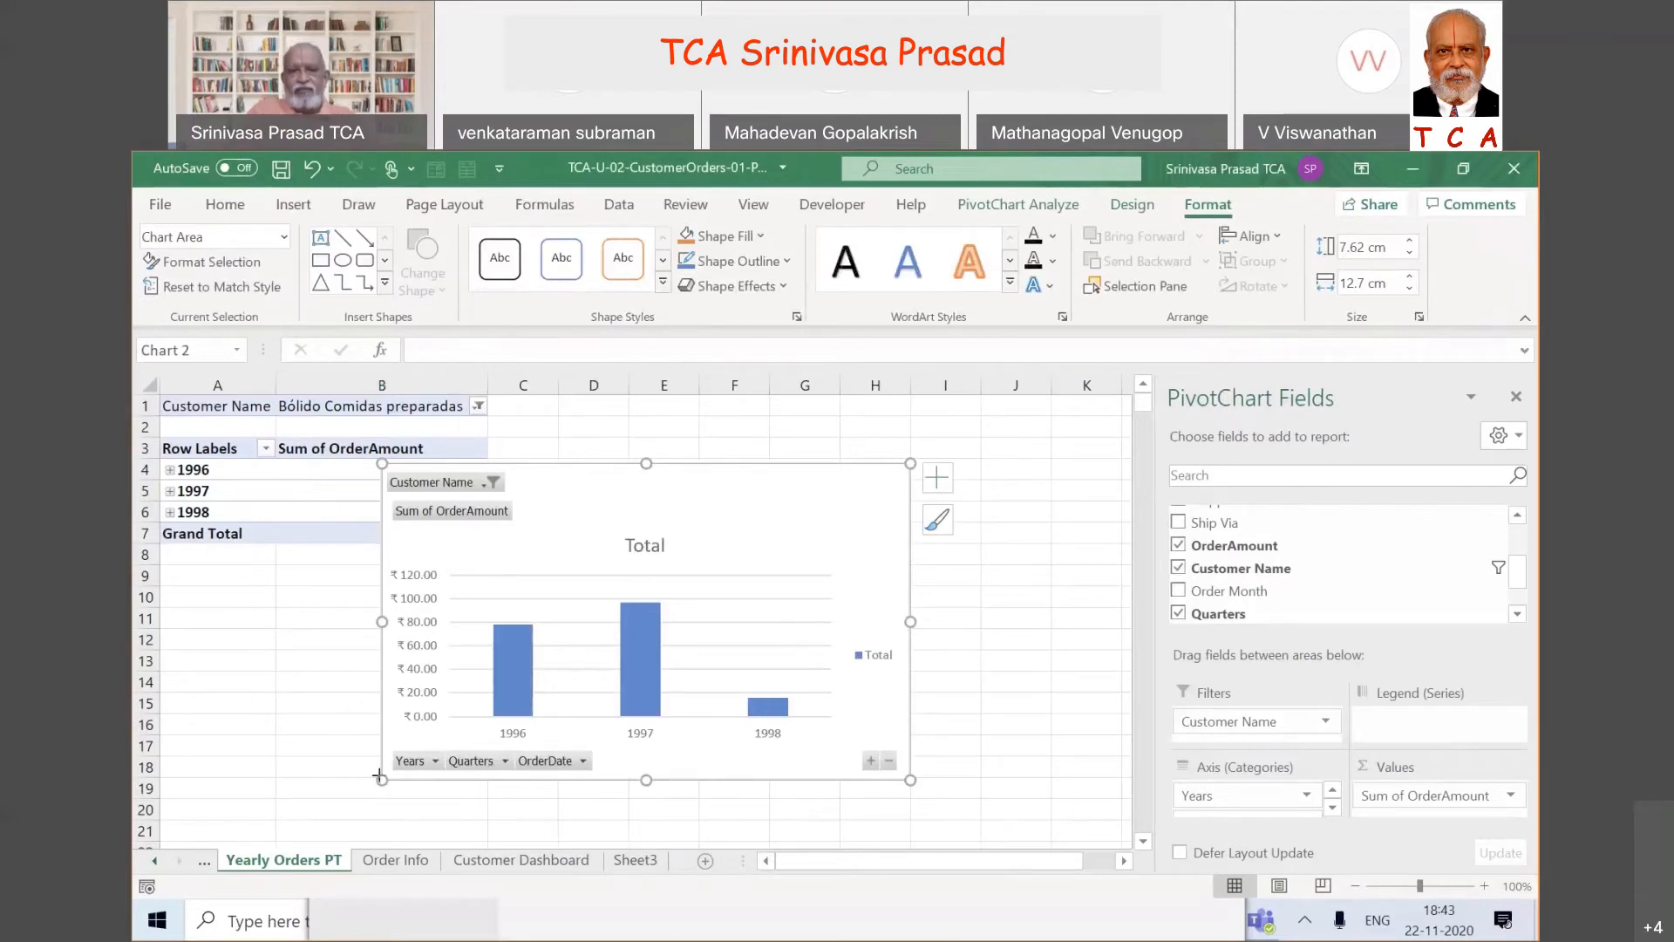
- Resize the PivotChart to about 5.48 cm high and widen it to reach column J
left_click_drag(381, 779, 685, 648)
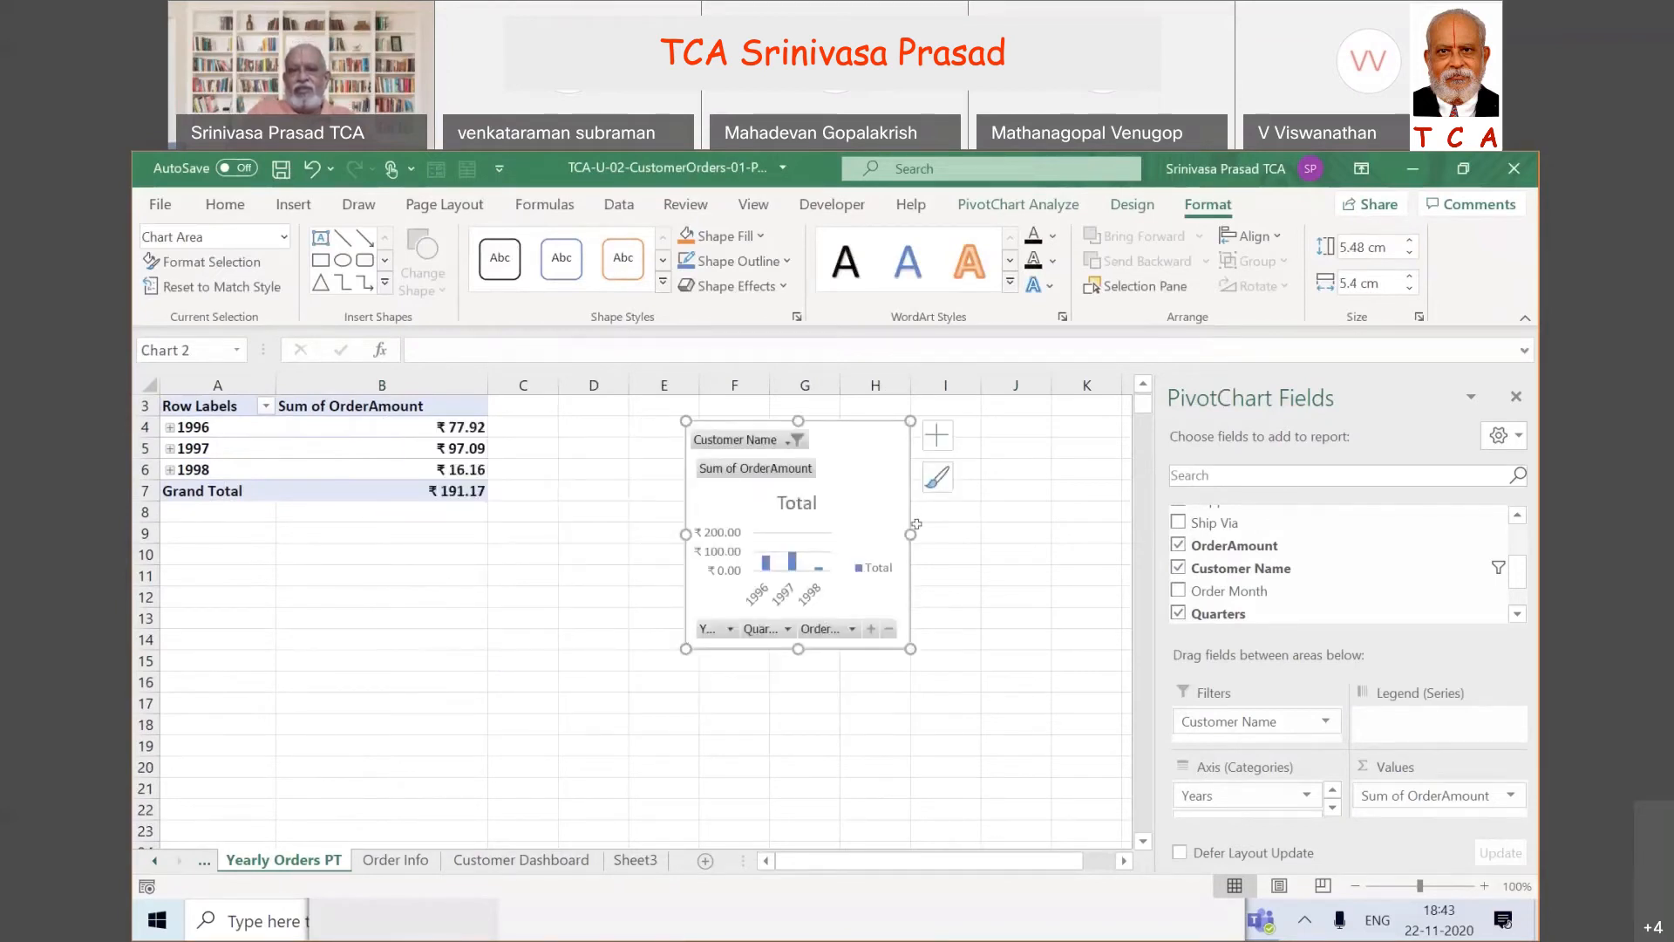
left_click_drag(907, 532, 1017, 533)
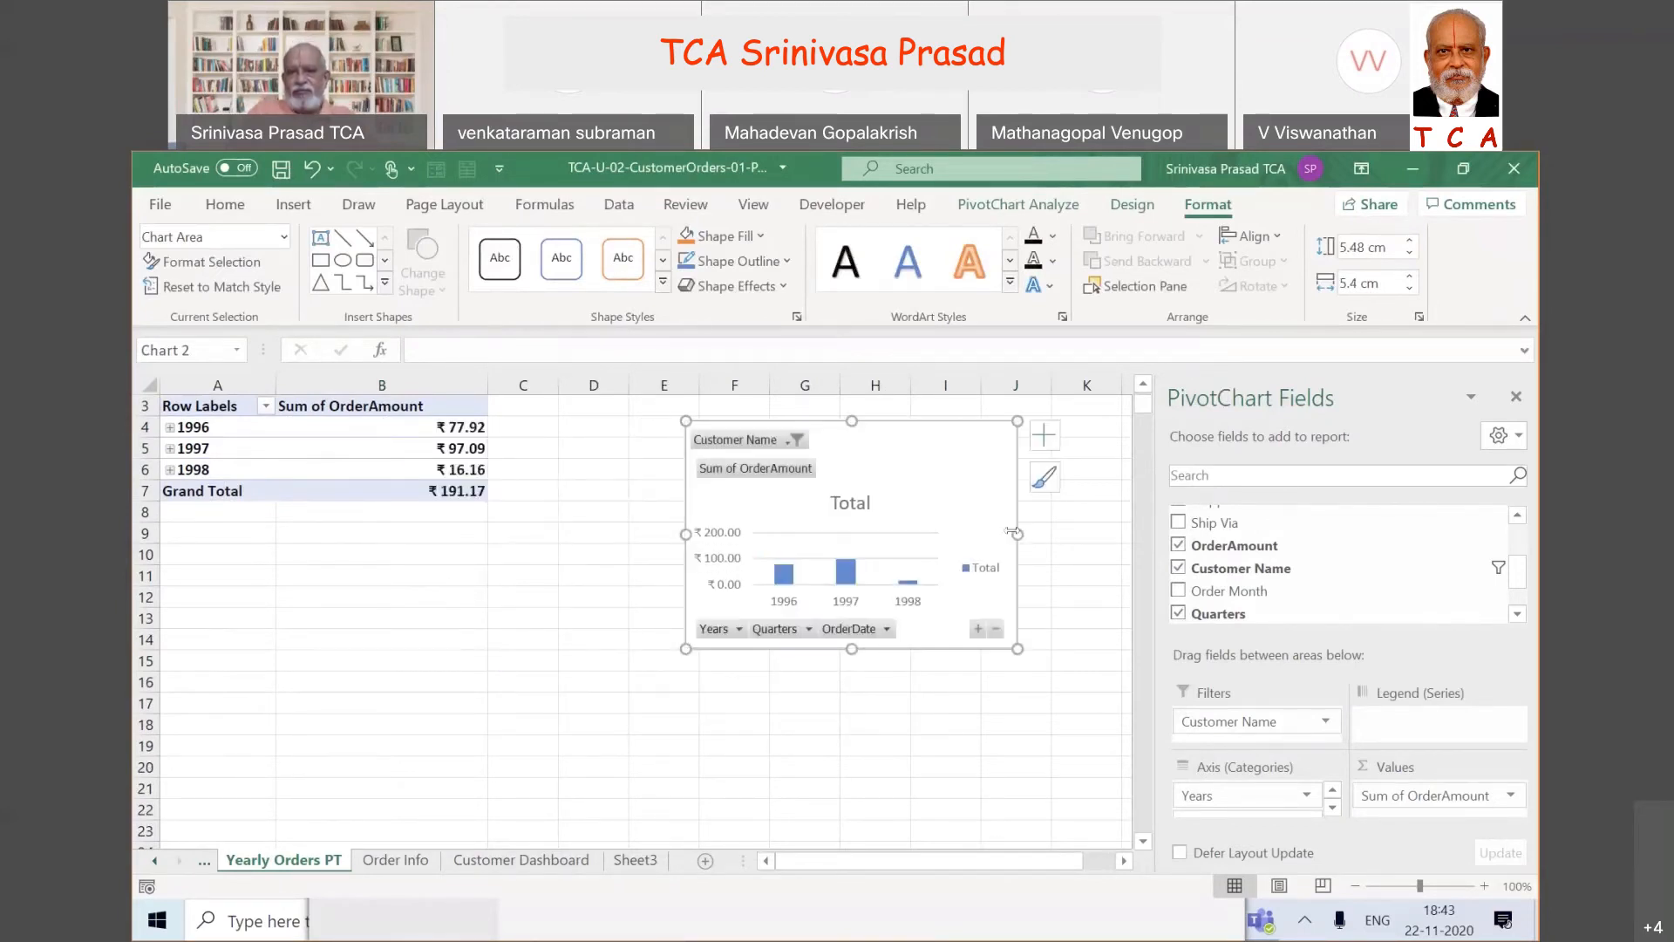
left_click(962, 700)
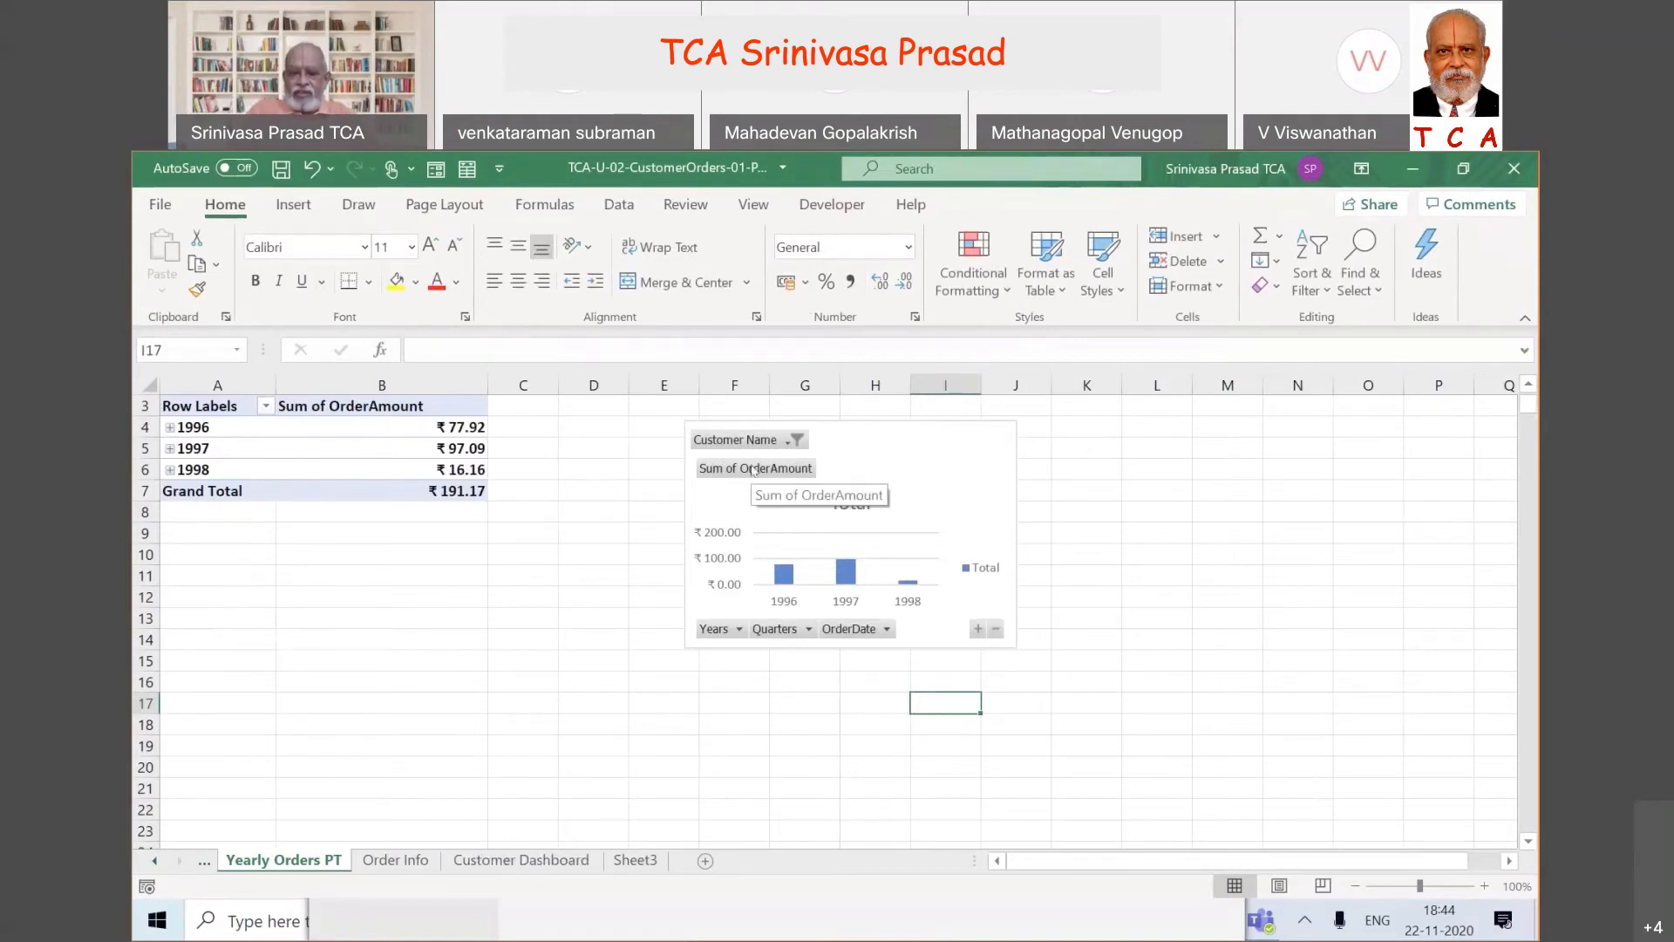
right_click(753, 471)
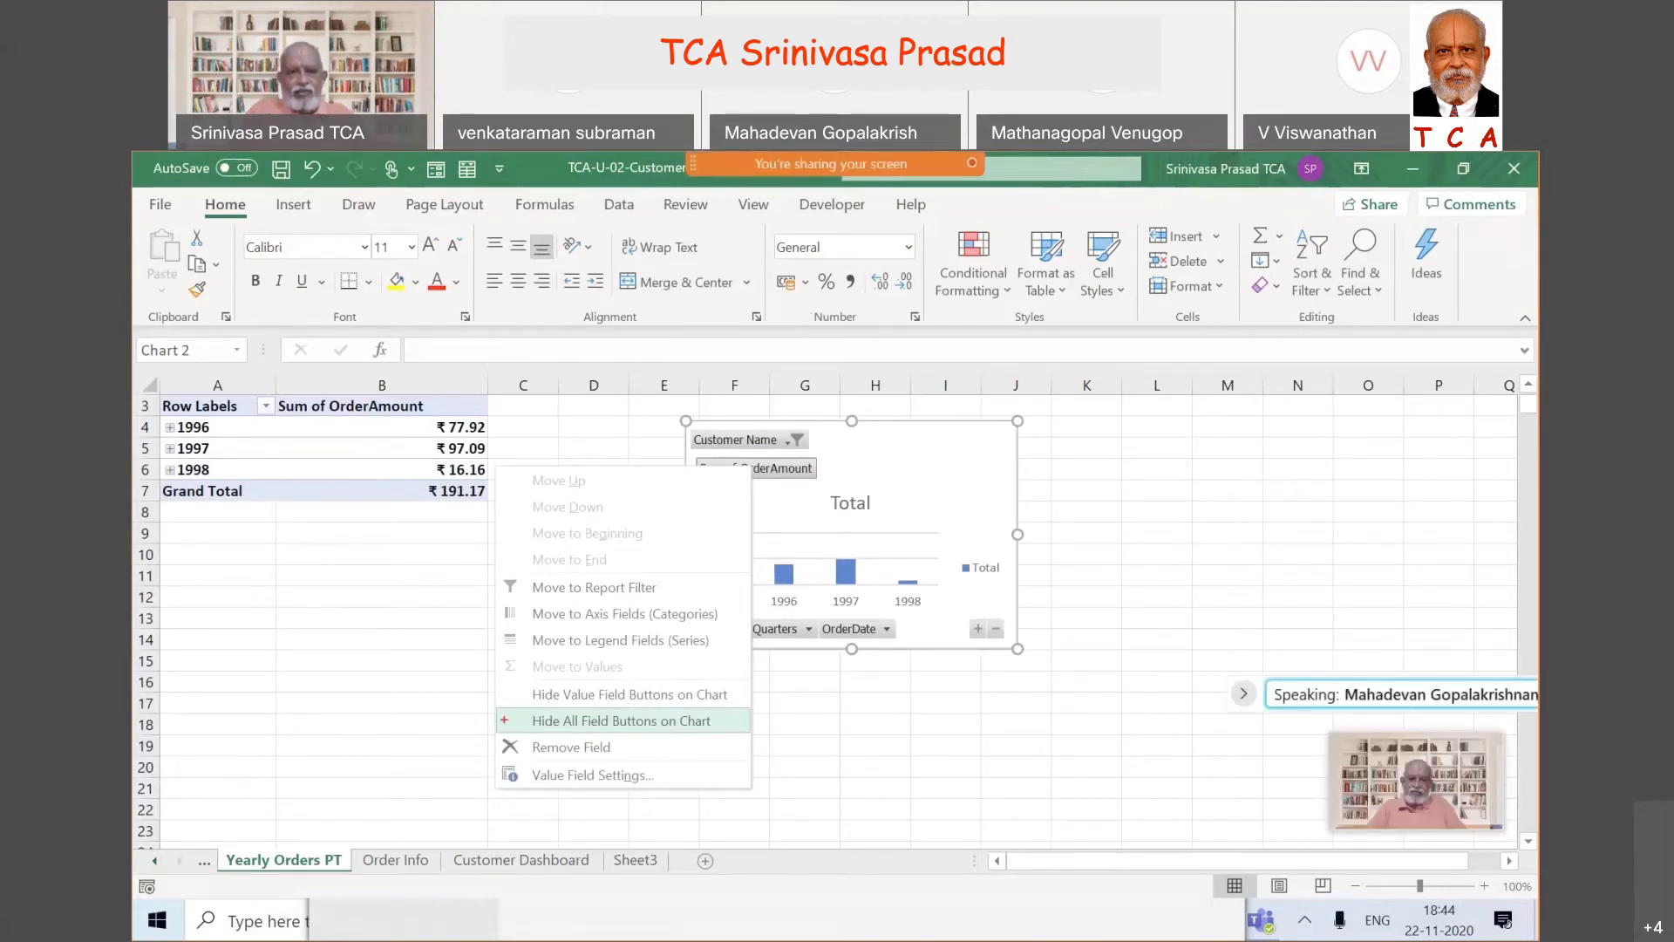
mouse_move(487, 703)
left_mouse_down()
mouse_move(761, 716)
mouse_move(761, 736)
left_mouse_up()
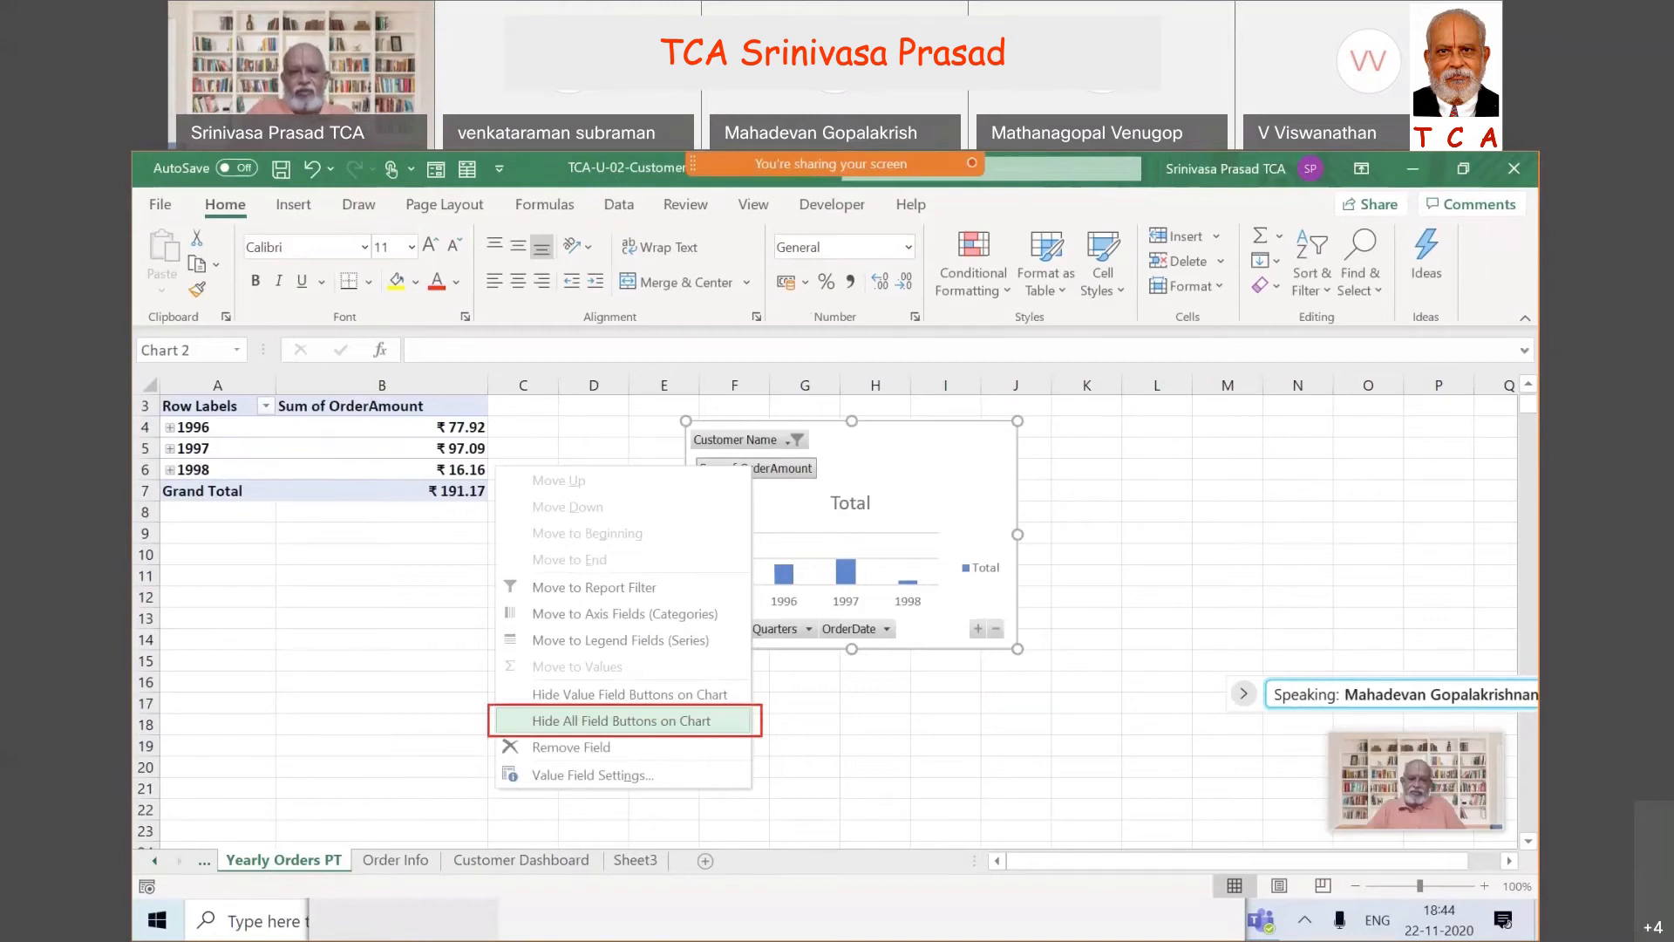
key("Escape")
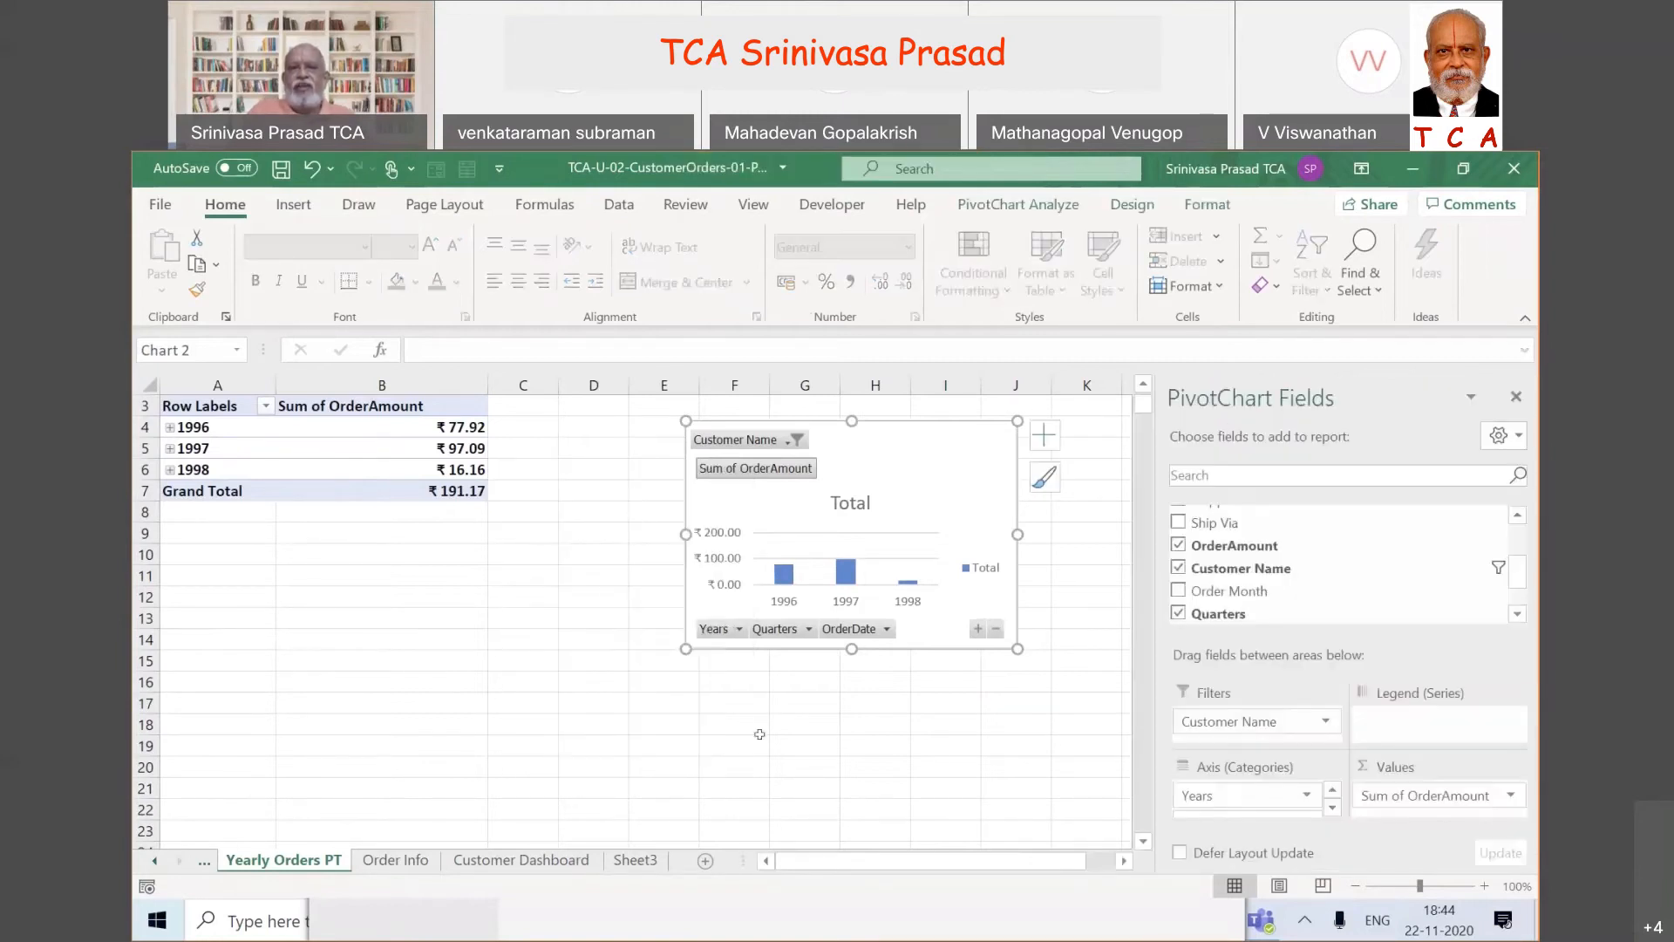
- Hide all field buttons on the PivotChart and delete its legend
right_click(764, 473)
key("Escape")
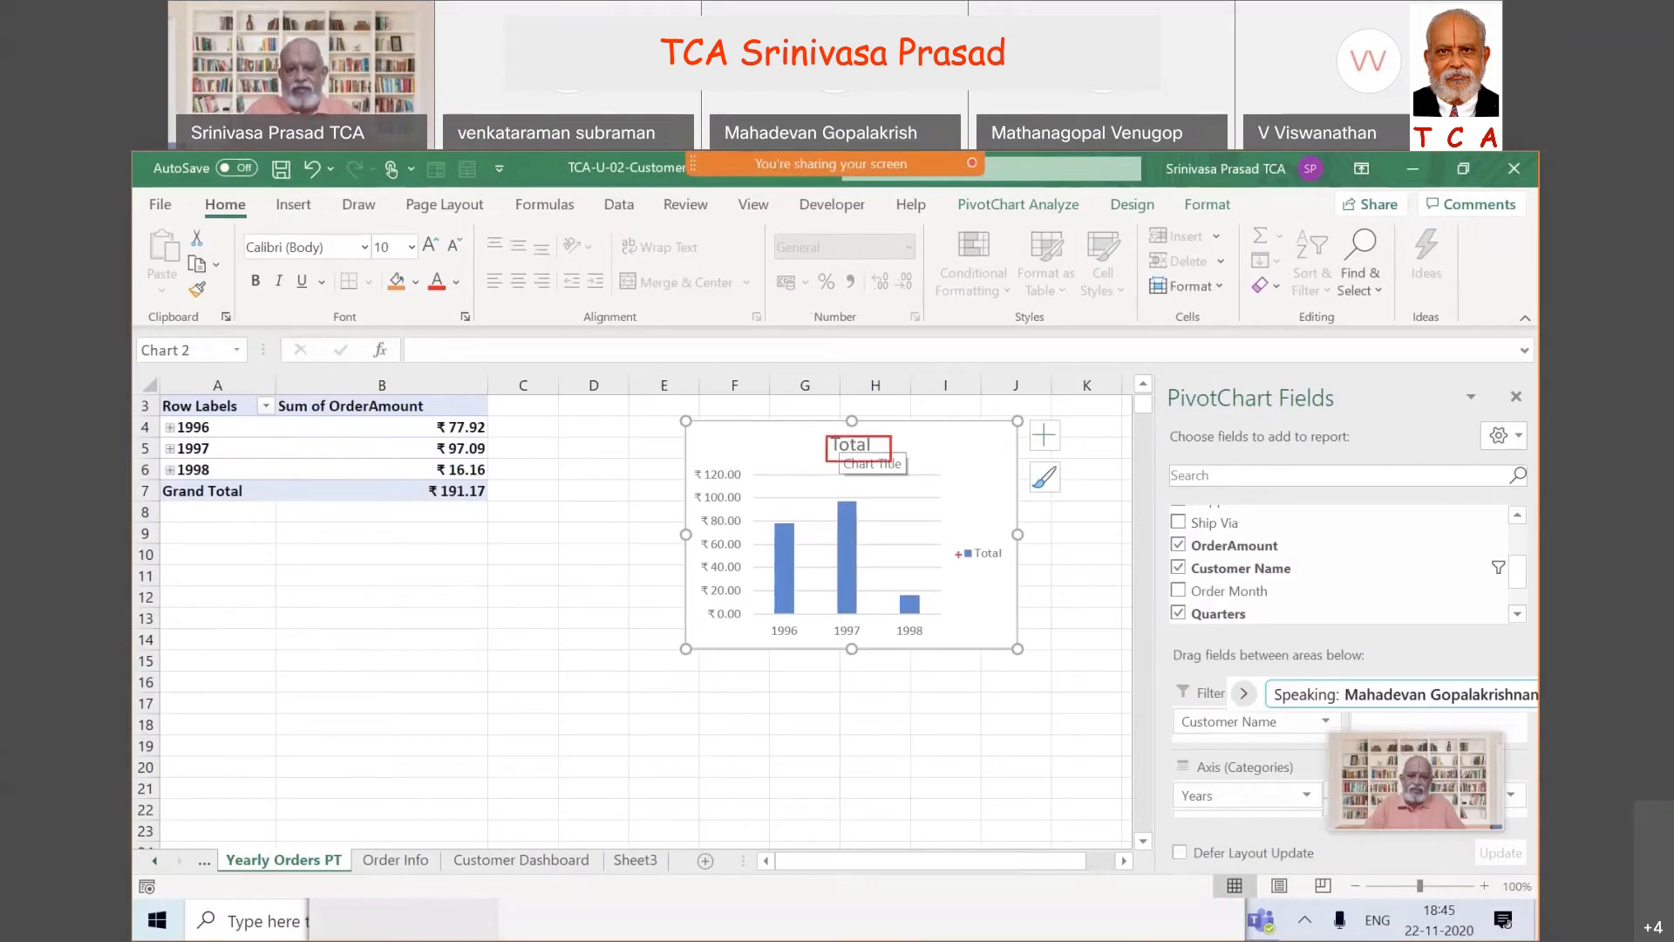
mouse_move(949, 534)
left_mouse_down()
mouse_move(995, 528)
mouse_move(1030, 571)
left_mouse_up()
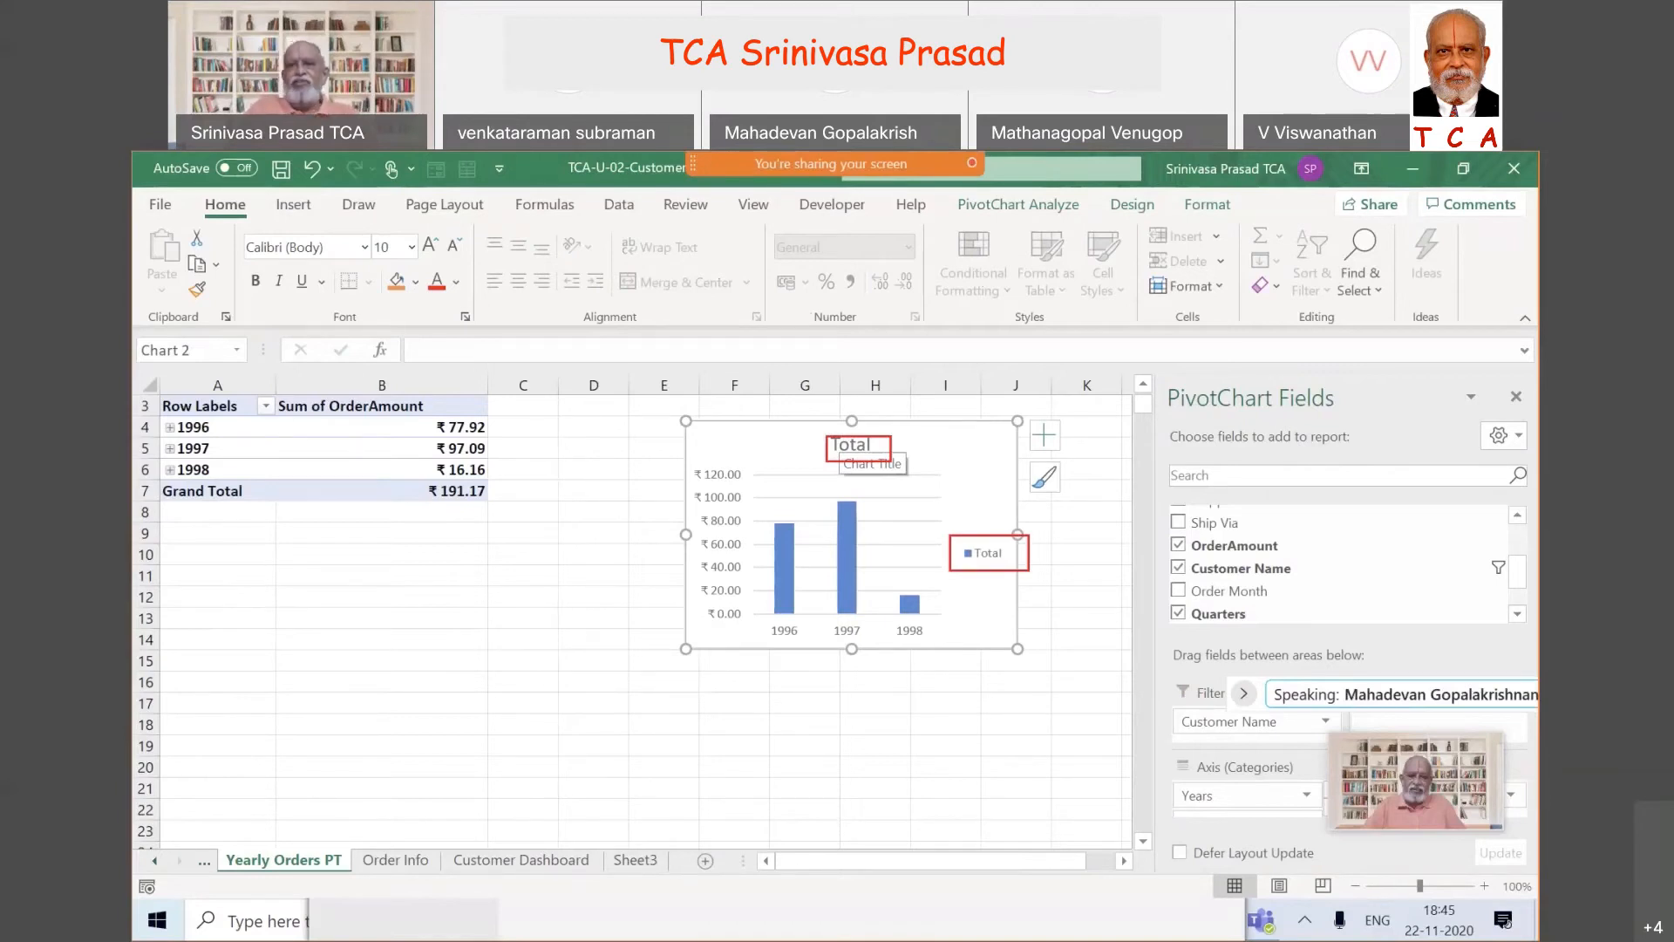
key("Escape")
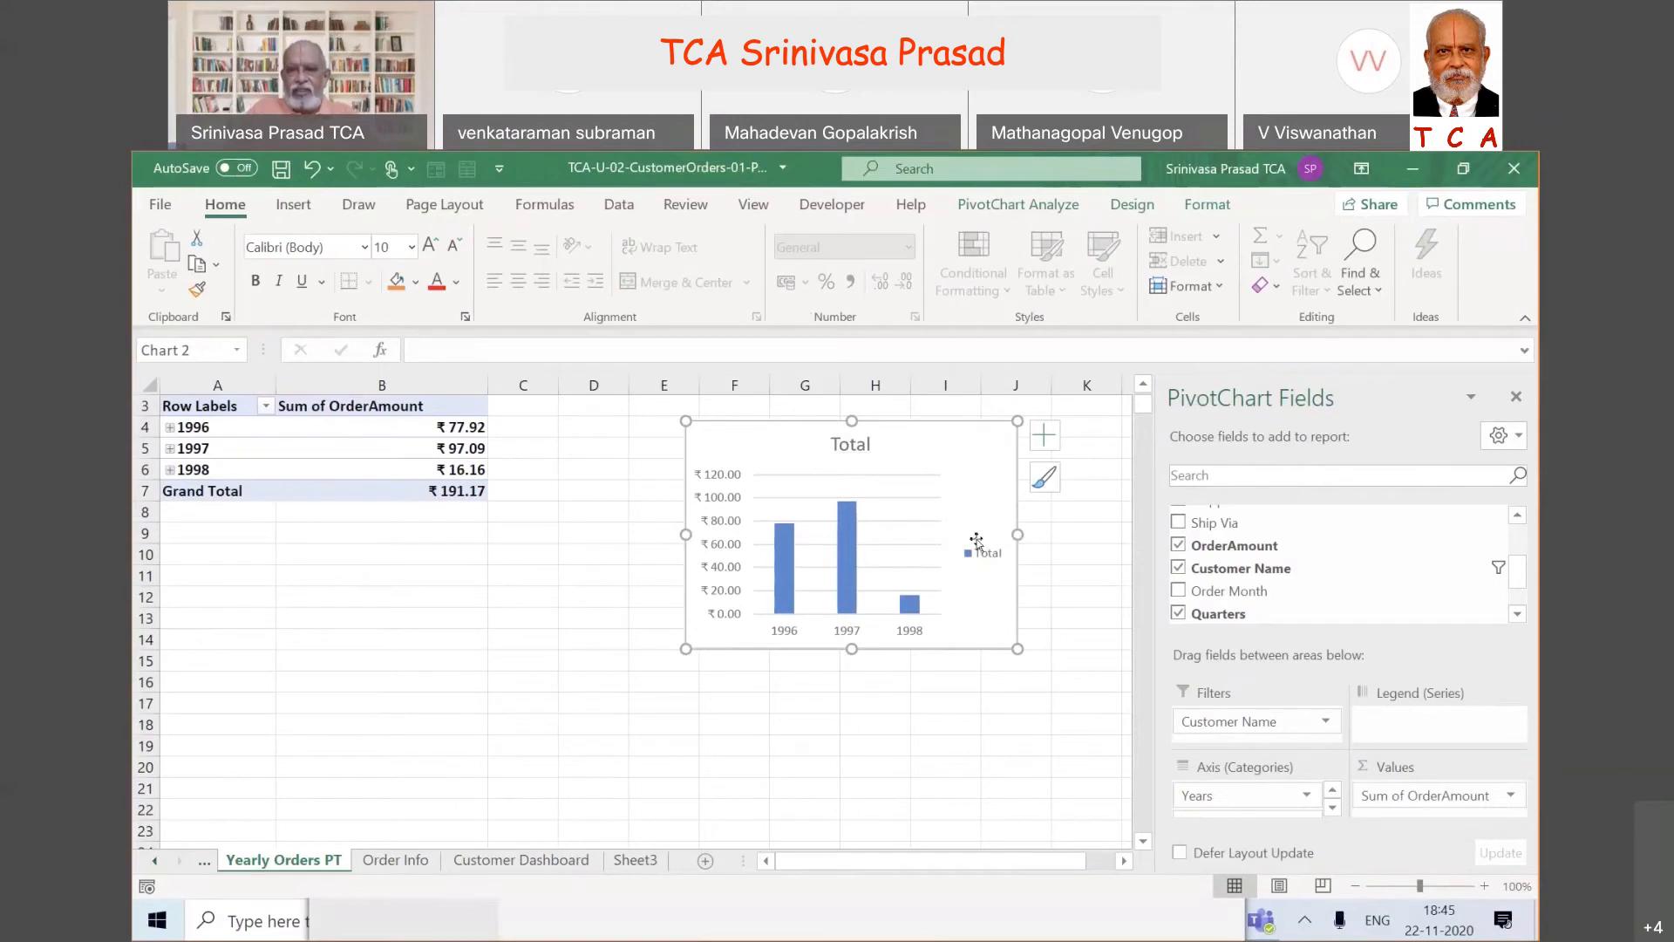
left_click(977, 541)
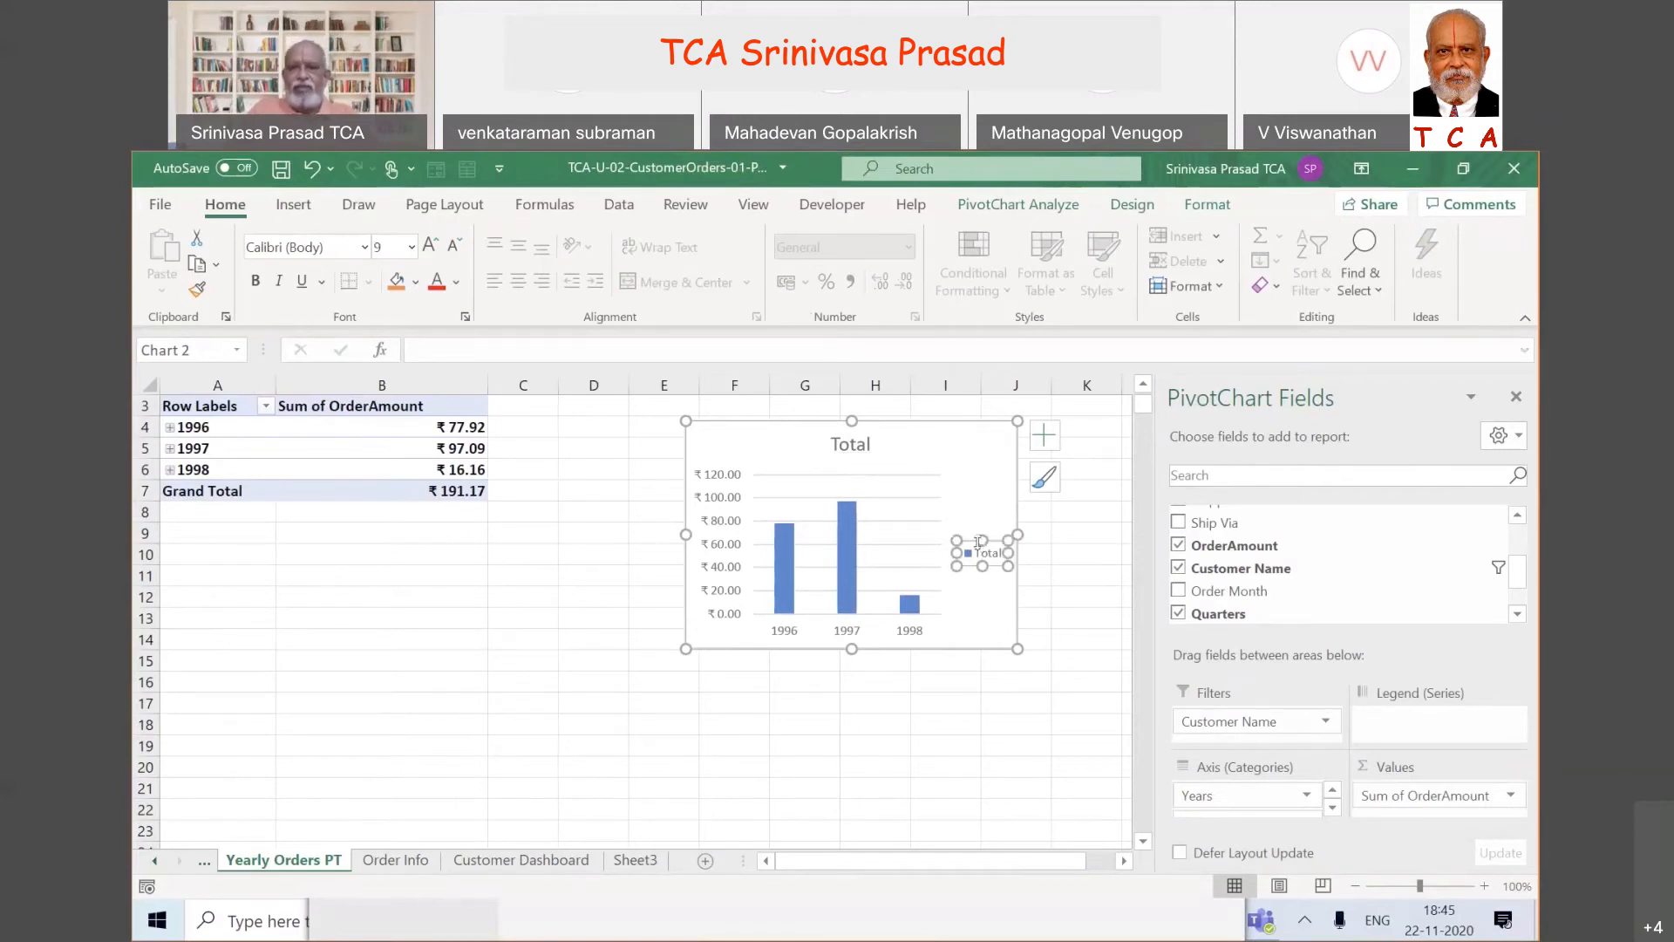
right_click(977, 541)
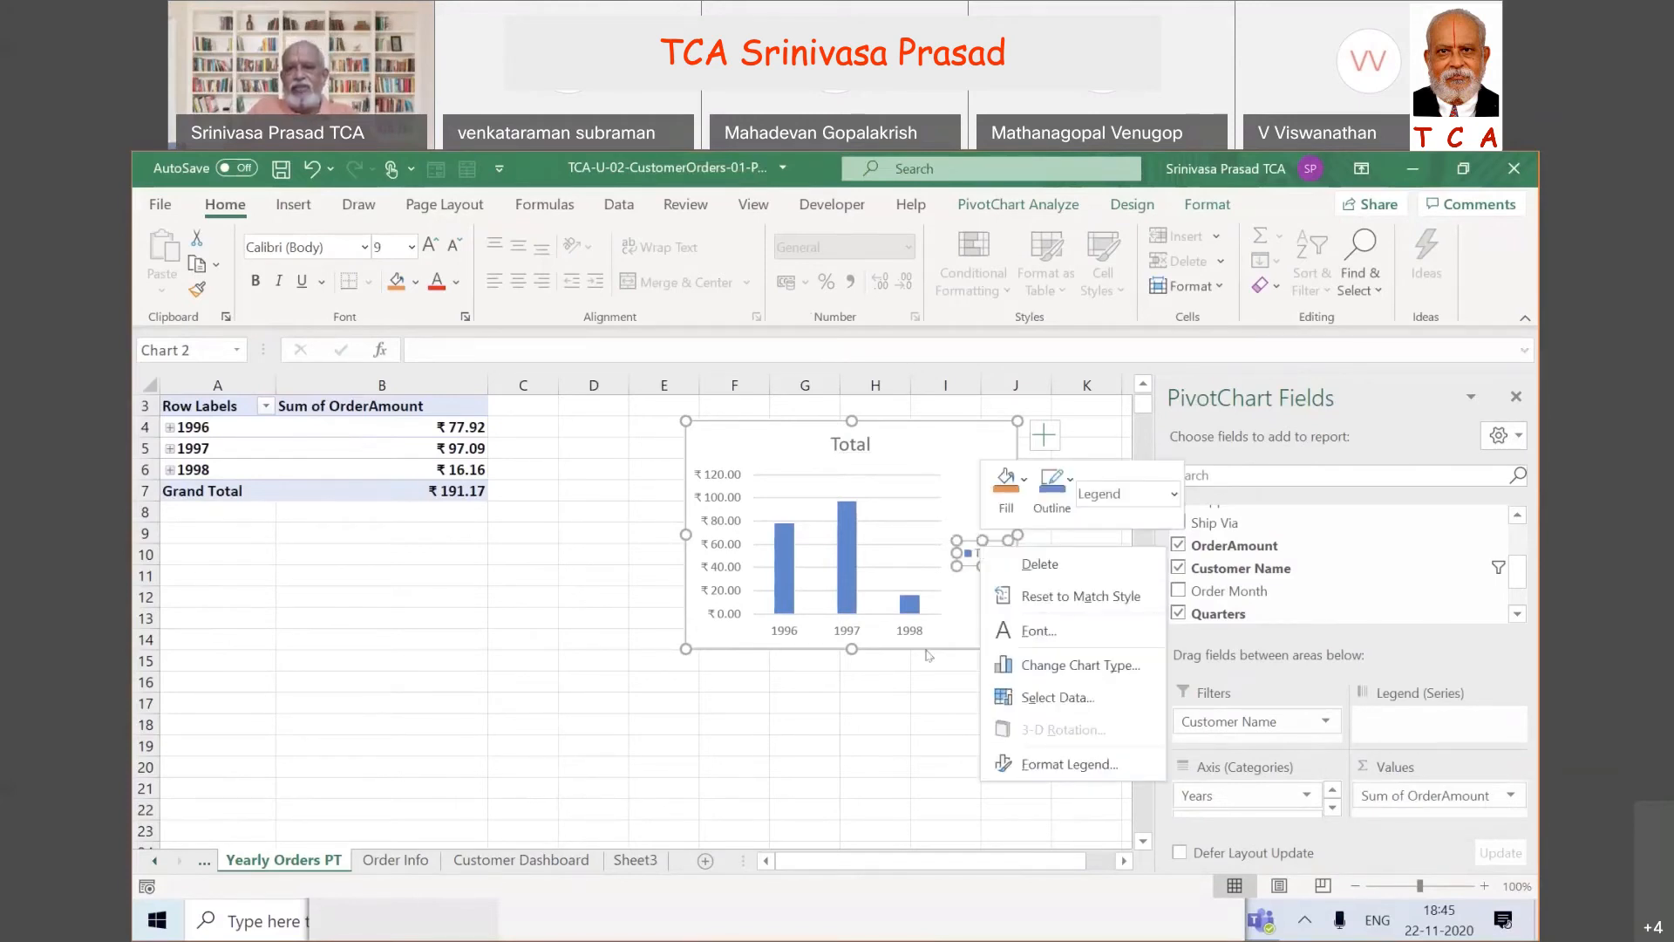
left_click(888, 730)
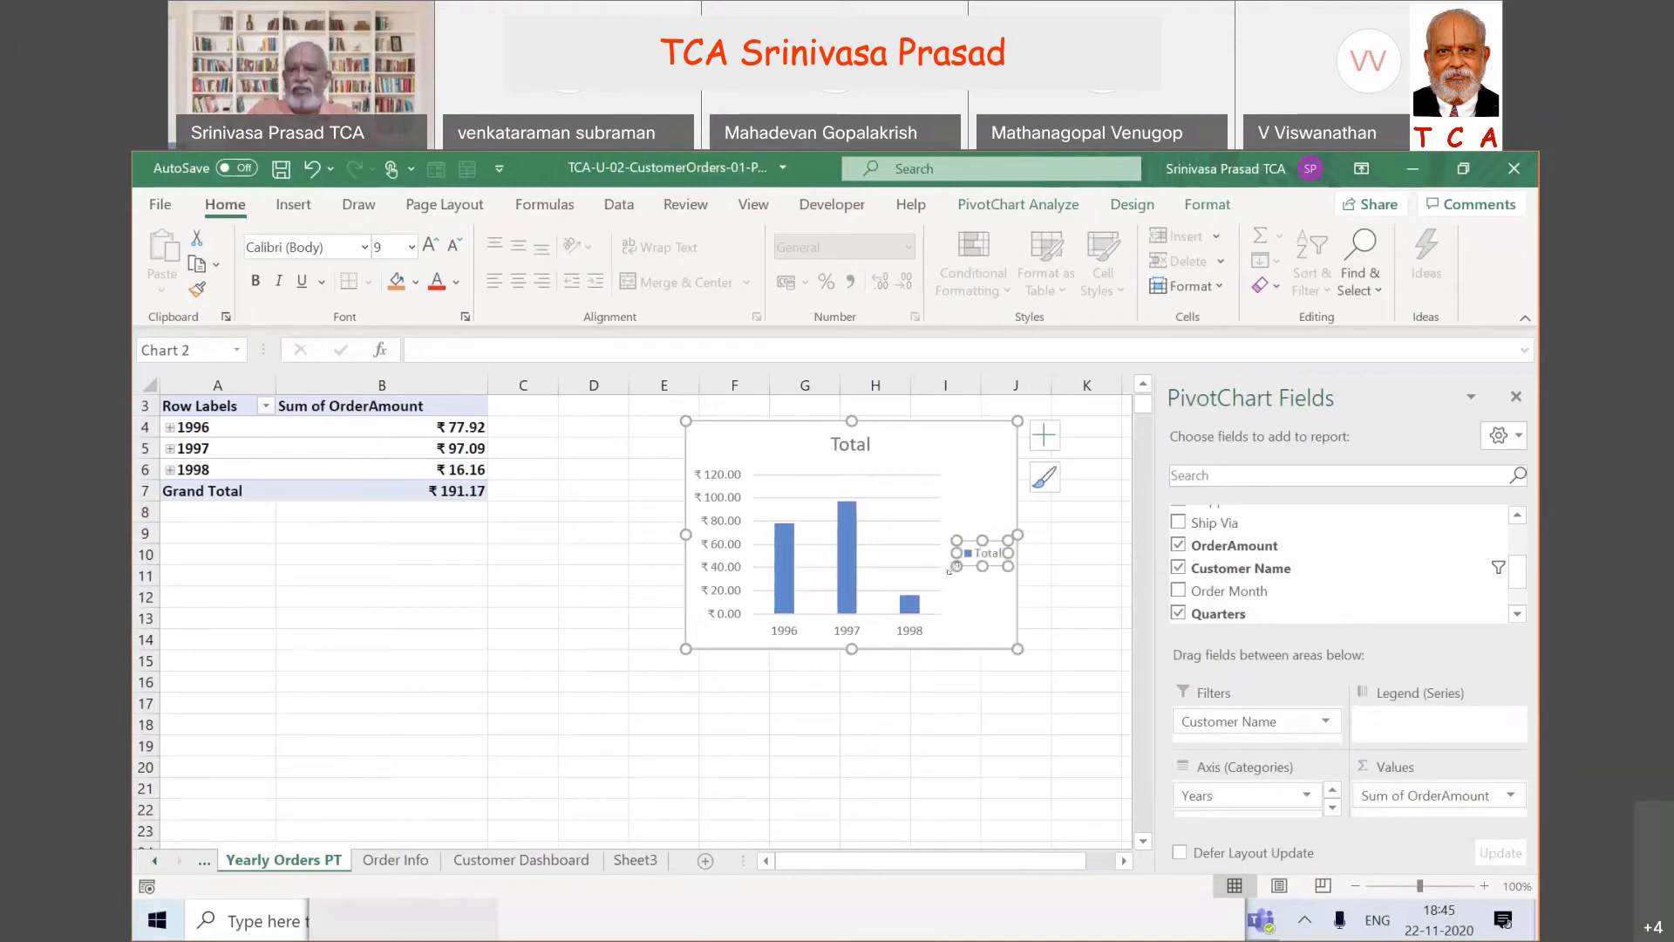
key("Delete")
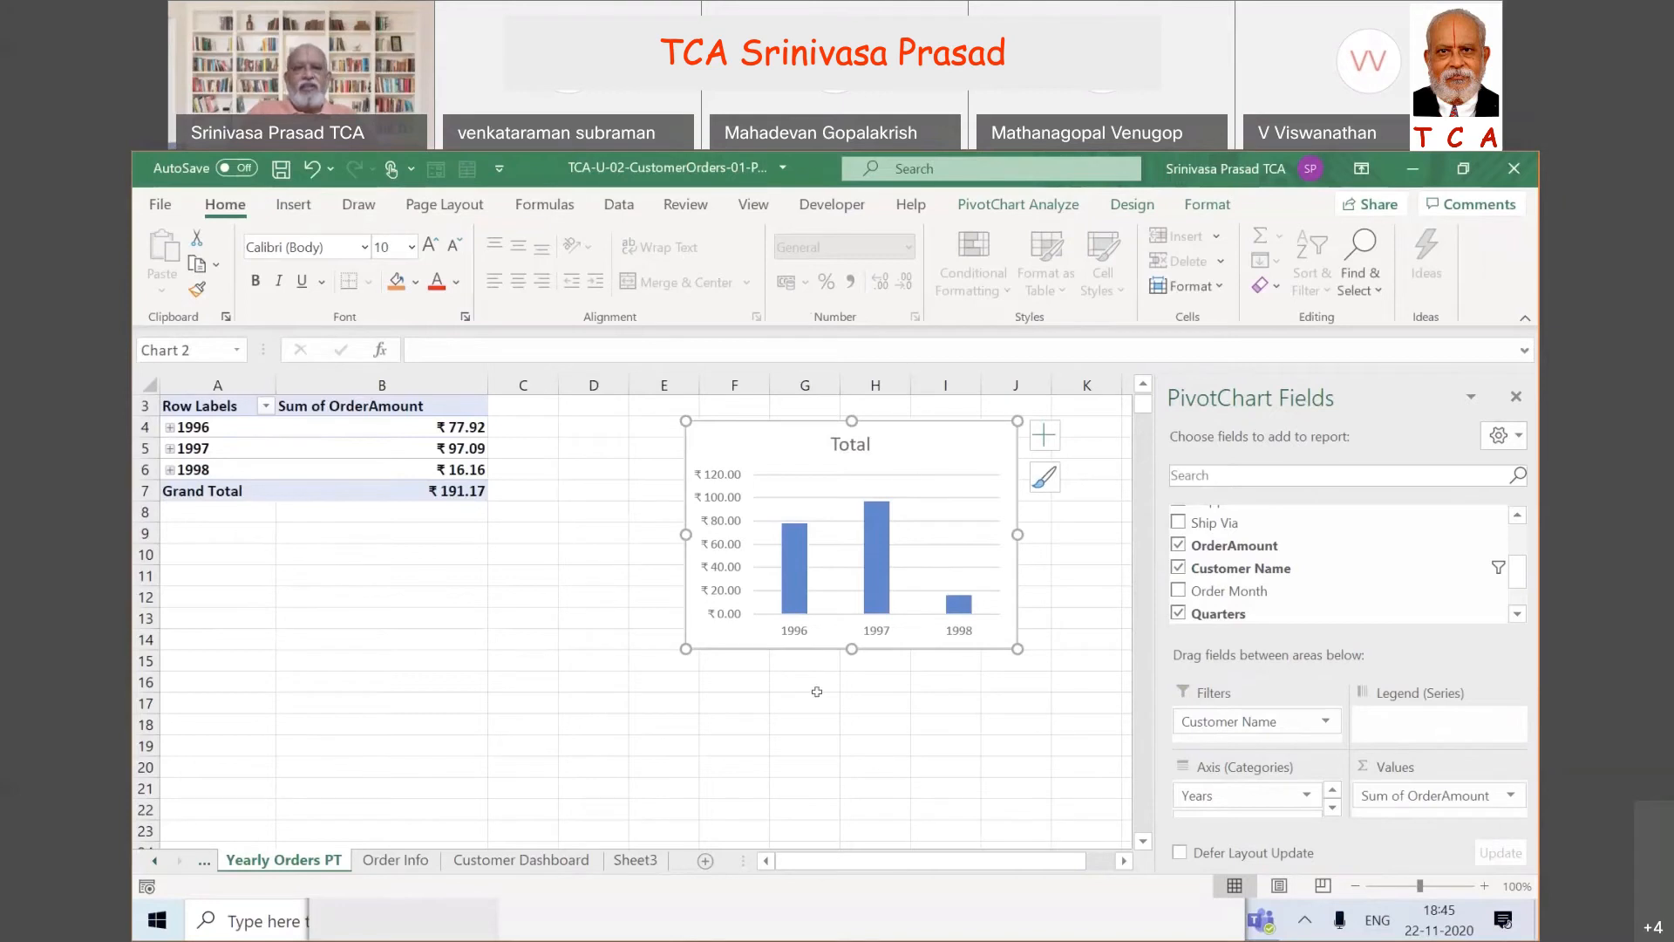
- Filter the PivotTable's Customer Name first to Around the Horn, and afterward switch the filter to Alfreds Futterkiste
scroll(568, 567, "up", 1)
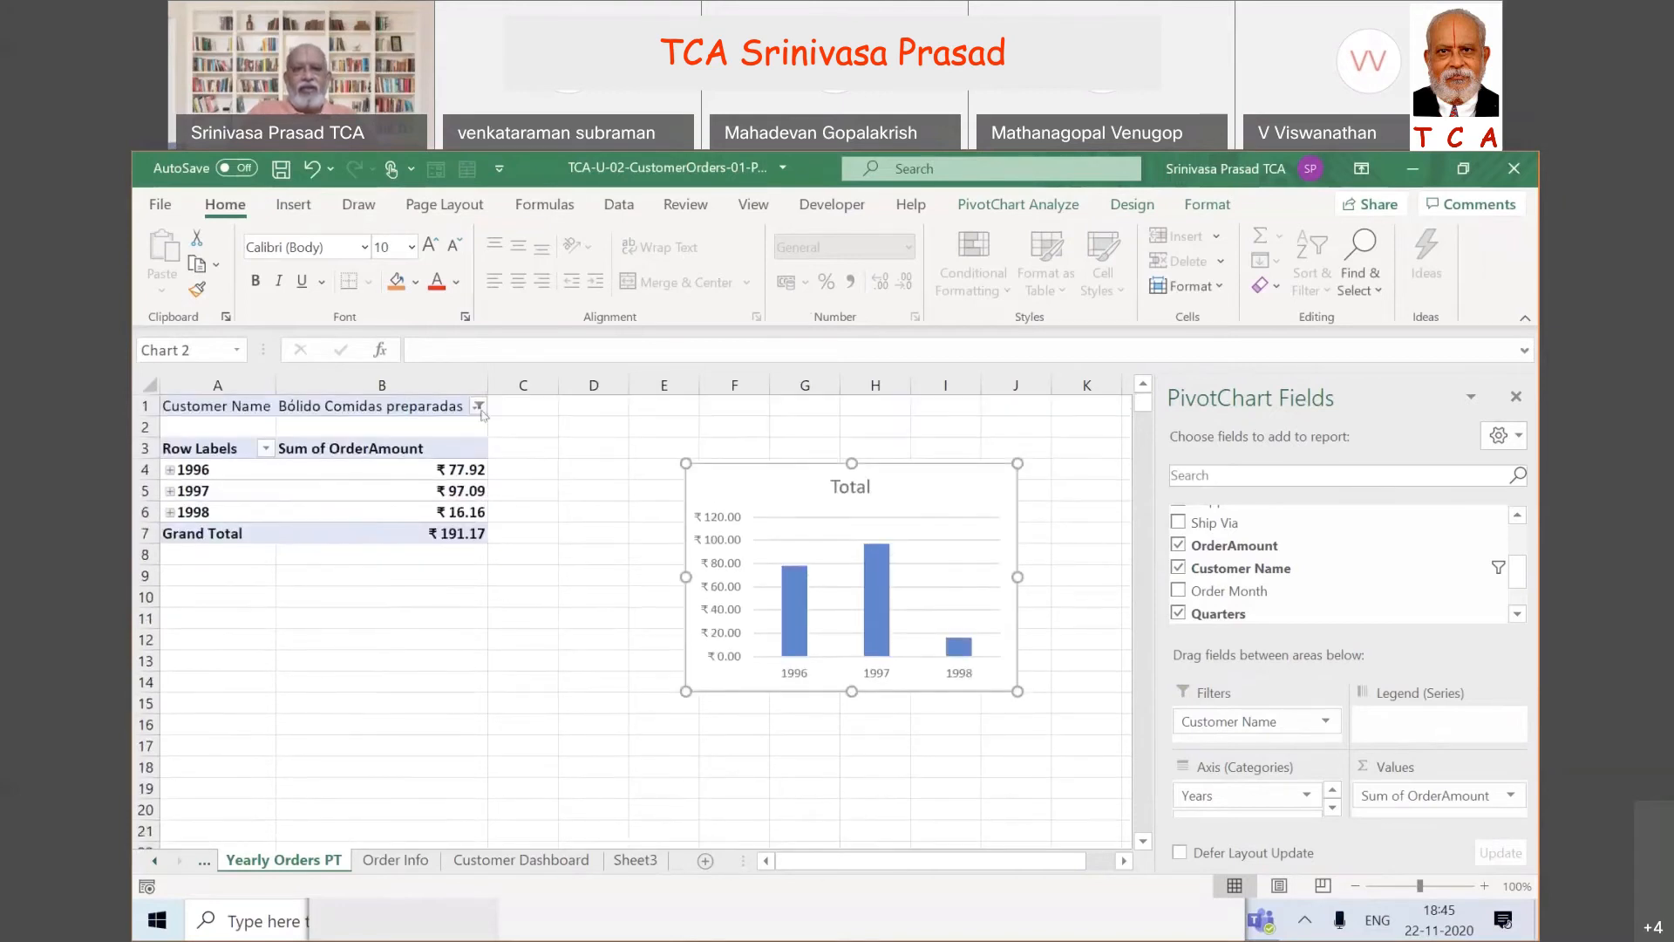
left_click(479, 406)
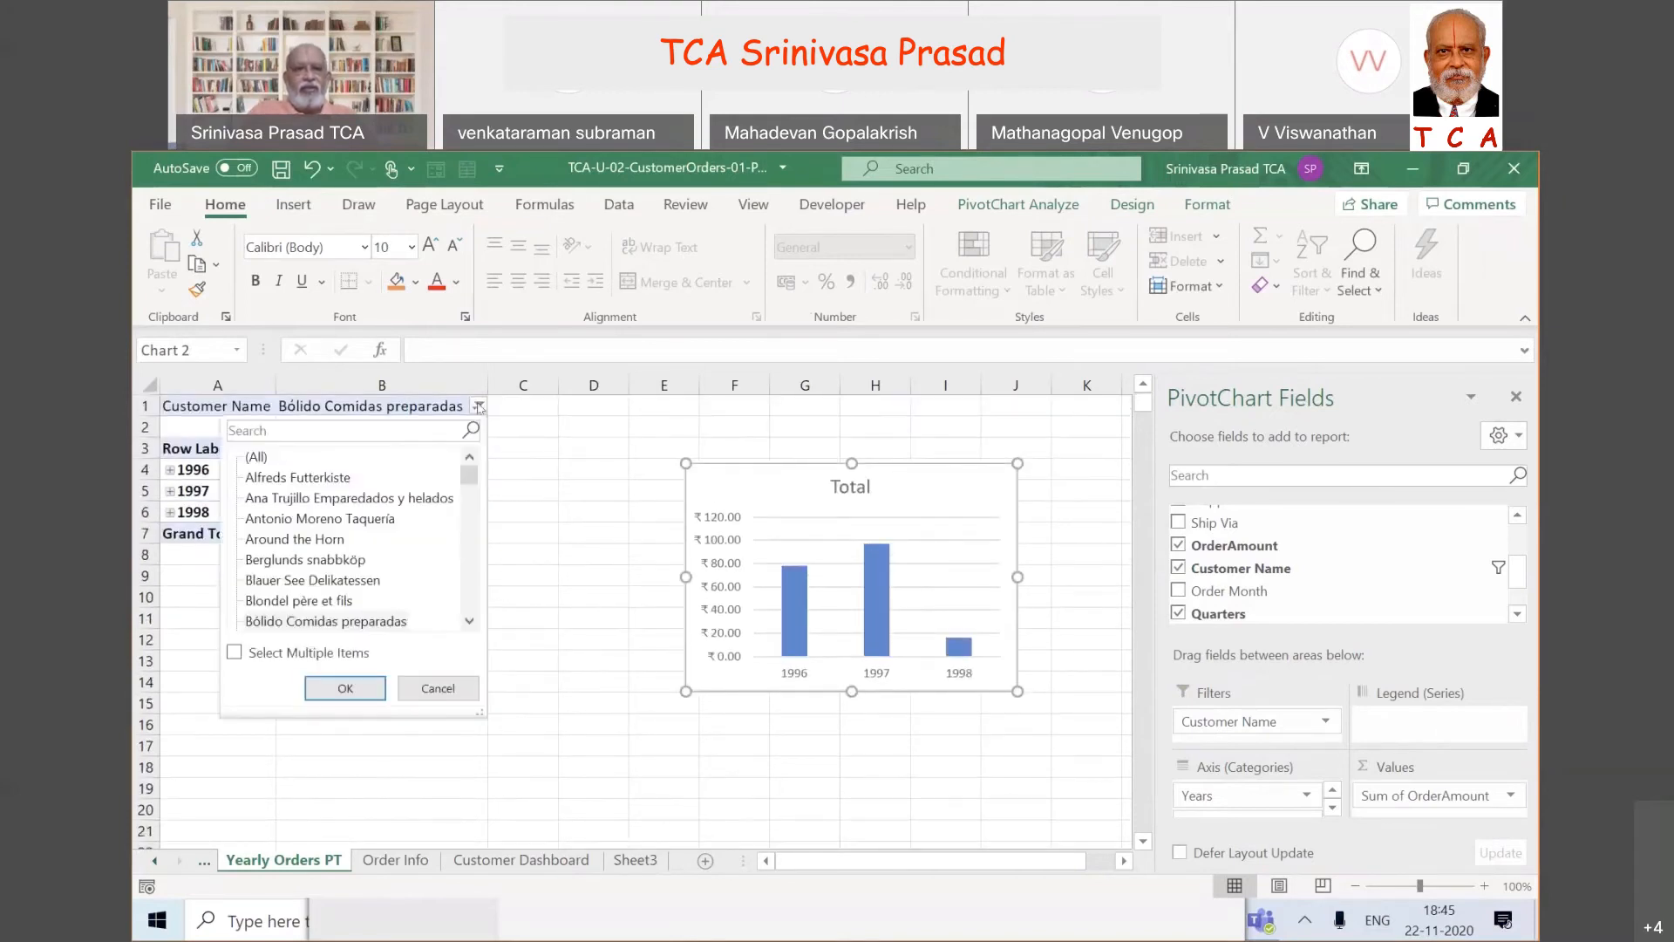
left_click(323, 539)
left_click(337, 688)
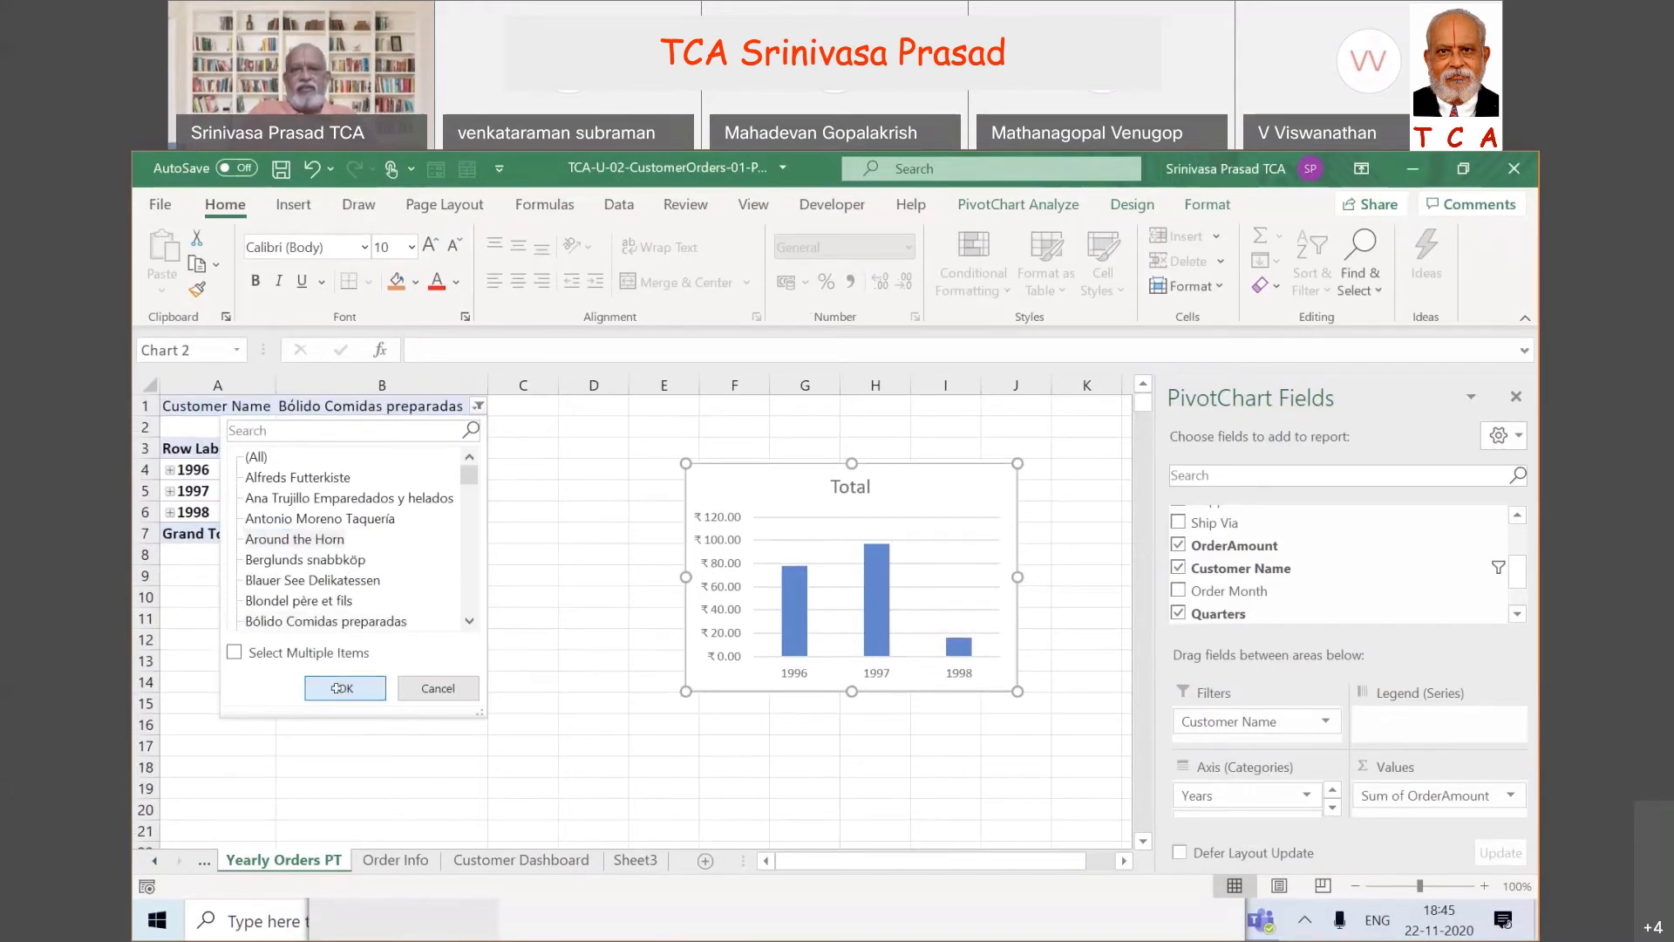
left_click(337, 687)
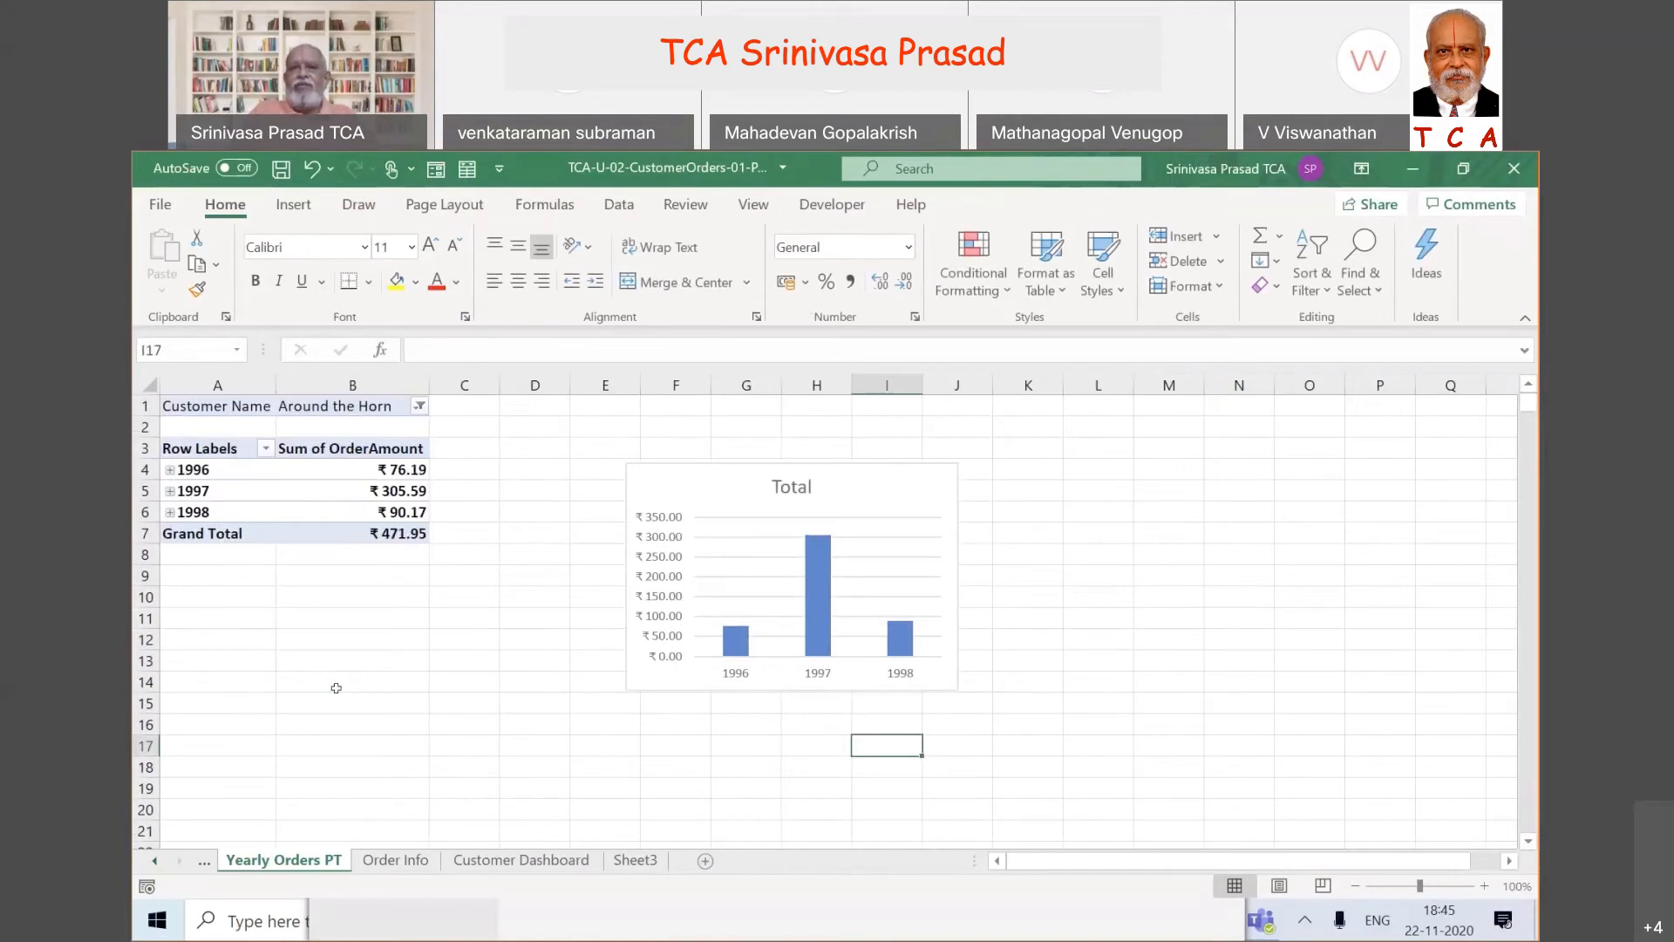
left_click(419, 406)
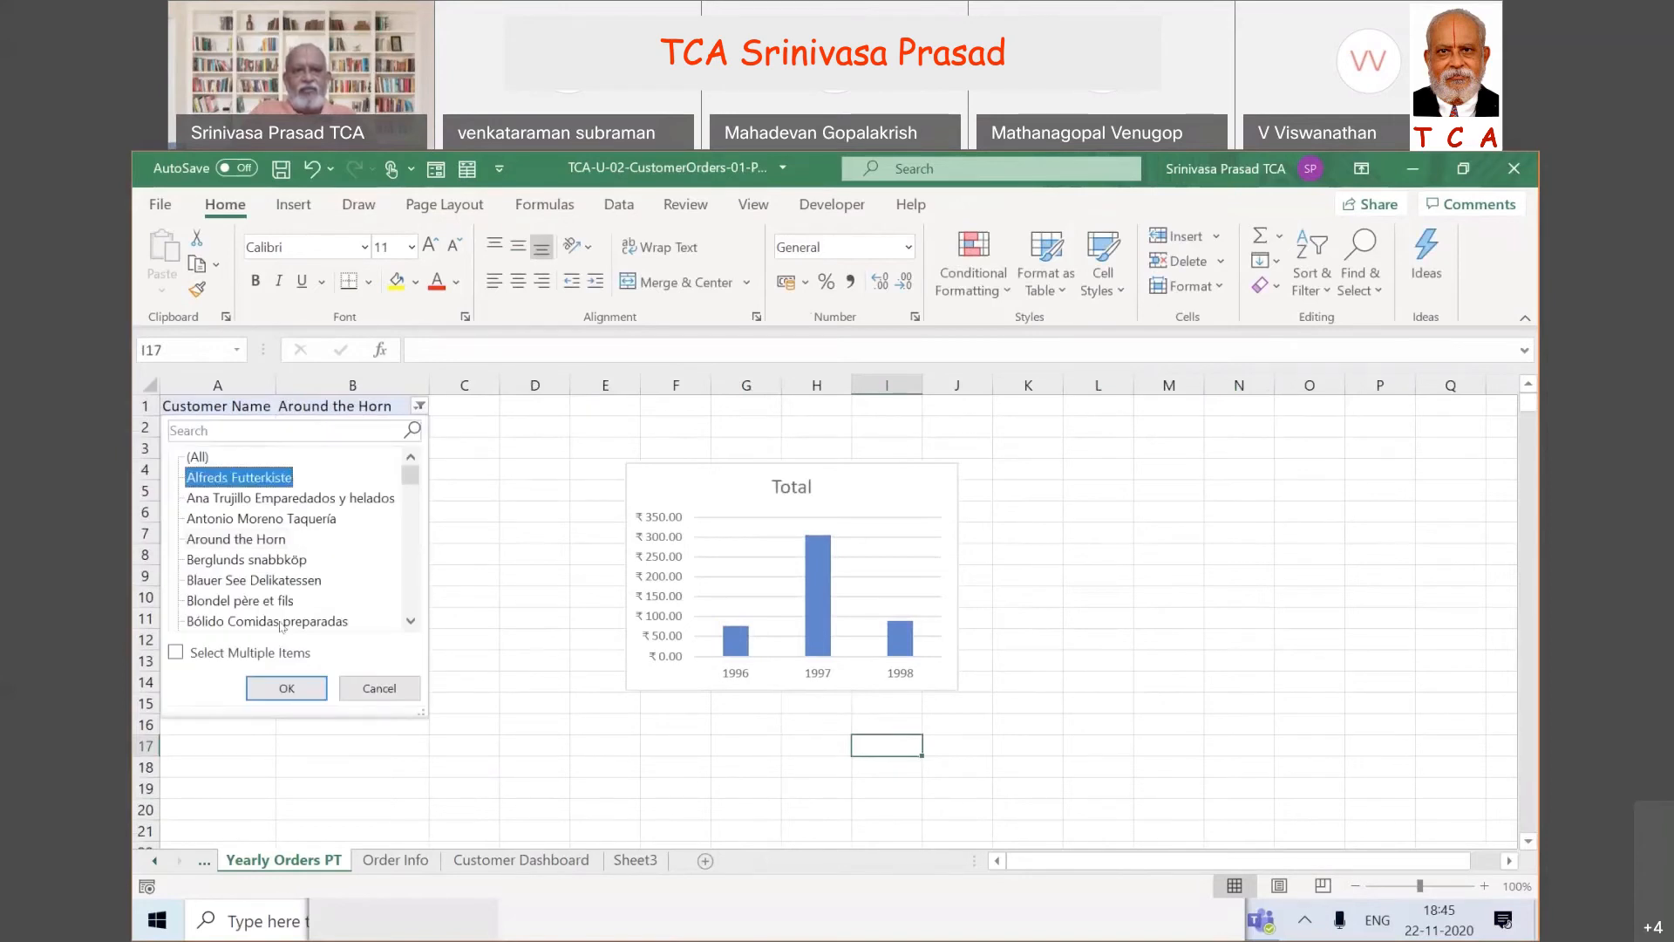
left_click(282, 690)
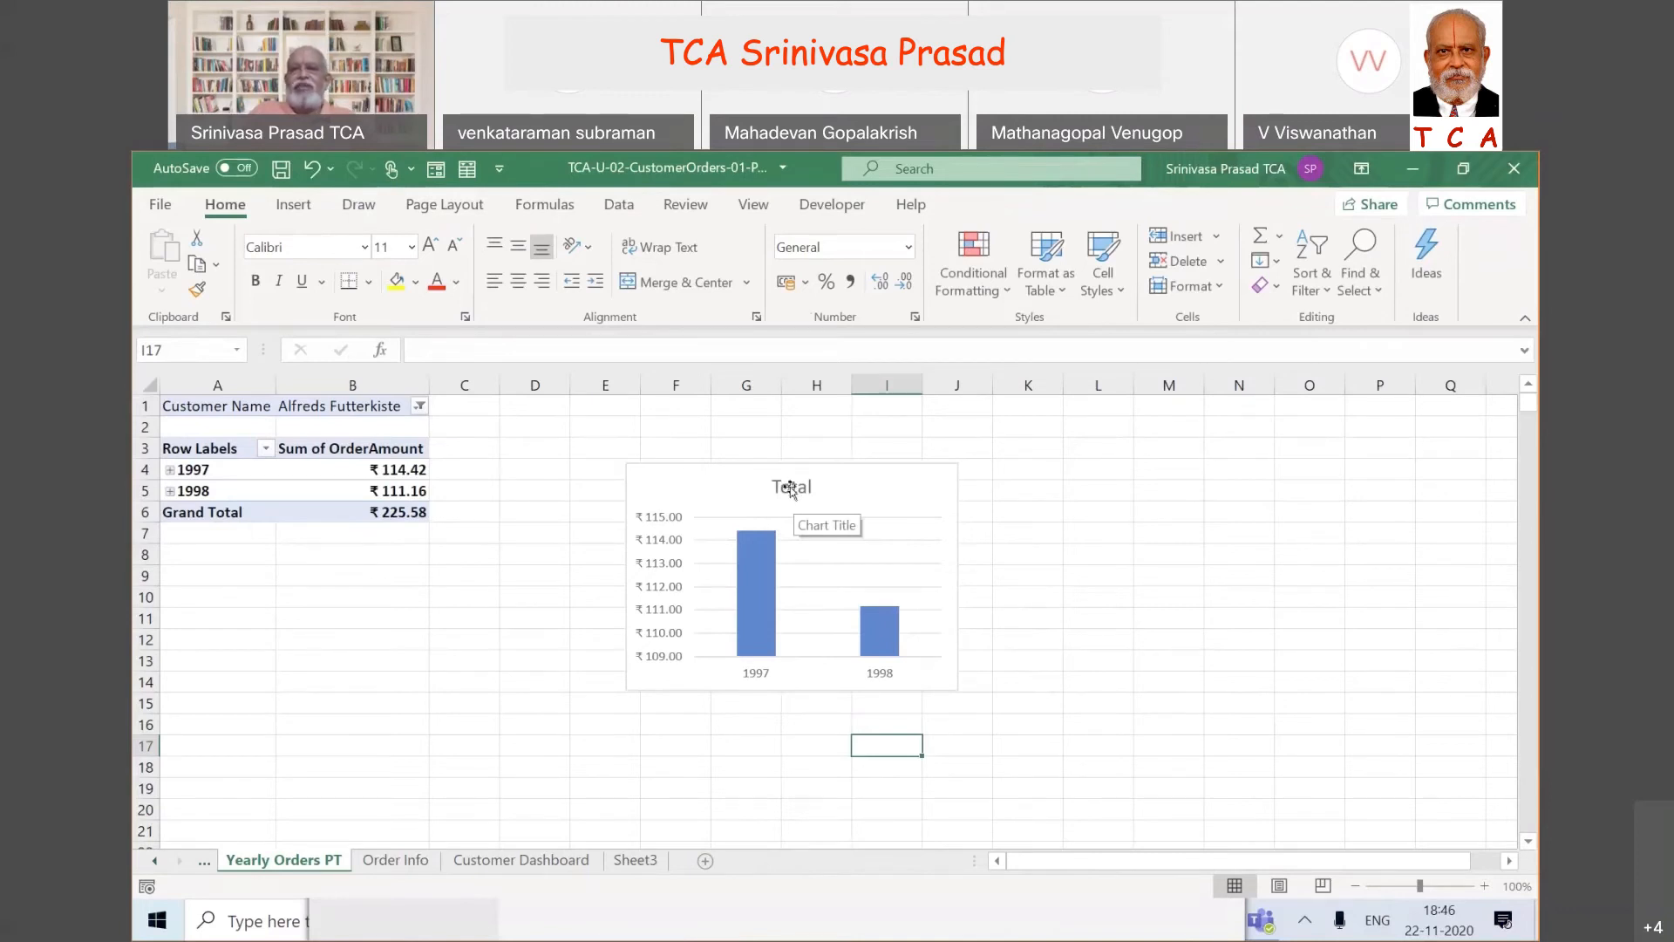
- Review the customer details and order history on the Customer Dashboard sheet, and check the PivotChart's title on Yearly Orders PT
left_click(514, 861)
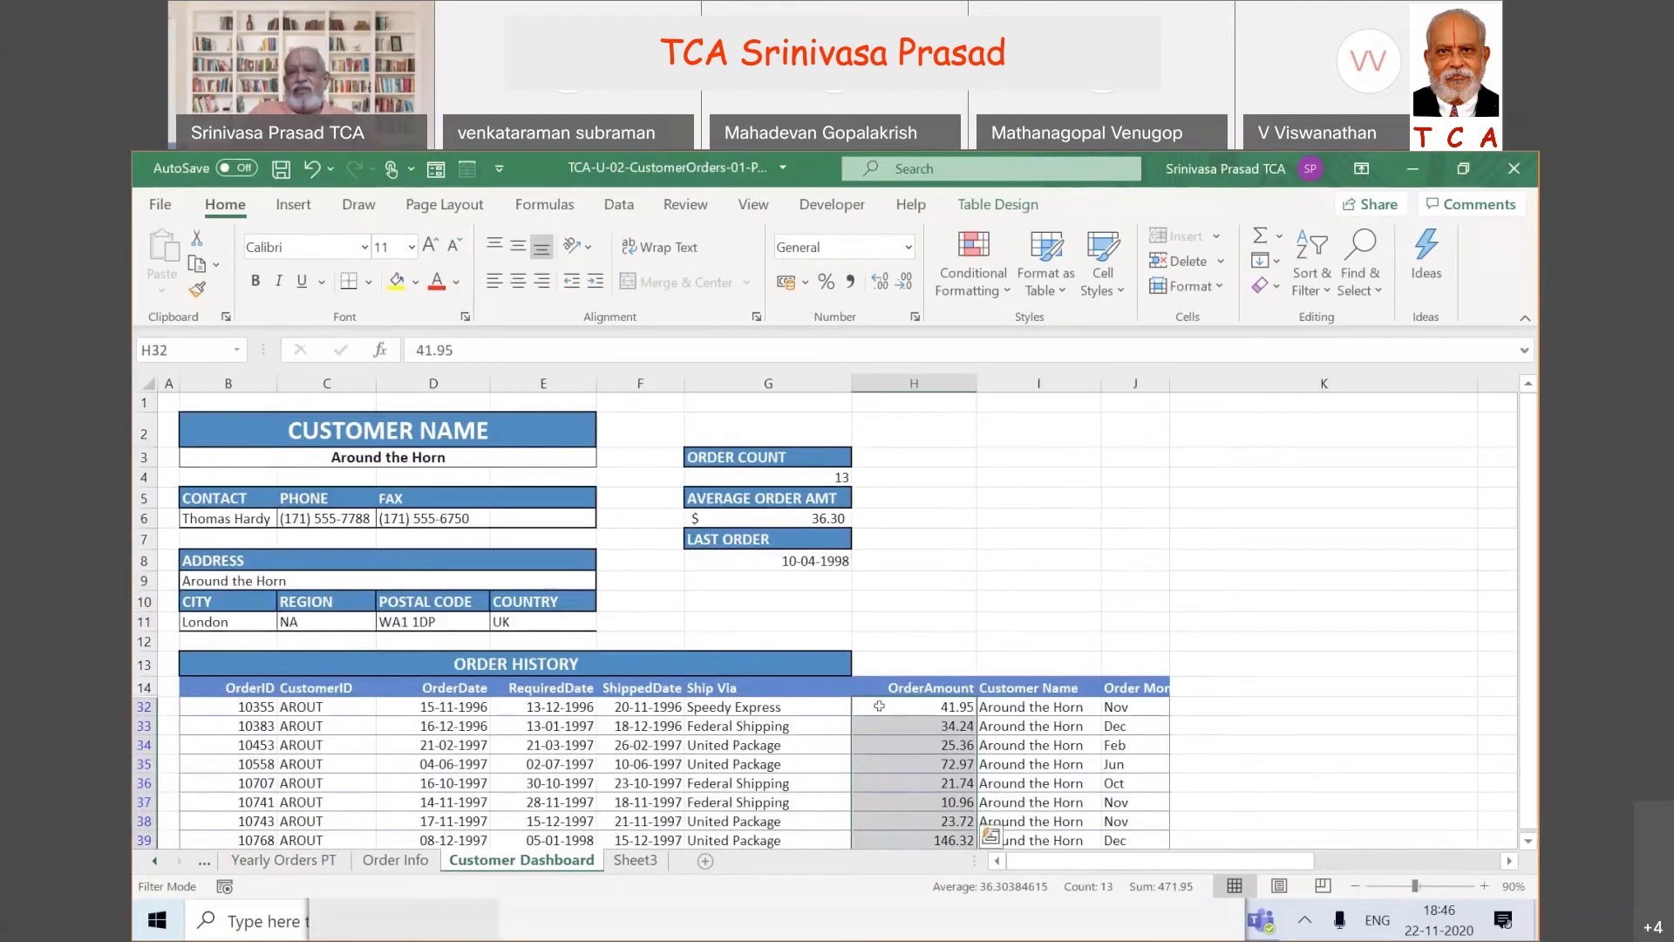
left_click(879, 706)
scroll(894, 762, "down", 1)
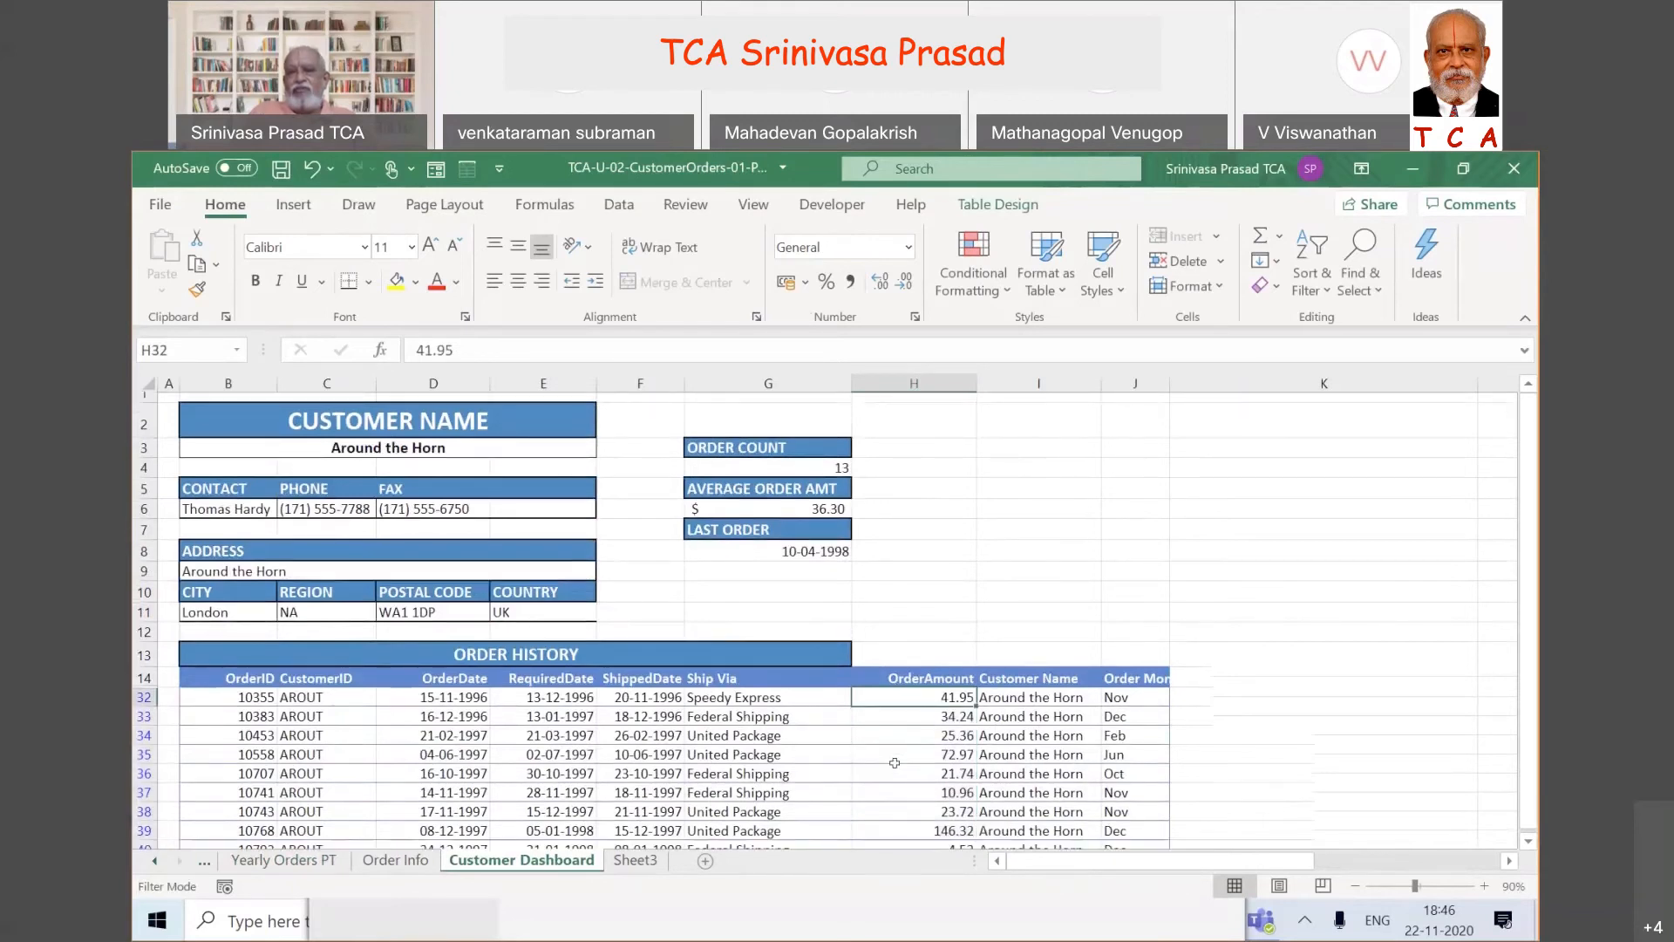
scroll(895, 763, "up", 1)
left_click(993, 470)
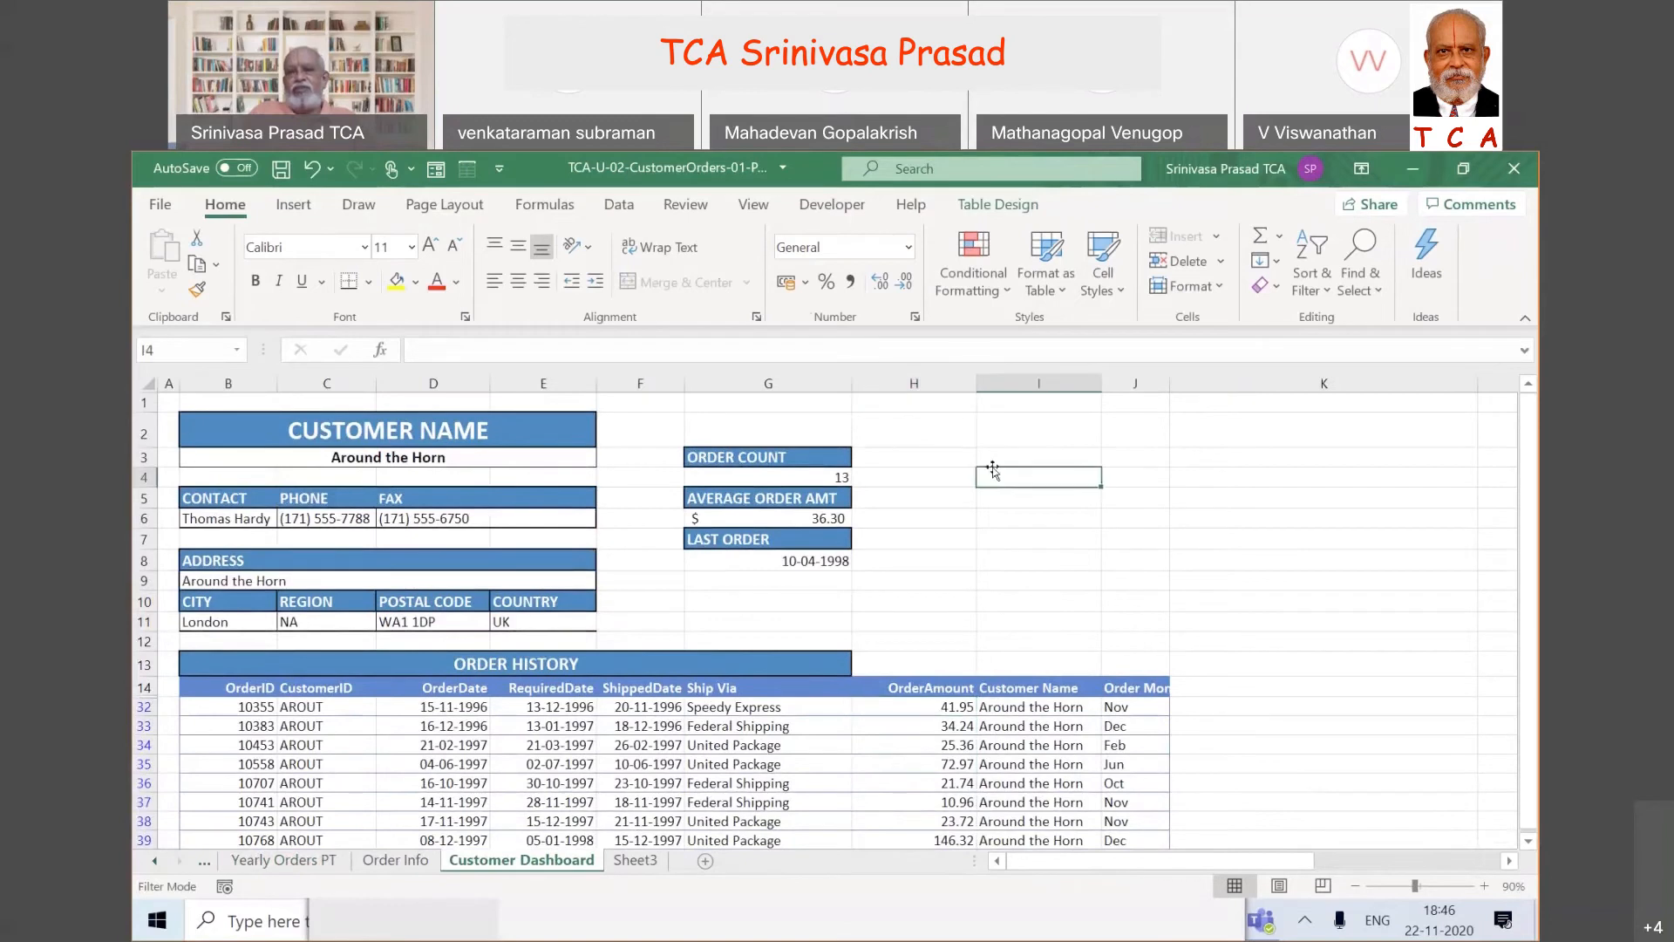
left_click(296, 868)
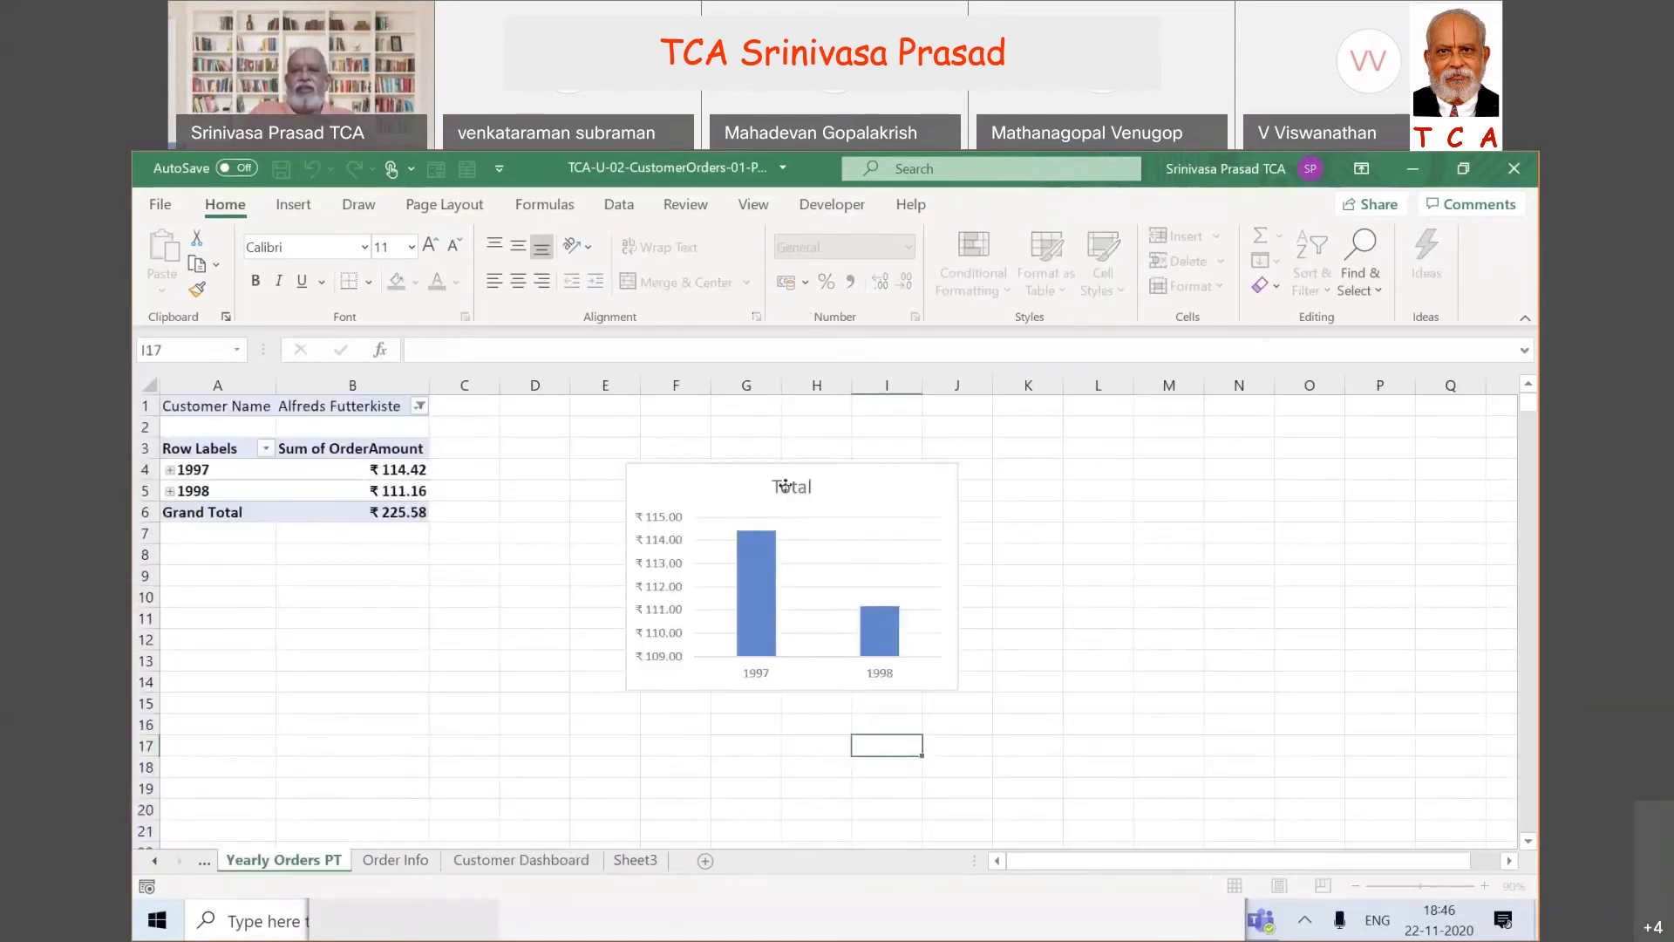
left_click(785, 486)
double_click(785, 485)
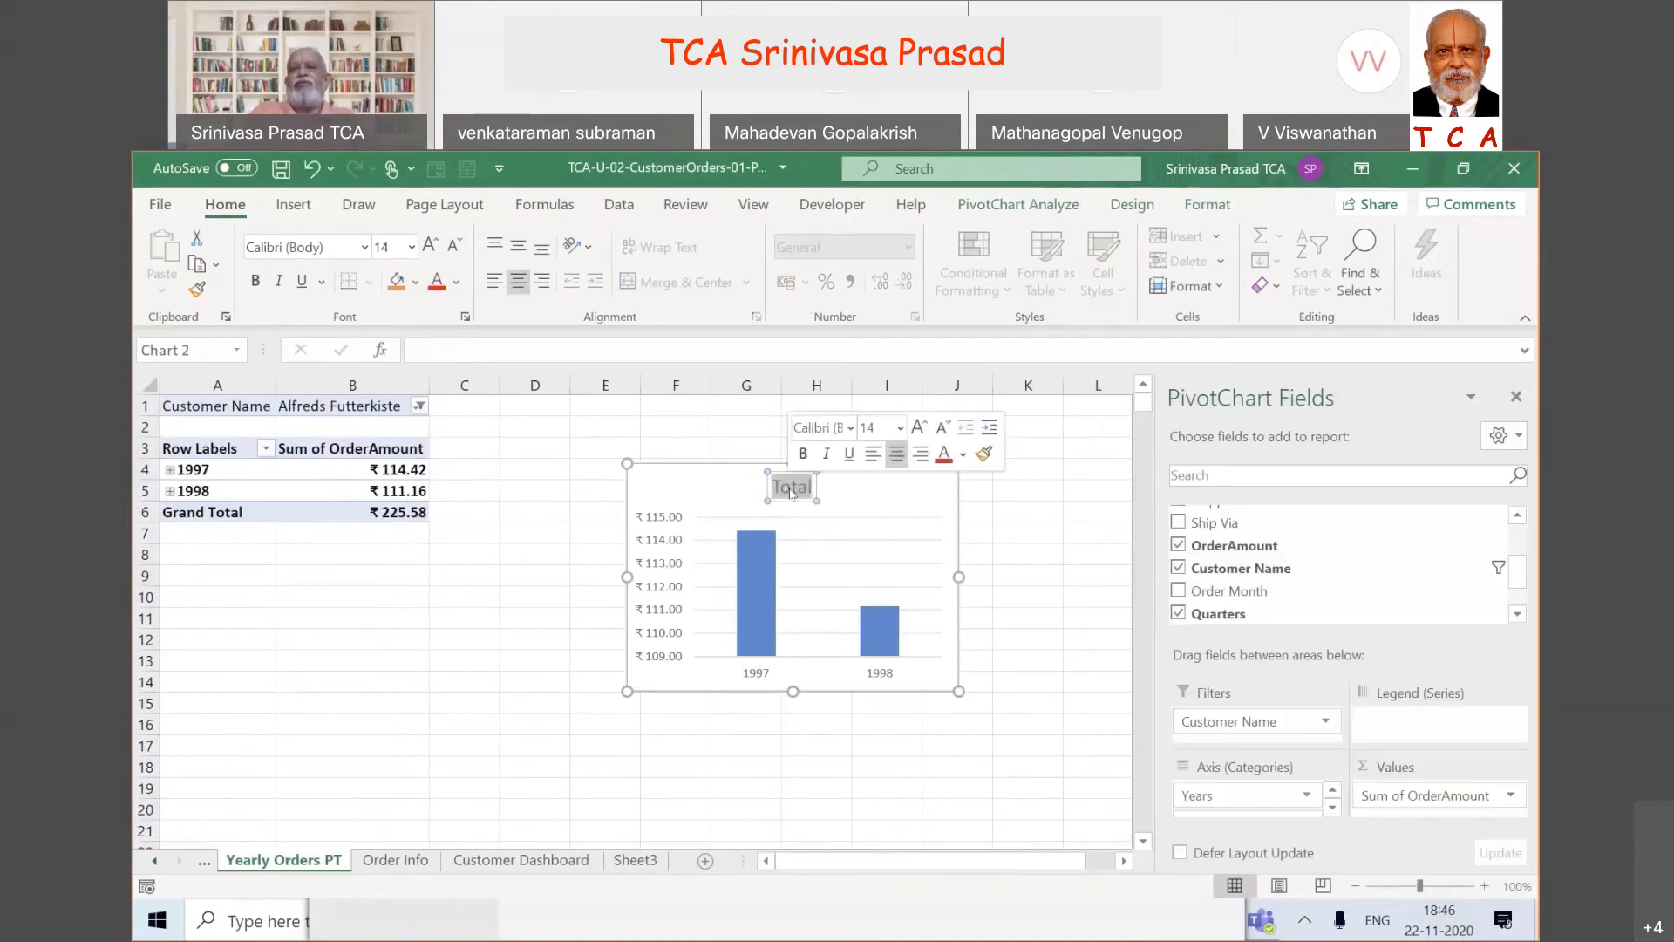
left_click(1032, 558)
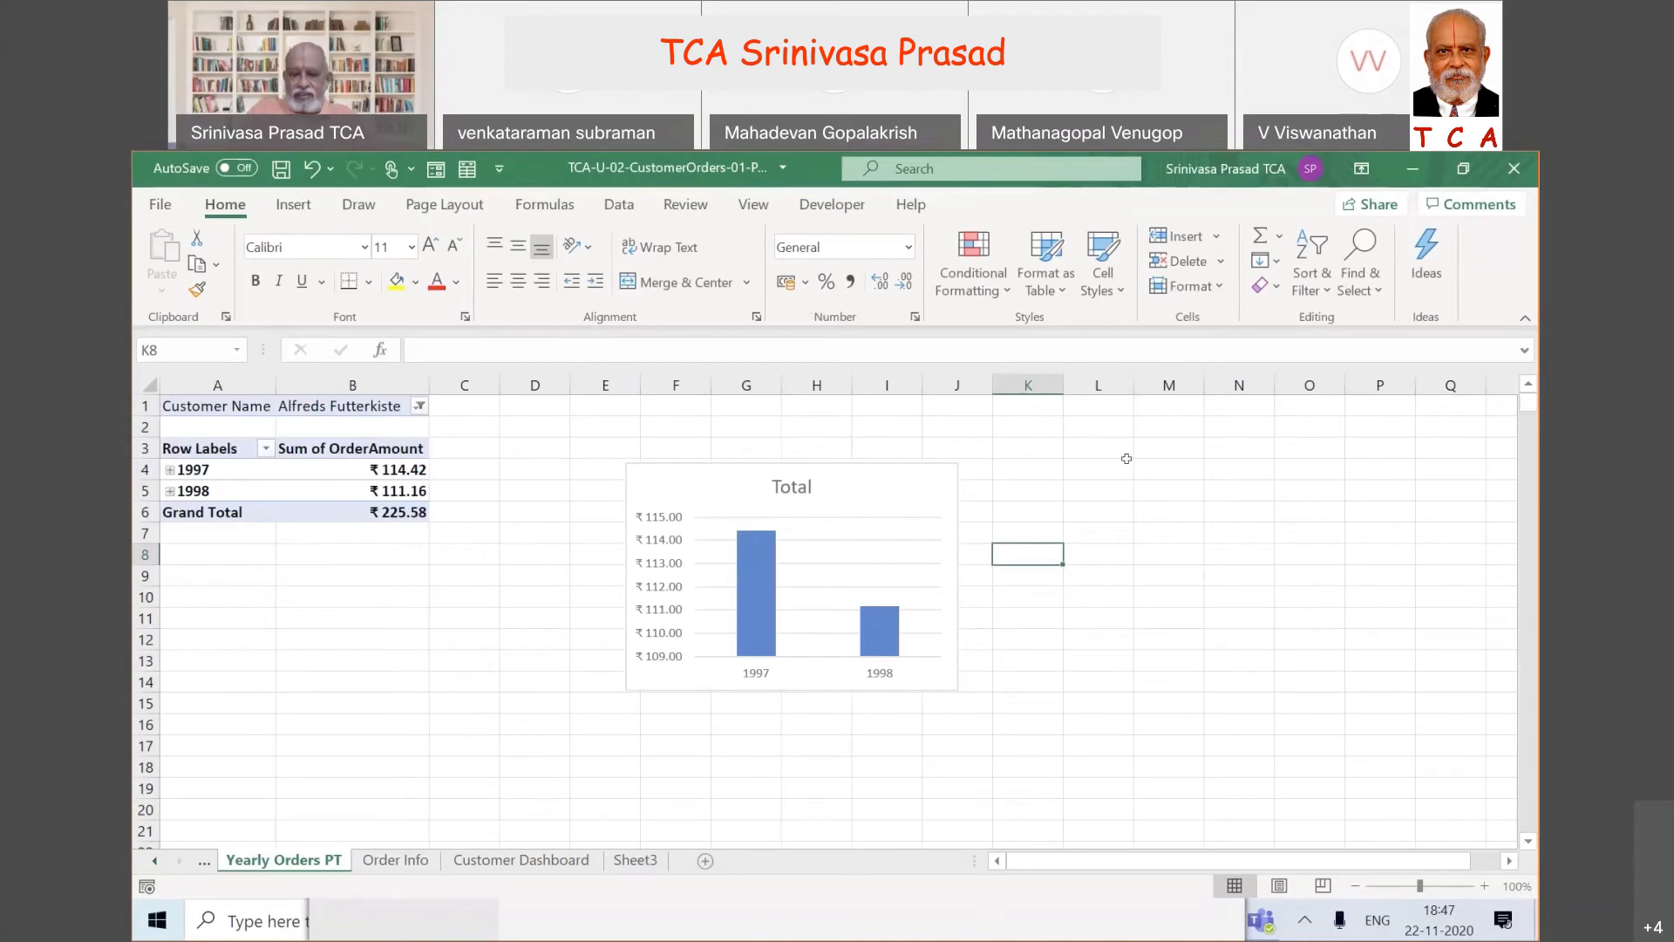
- Move the PivotChart from Yearly Orders PT to the Customer Dashboard sheet as an object
right_click(909, 491)
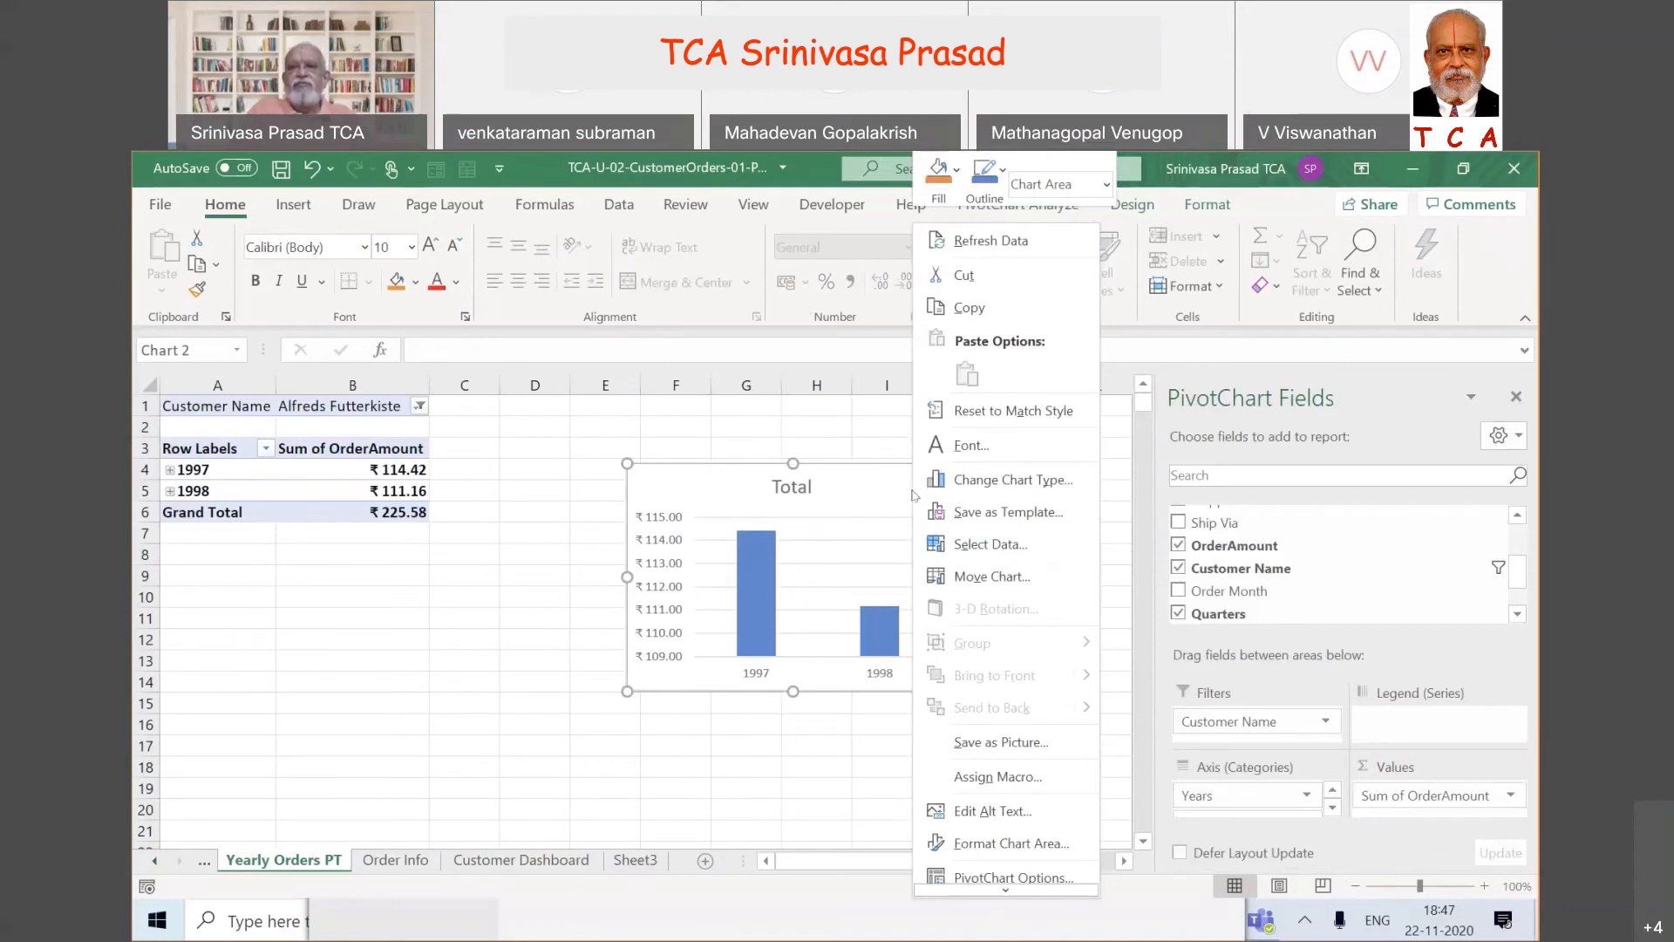
left_click(980, 576)
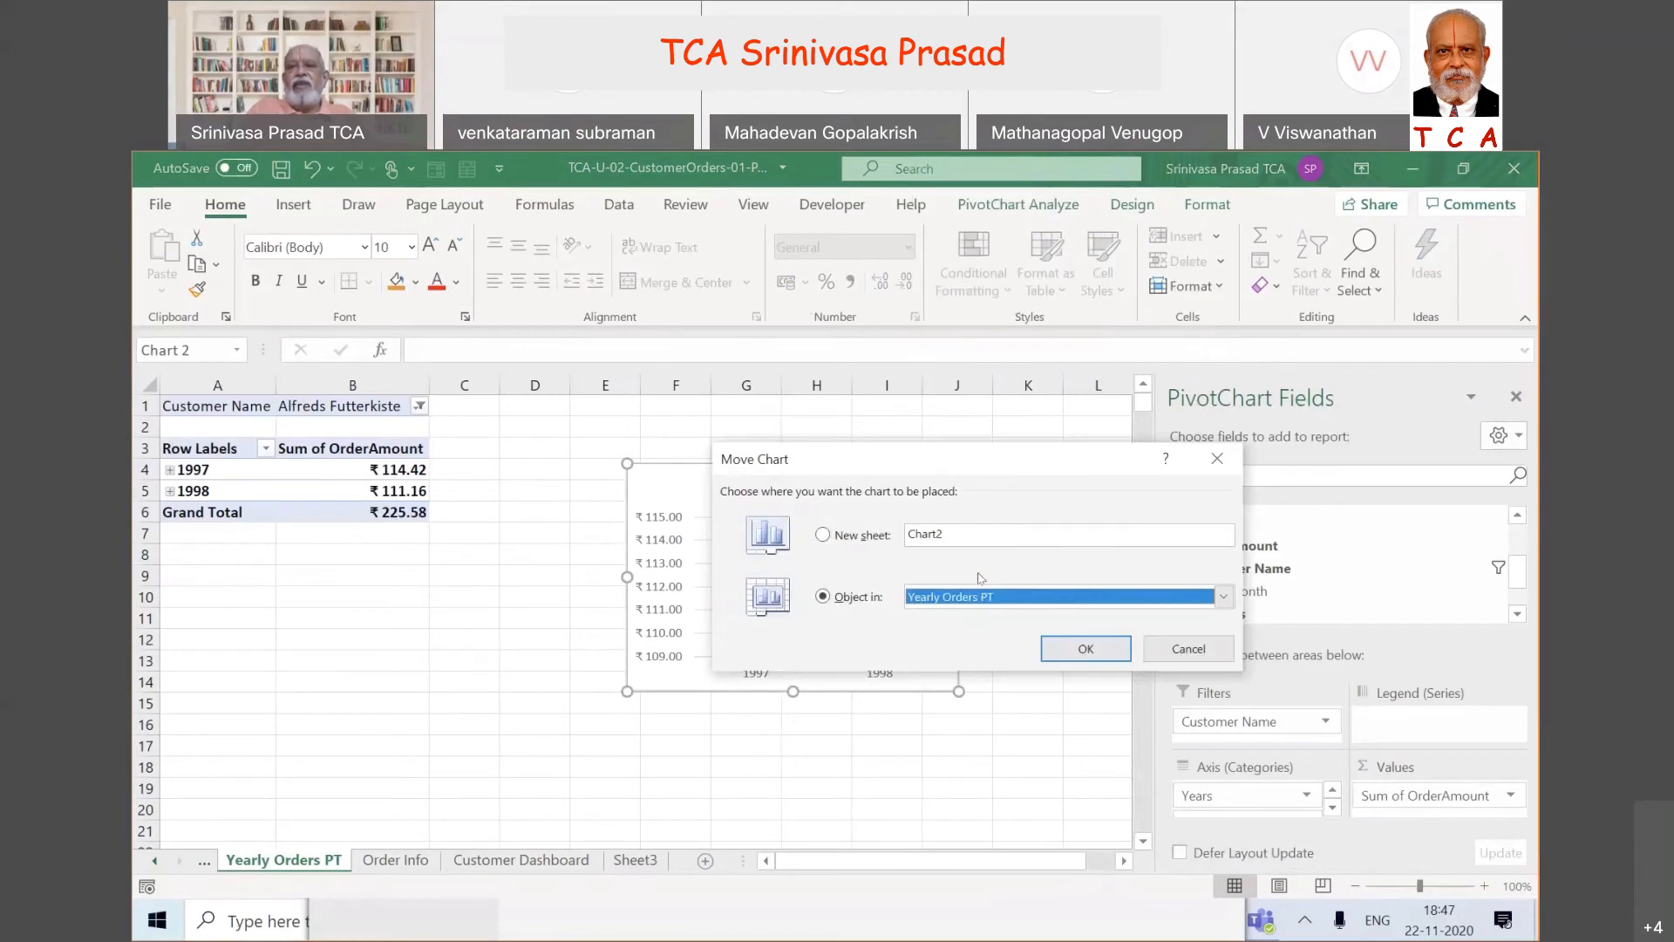
left_click(1224, 598)
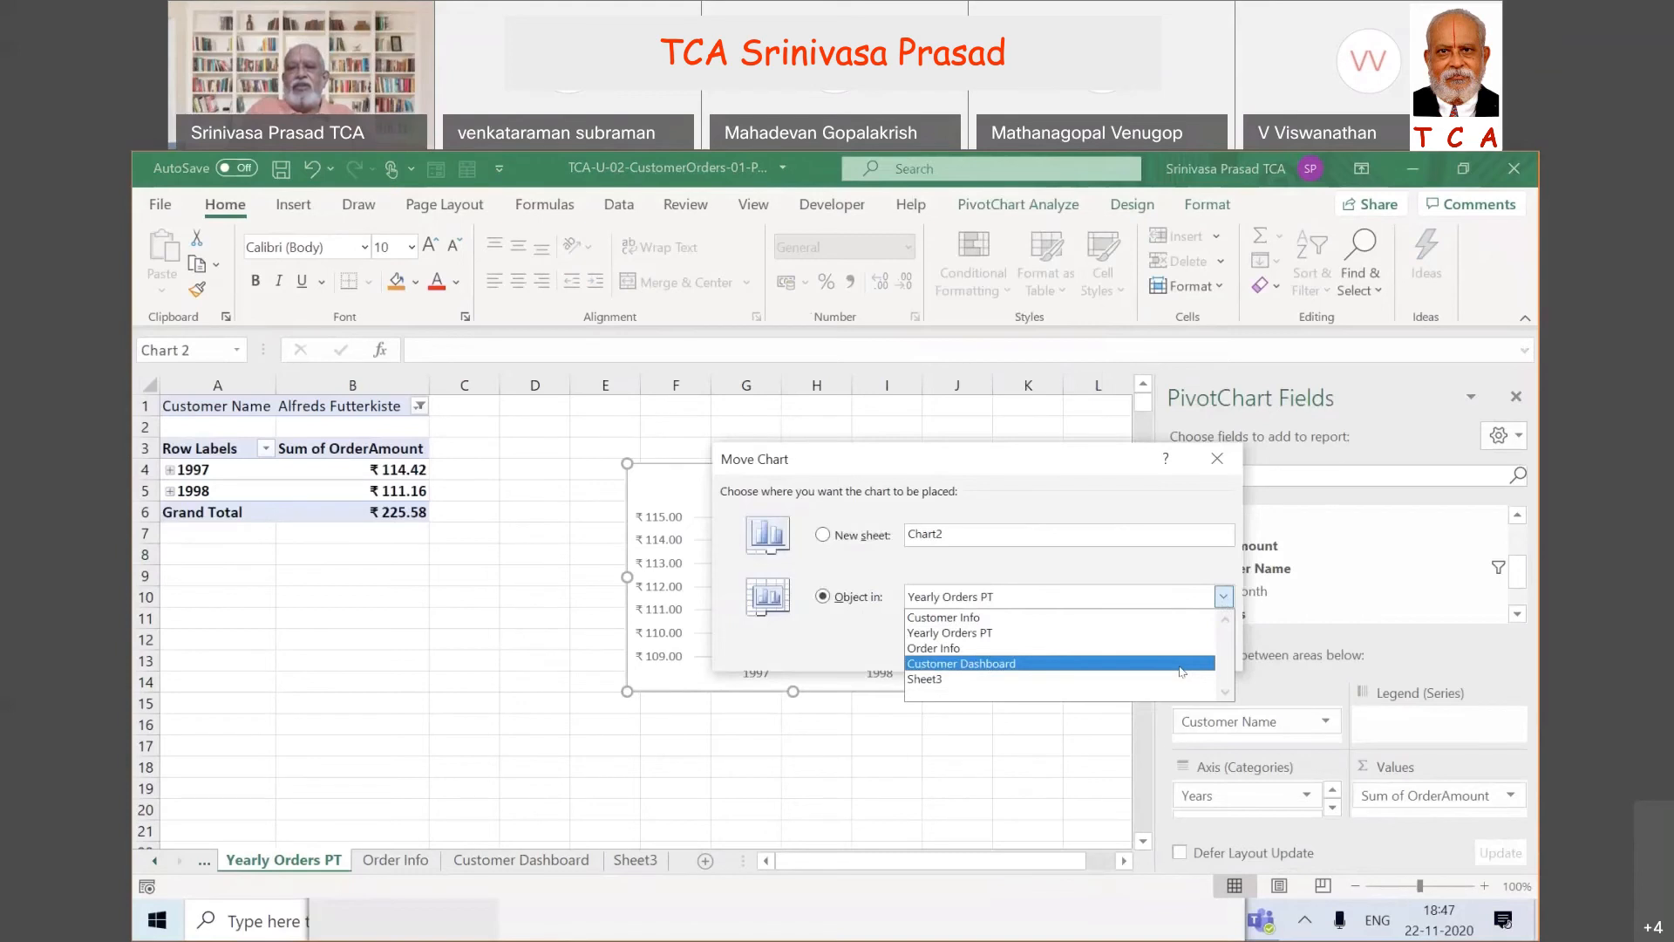
left_click(1180, 665)
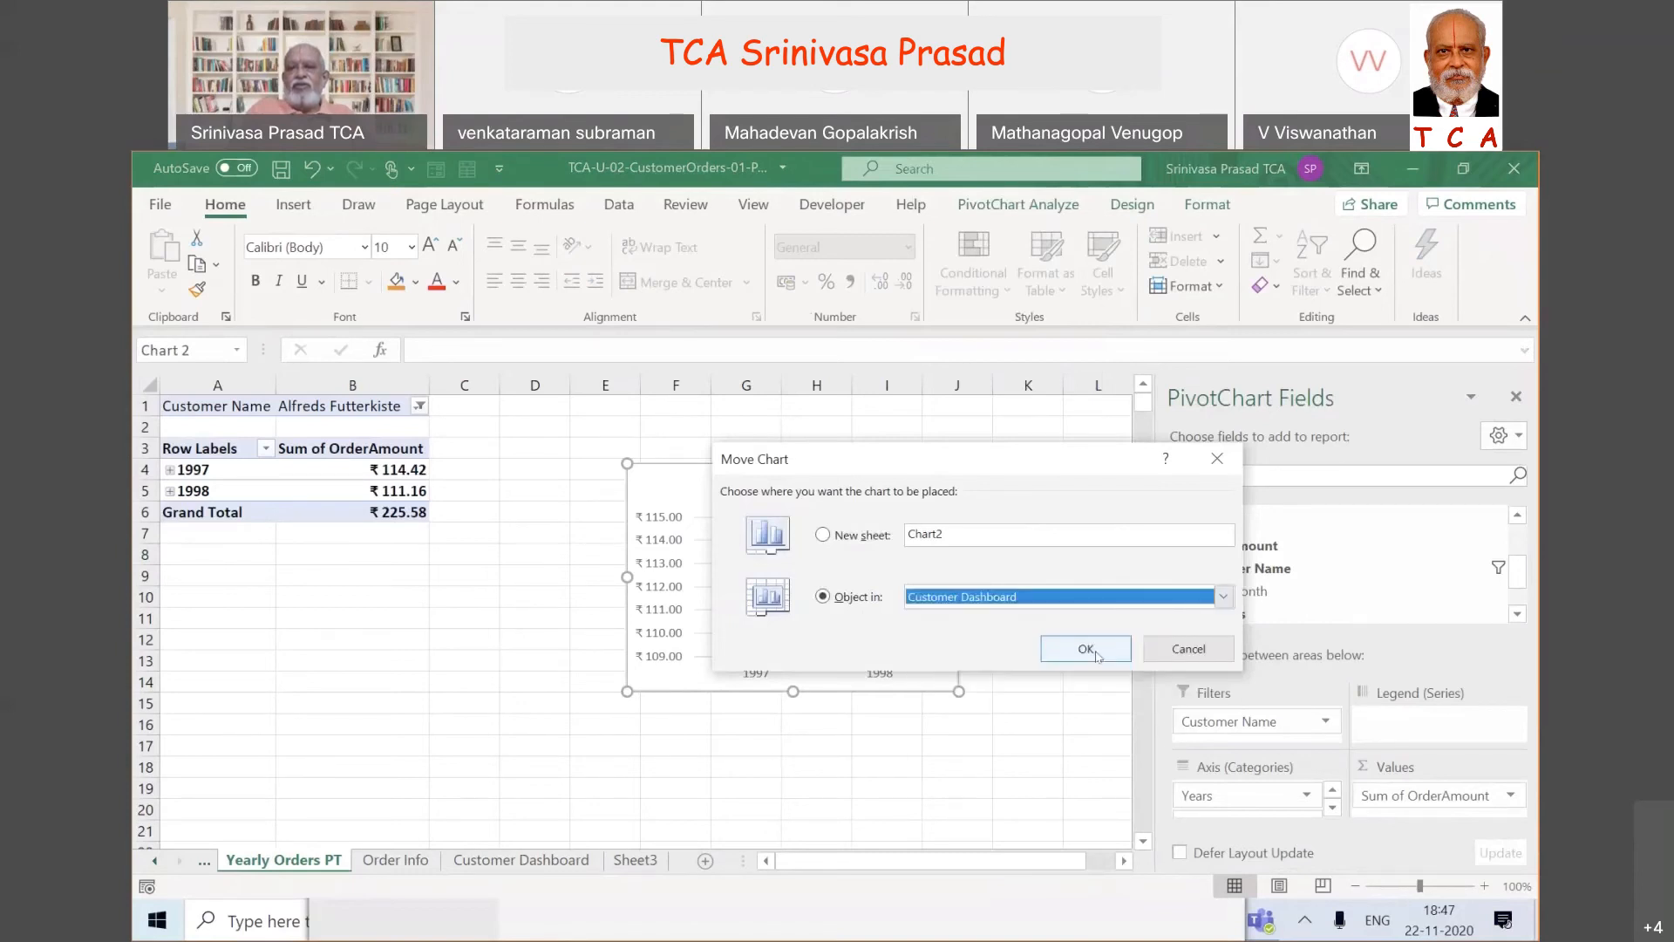
left_click(1087, 650)
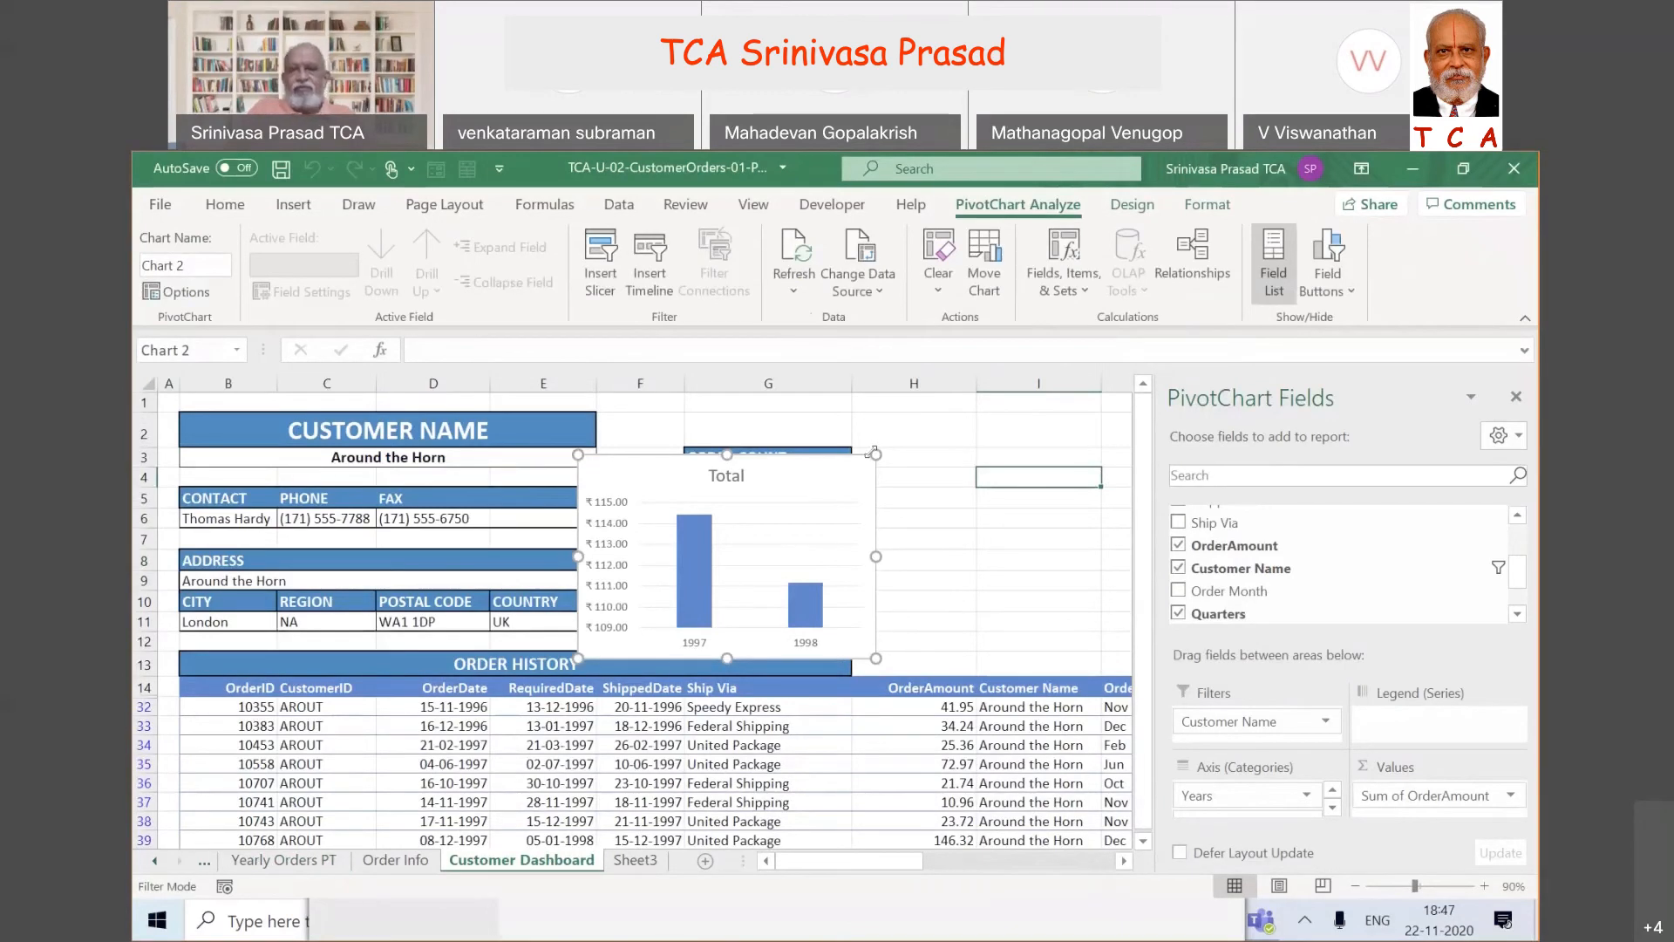
- Delete the PivotChart from the Customer Dashboard sheet
left_click(933, 550)
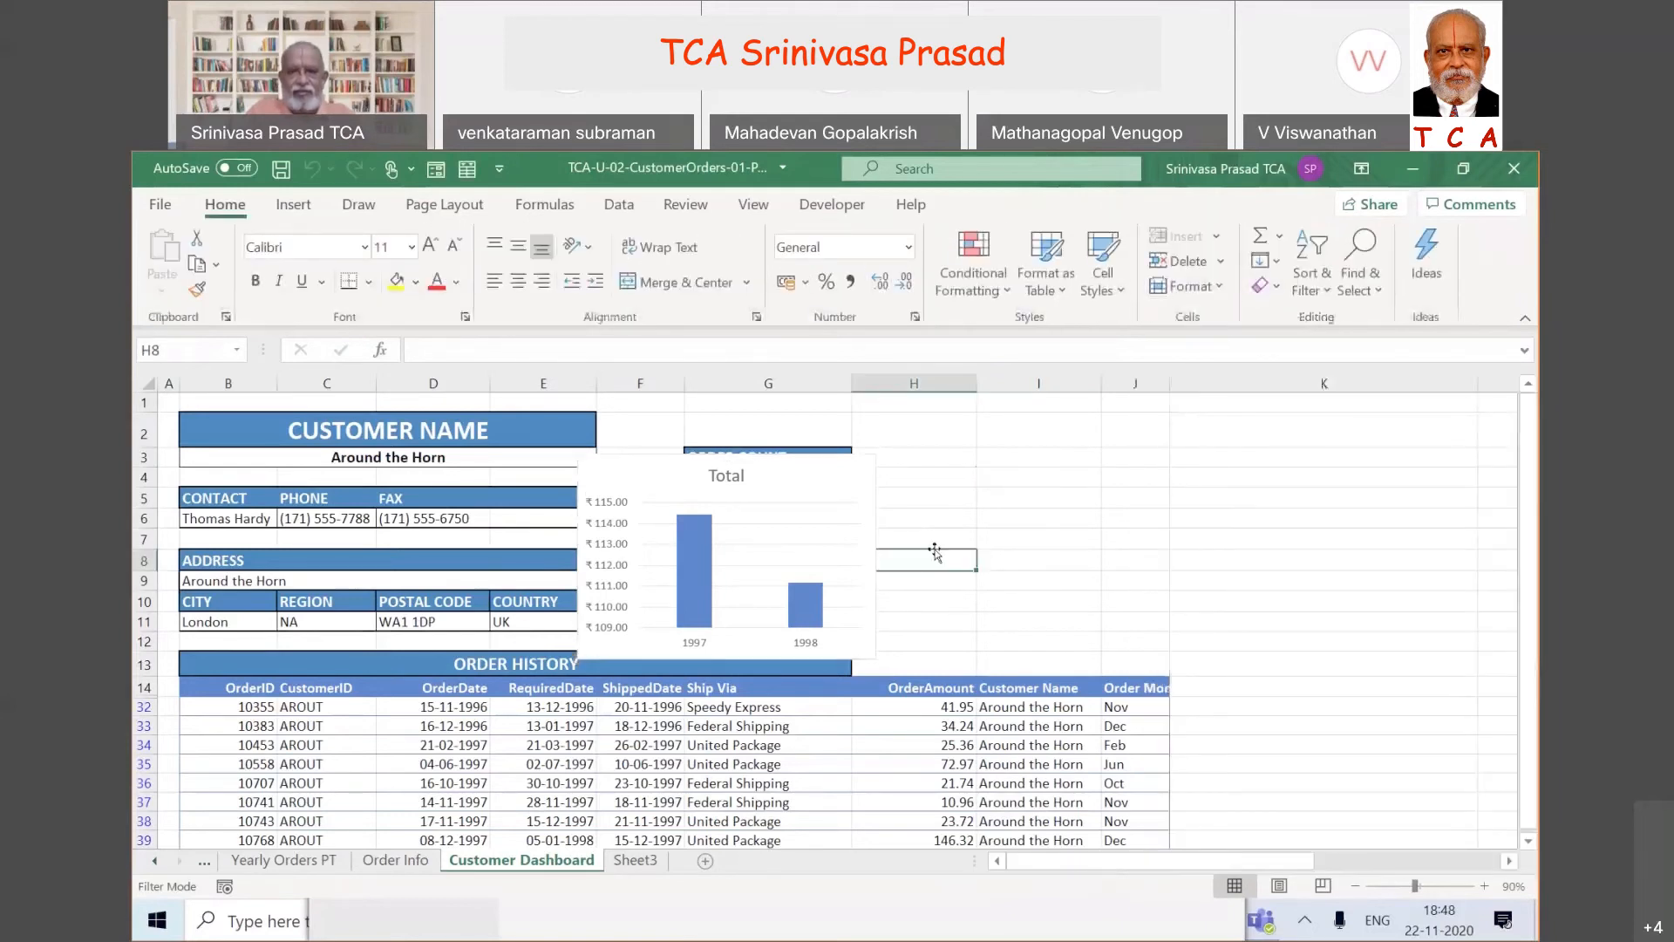
left_click(835, 478)
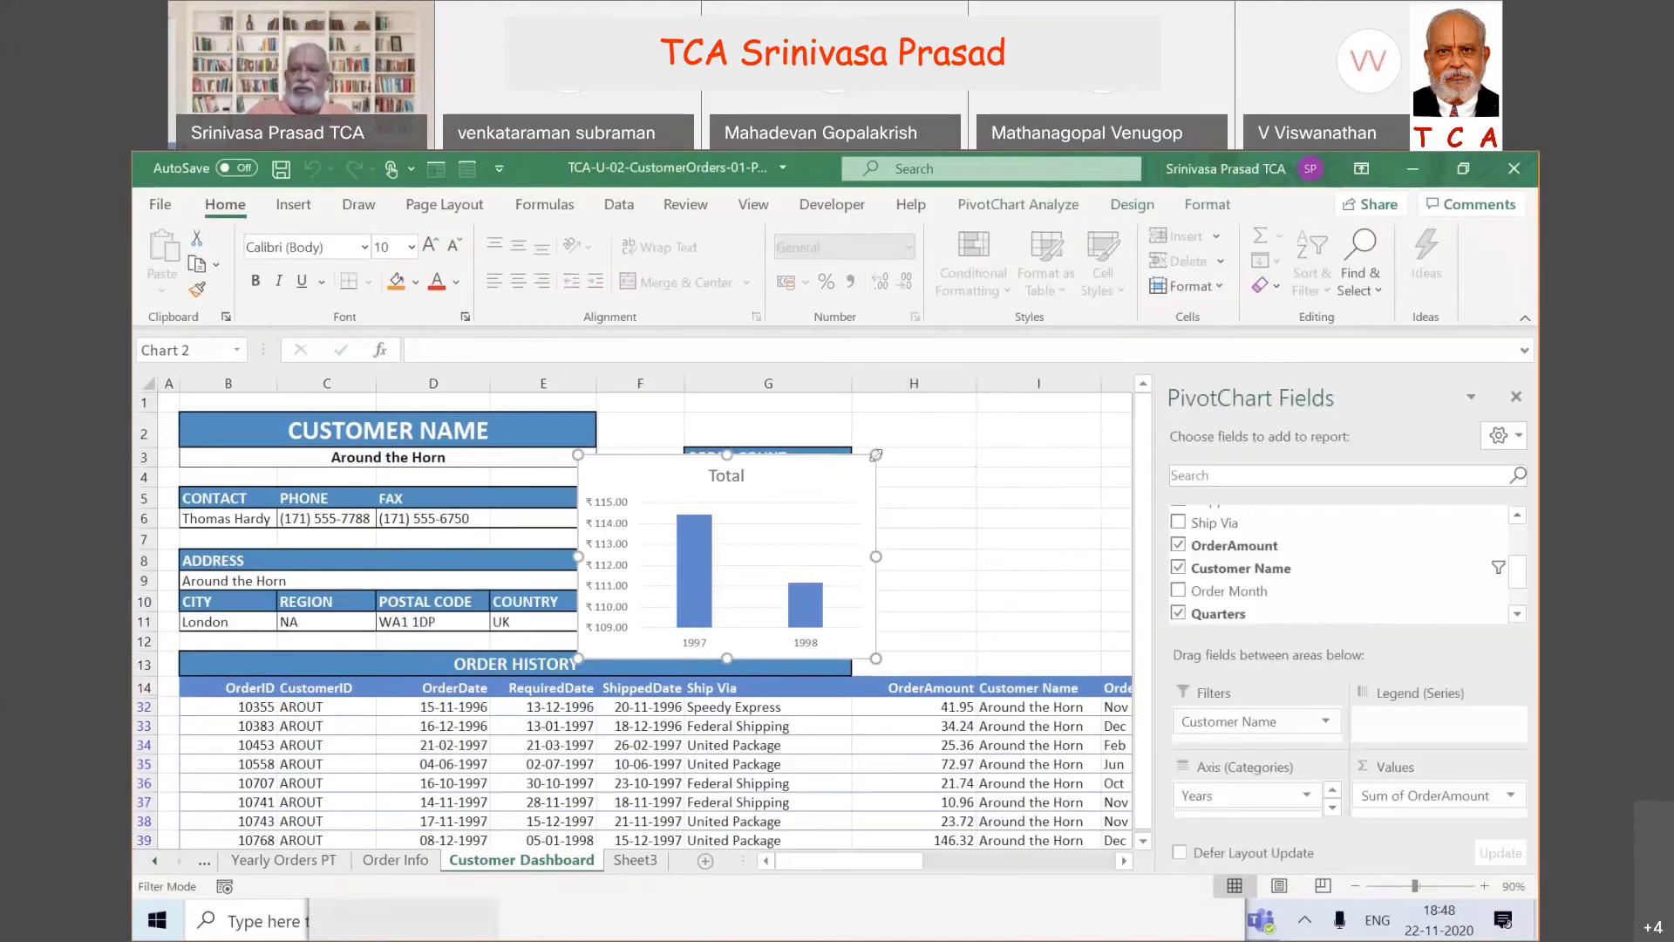
key("Escape")
left_click_drag(875, 454, 407, 899)
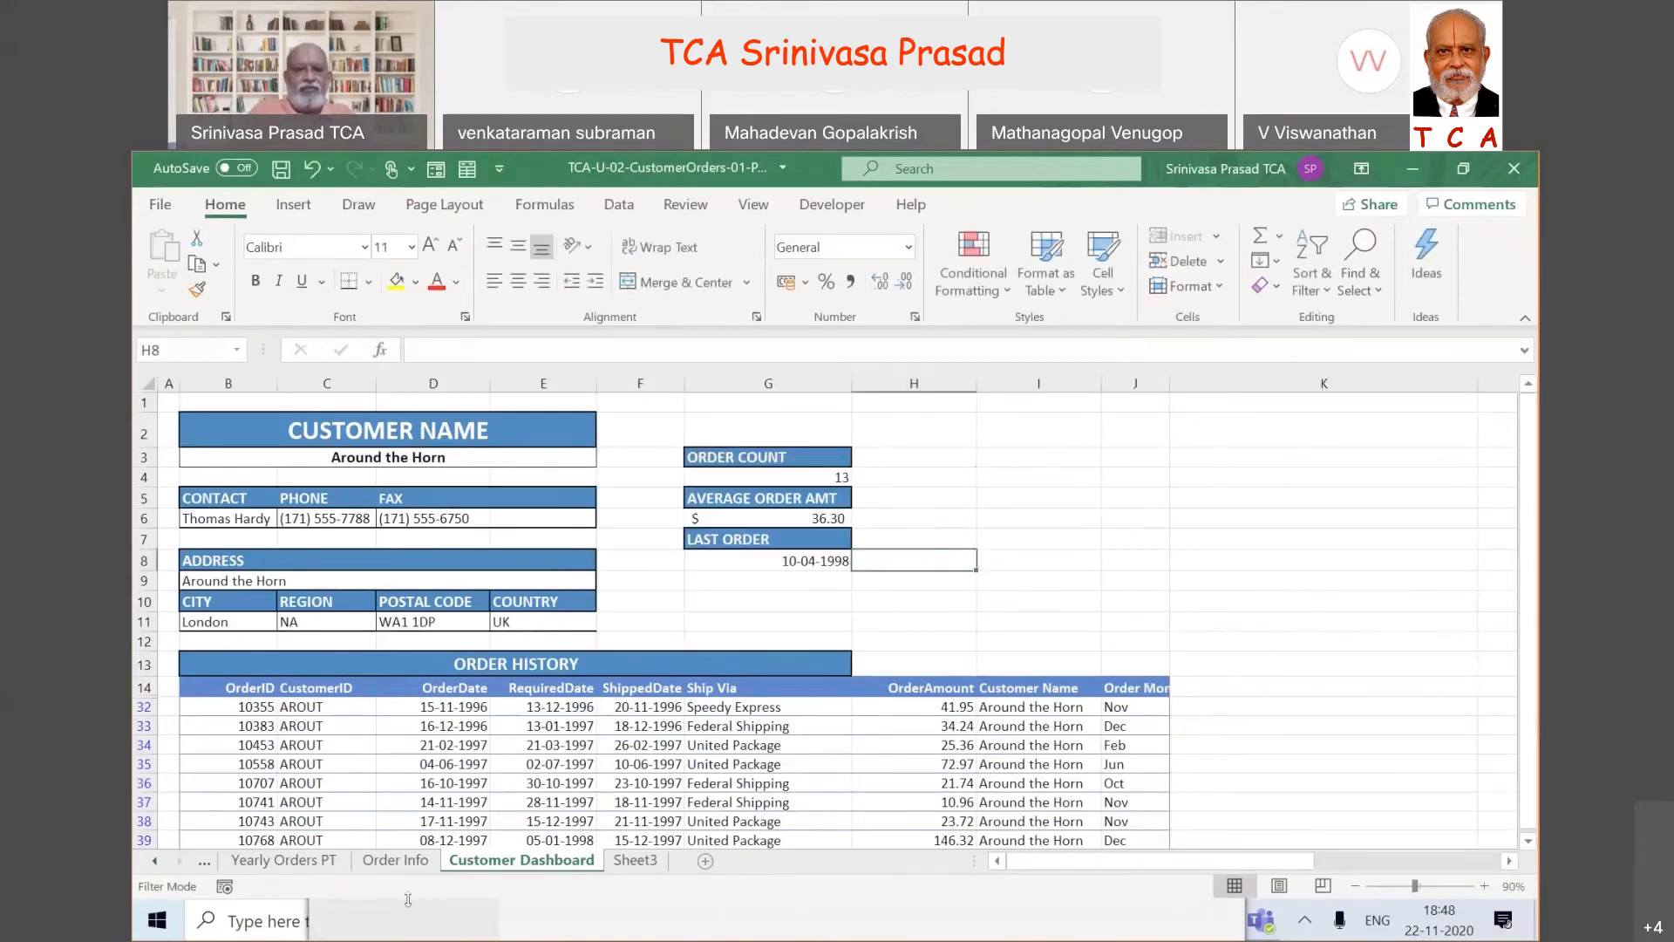
- Insert a new clustered column PivotChart from the PivotTable on the Yearly Orders PT sheet
left_click(284, 860)
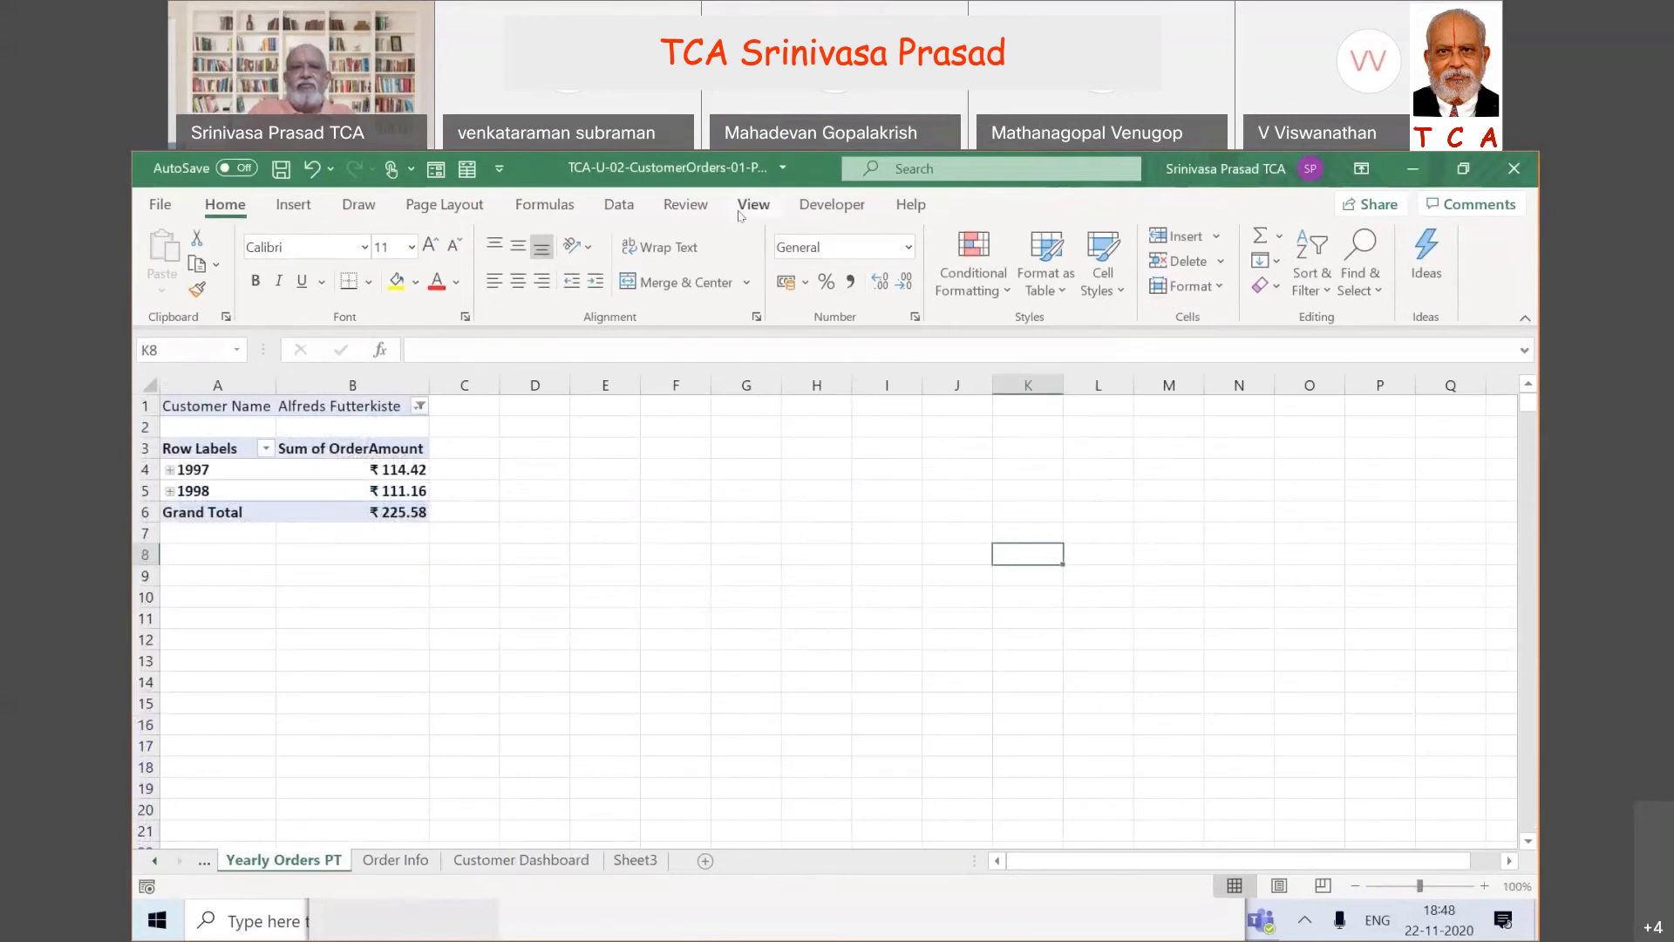
left_click(289, 496)
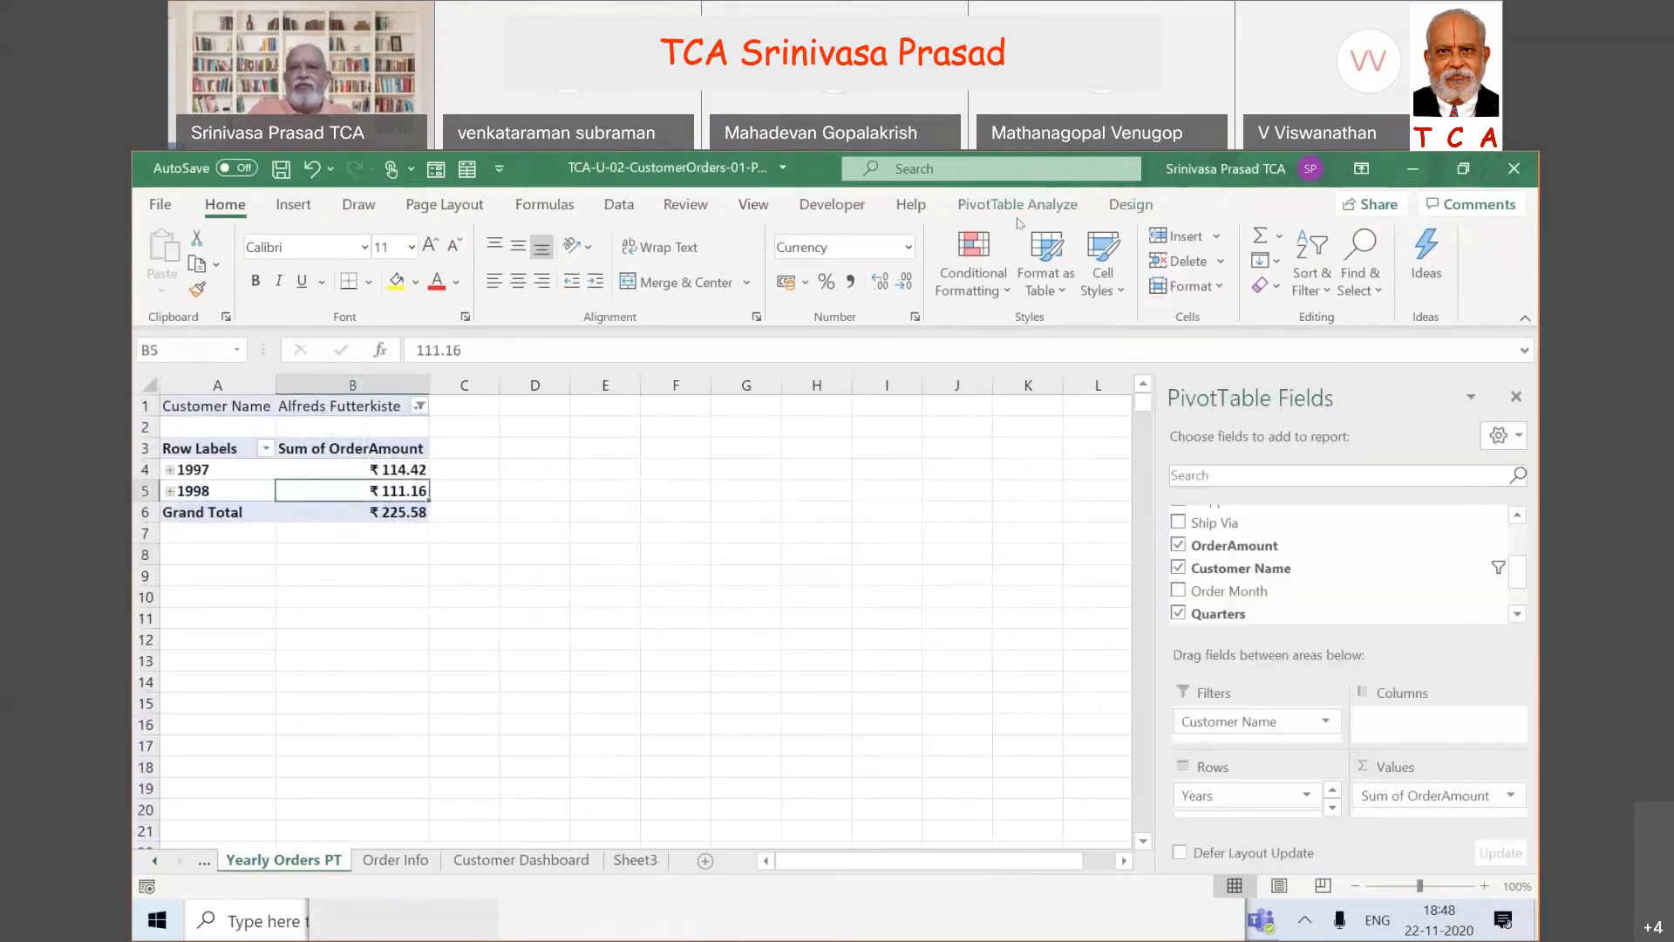
left_click(1030, 199)
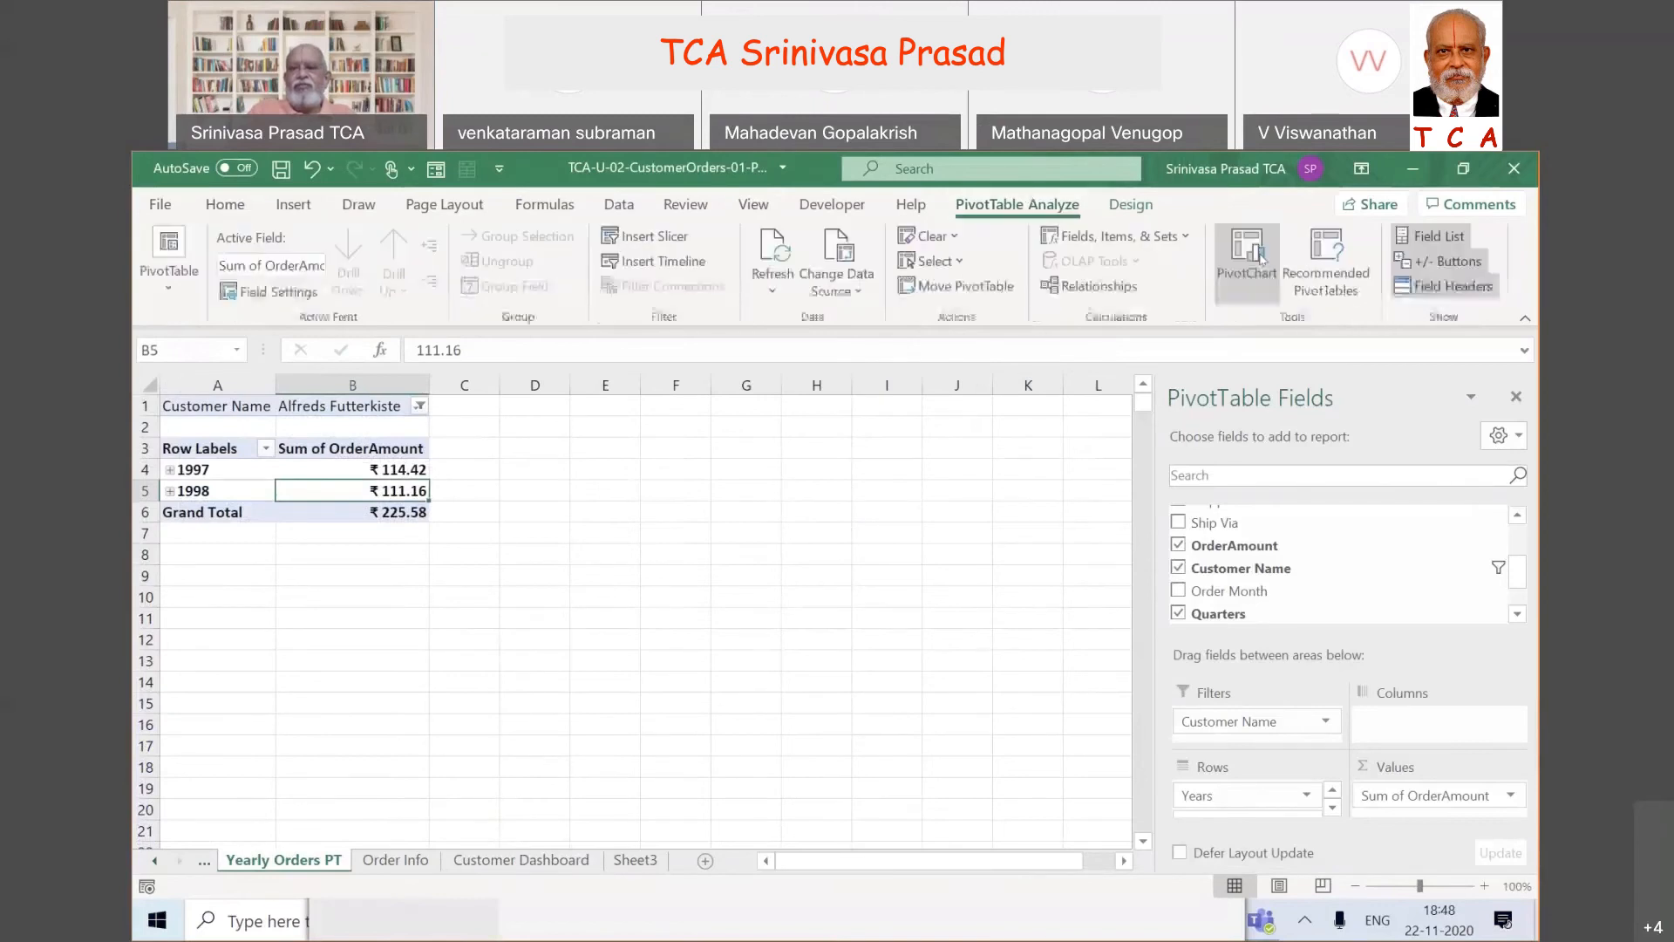
left_click(1259, 258)
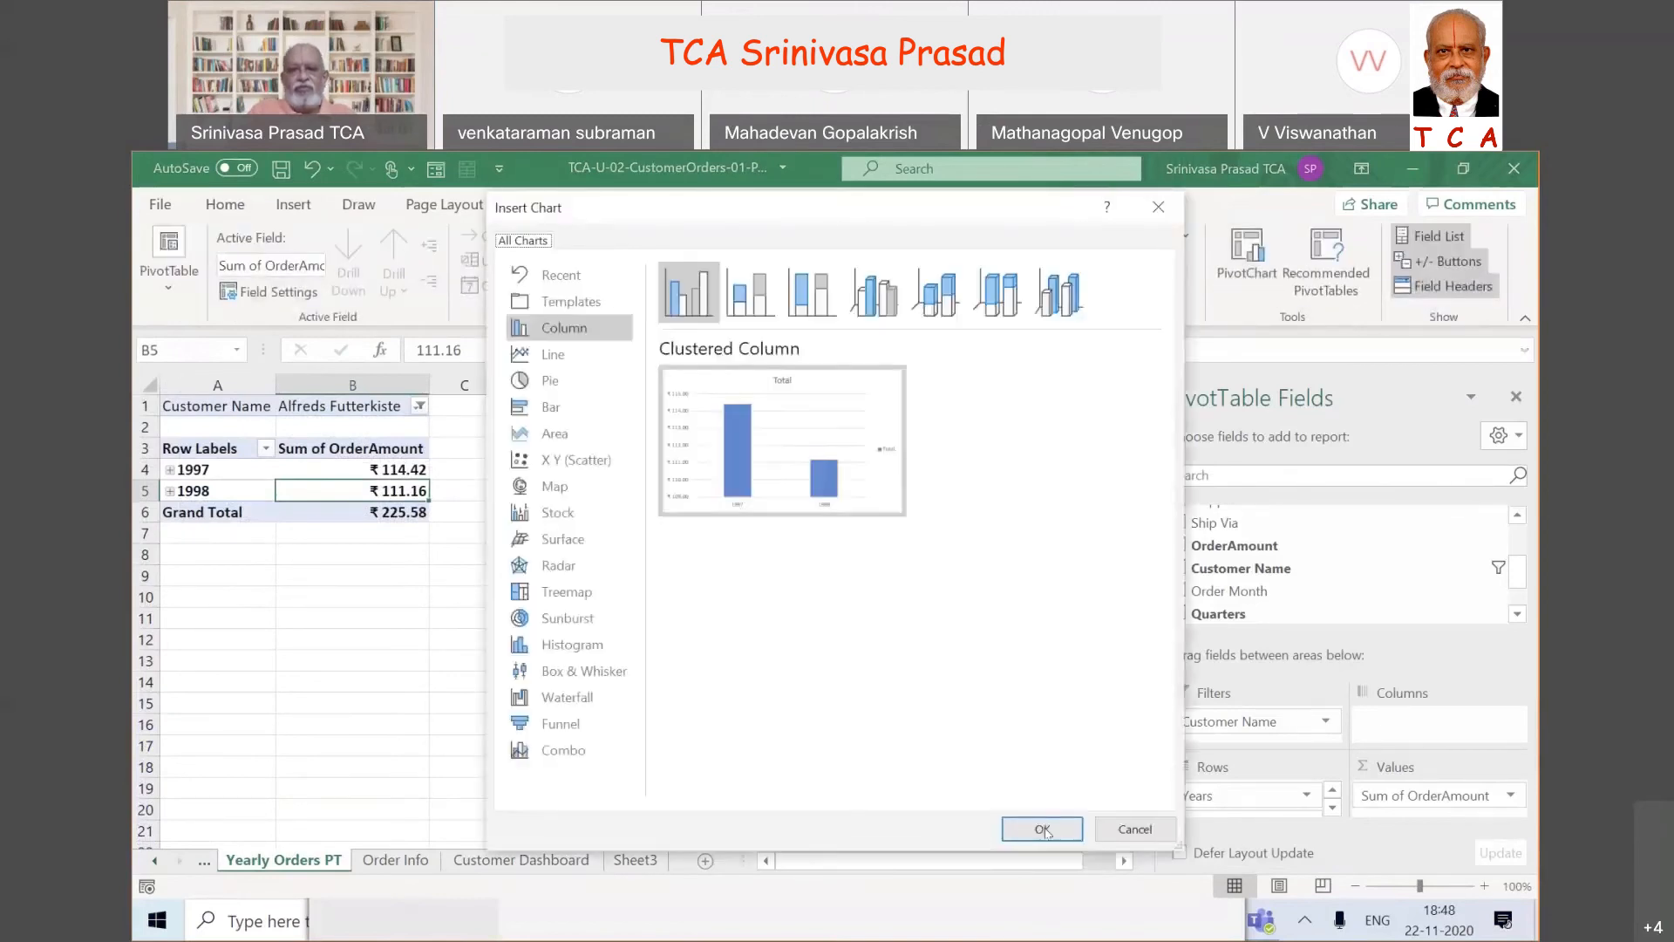
left_click(1041, 825)
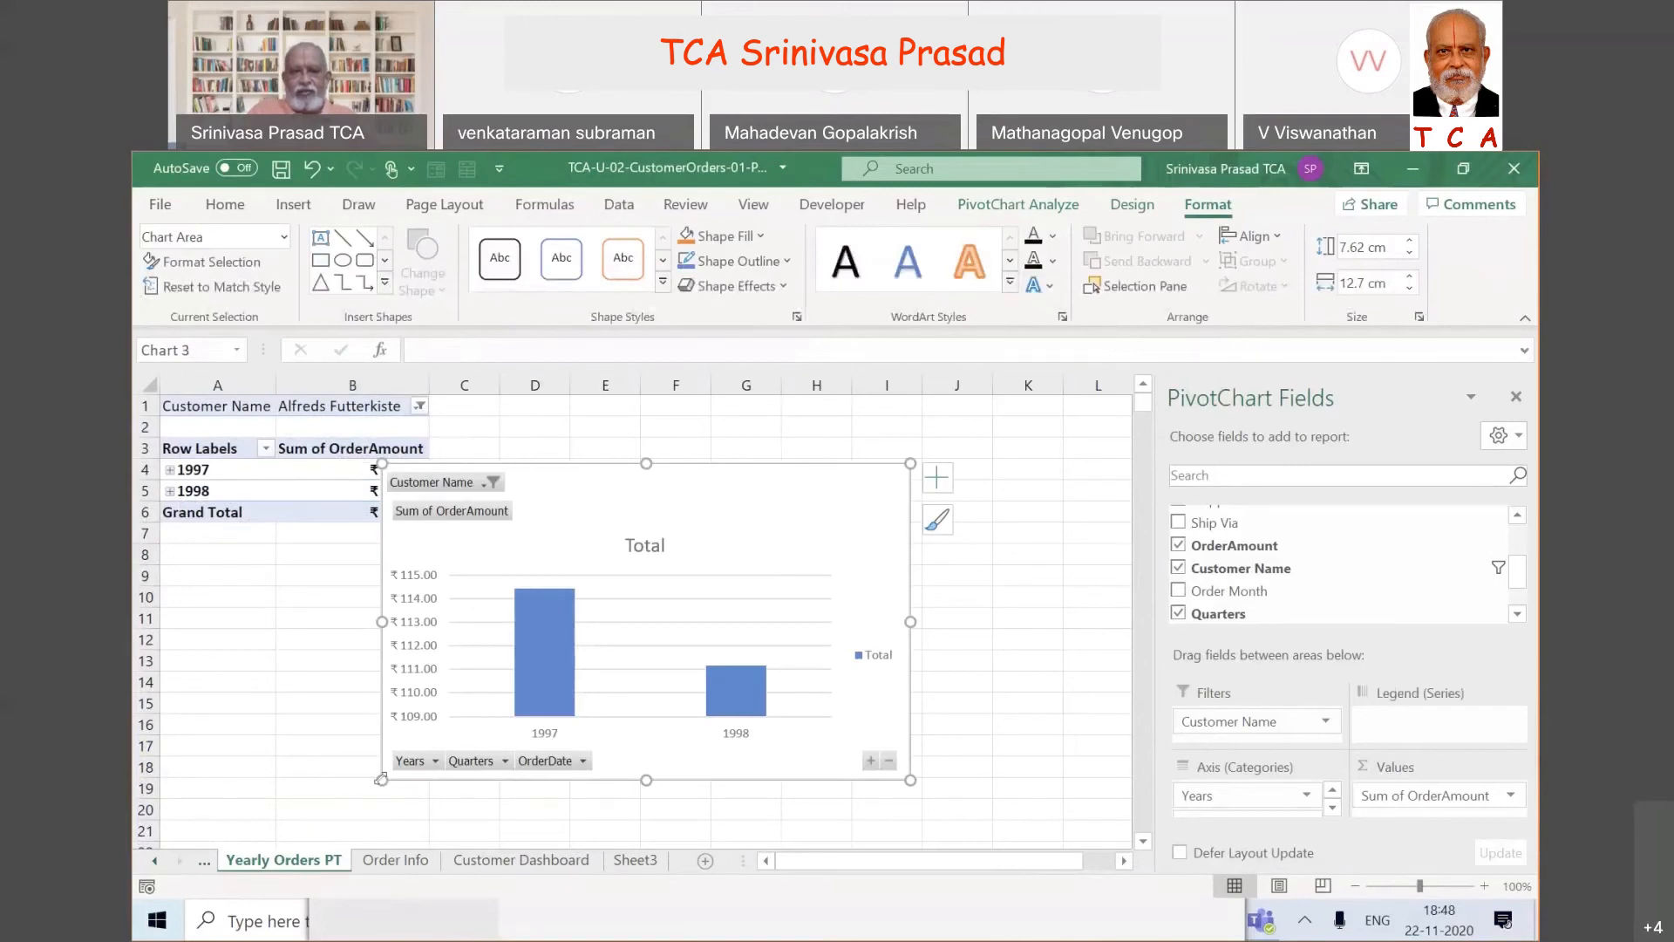
- Shrink the new PivotChart to about 5.05 cm high by 8.78 cm wide and move it over columns G to K
left_click_drag(381, 779, 545, 671)
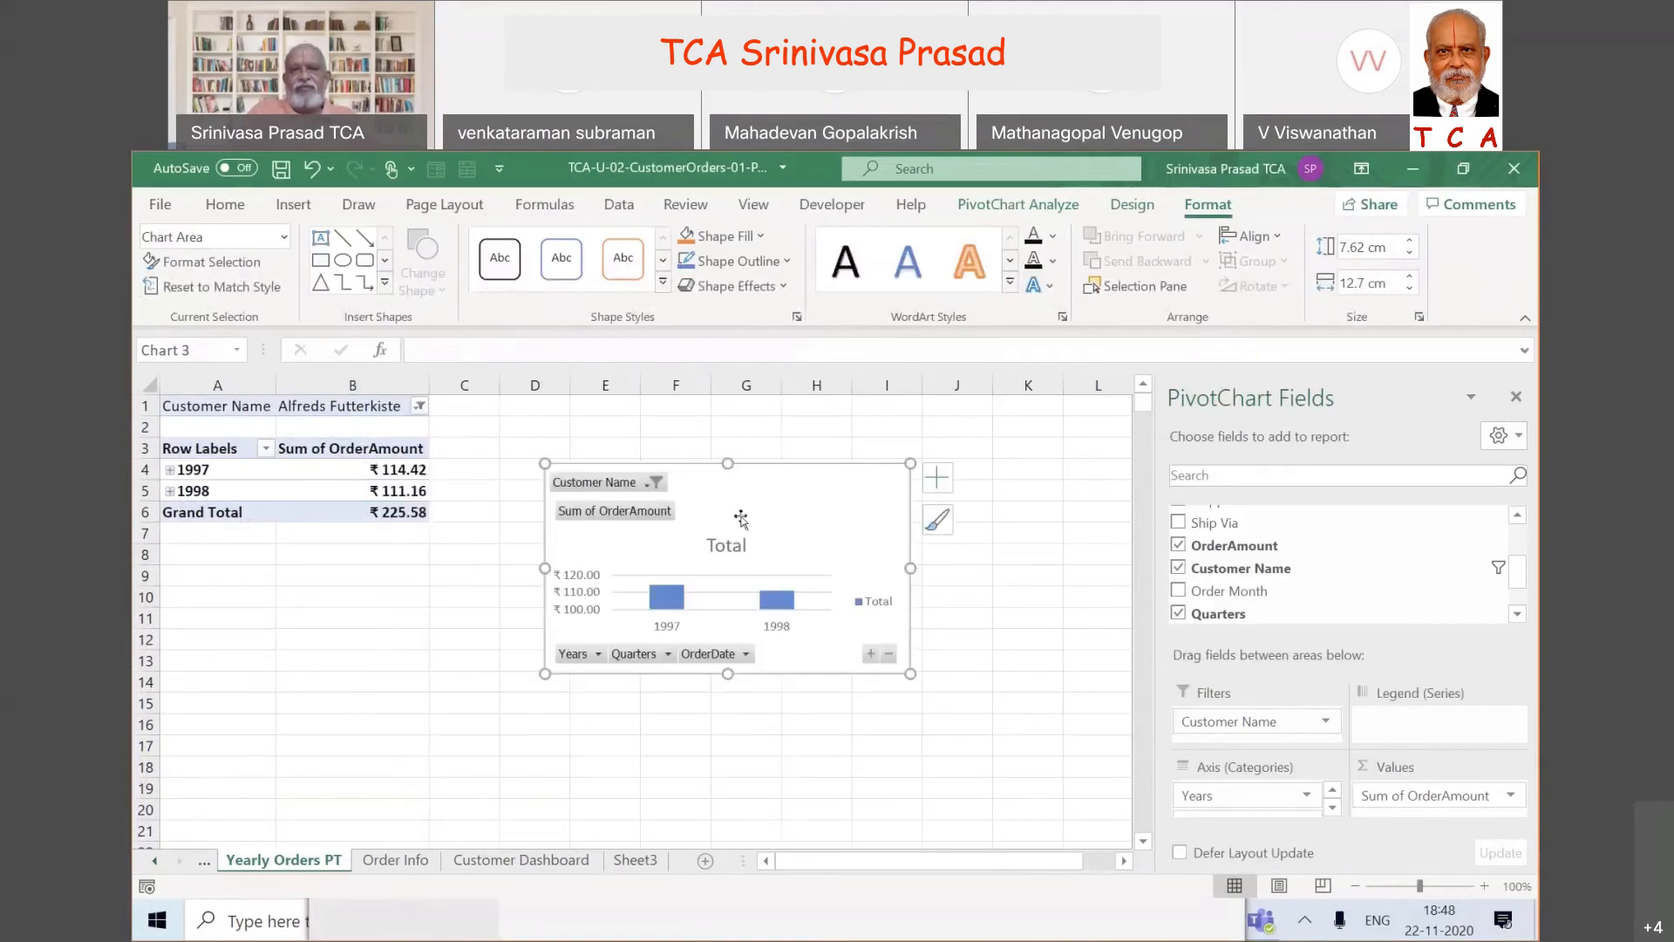
left_click_drag(828, 485, 908, 467)
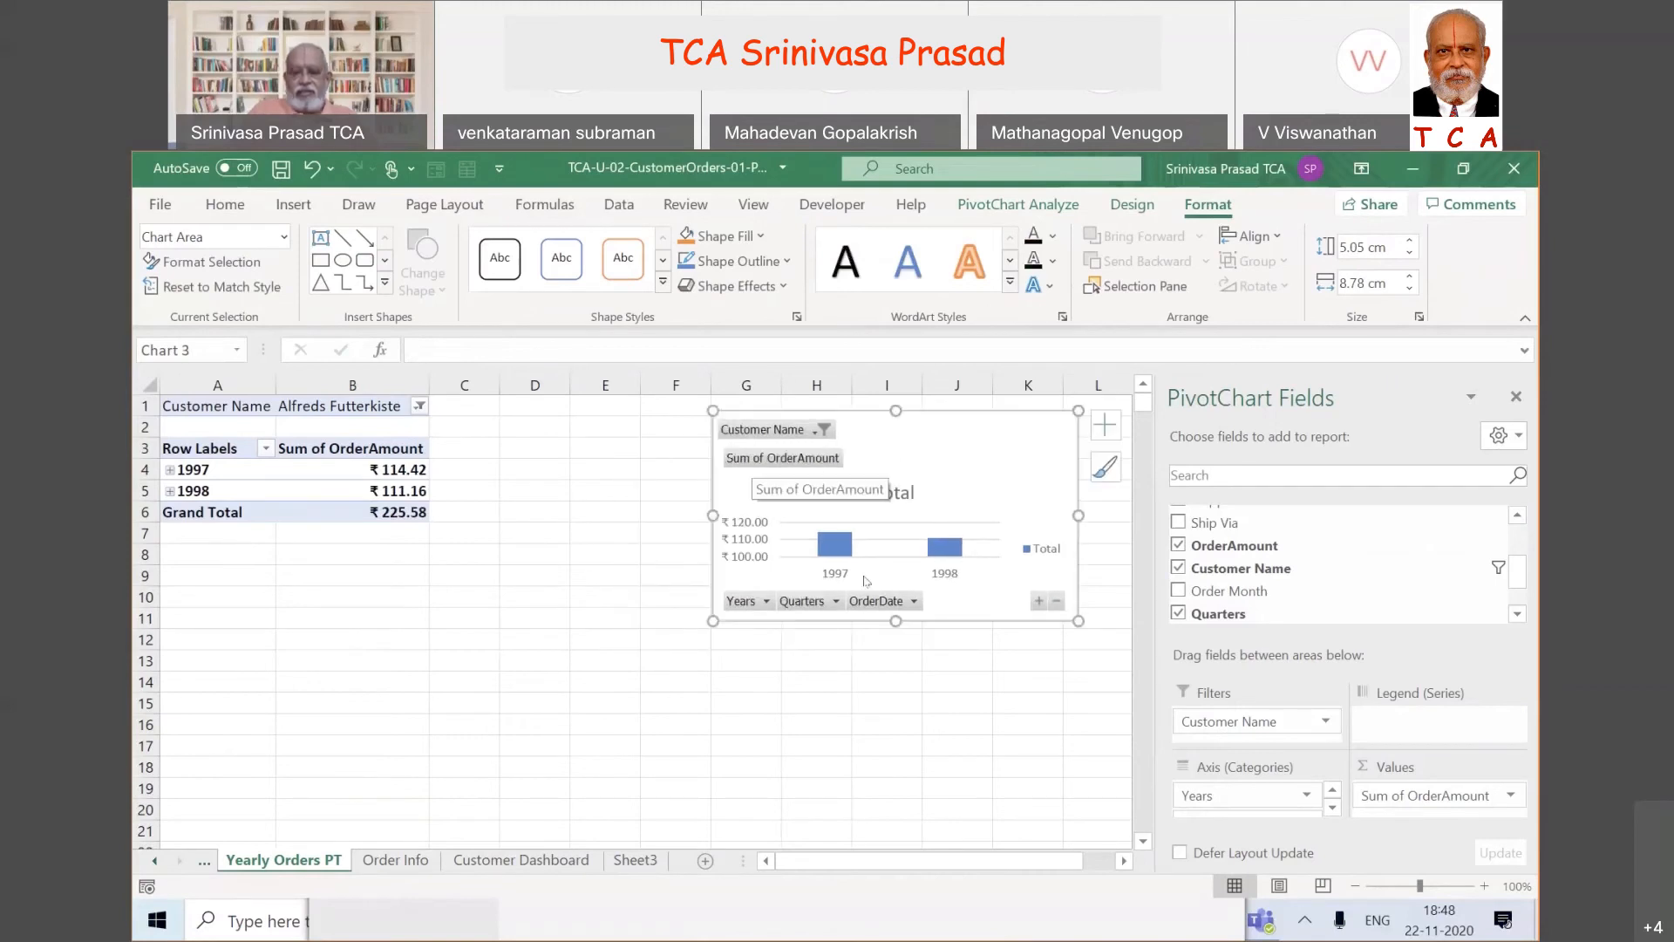
- Hide all field buttons on the PivotChart and delete its legend
right_click(755, 457)
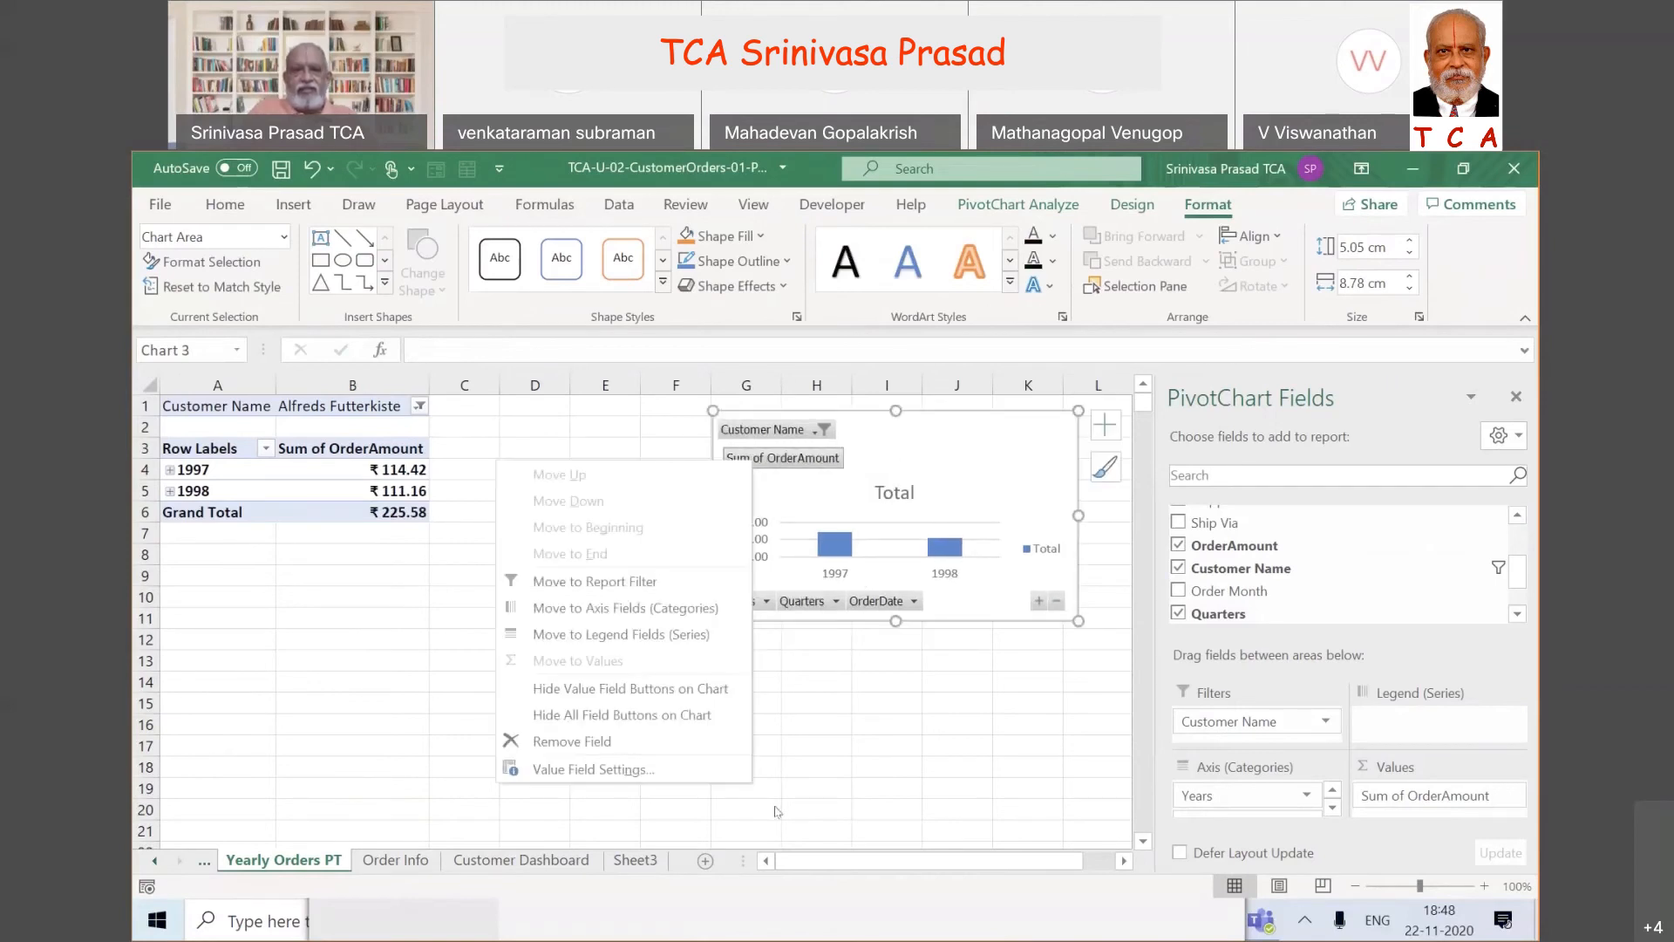
left_click(677, 714)
left_click(1032, 537)
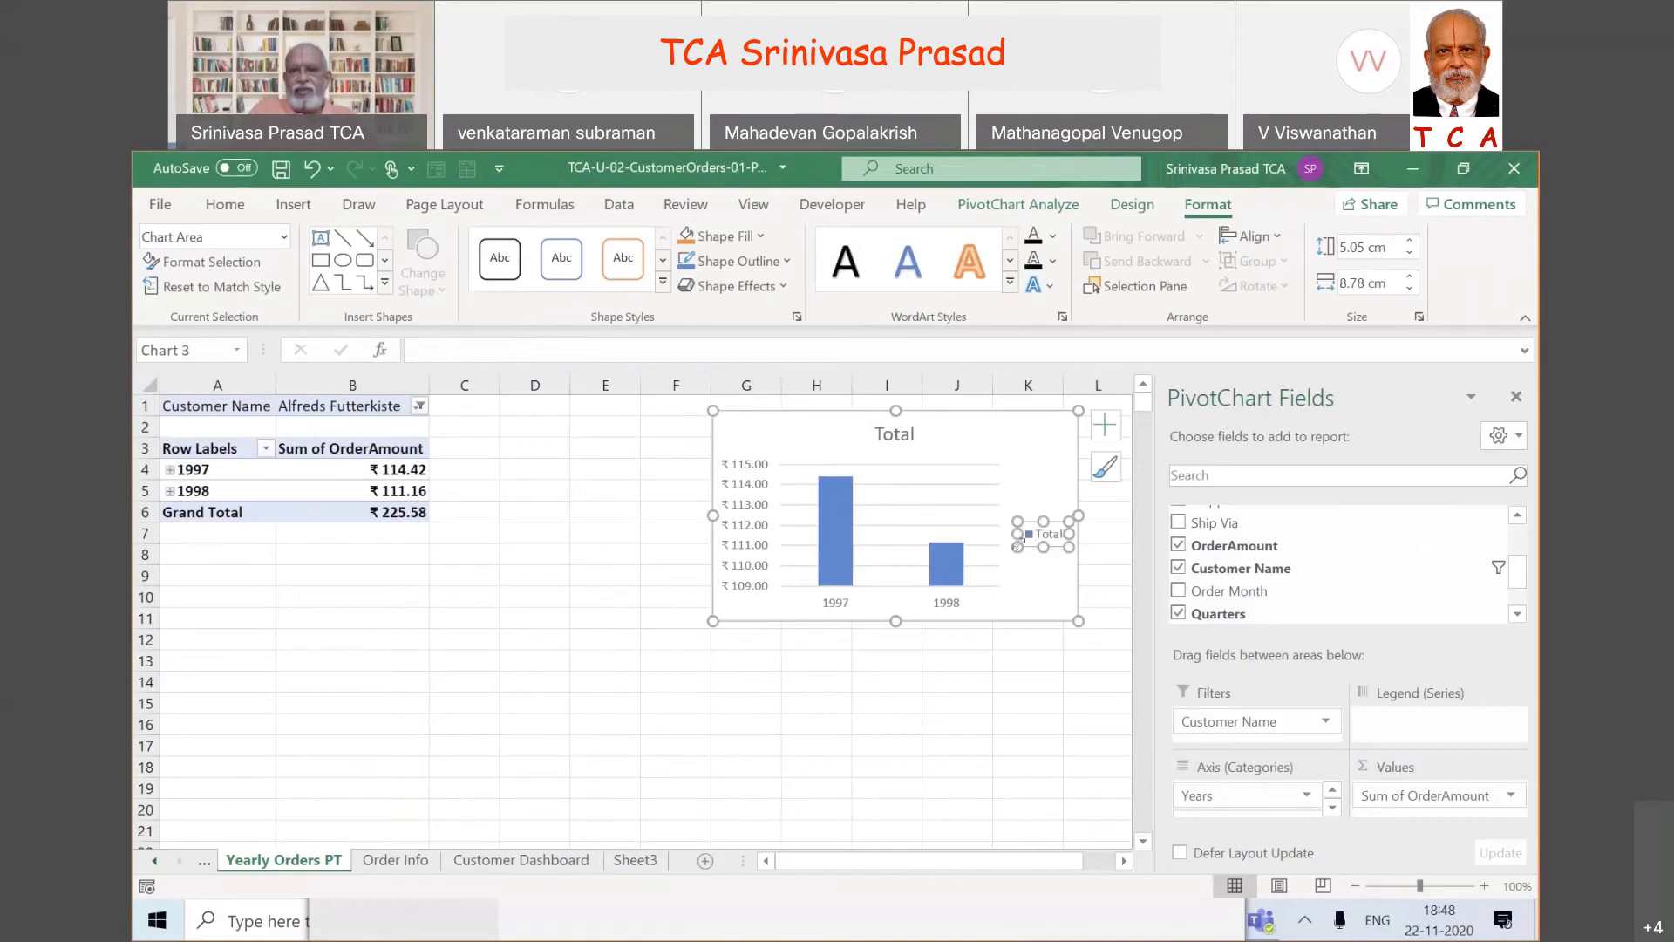
key("Delete")
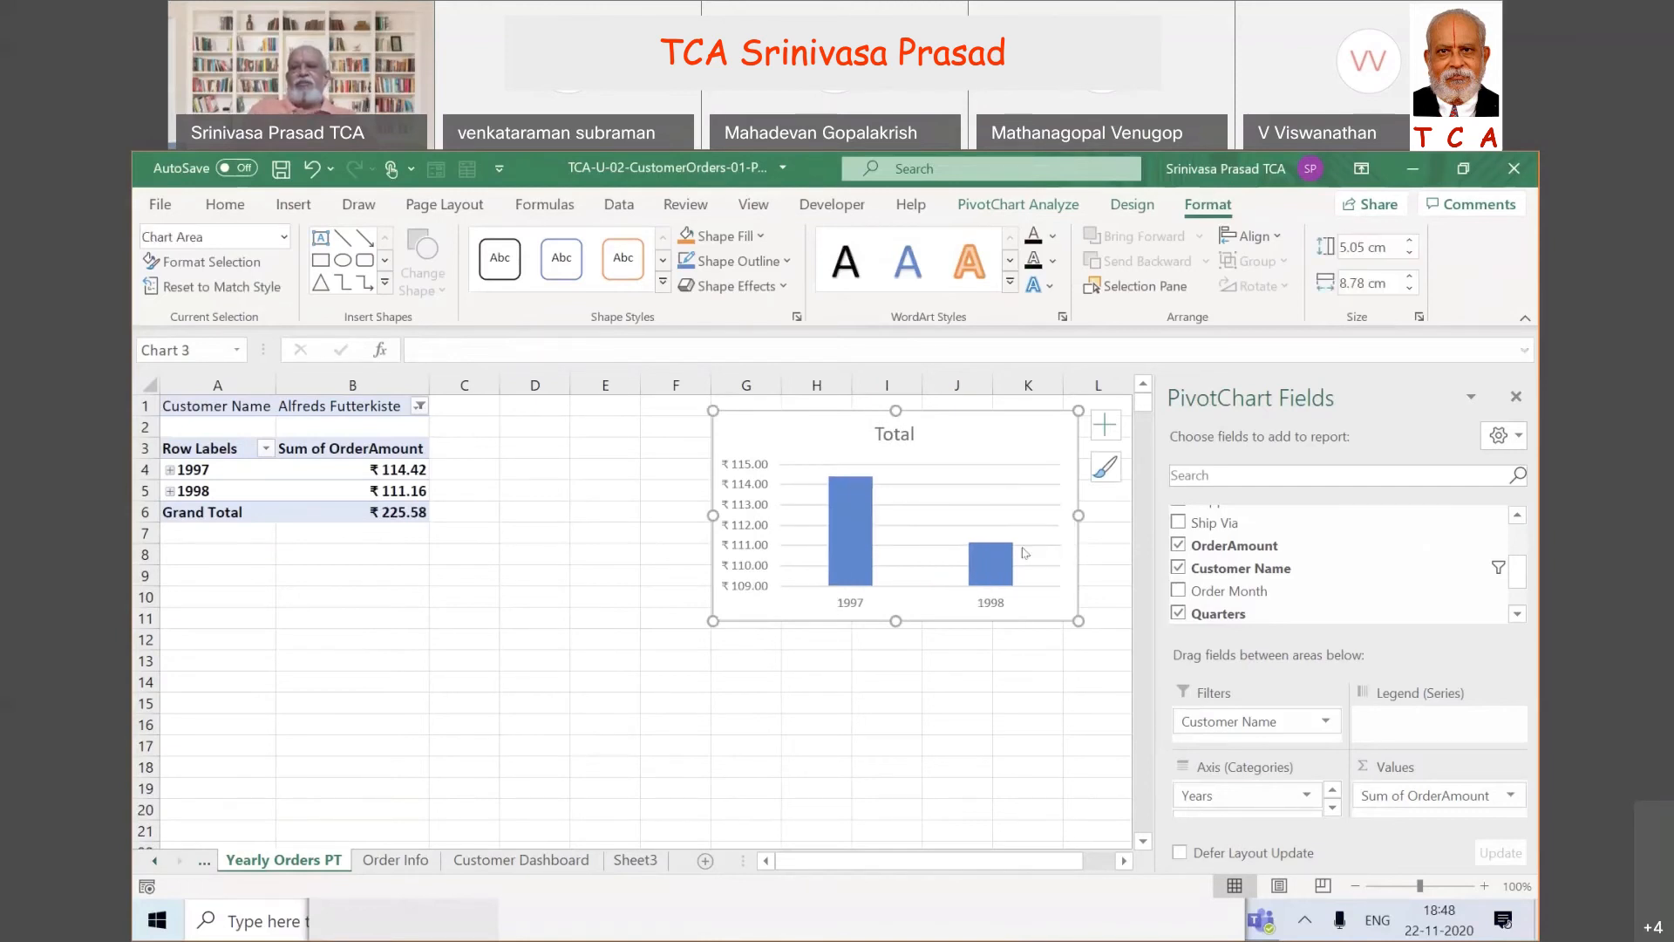
left_click(980, 655)
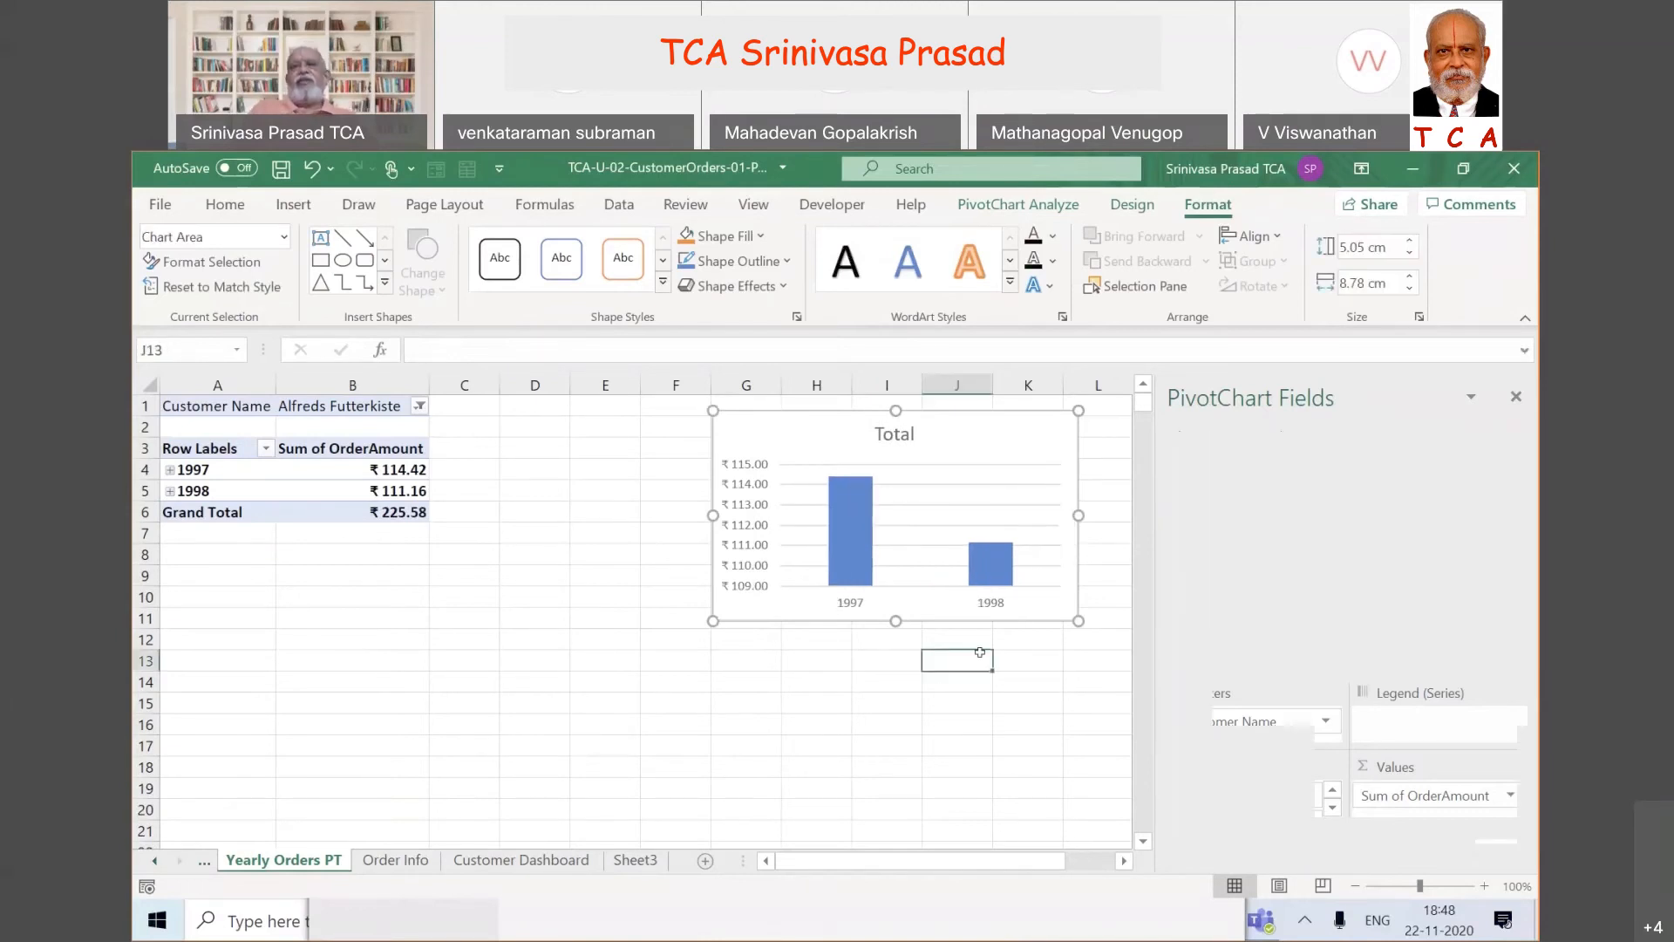
left_click(988, 442)
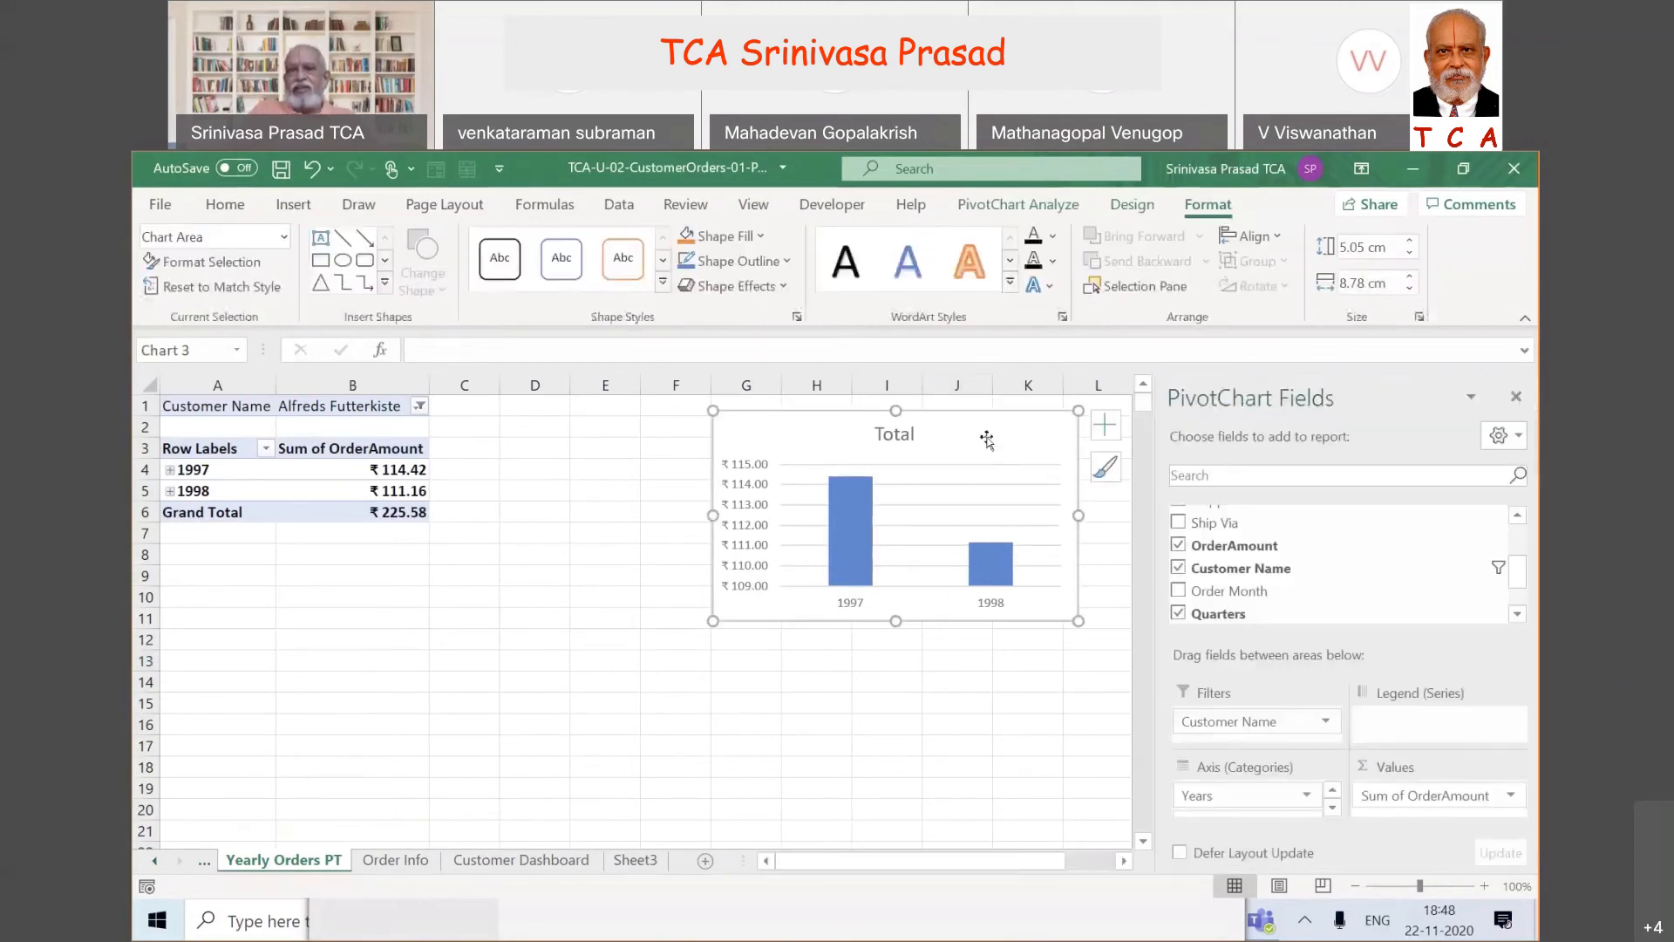
left_click(938, 664)
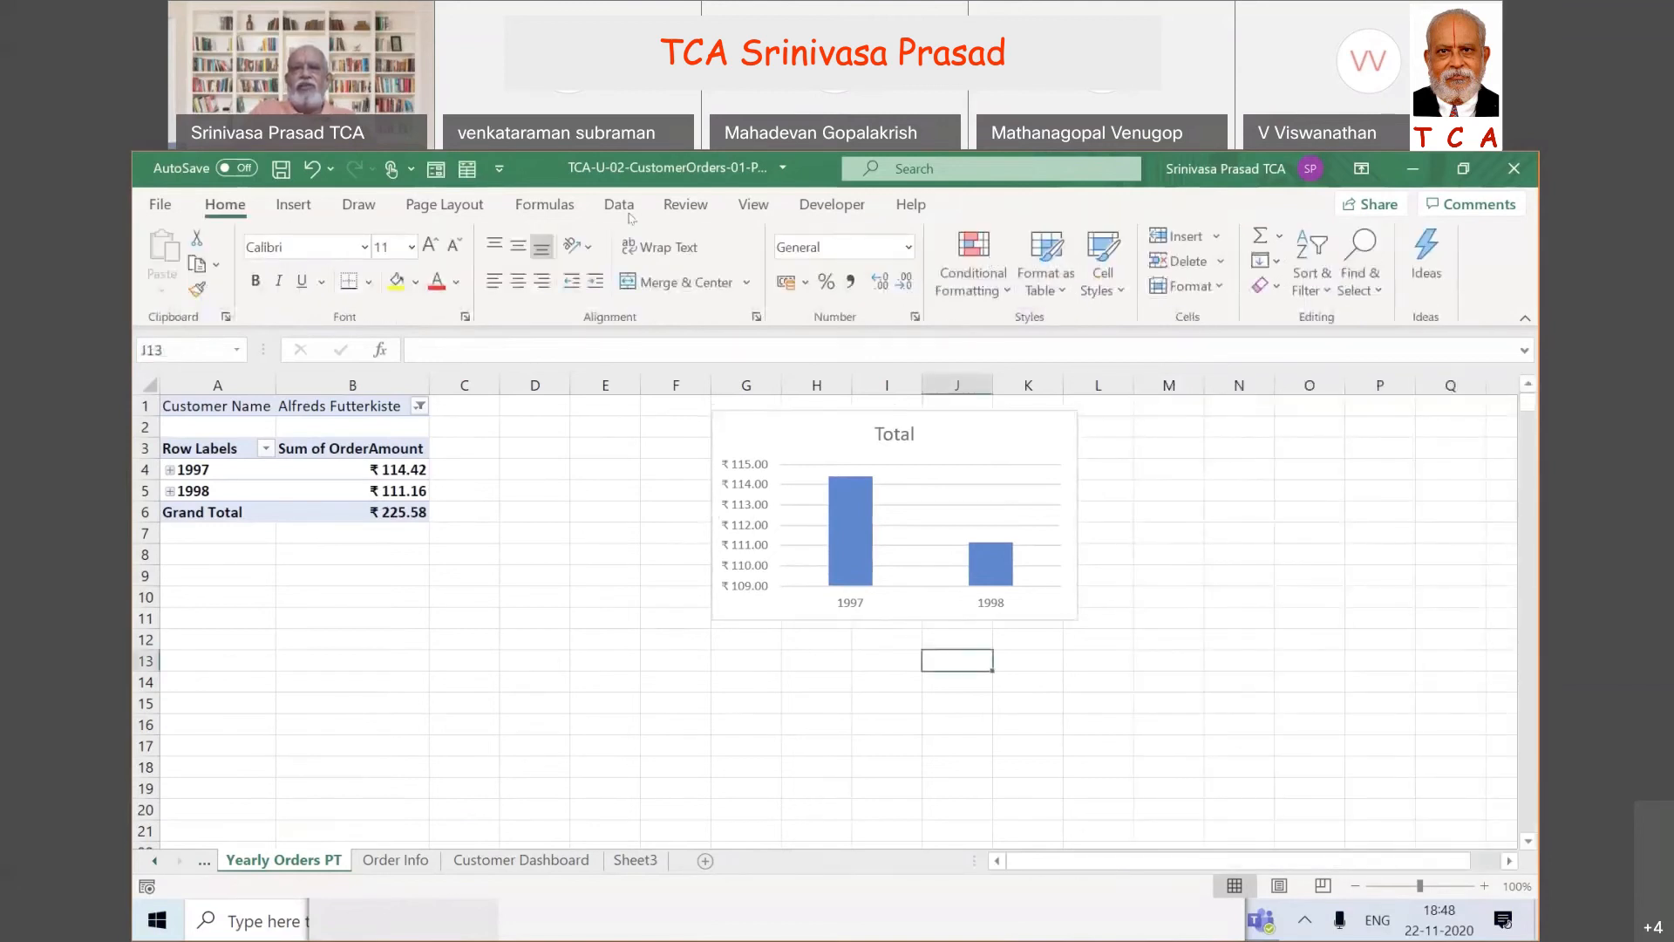
- Move the cleaned-up PivotChart to the Customer Dashboard sheet as an object
left_click(314, 488)
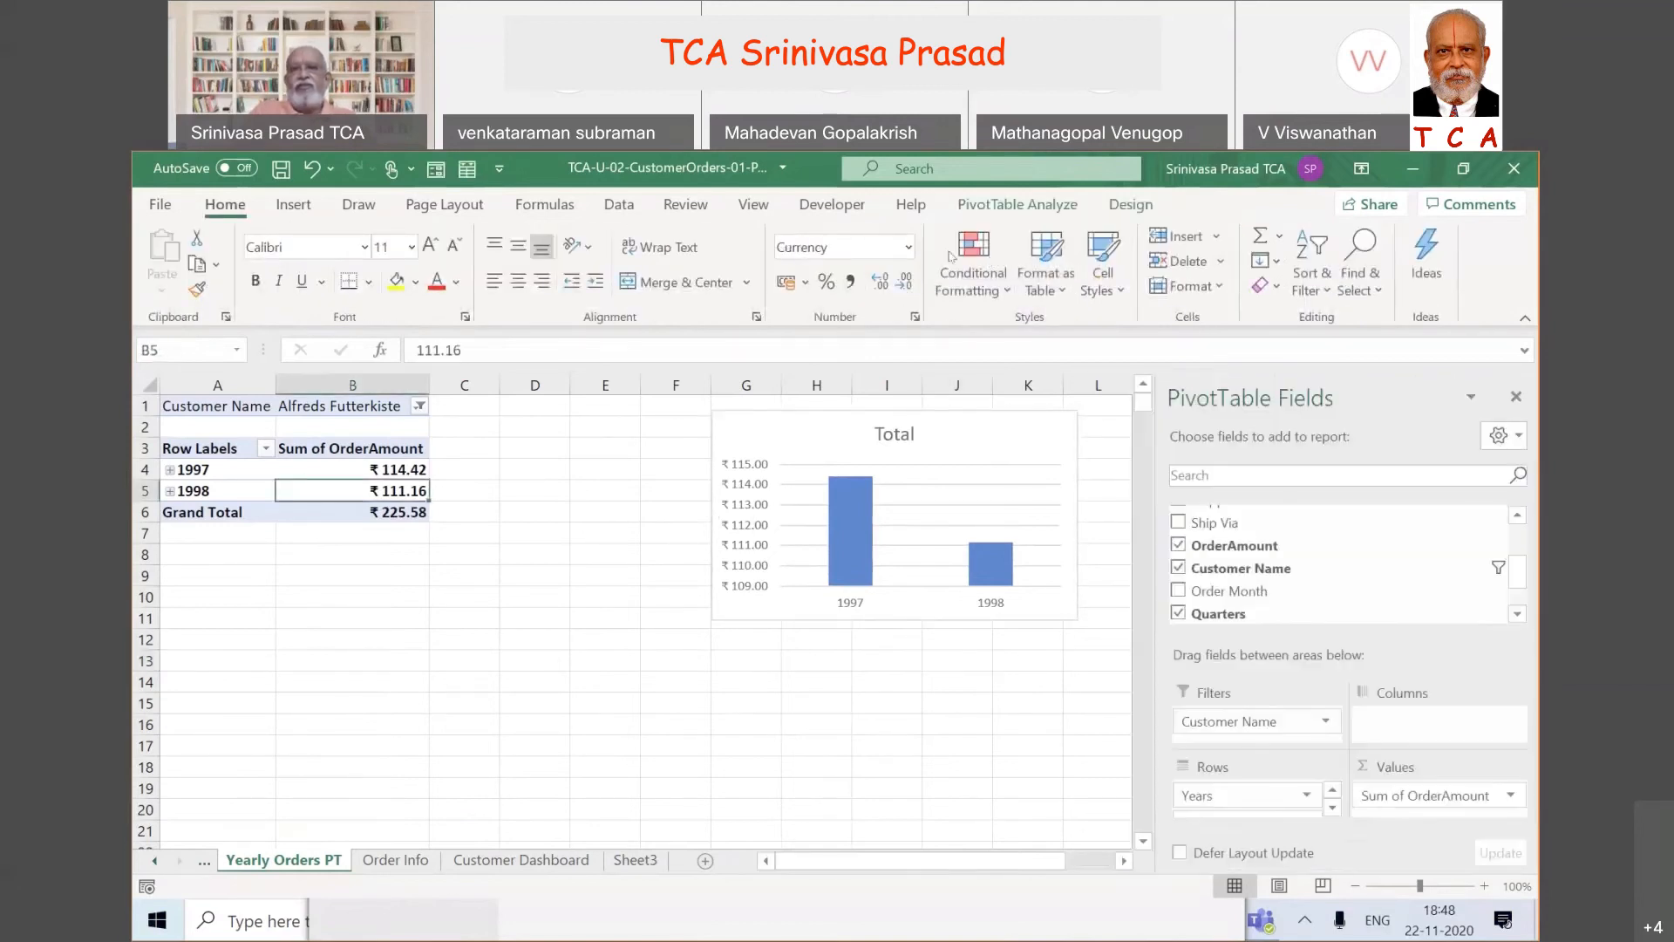
left_click(983, 209)
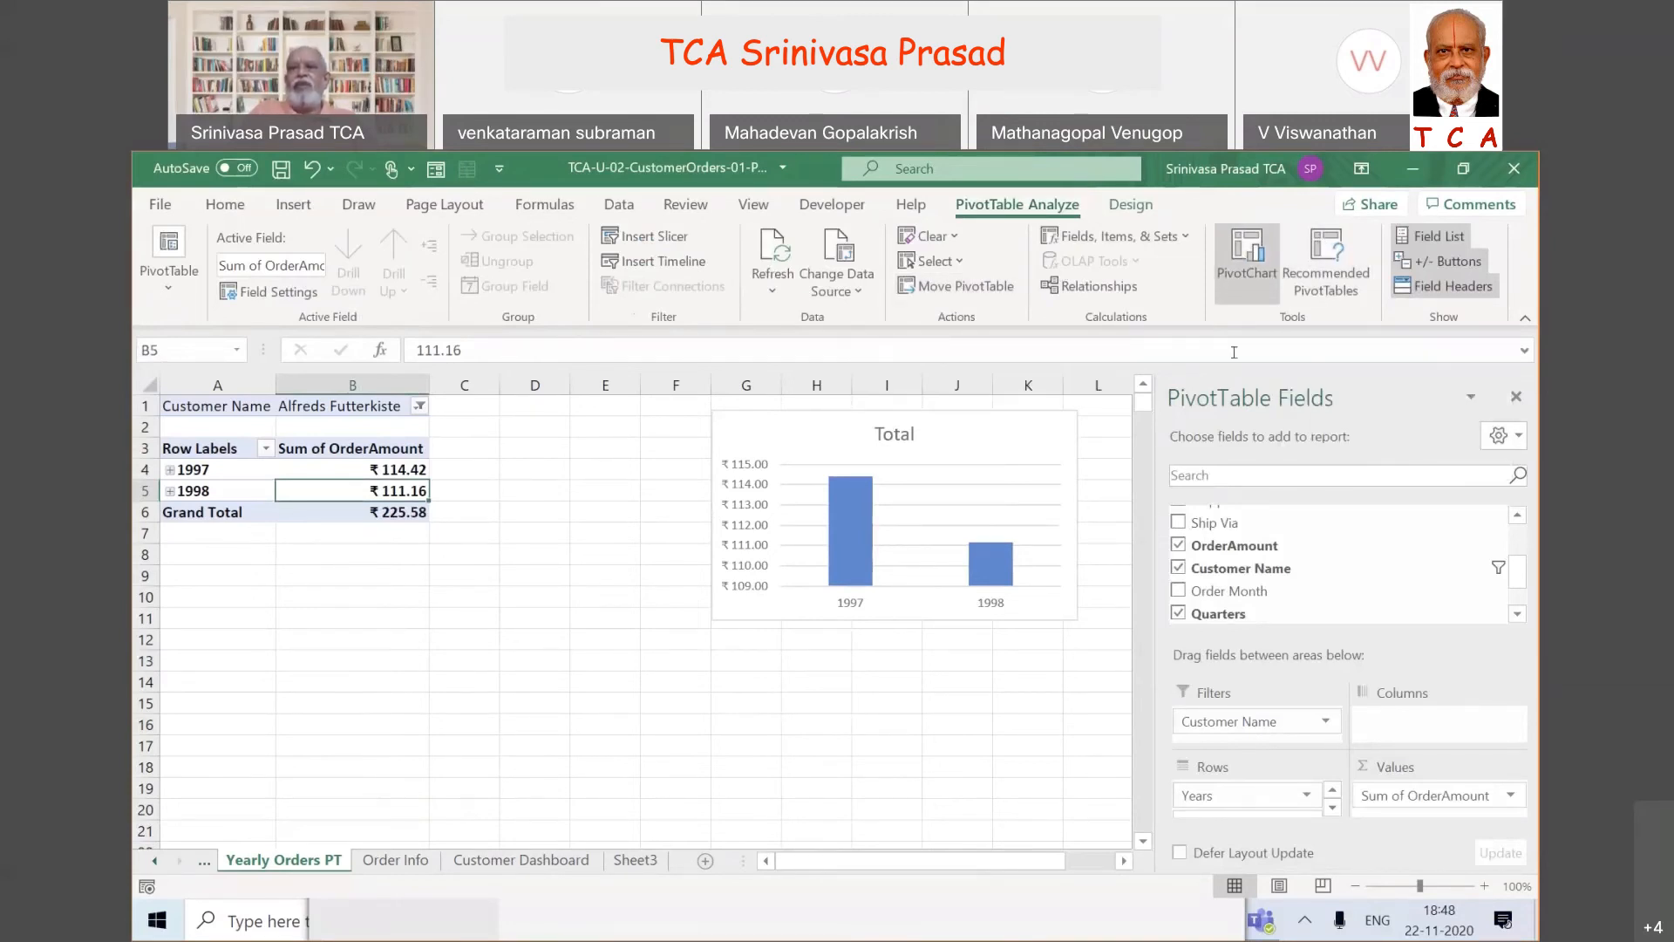
left_click(975, 491)
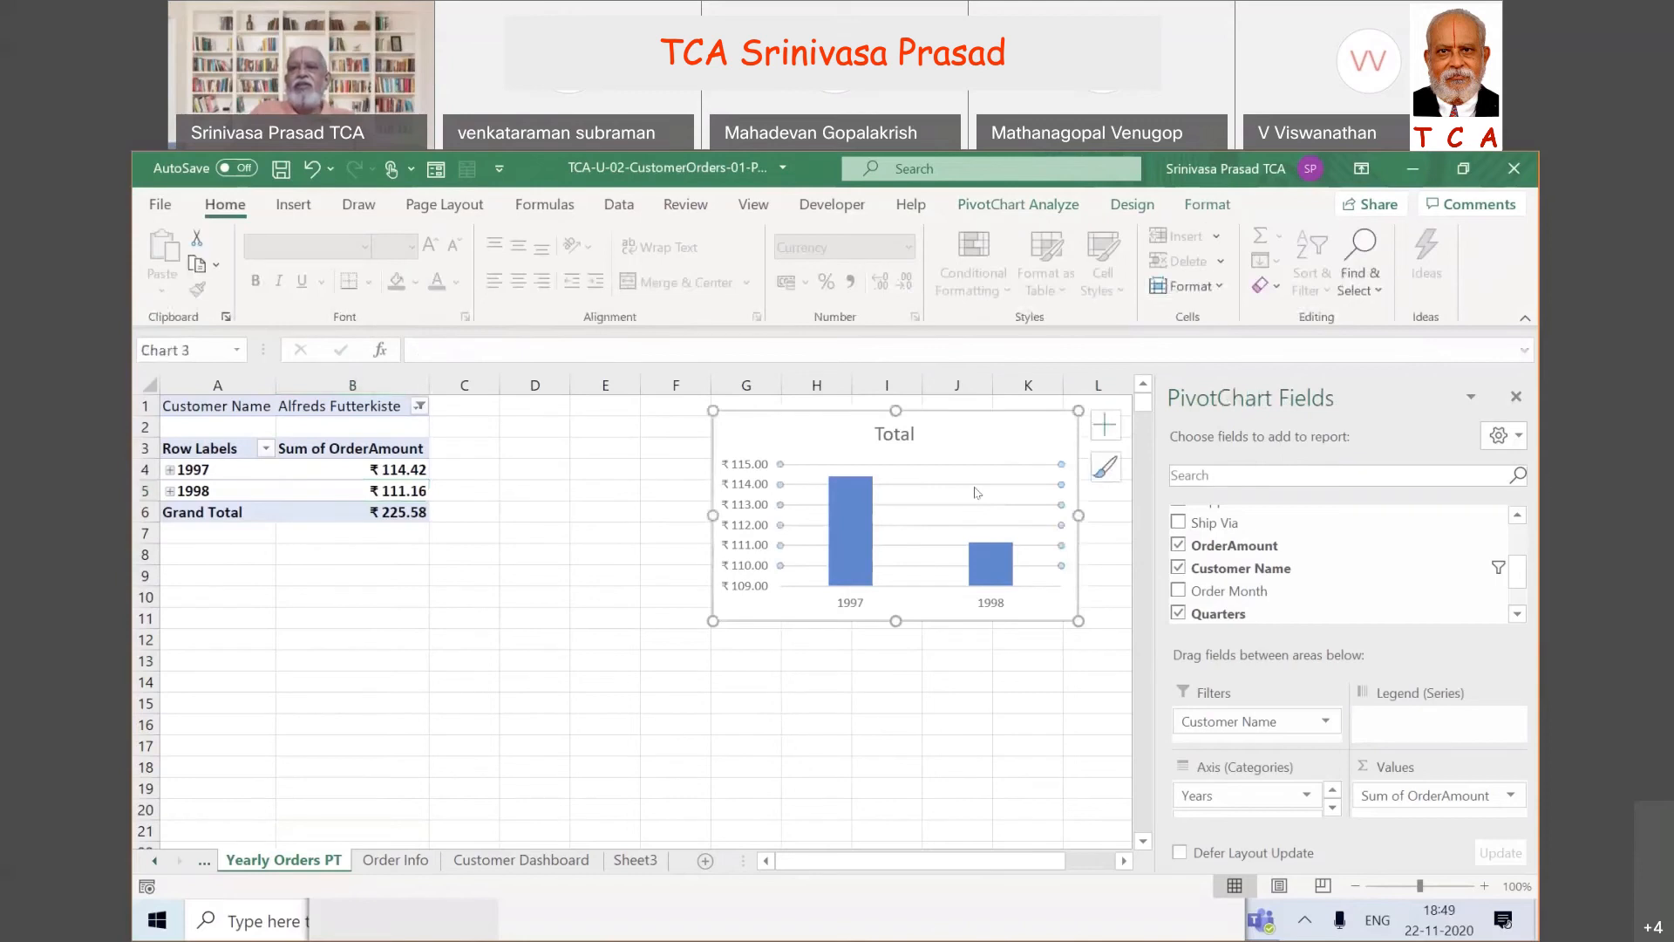
left_click(1012, 206)
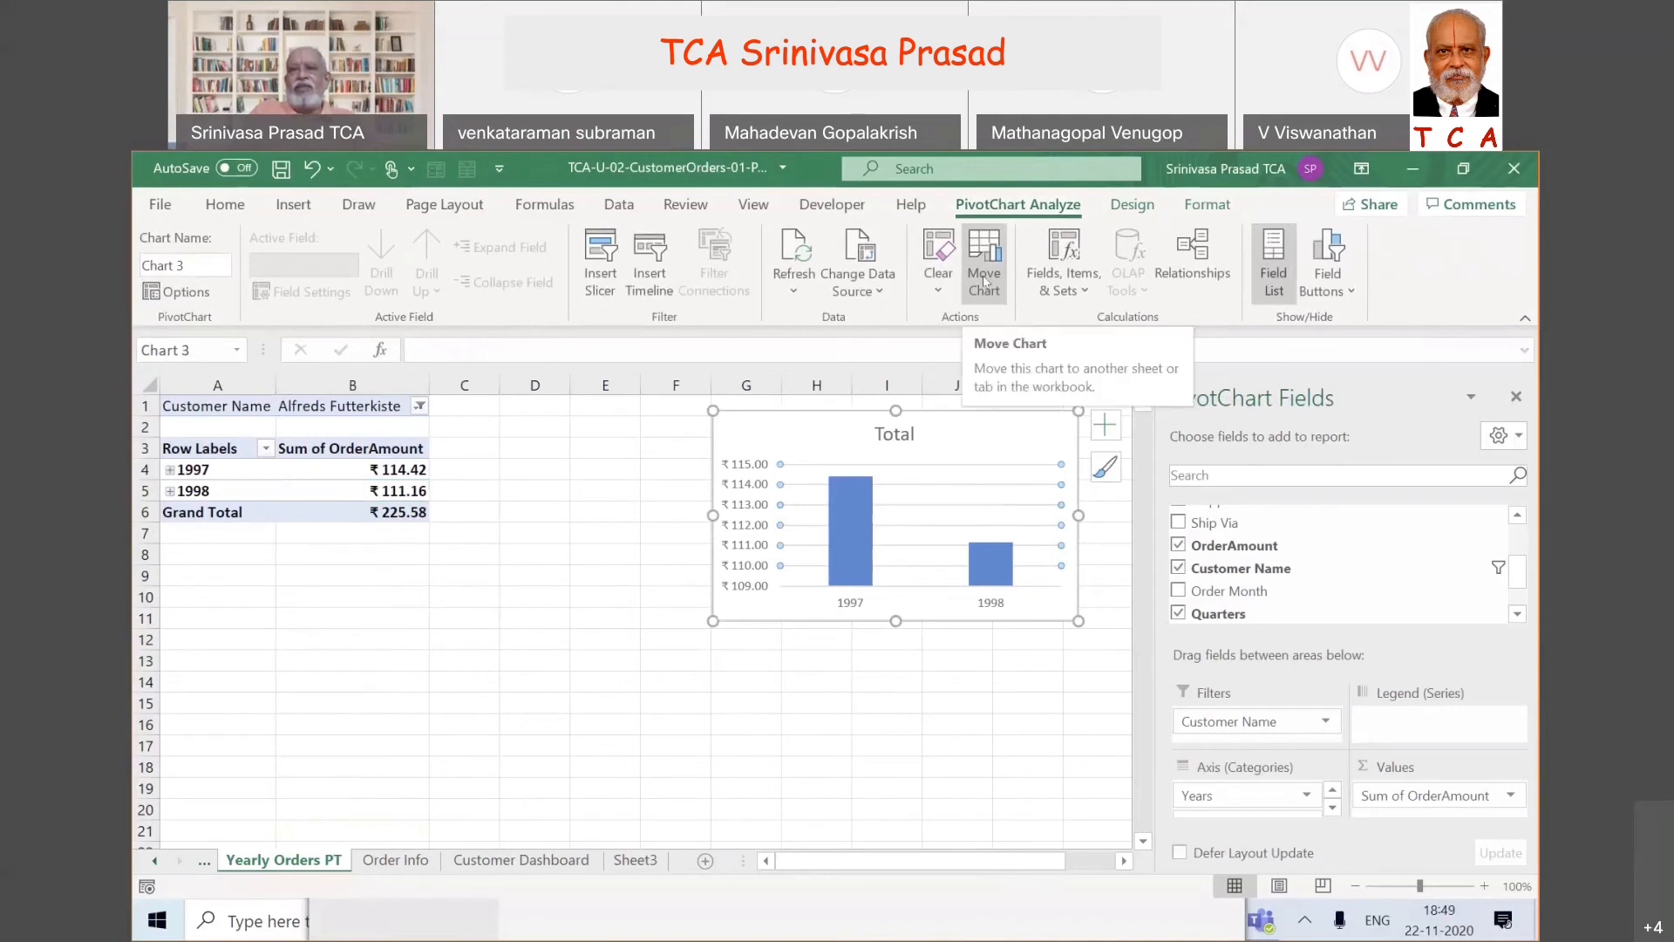
left_click(984, 280)
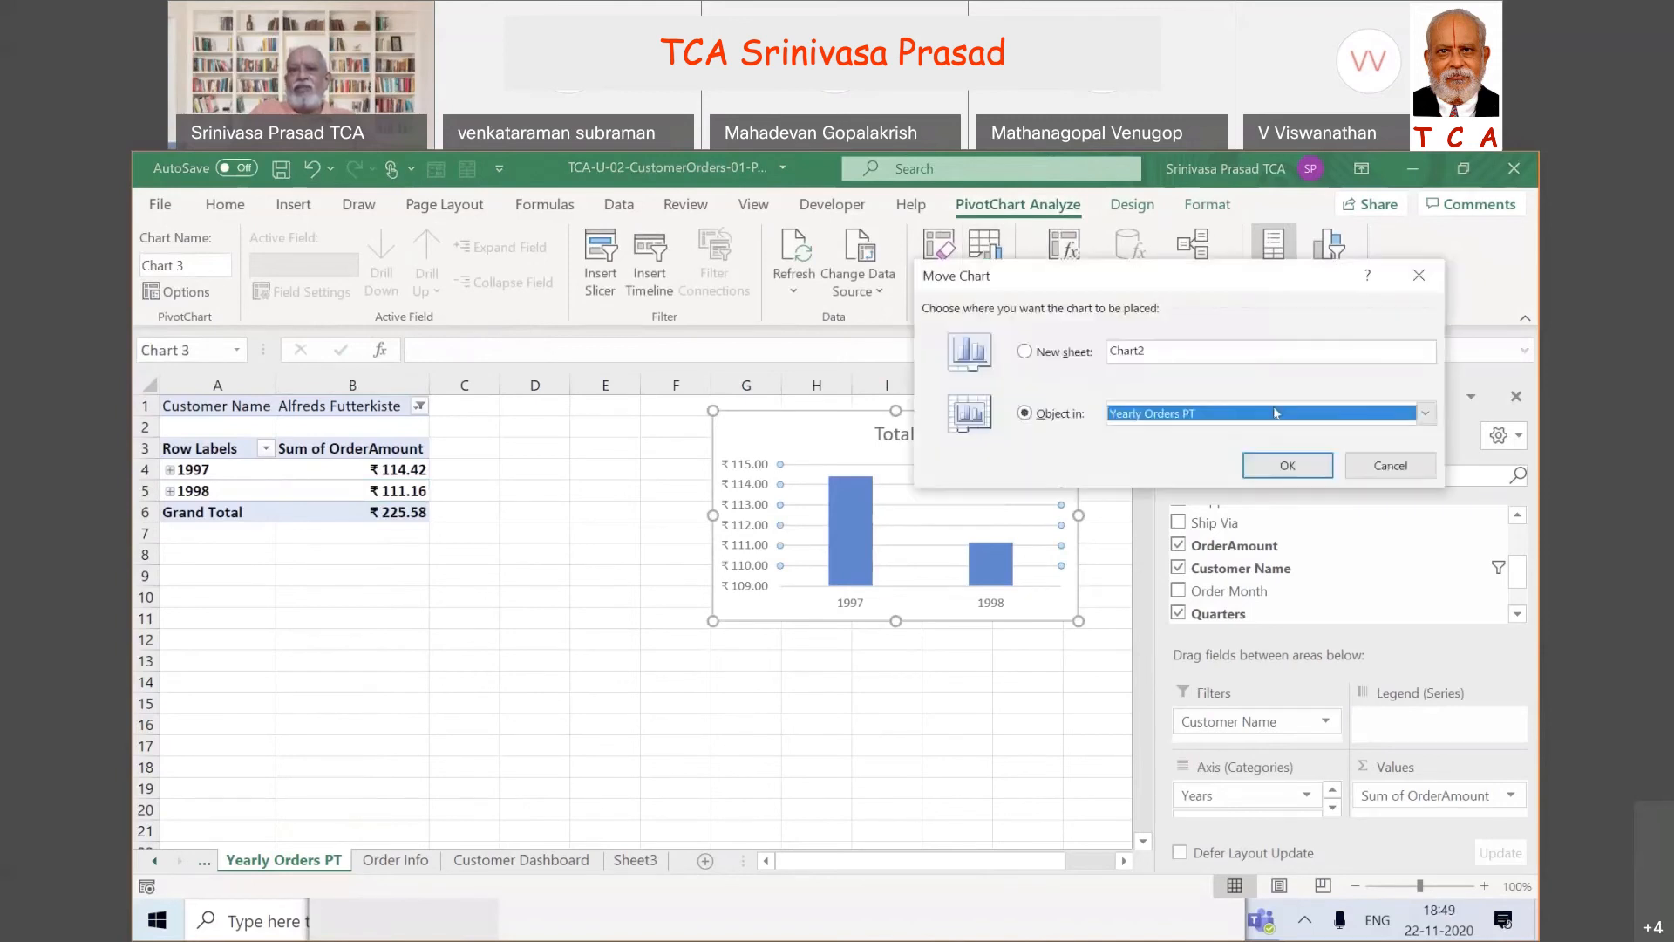
left_click(1425, 414)
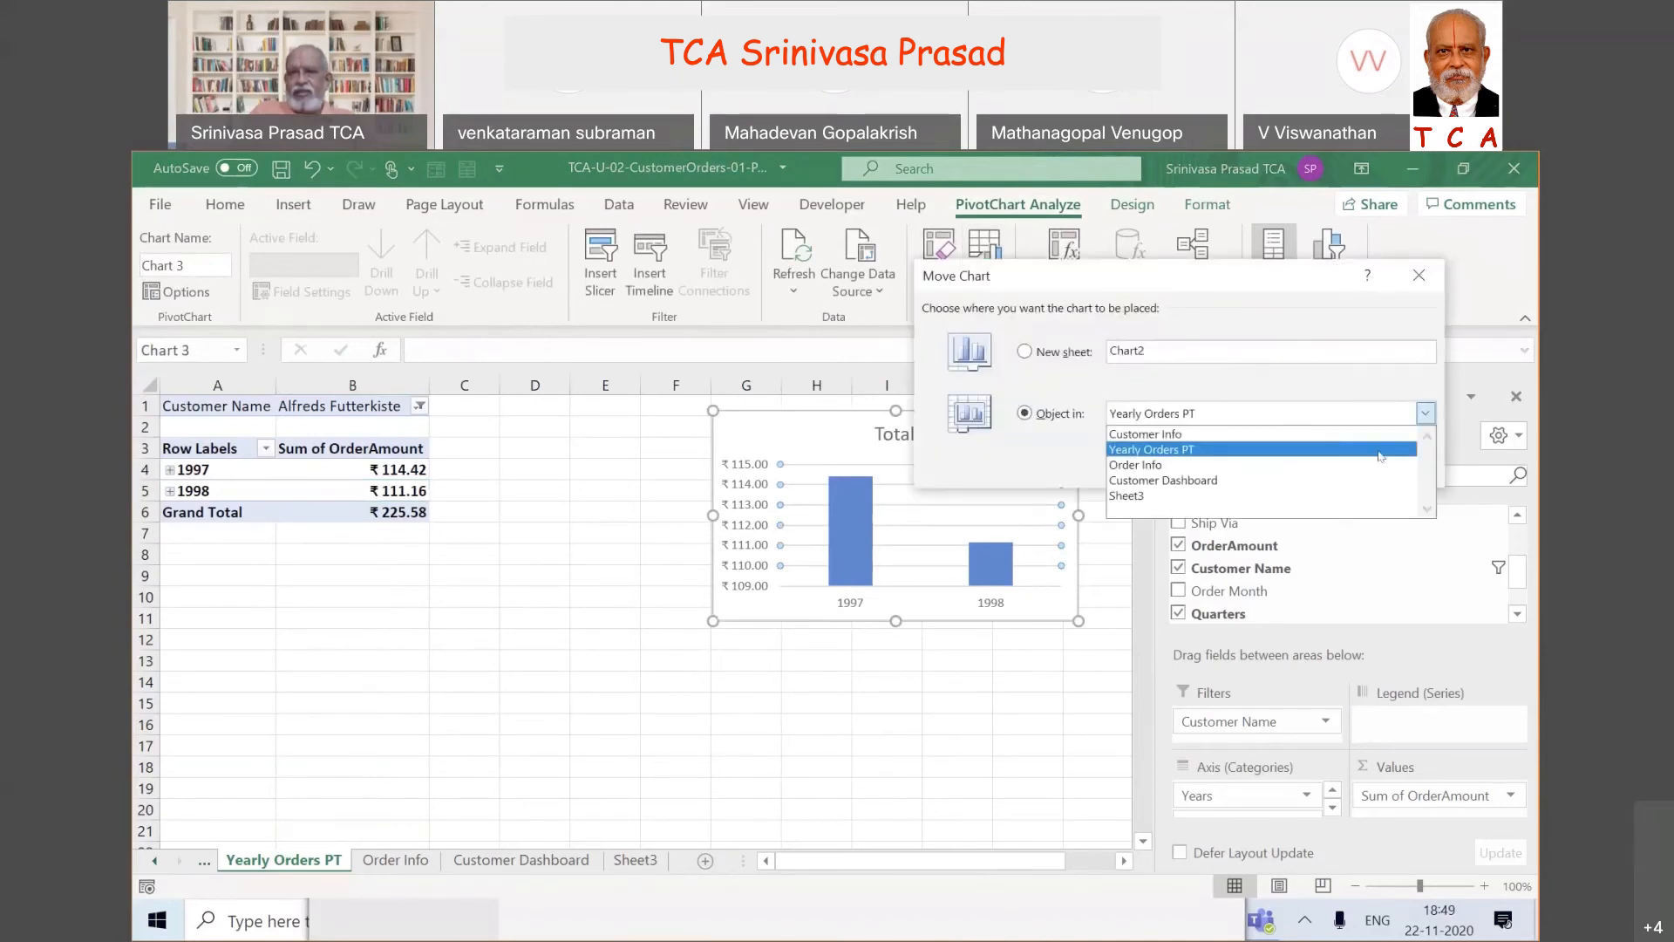
left_click(1353, 480)
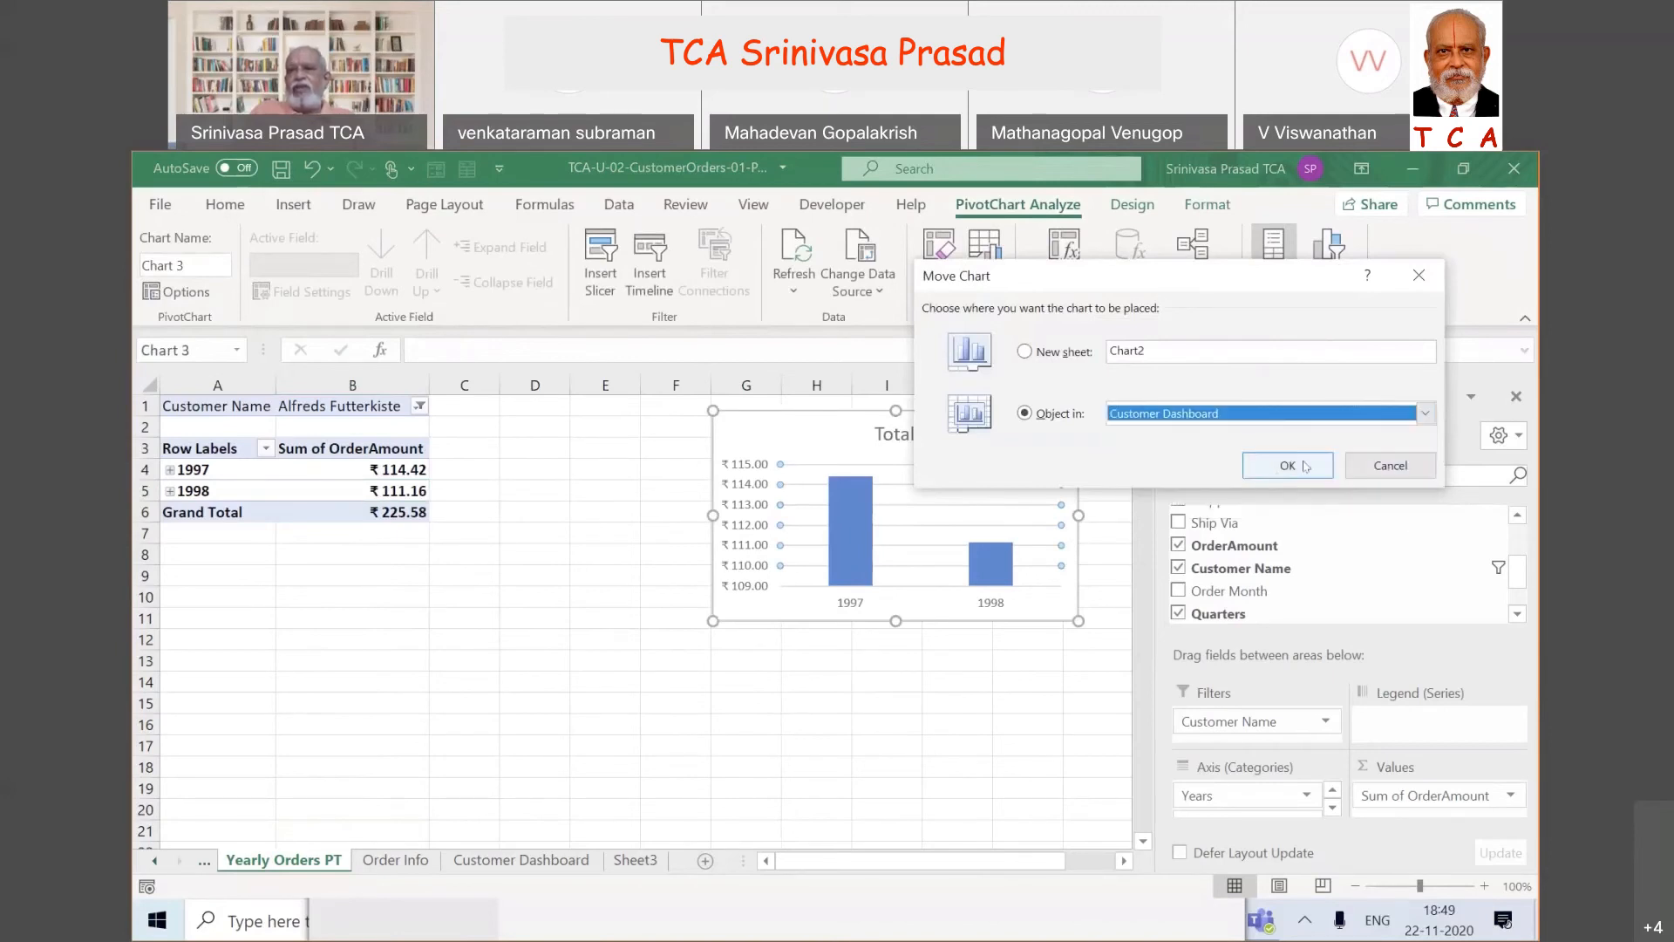
left_click(1426, 413)
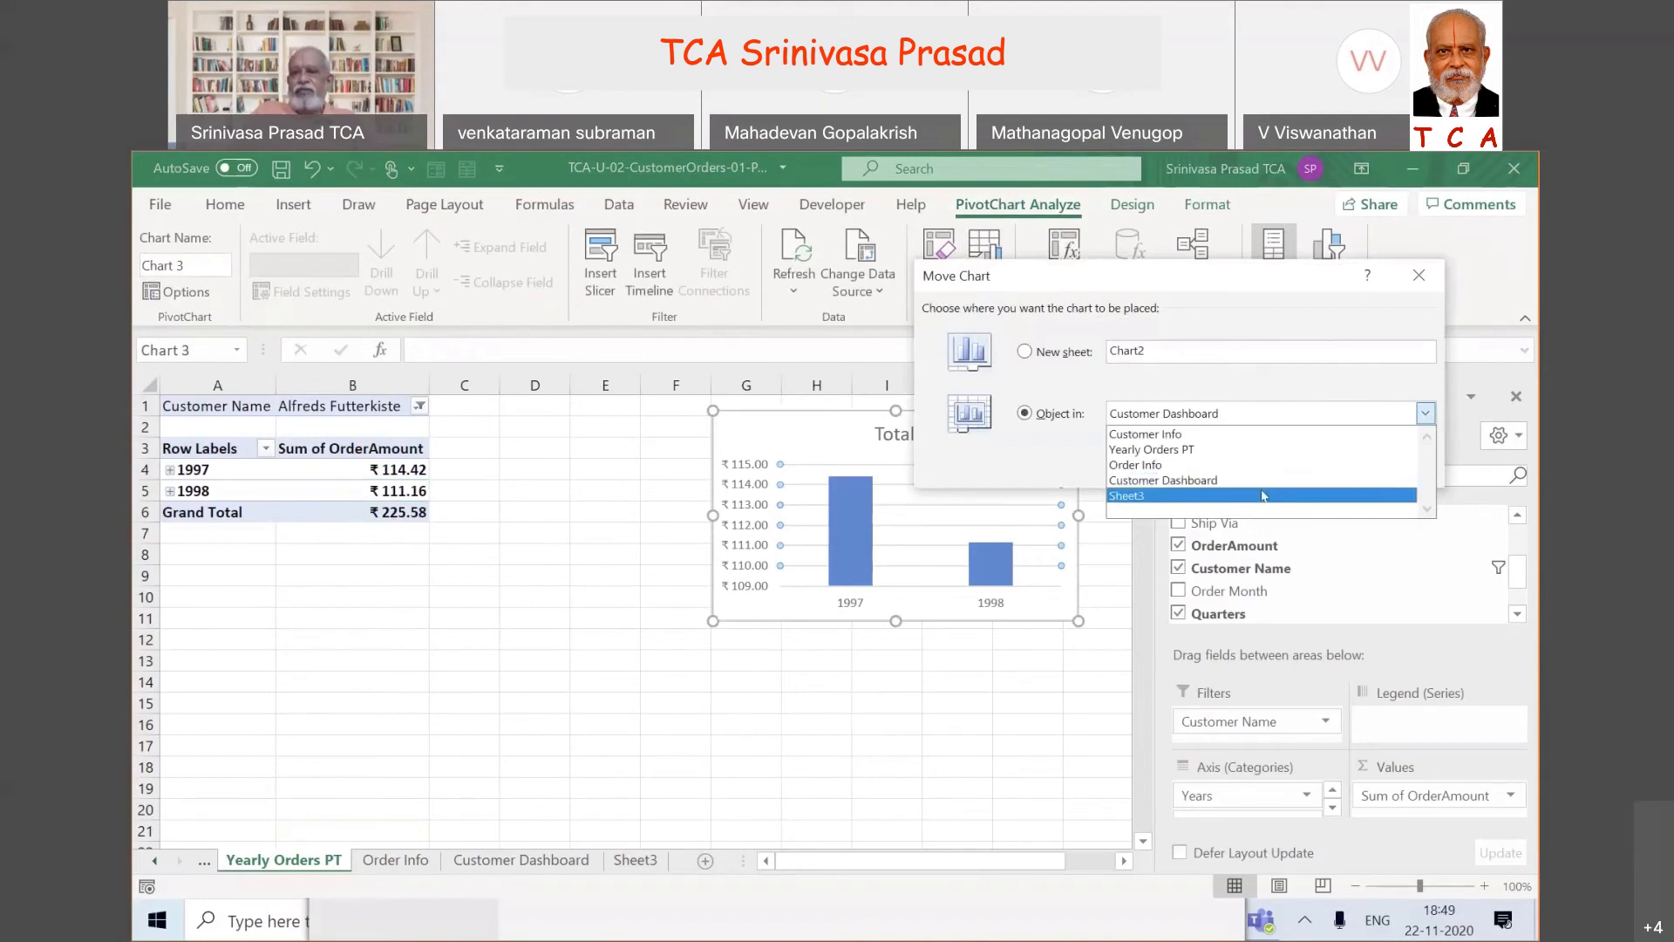
left_click(1257, 482)
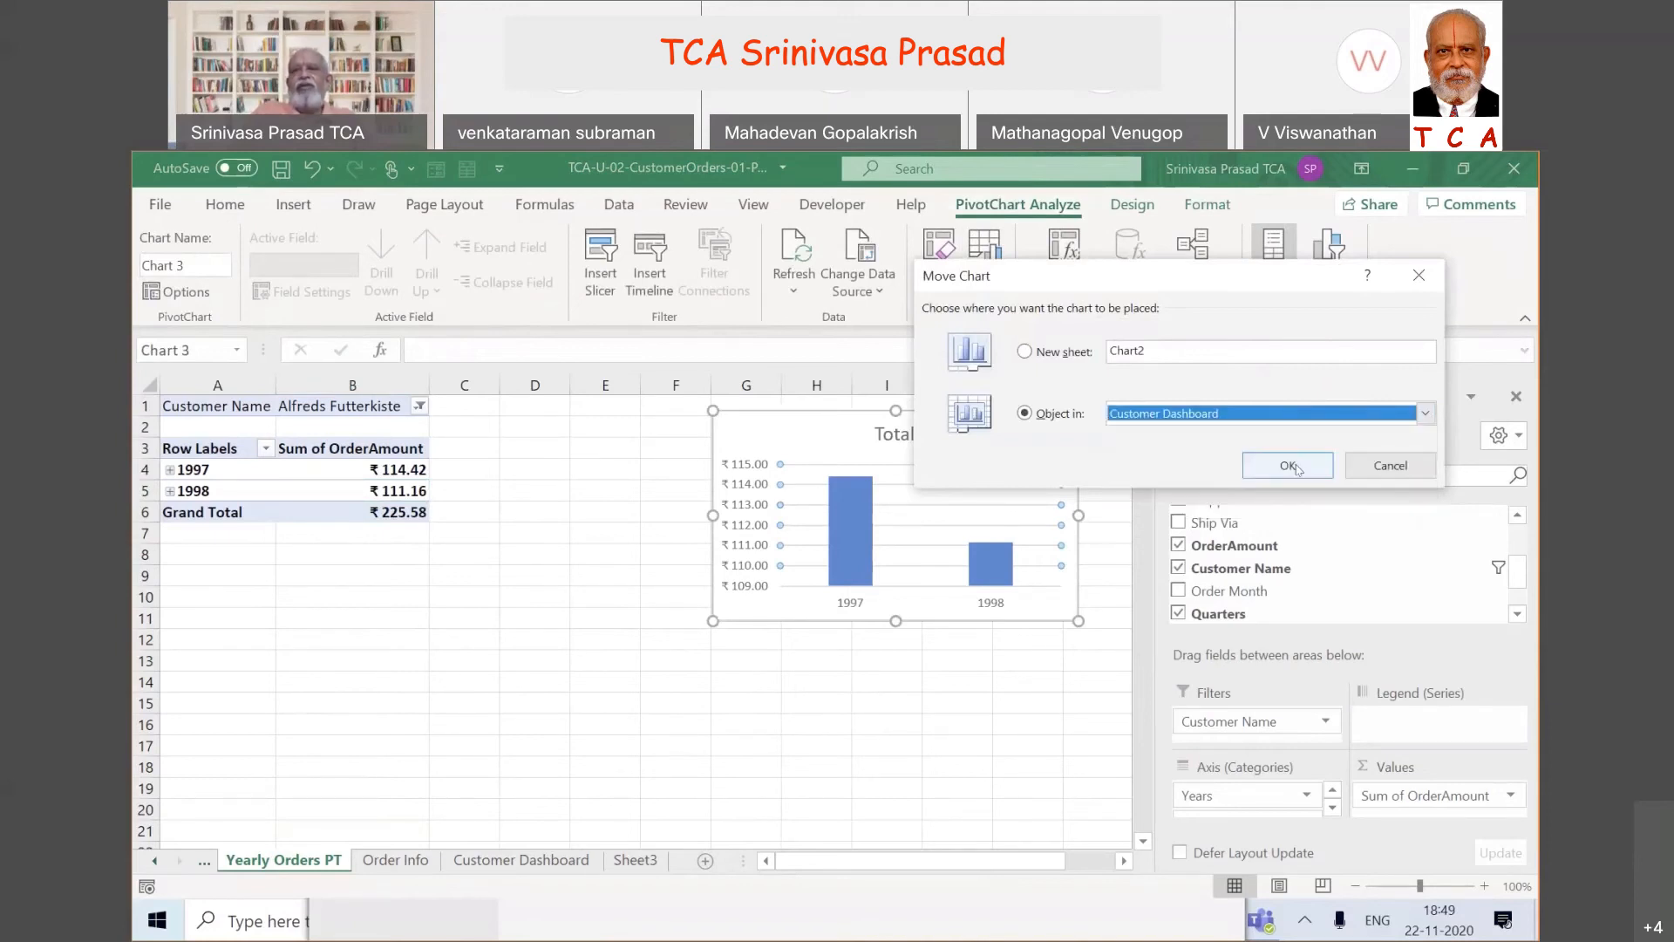
left_click(1288, 466)
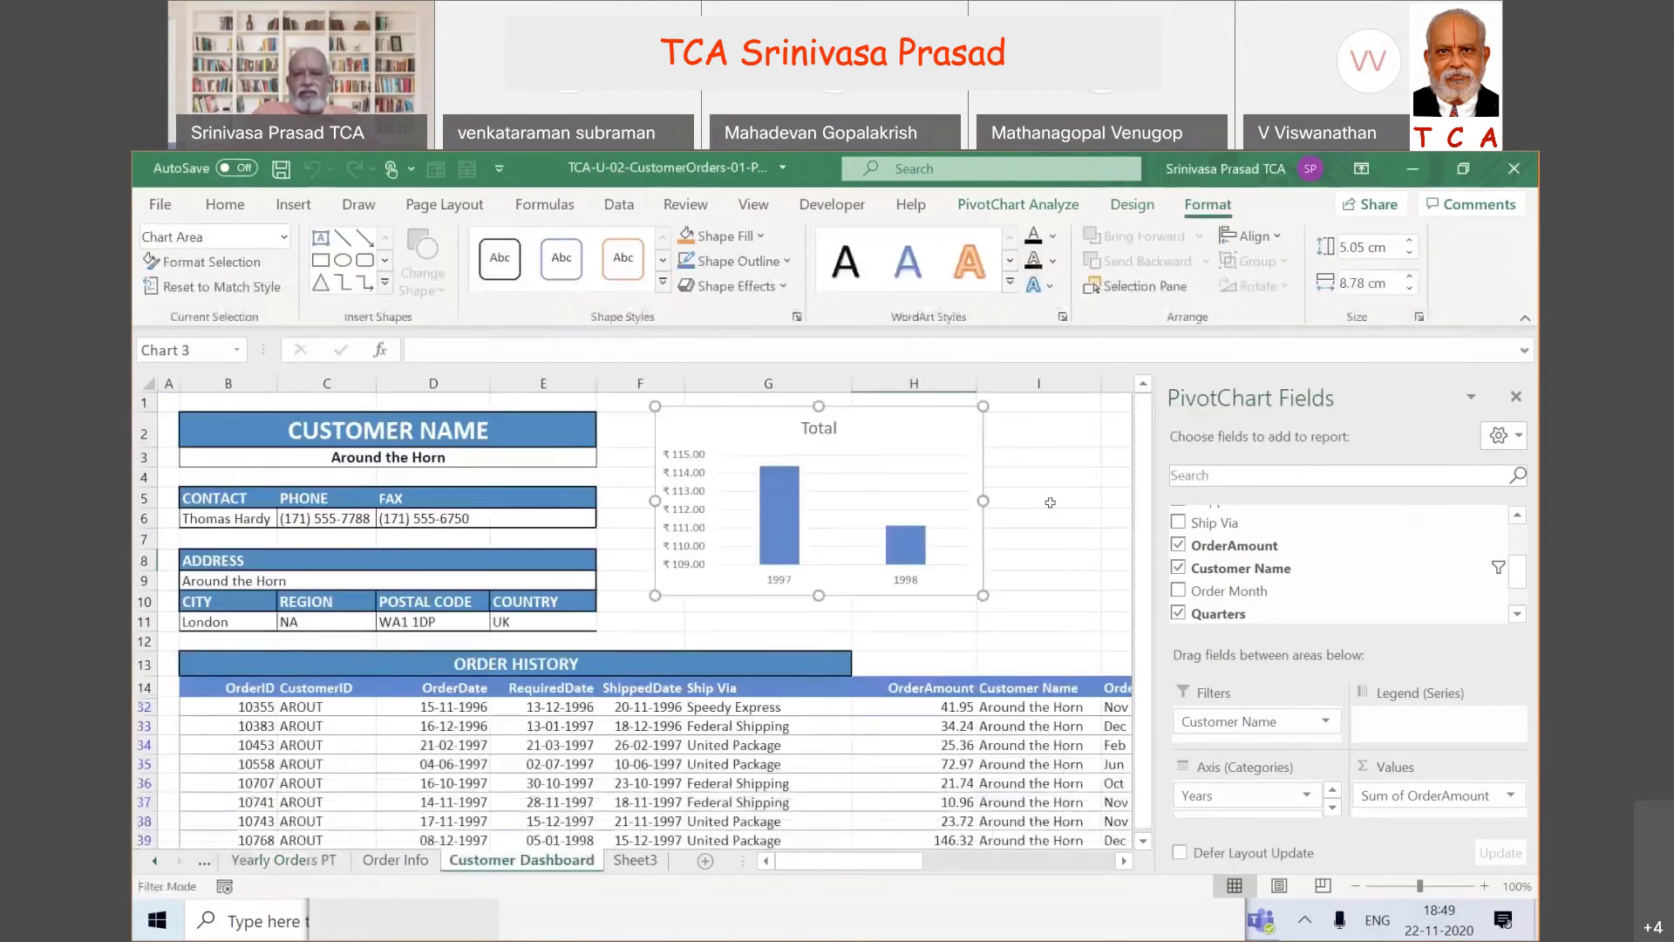
- Close the PivotChart field list and move the chart away from the order summary in column G, toward columns H to J
scroll(909, 496, "down", 1, "ctrl")
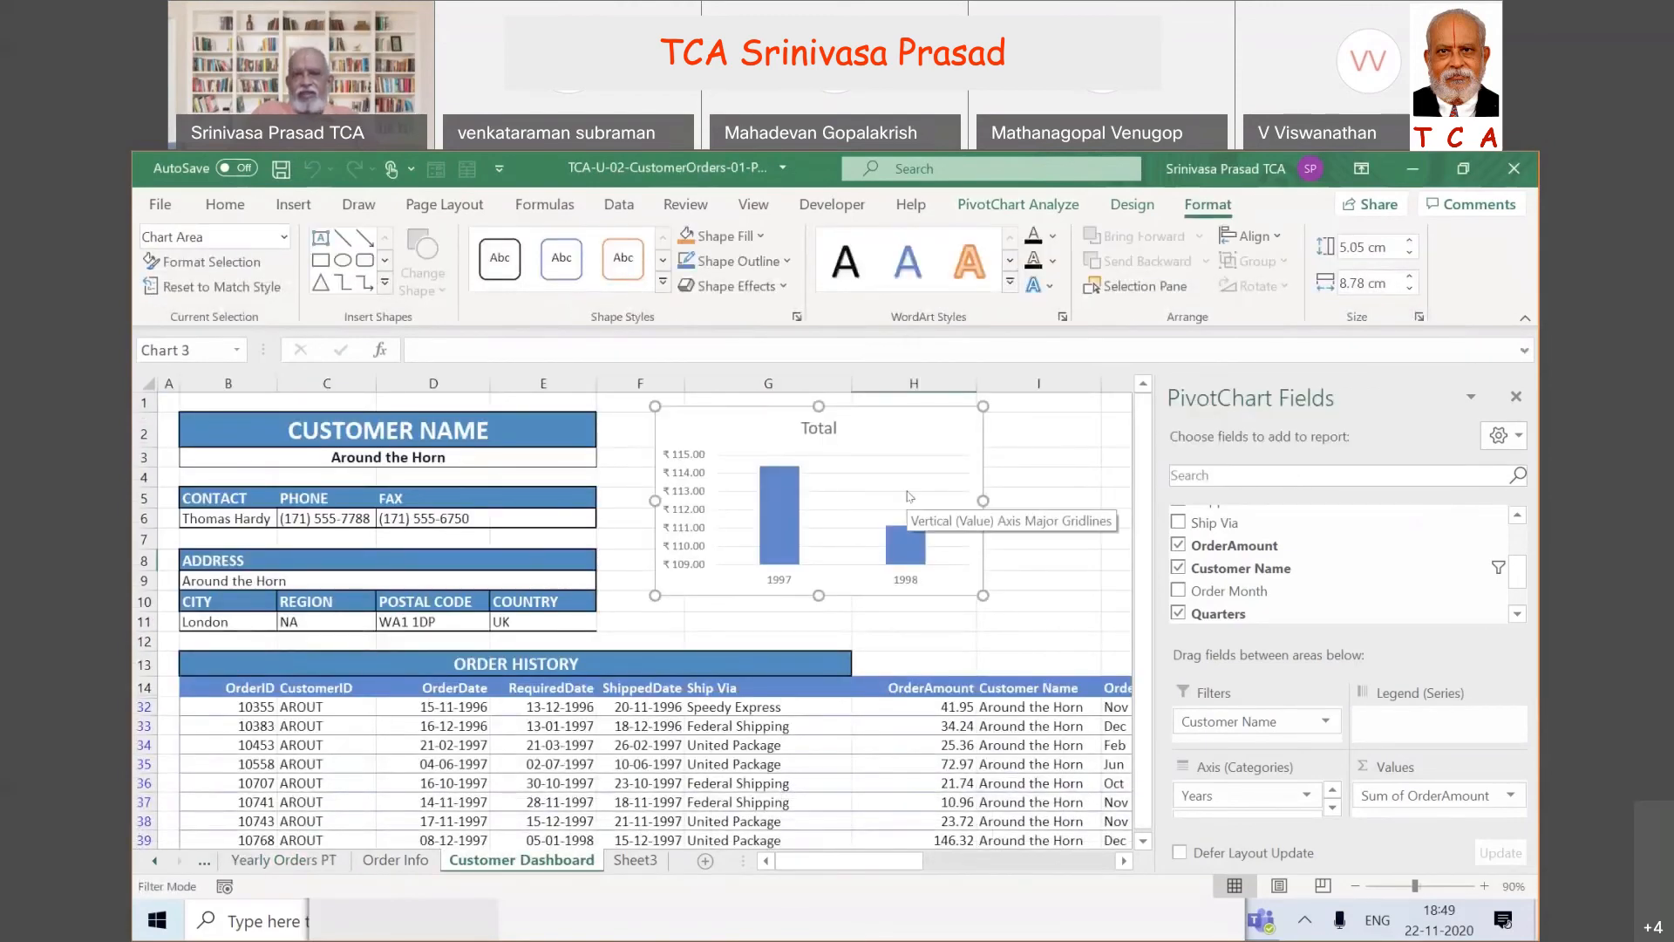
left_click(1514, 398)
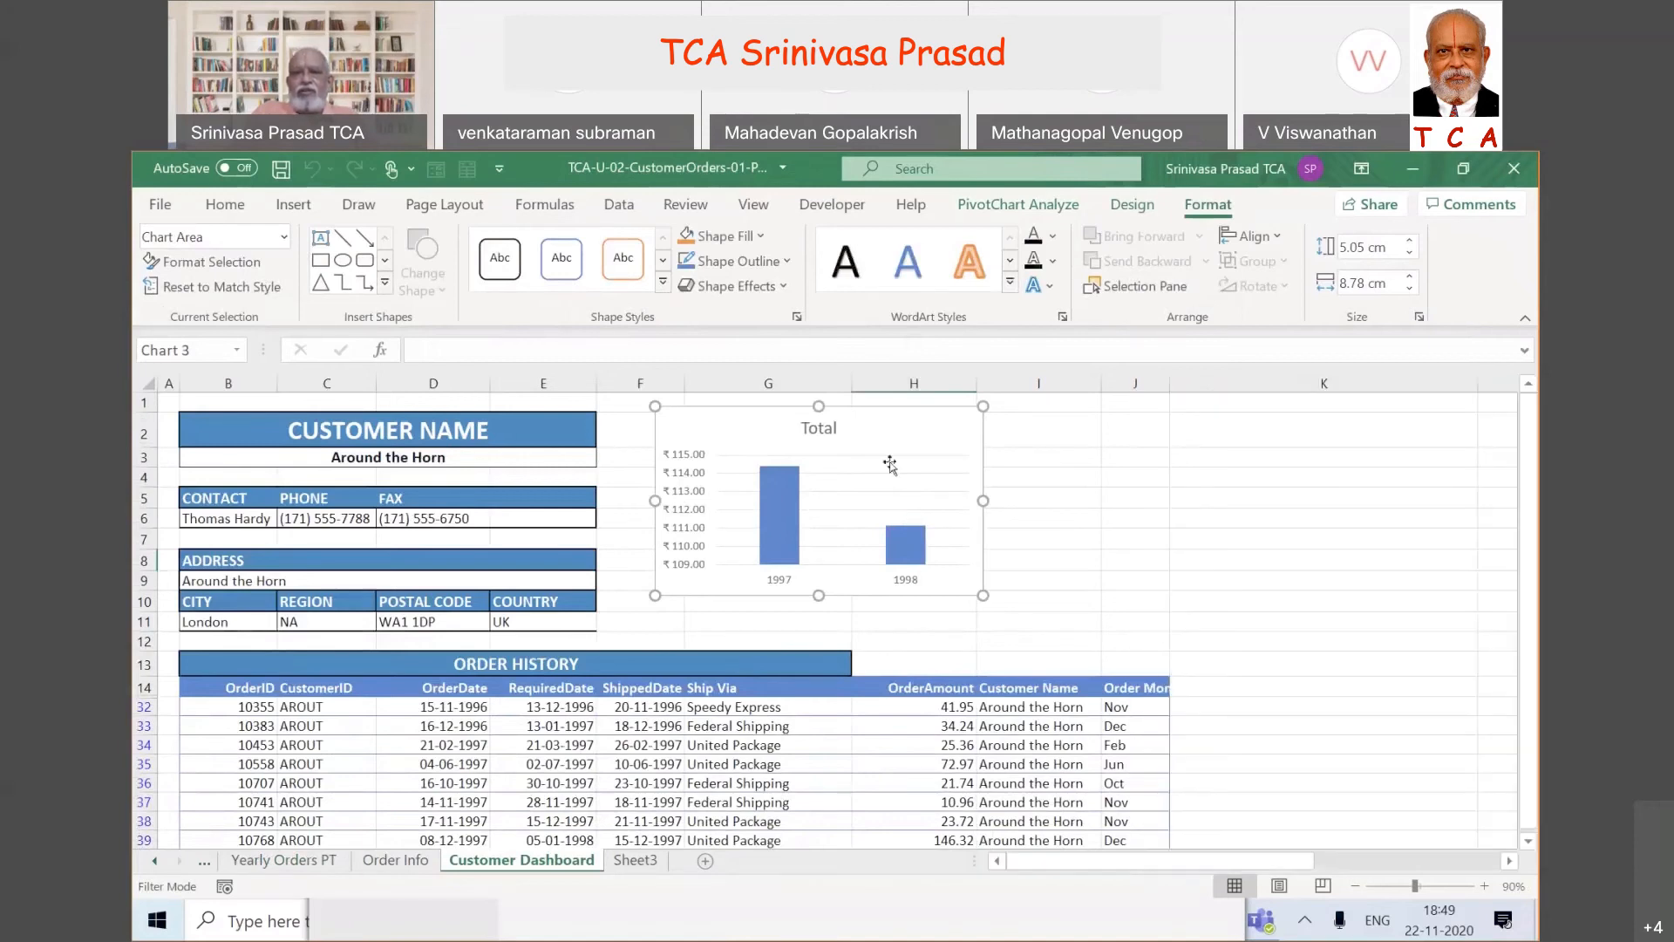
left_click(889, 461)
left_click_drag(889, 461, 930, 448)
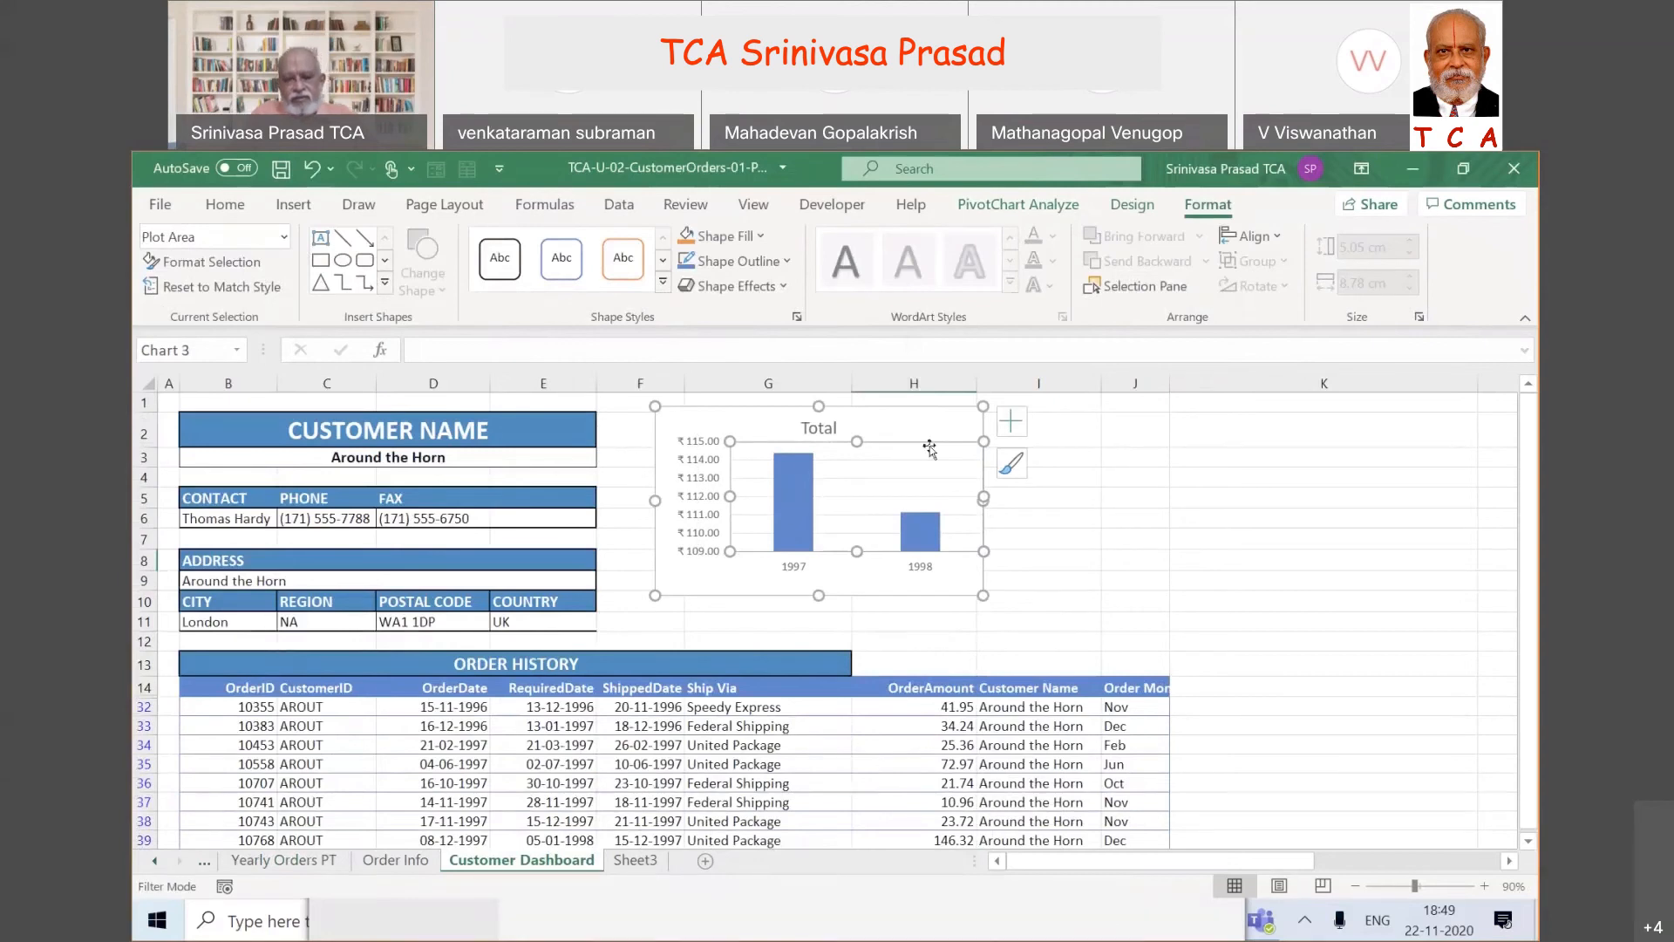
key("alt")
left_click(898, 419)
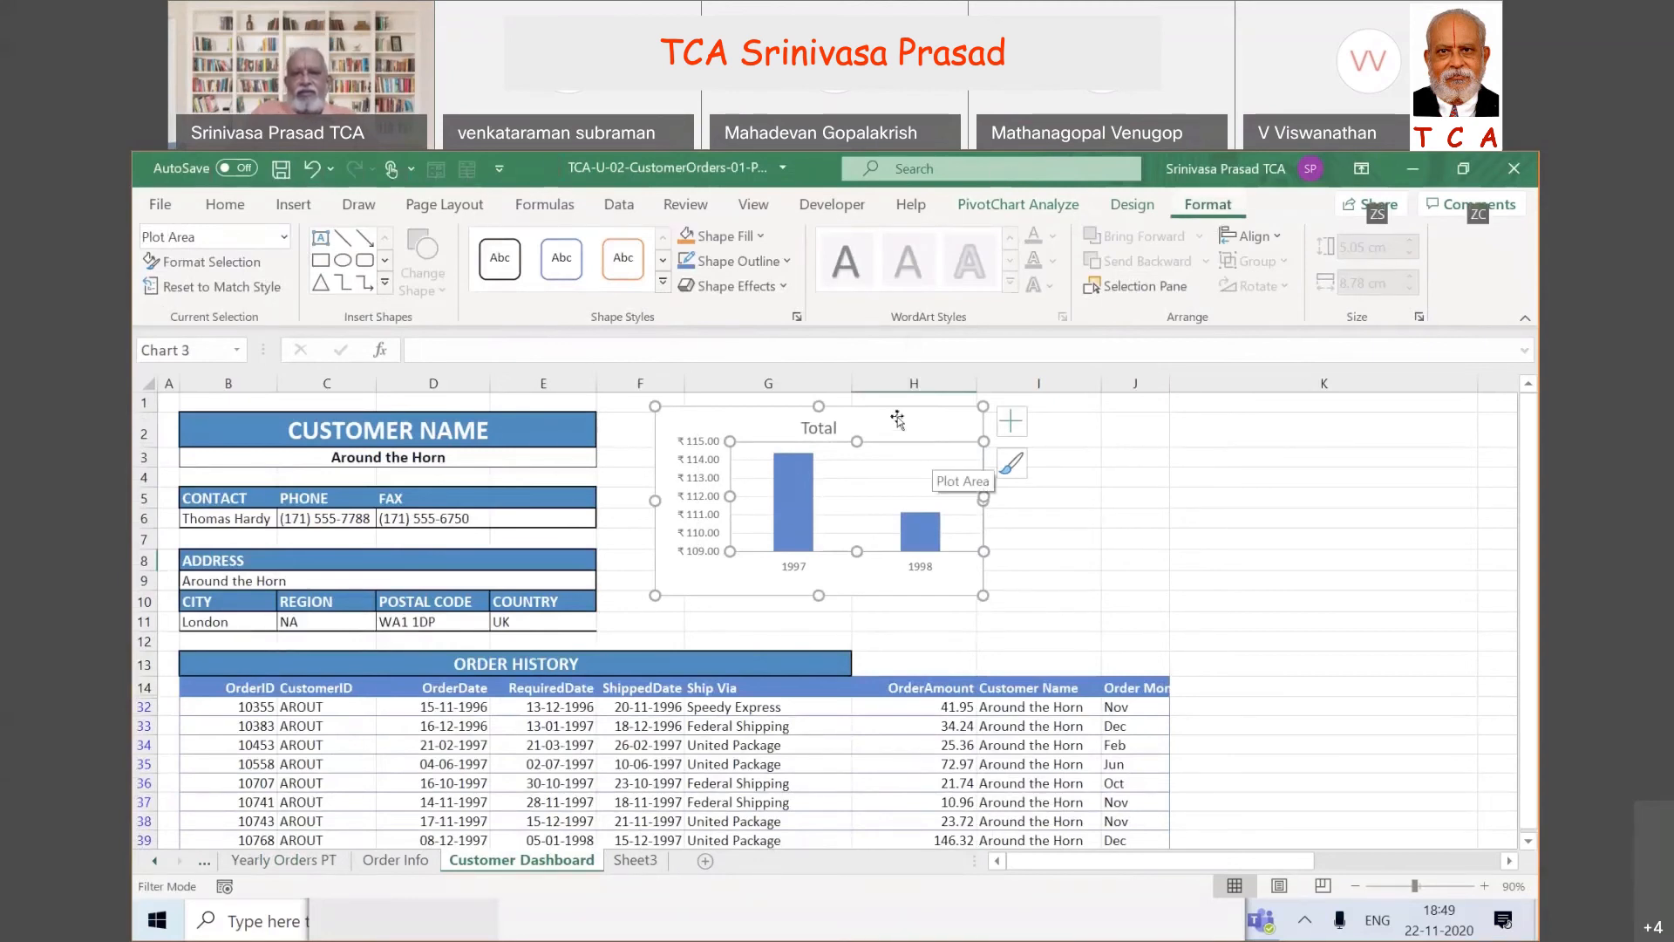
left_click(898, 419)
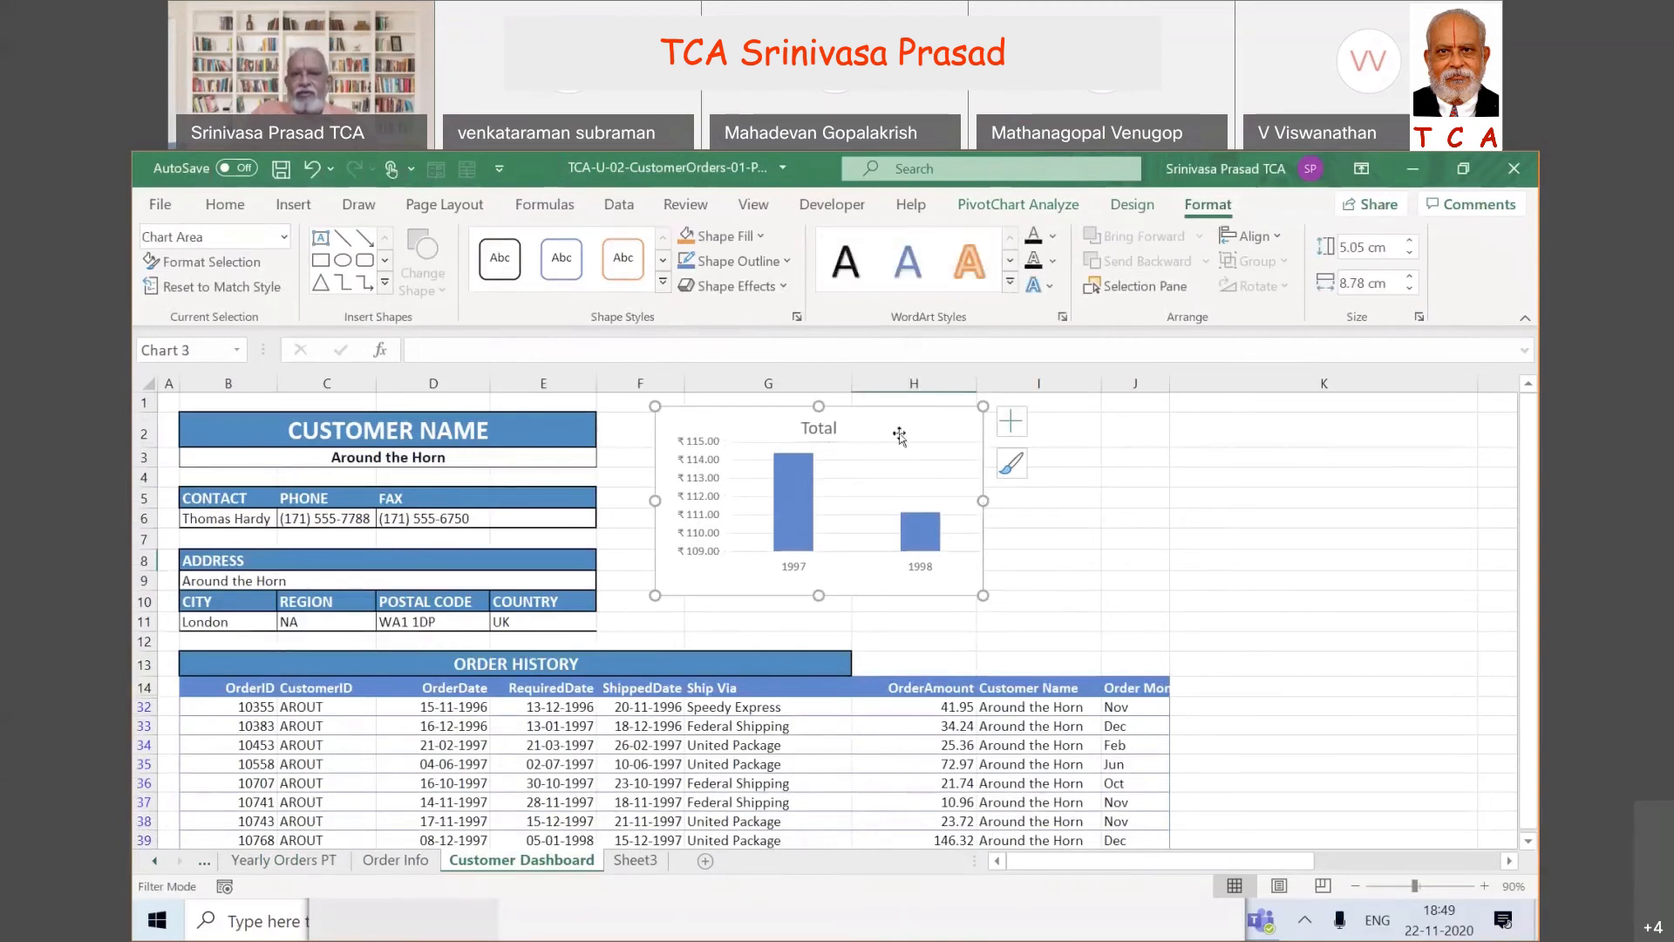
left_click_drag(899, 422, 1083, 413)
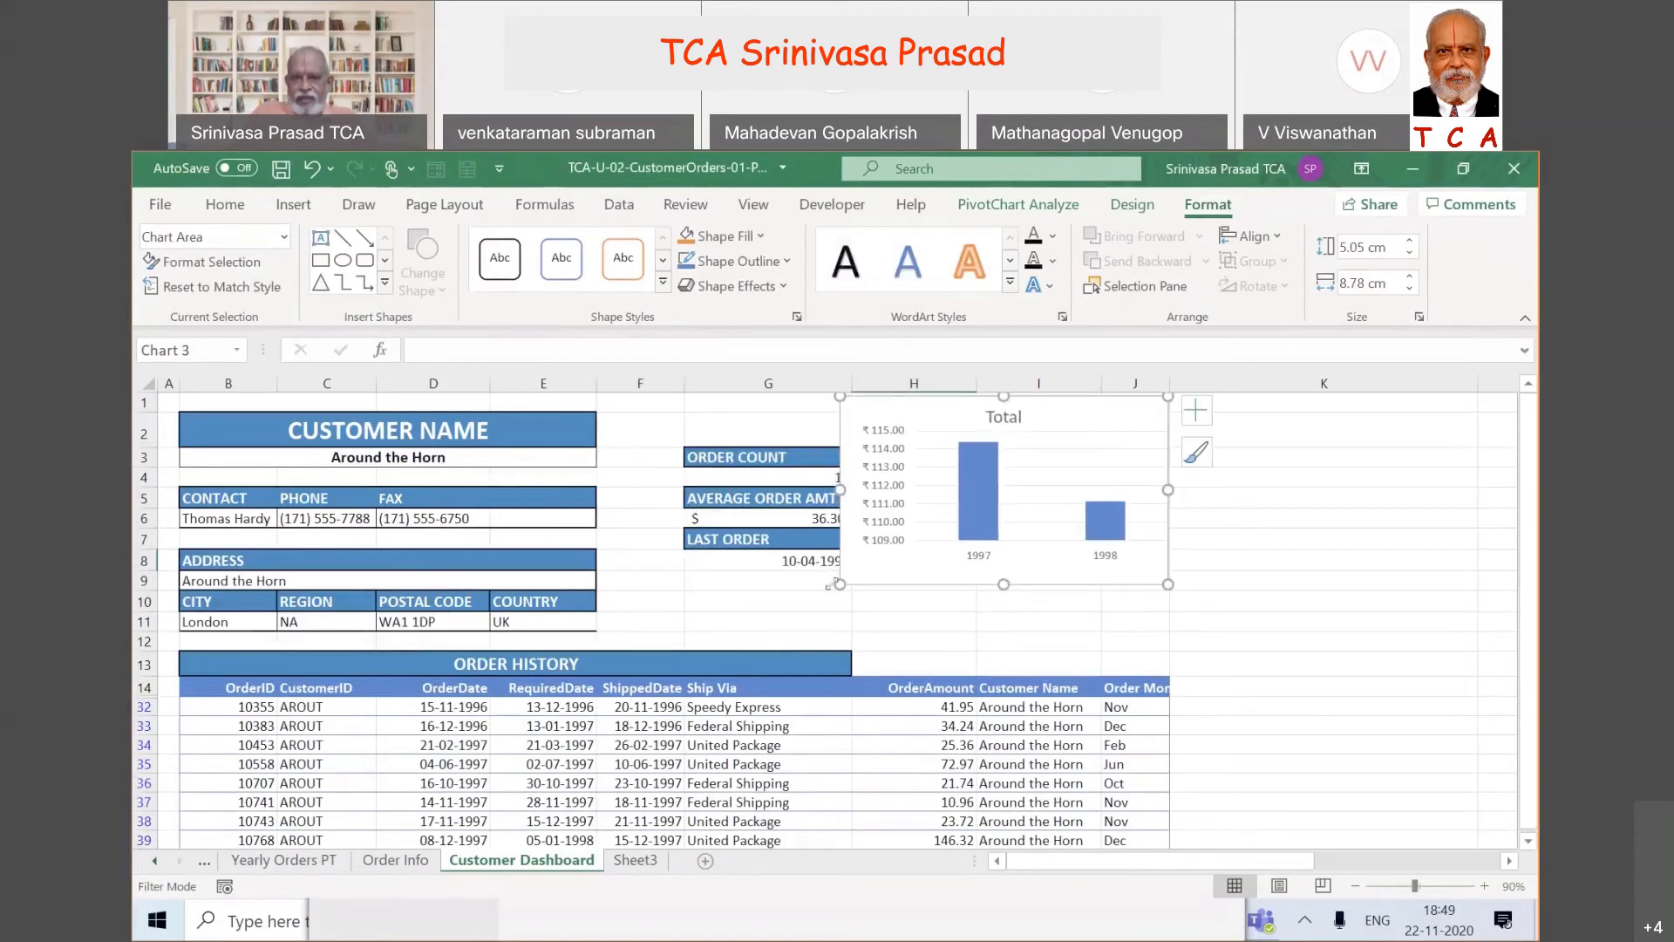
- Shrink the PivotChart to about 4.25 cm high by 7.09 cm wide and place it over columns H to J, starting at row 2
left_click_drag(838, 581, 877, 578)
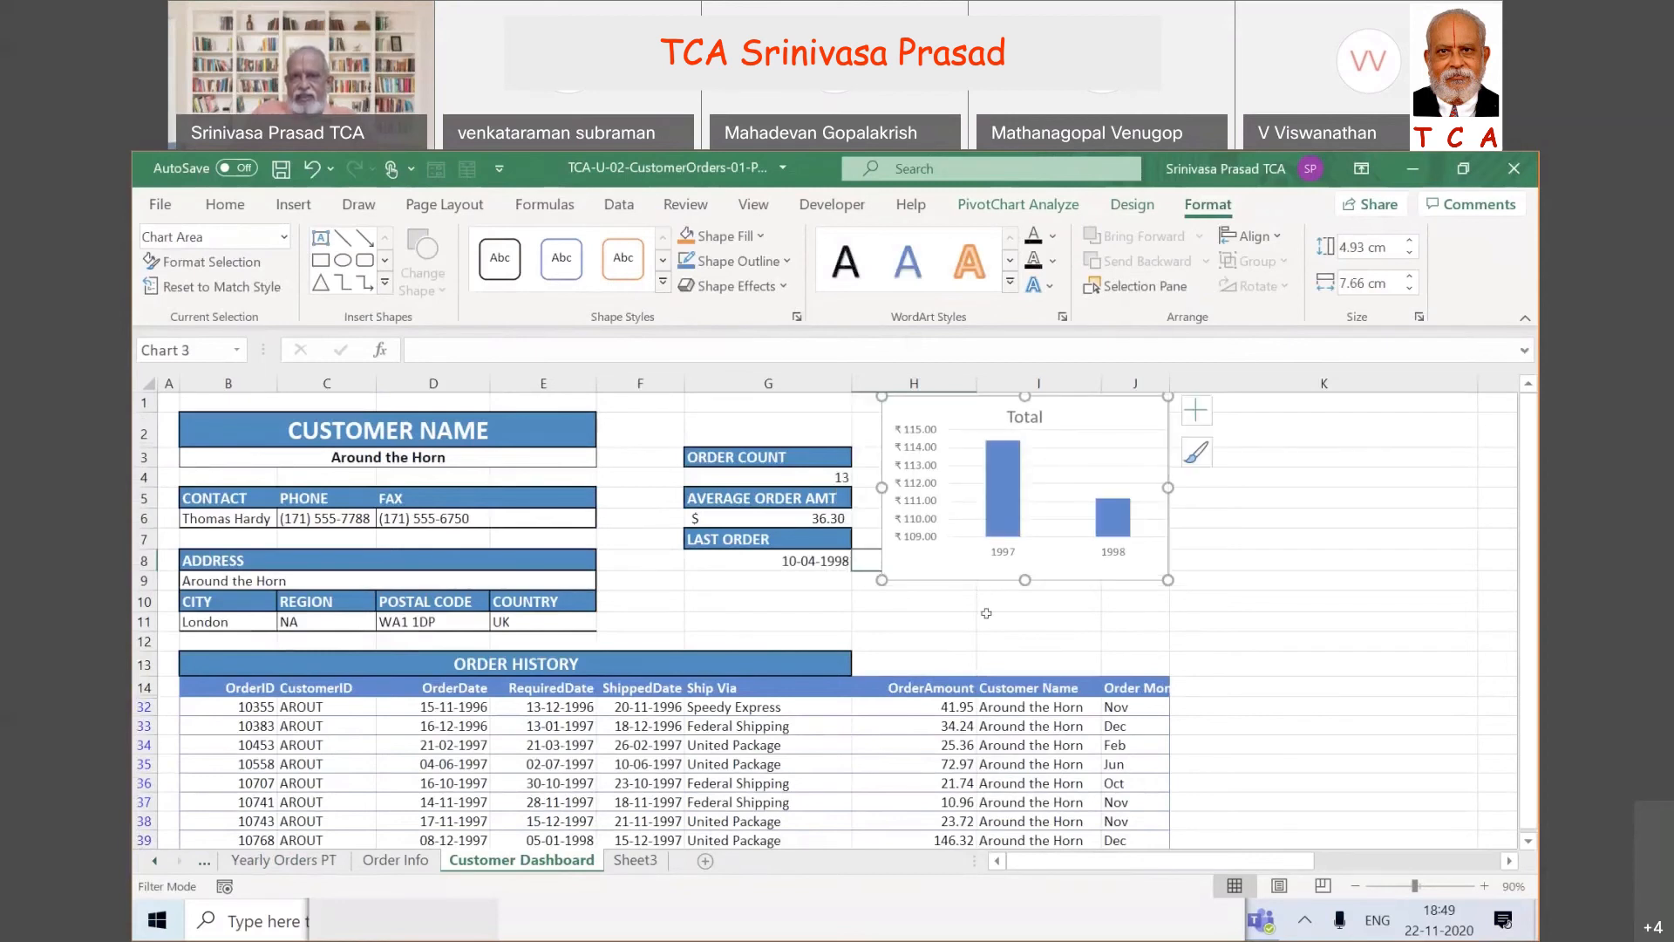
left_click_drag(1066, 401, 1065, 419)
left_click(1066, 419)
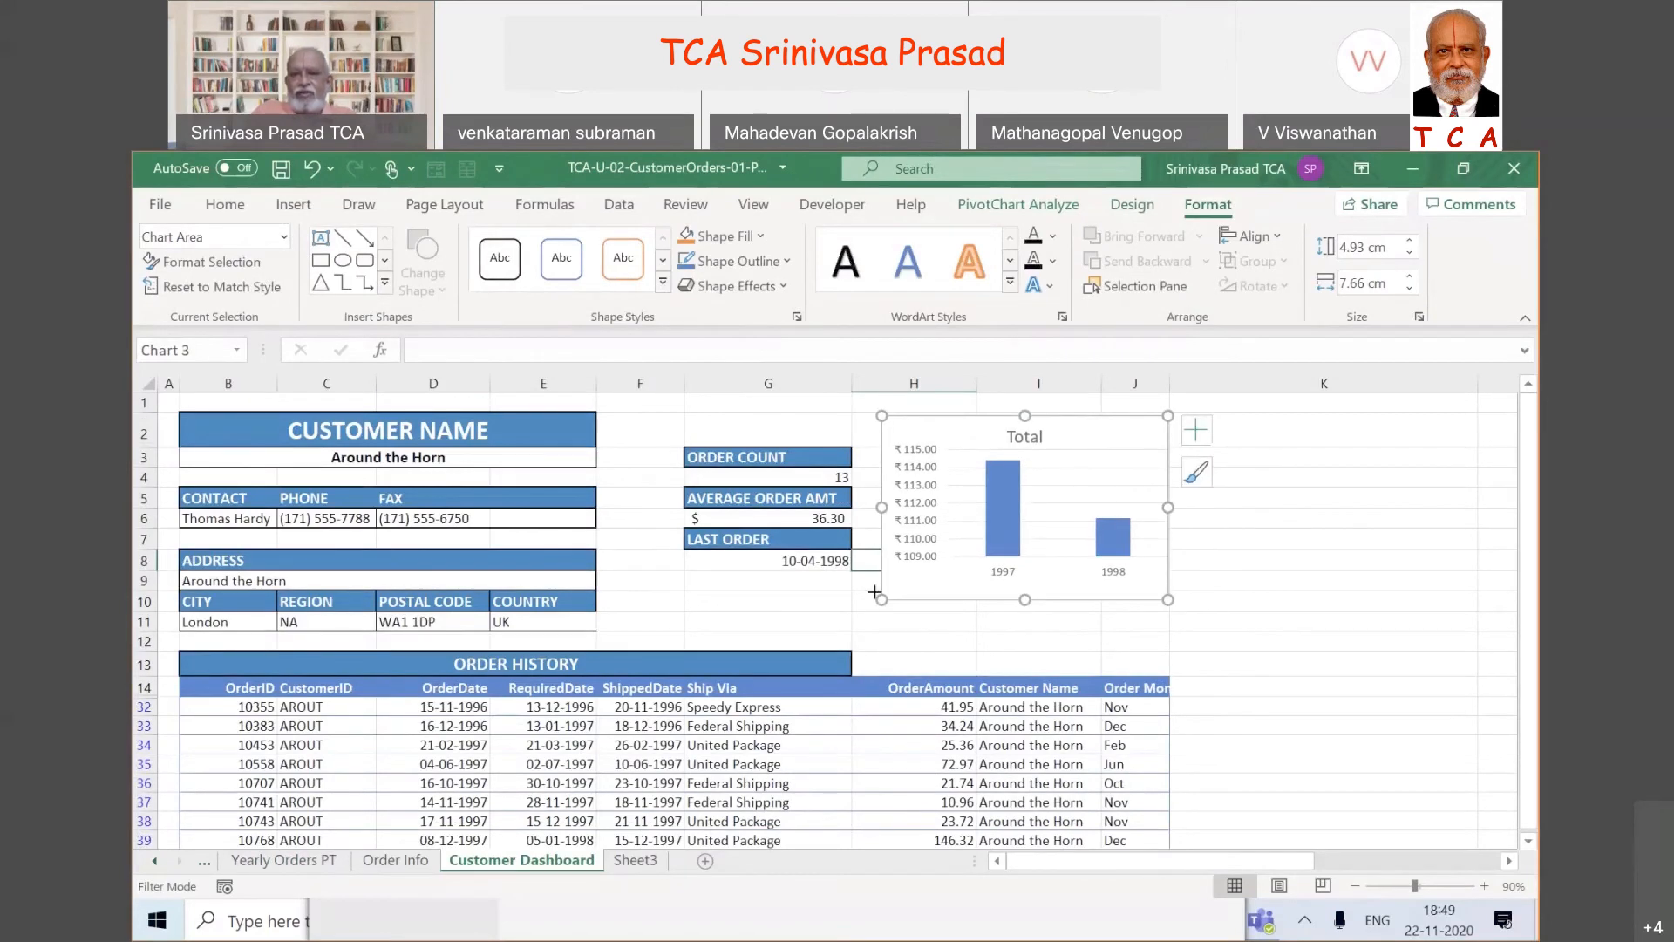
left_click_drag(871, 591, 897, 569)
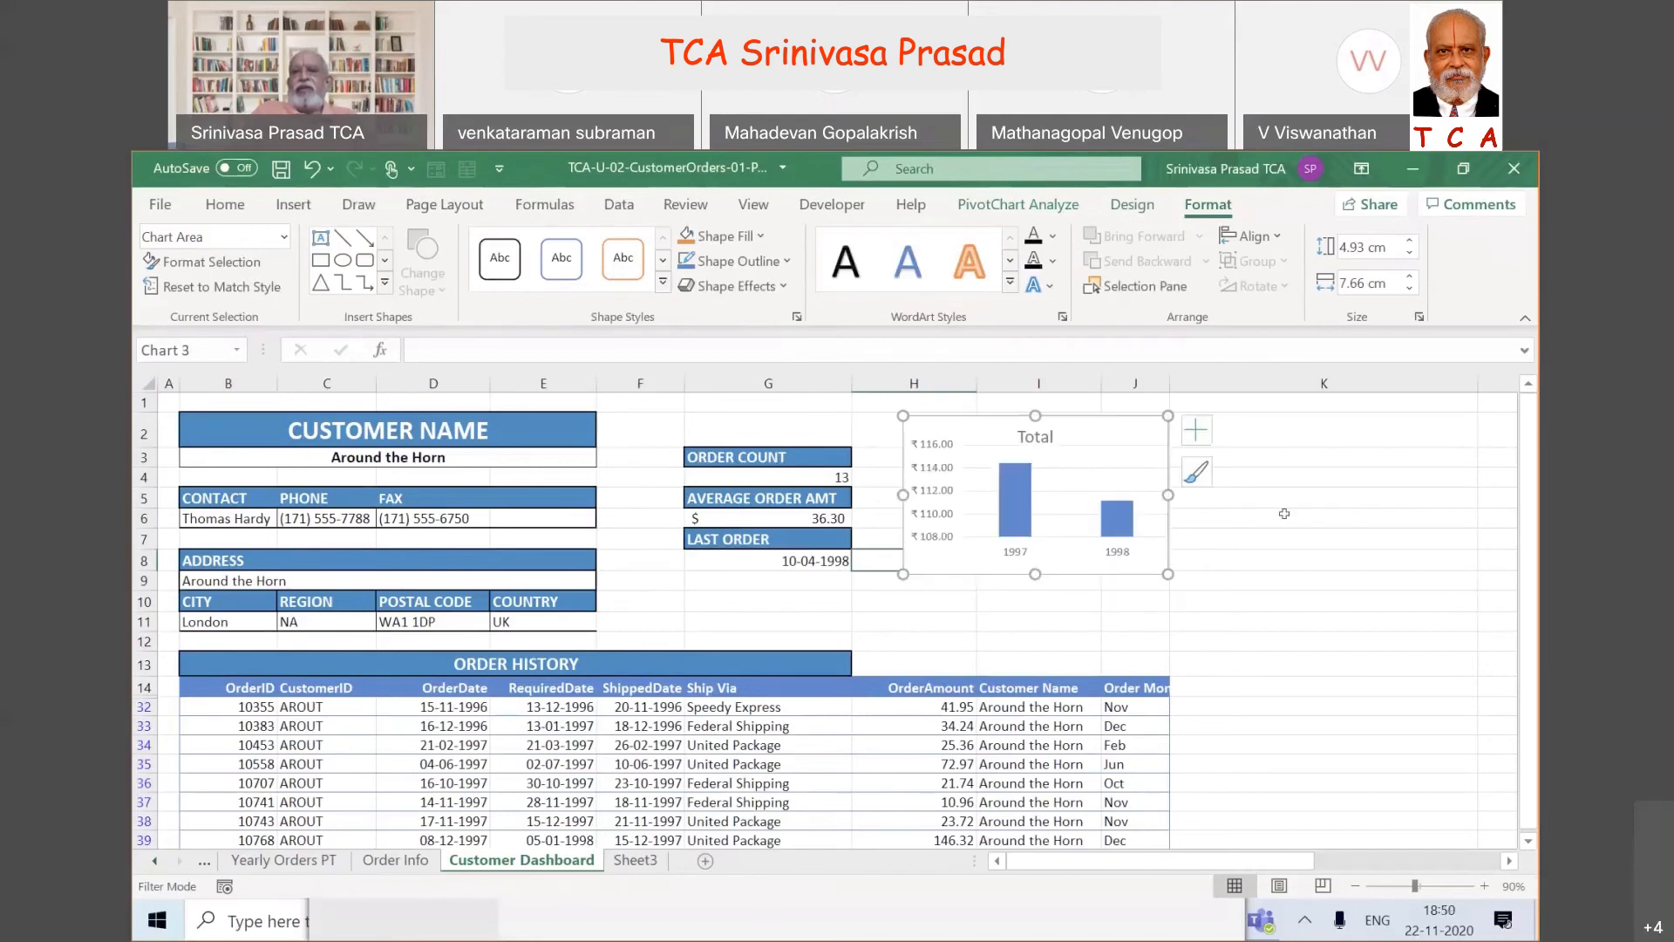
left_click(1284, 513)
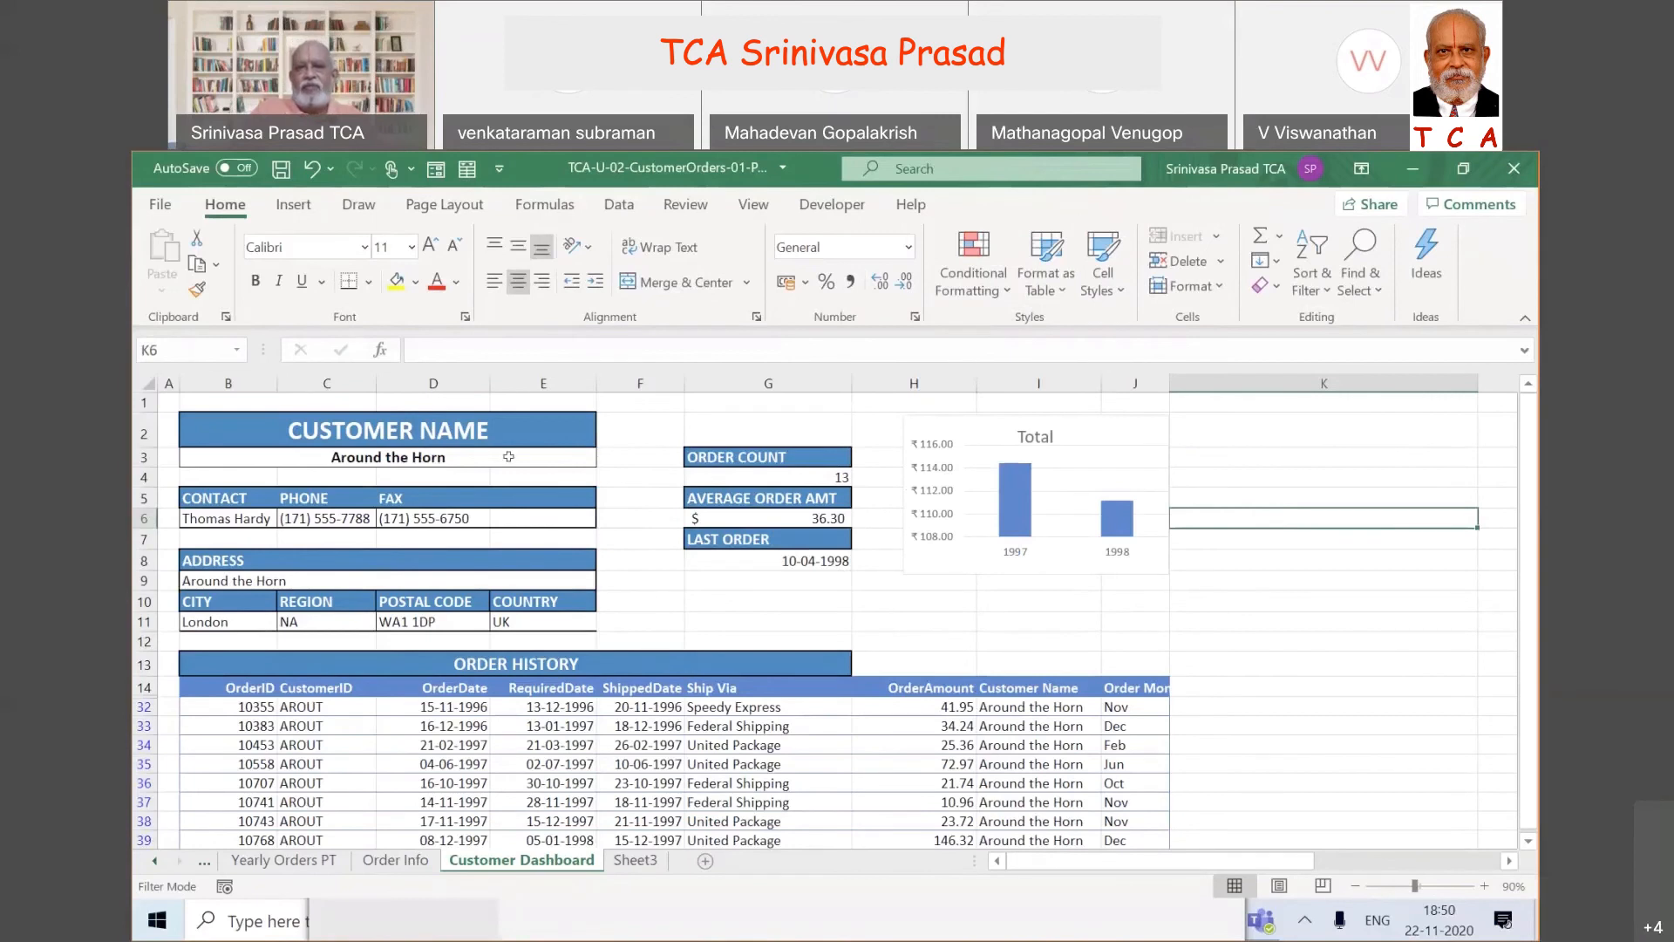
- Compare the customer chosen on the Customer Dashboard with the PivotTable's customer filter on the Yearly Orders PT sheet
left_click(1090, 495)
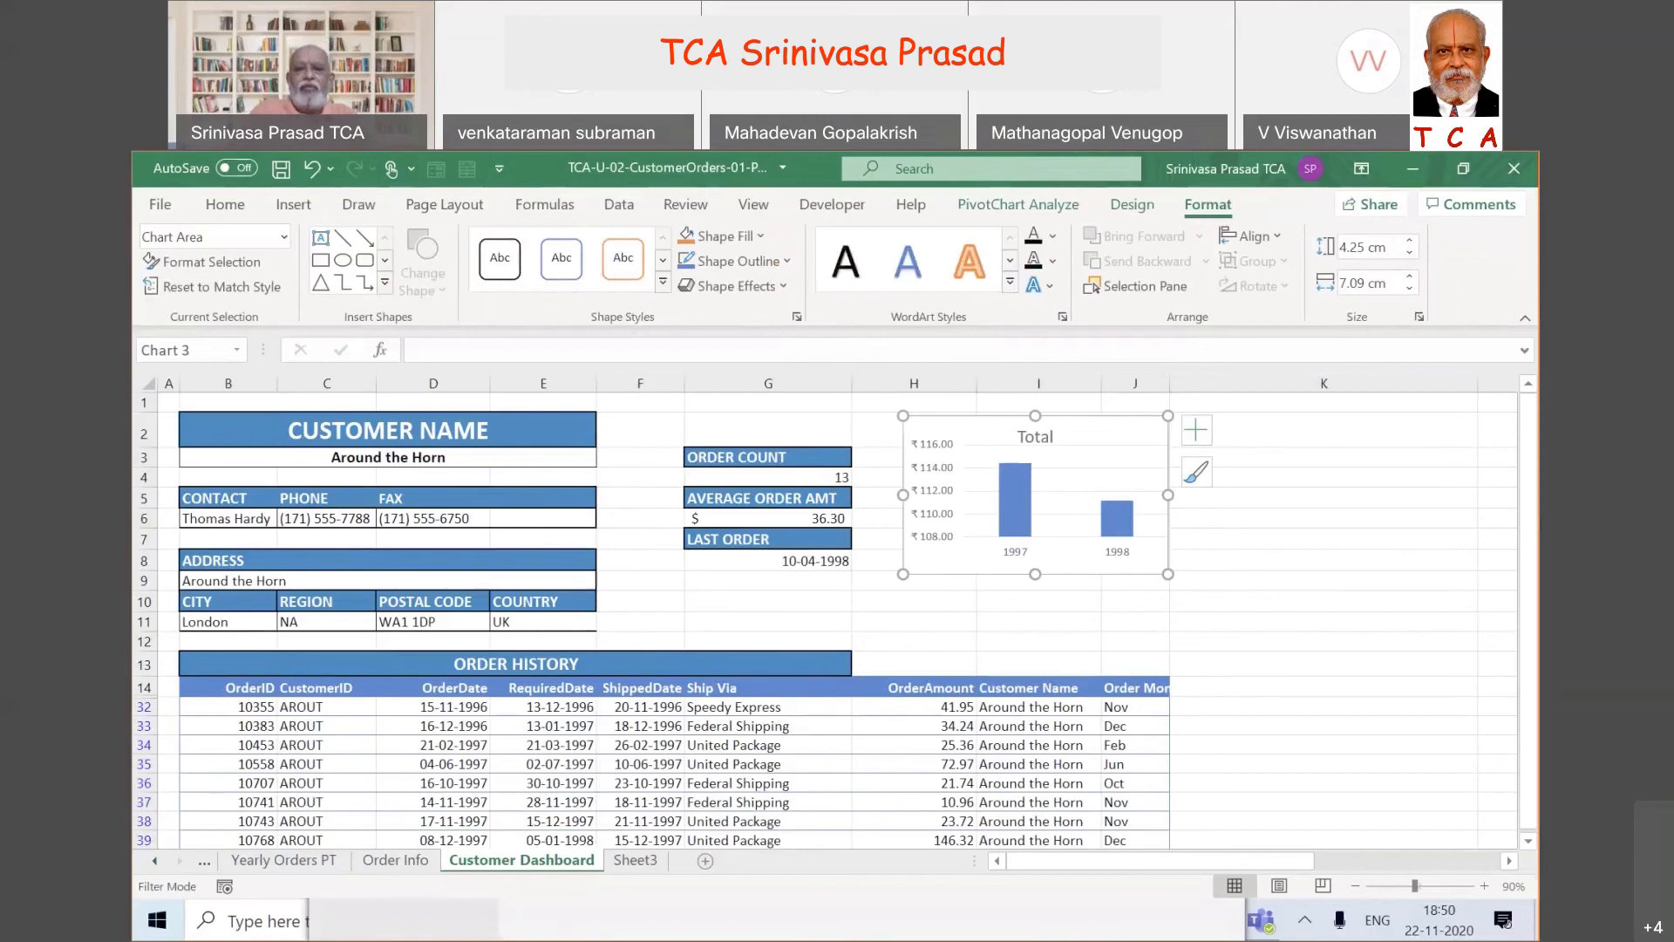
left_click(313, 861)
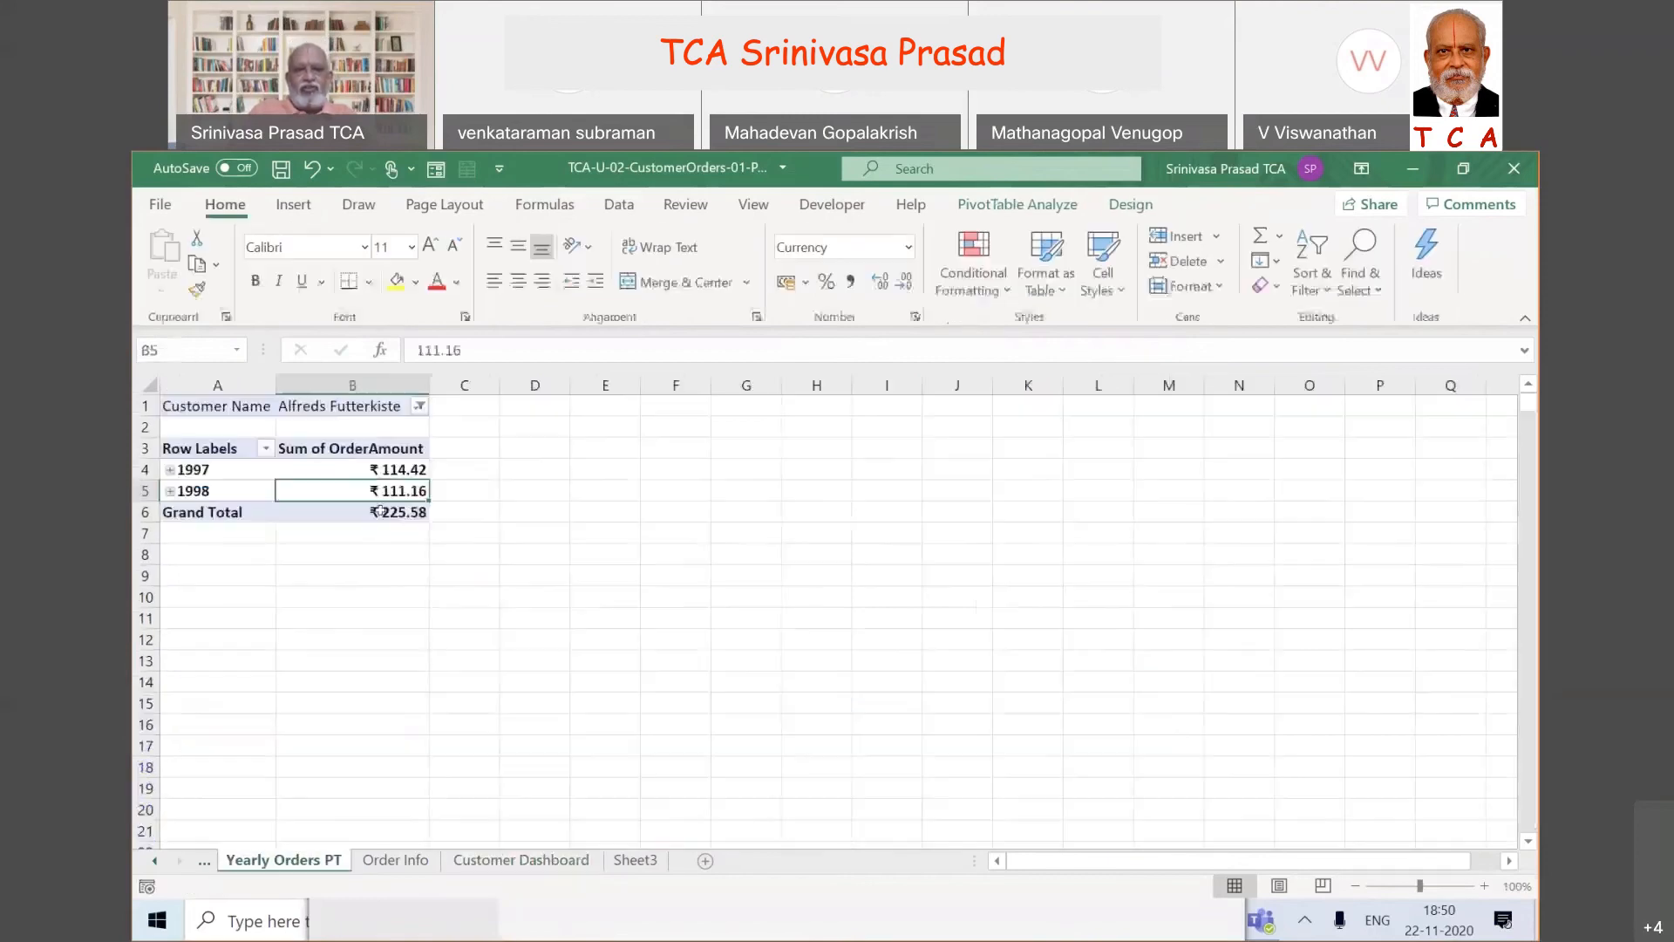
left_click(556, 862)
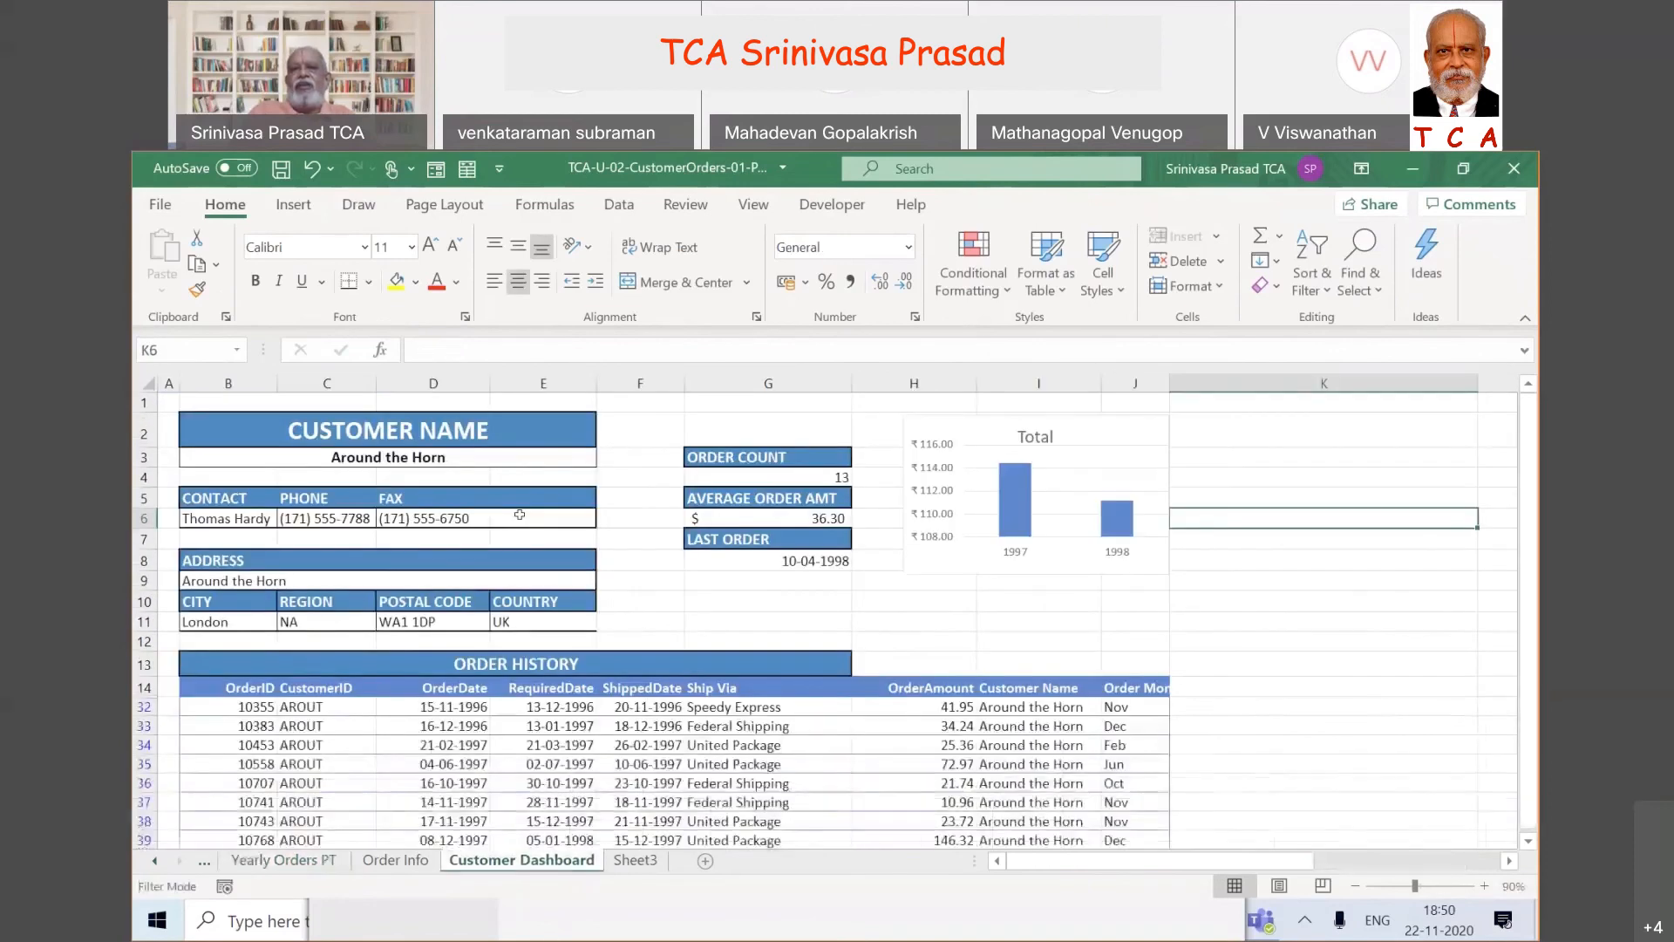
left_click(579, 460)
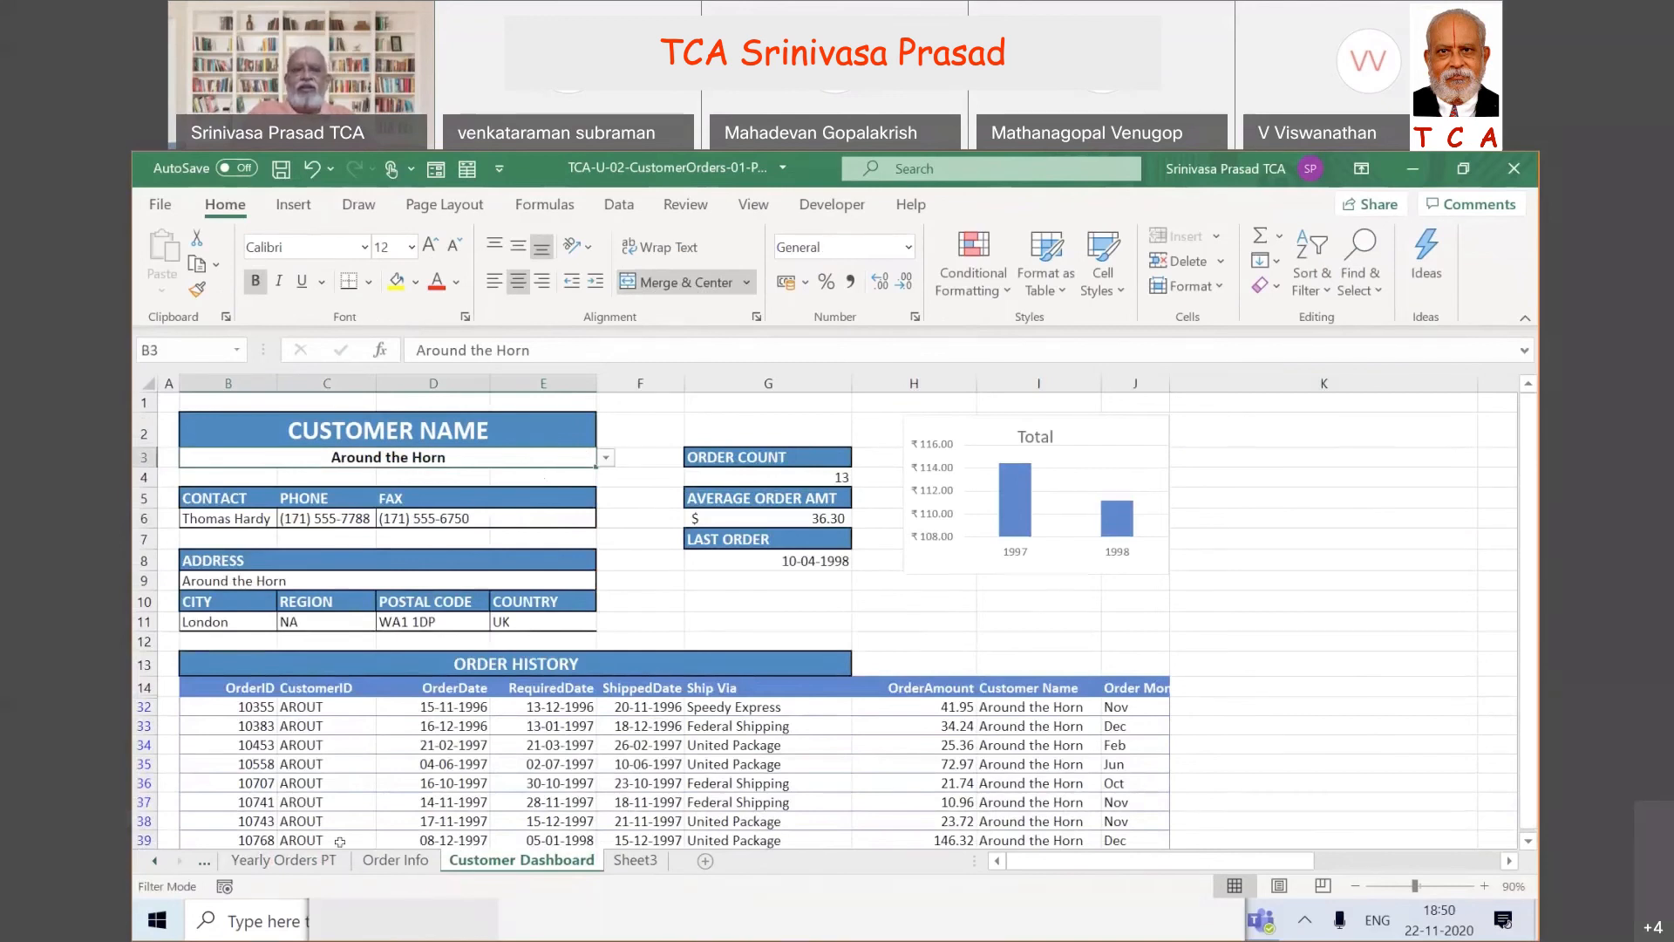
- Filter the Yearly Orders PT PivotTable to the customer Around the Horn and return to the Customer Dashboard chart
left_click(283, 859)
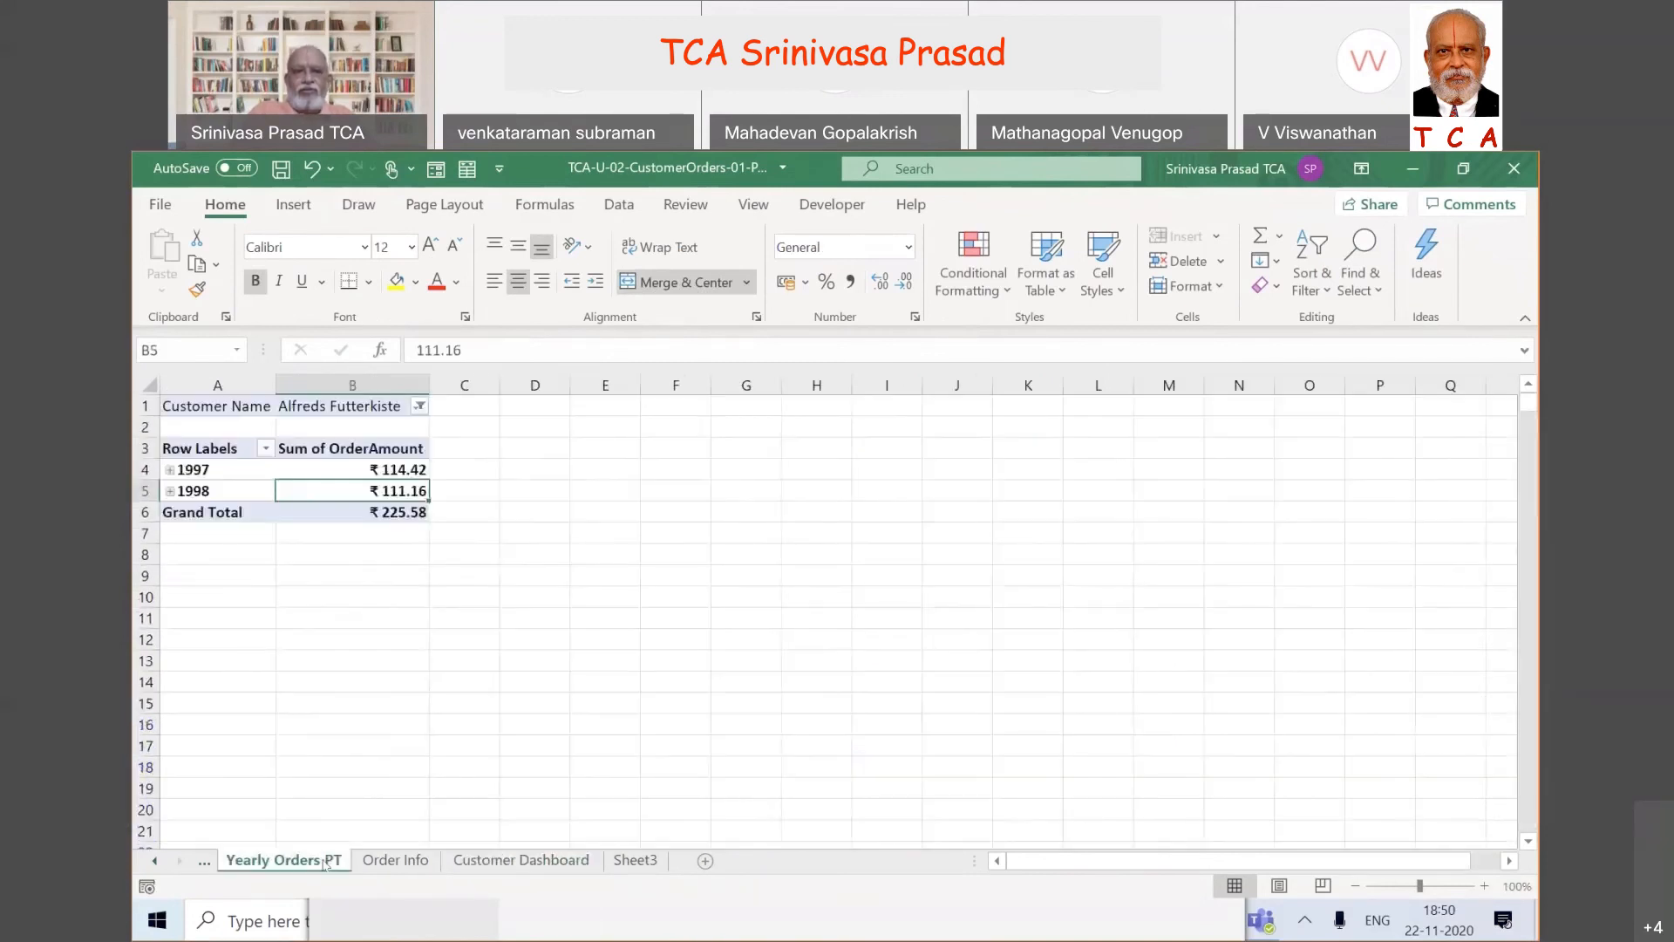
left_click(420, 407)
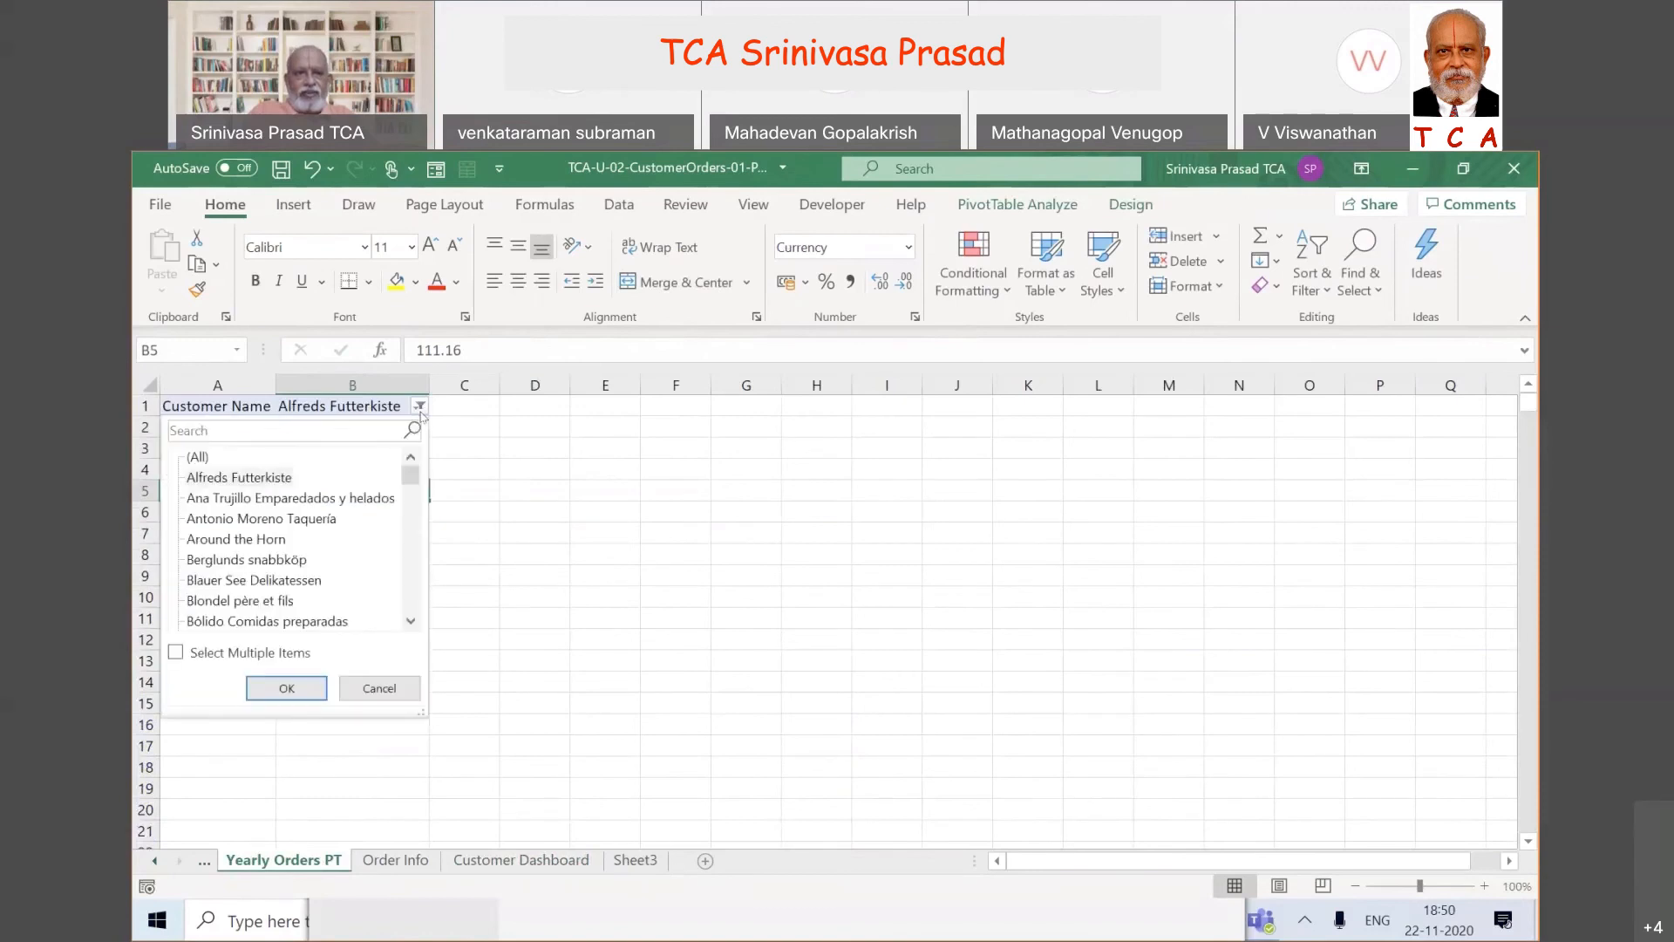
left_click(269, 540)
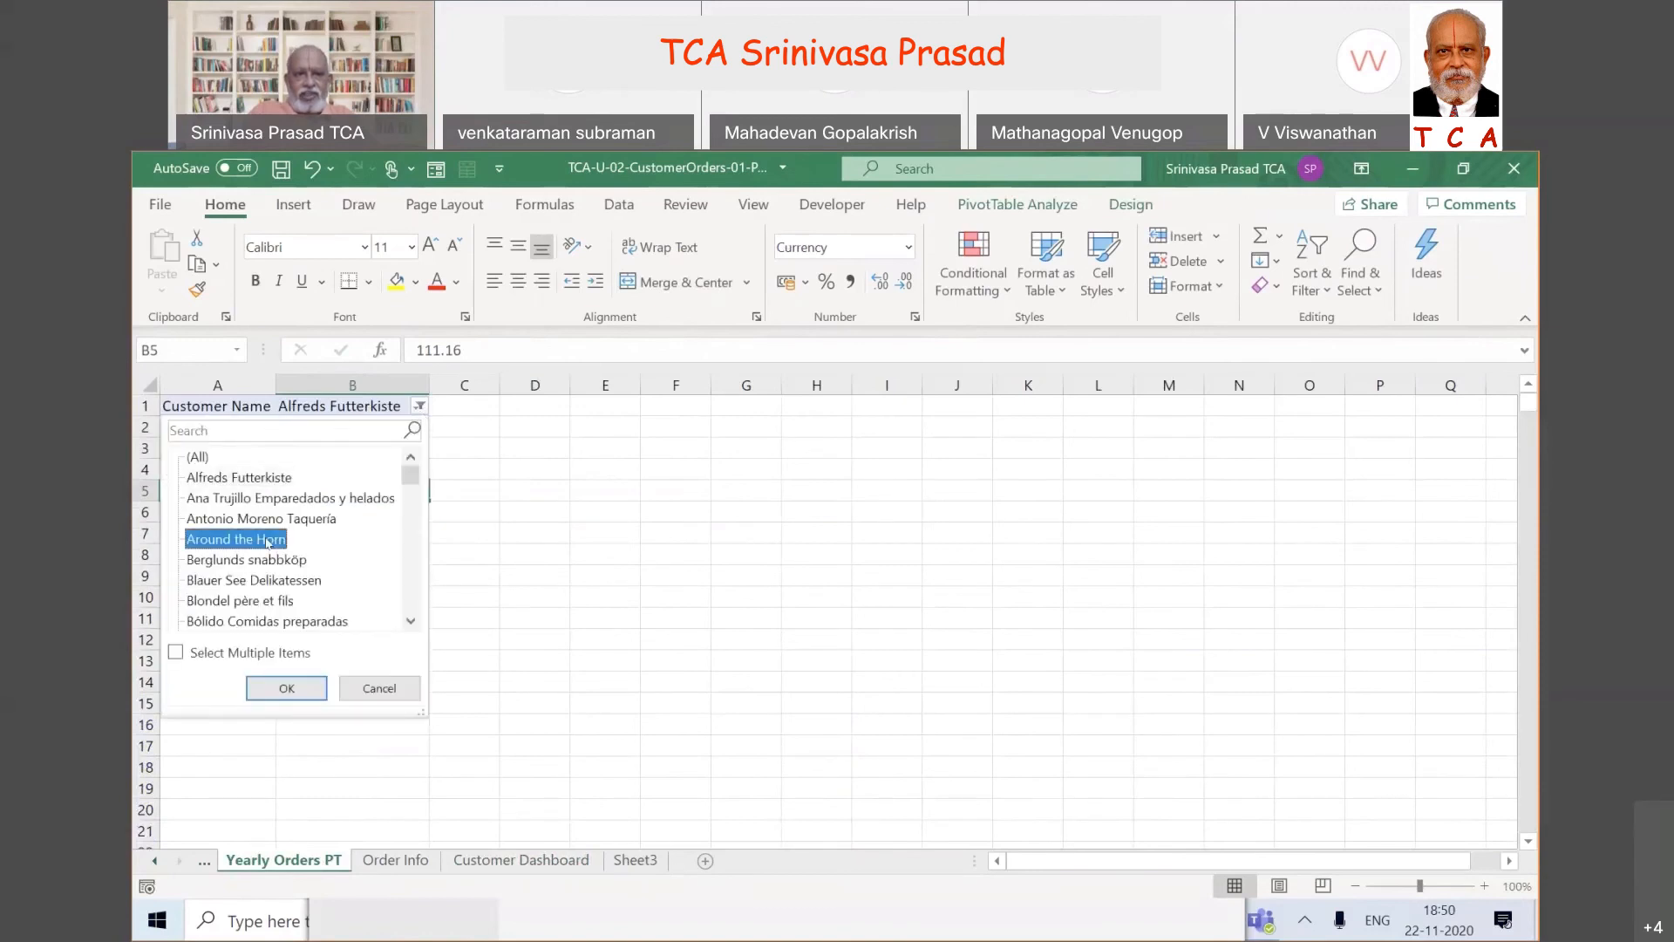
left_click(287, 689)
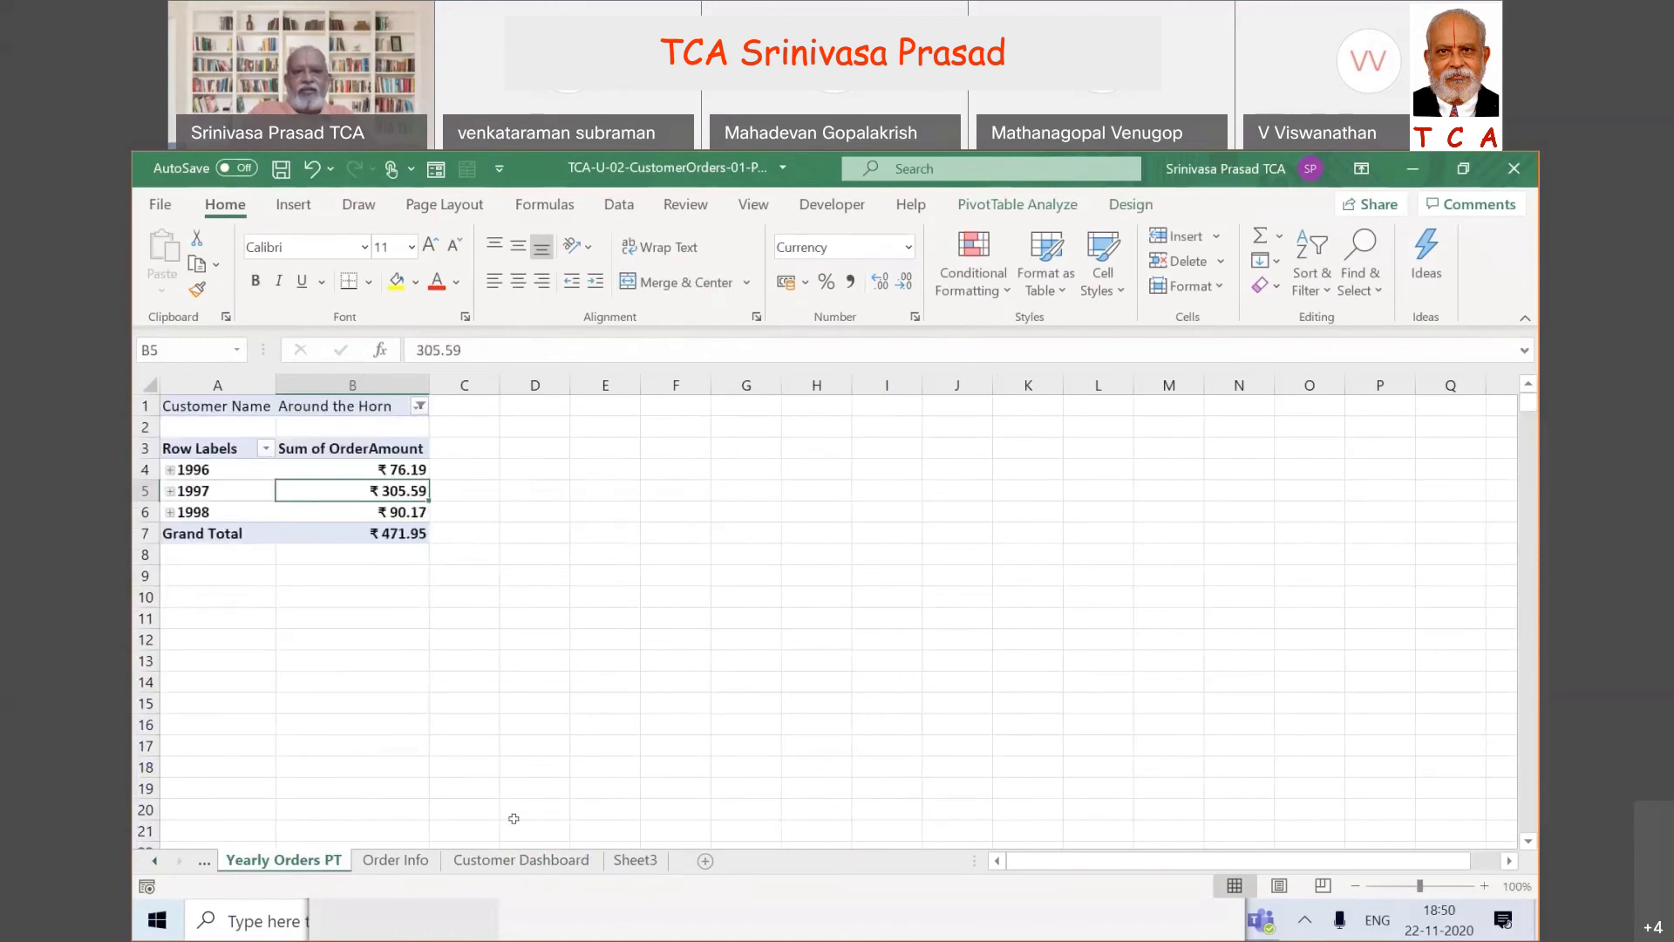
left_click(529, 861)
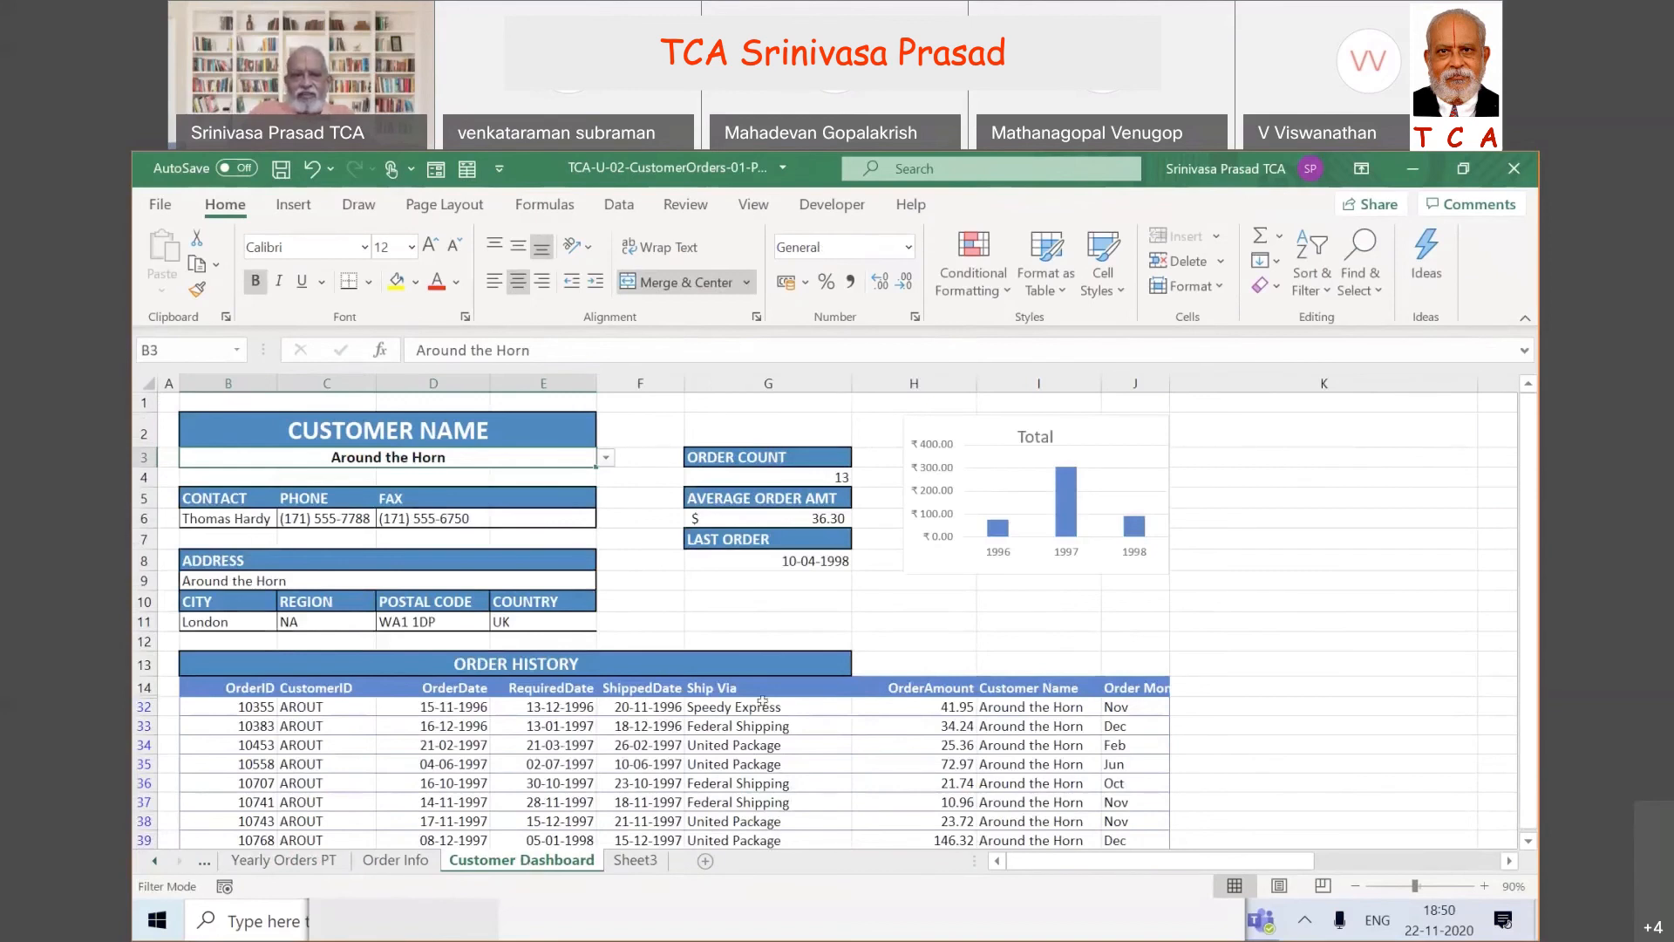
- Check the yearly order amounts in the Yearly Orders PT PivotTable against the columns of the Customer Dashboard chart
left_click(322, 859)
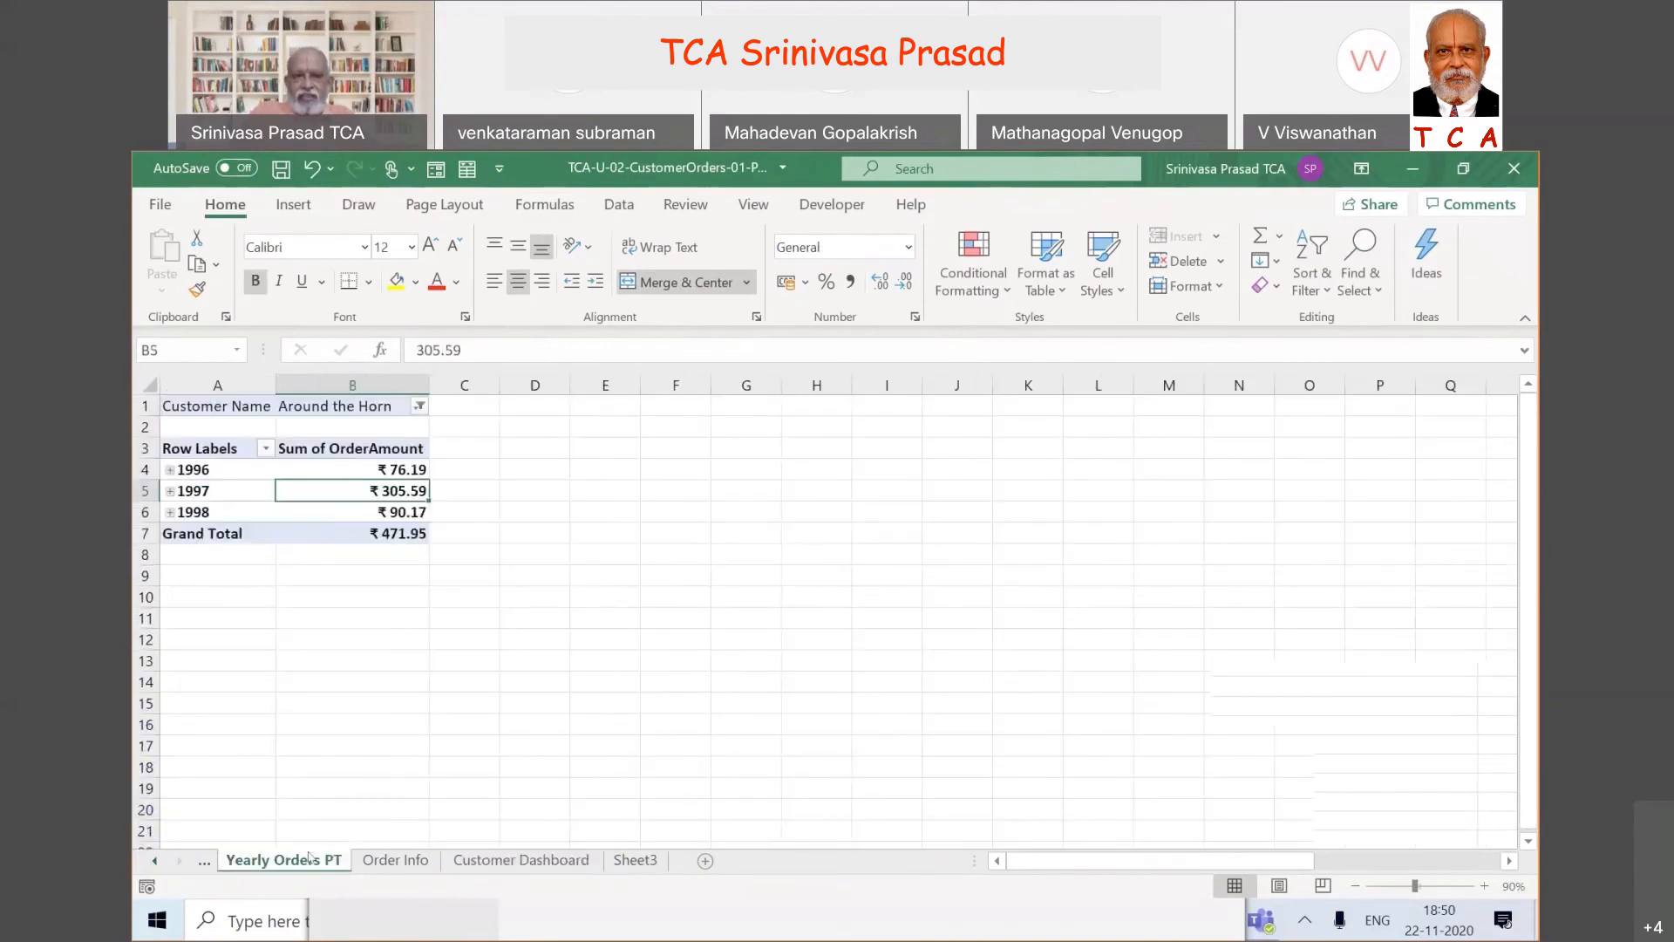
mouse_move(350, 482)
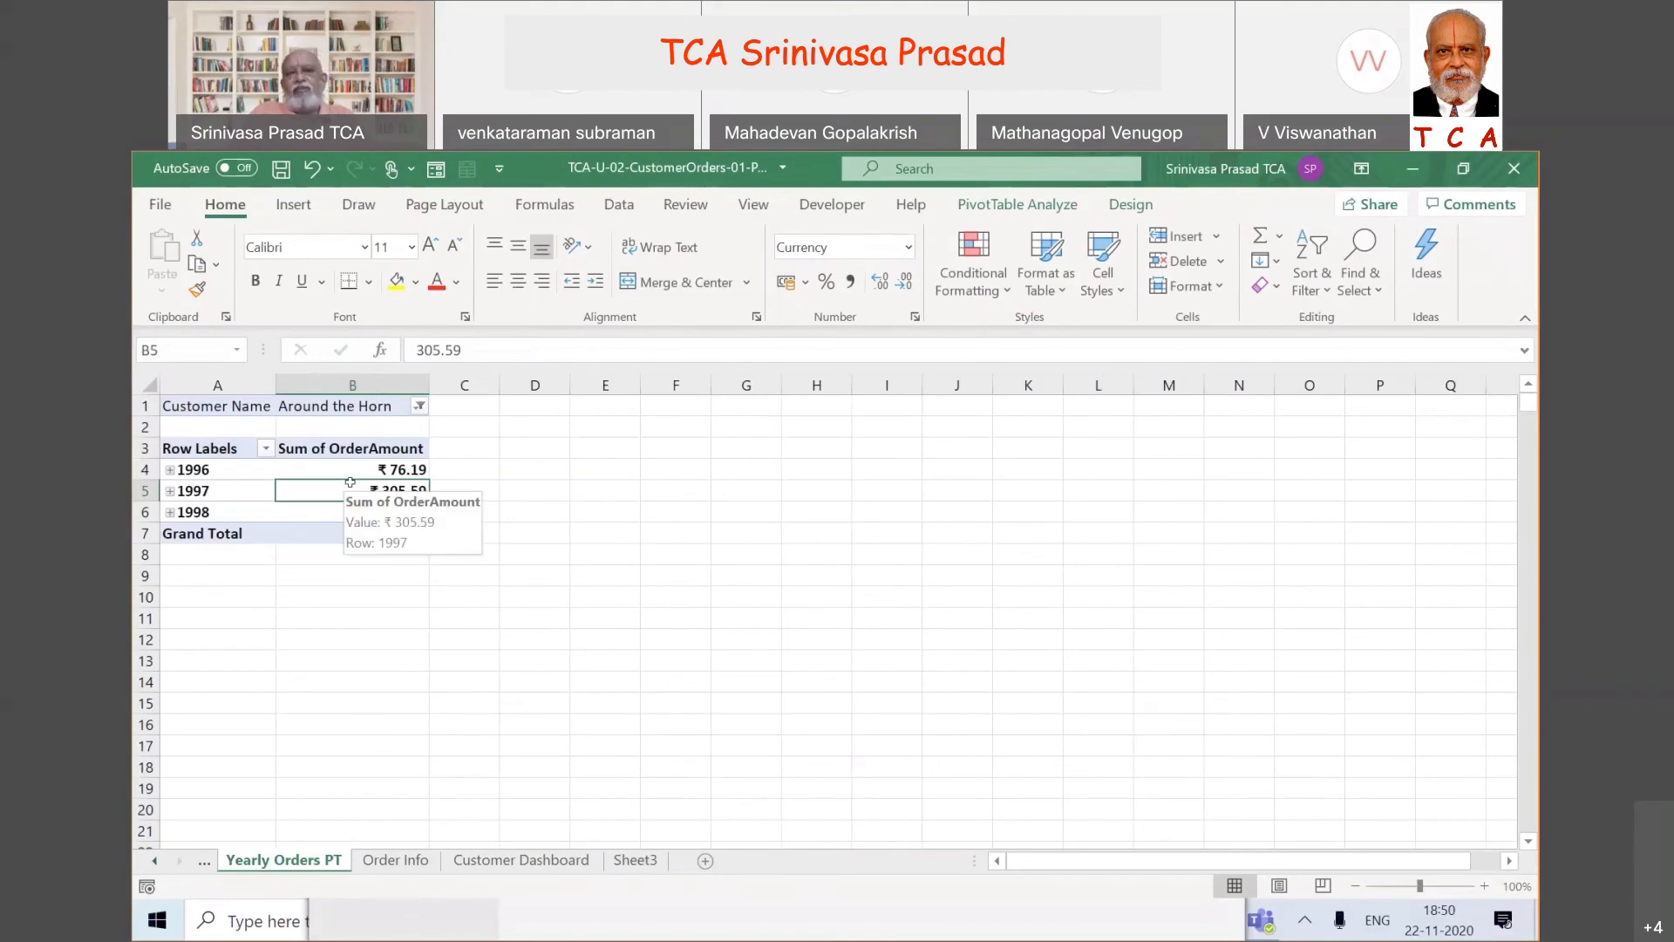
left_click(558, 858)
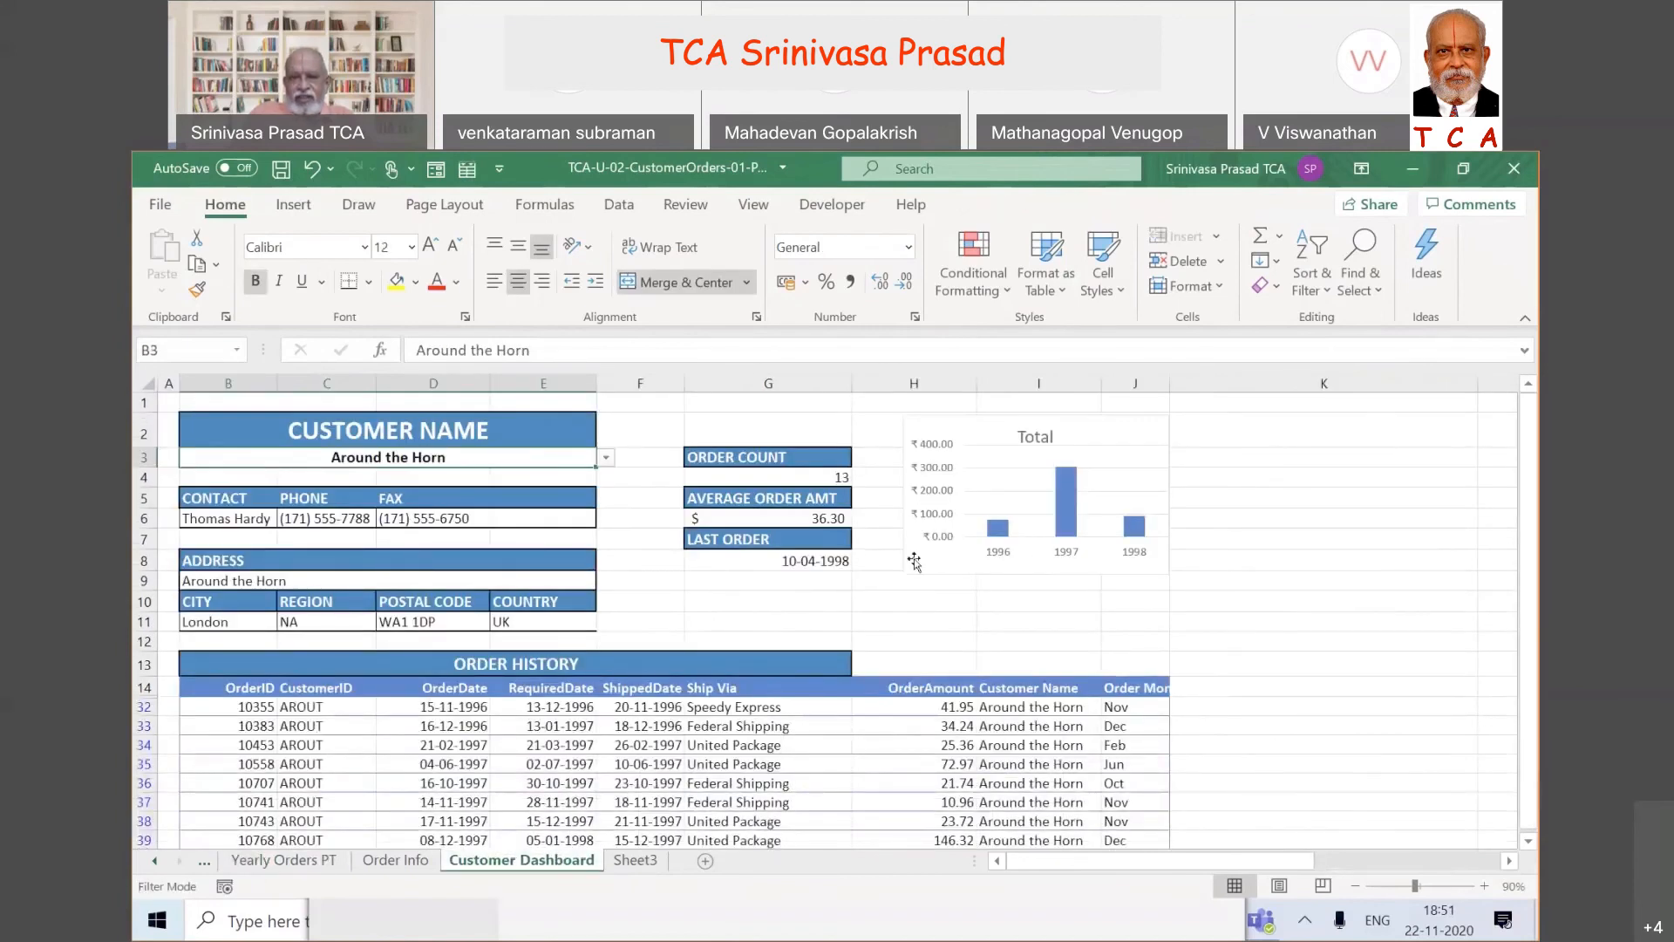
- Shrink the Customer Dashboard PivotChart slightly from its lower-left corner and deselect it
left_click(1162, 428)
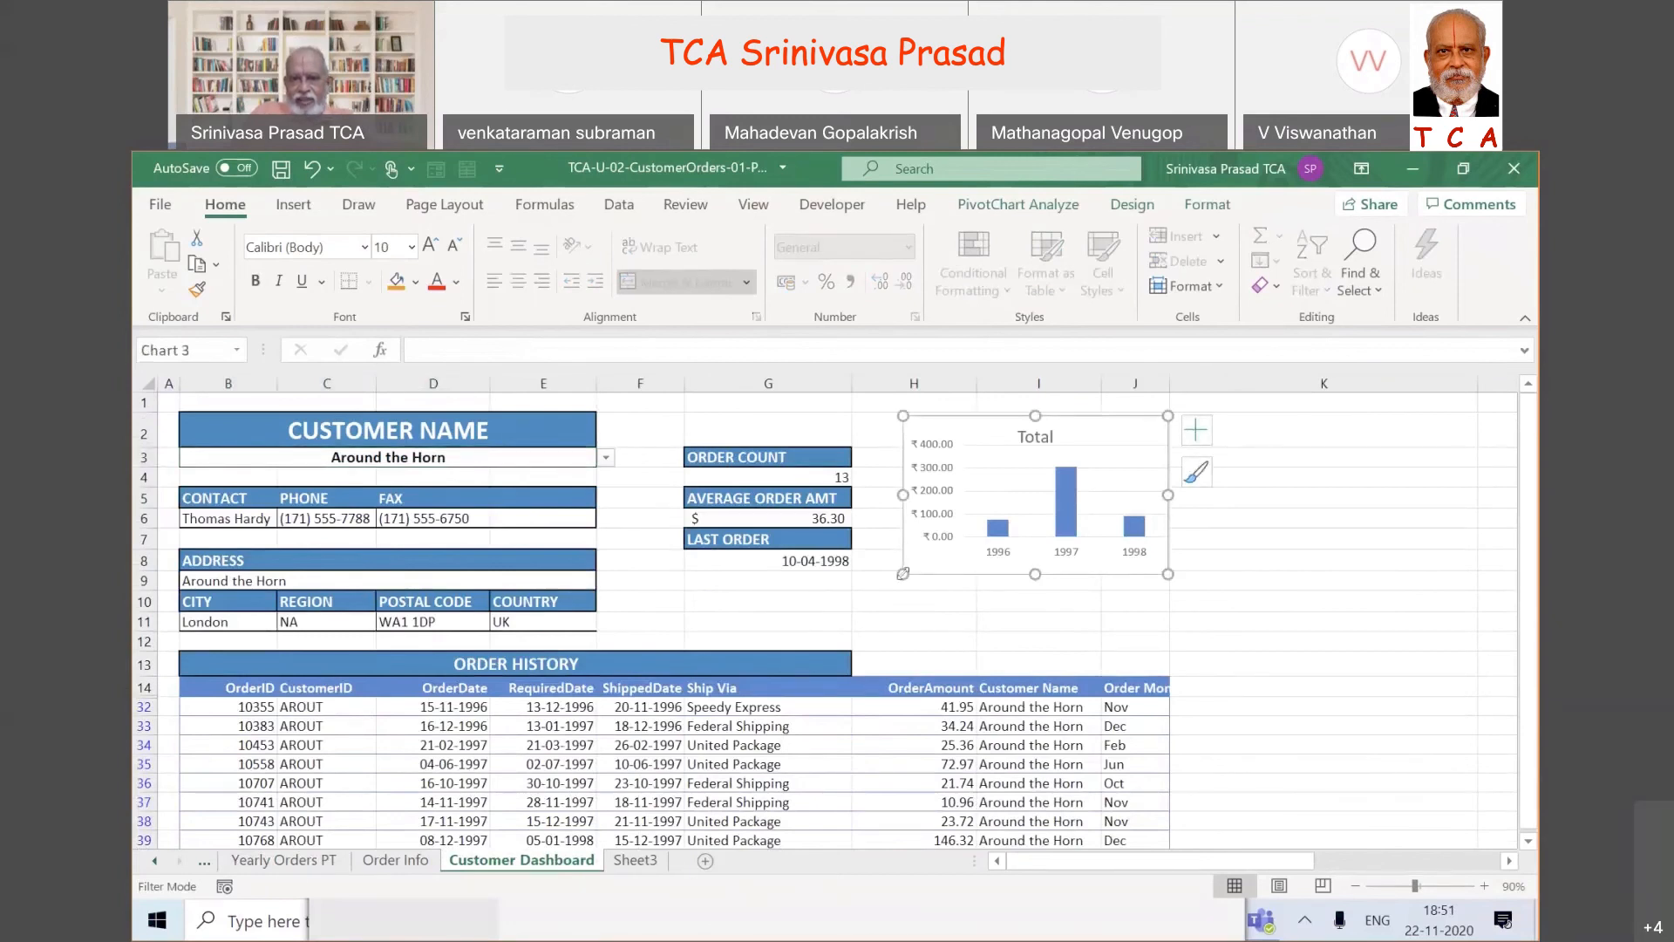
left_click_drag(900, 572, 900, 565)
left_click(855, 603)
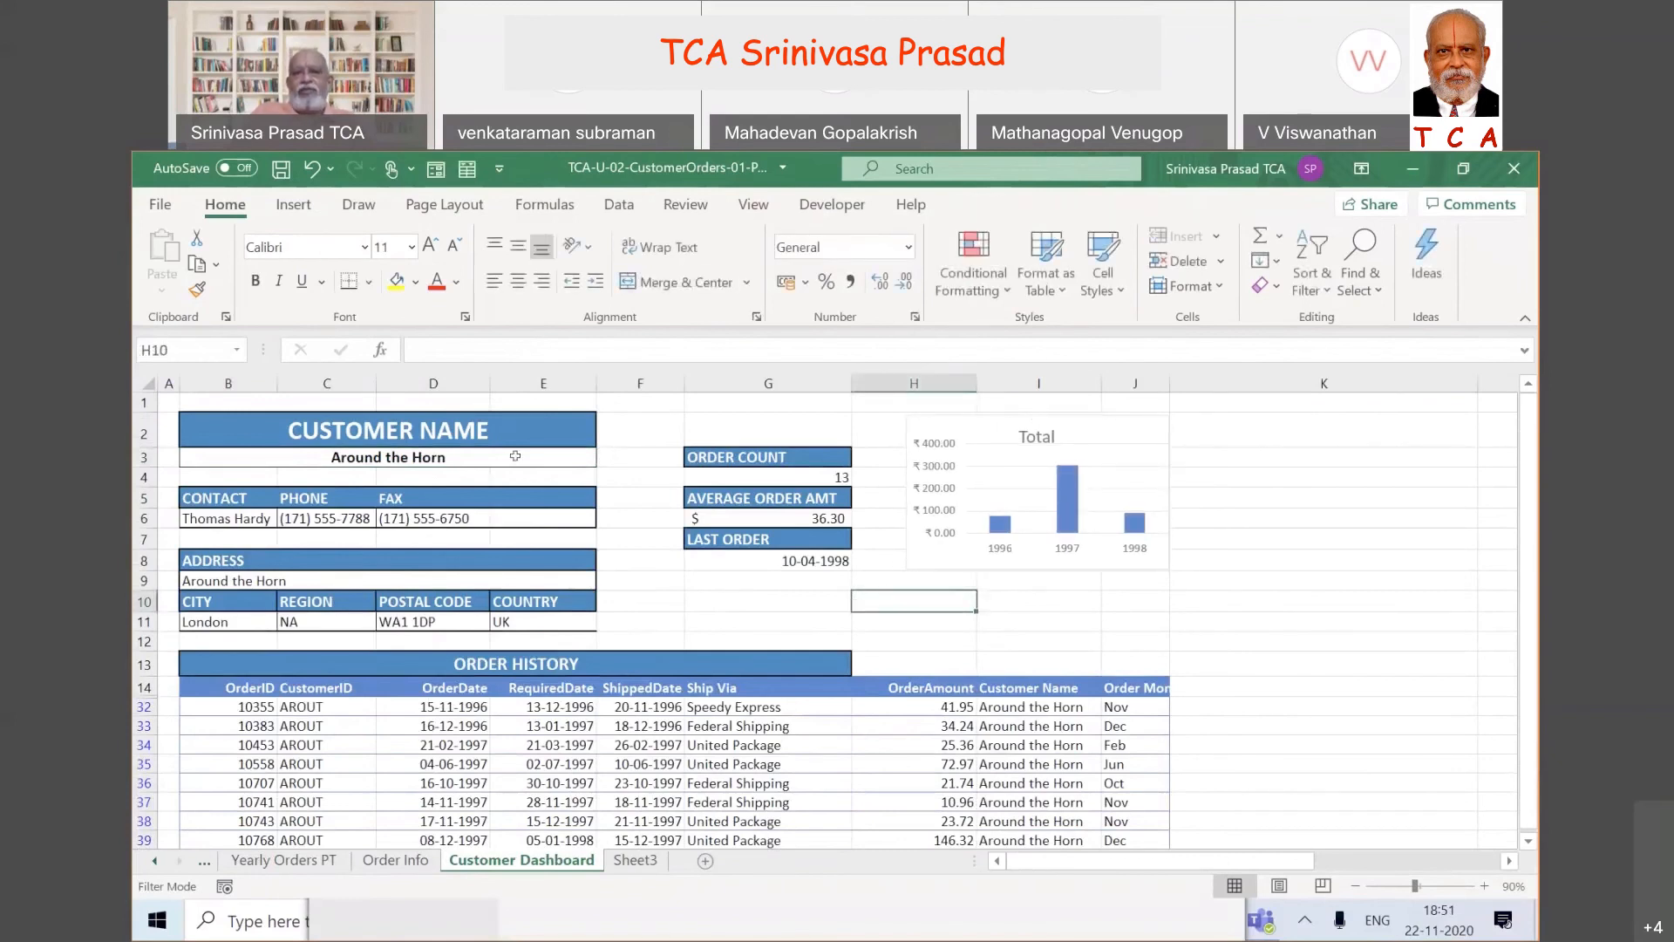
- Trace the dashboard PivotChart back to the Order Info source data and the Yearly Orders PT PivotTable
left_click(1116, 433)
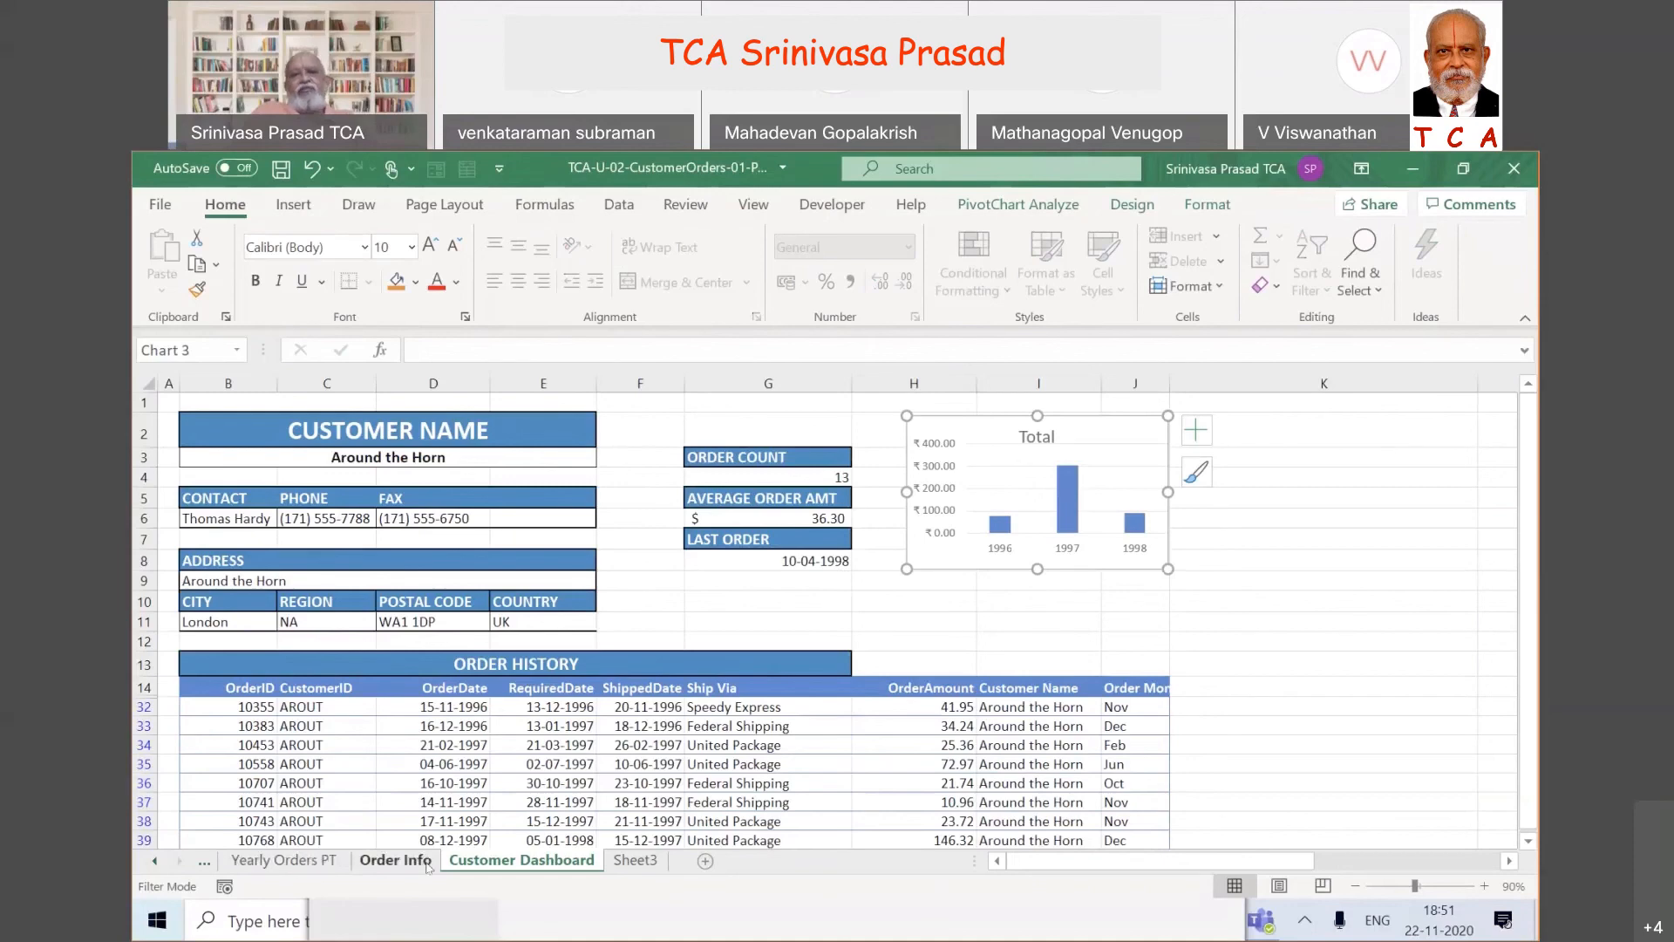
left_click(397, 860)
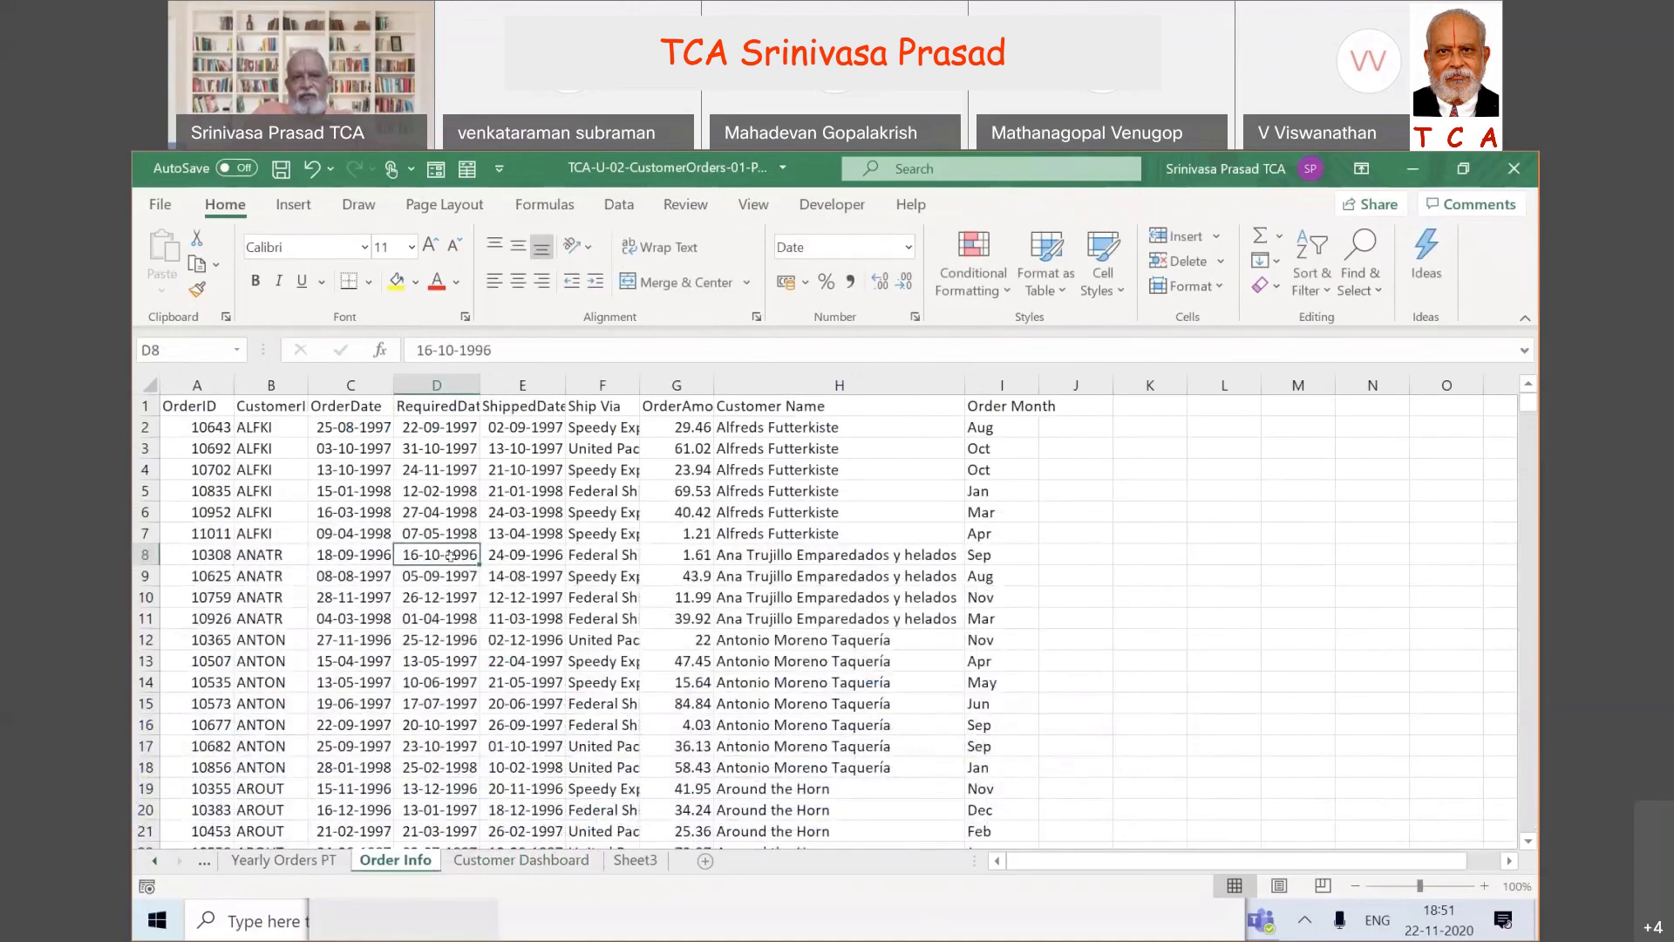
left_click(300, 866)
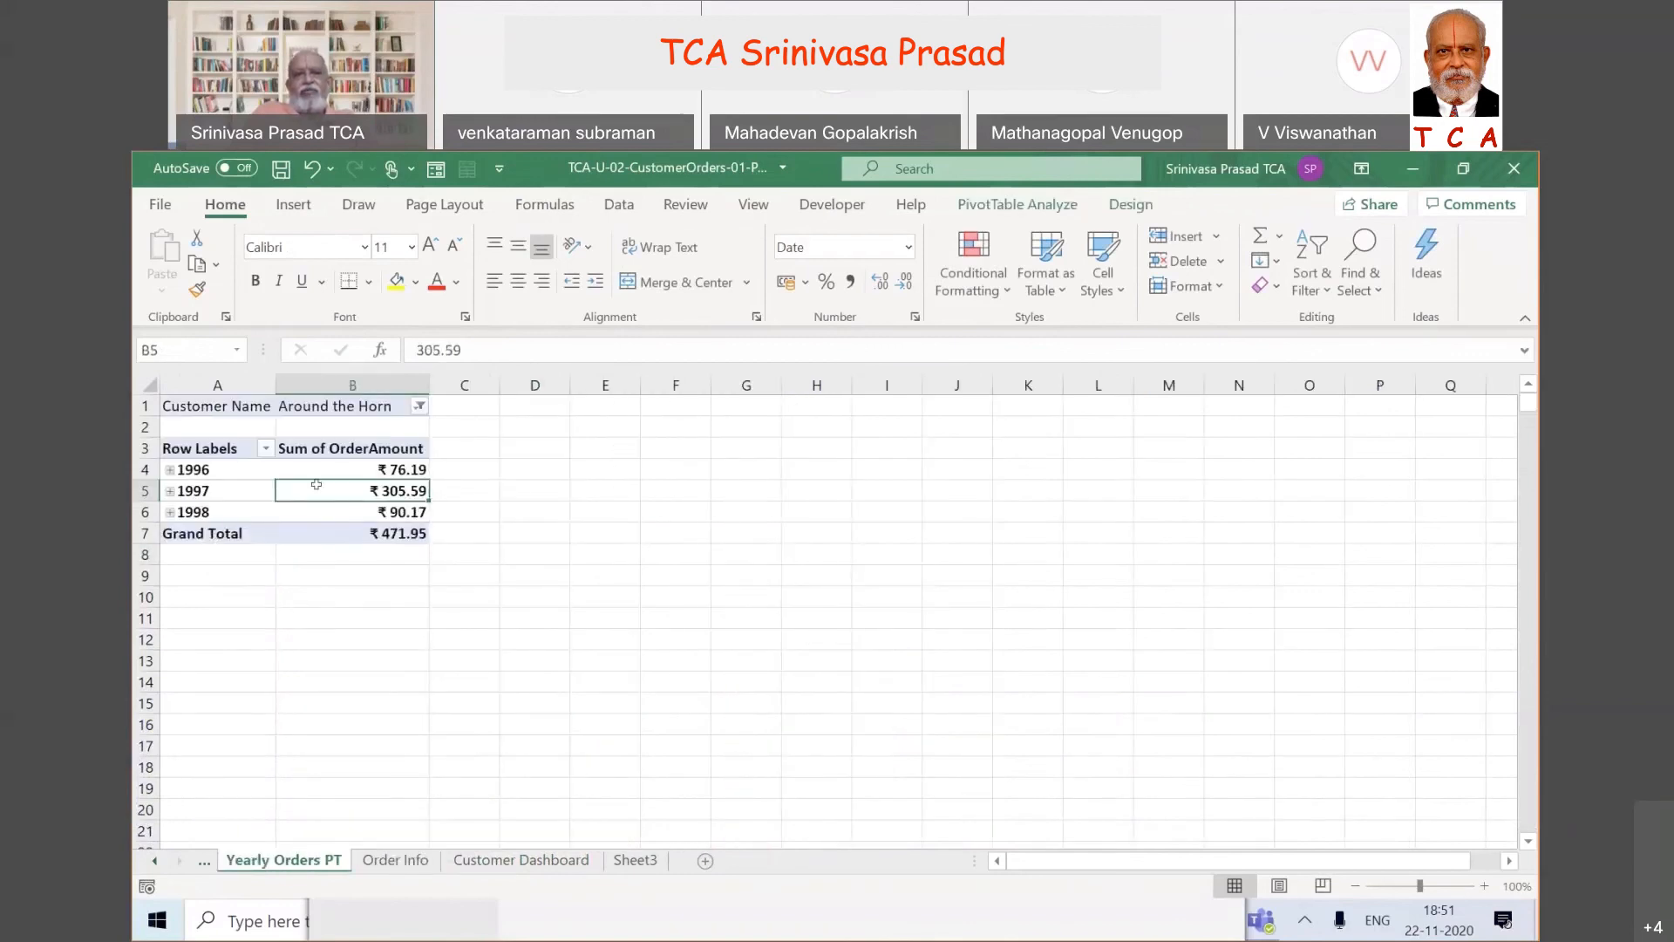
- Show the field list of the Yearly Orders PT PivotTable to review its field layout, and return to the Customer Dashboard sheet
left_click(240, 488)
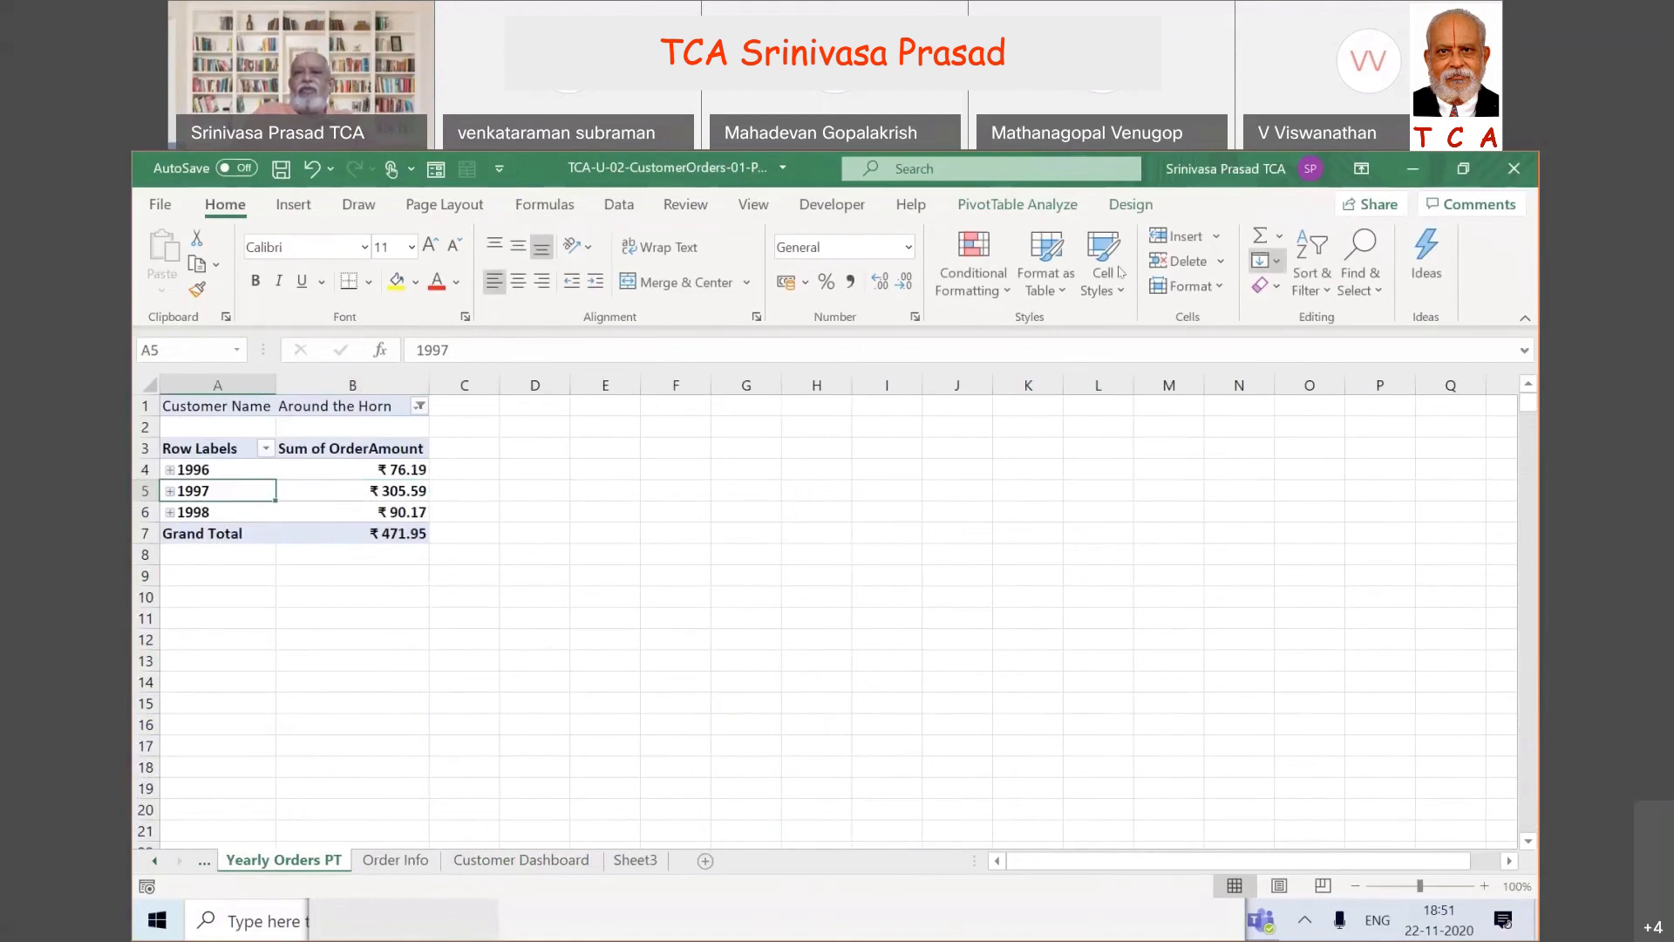
left_click(1023, 208)
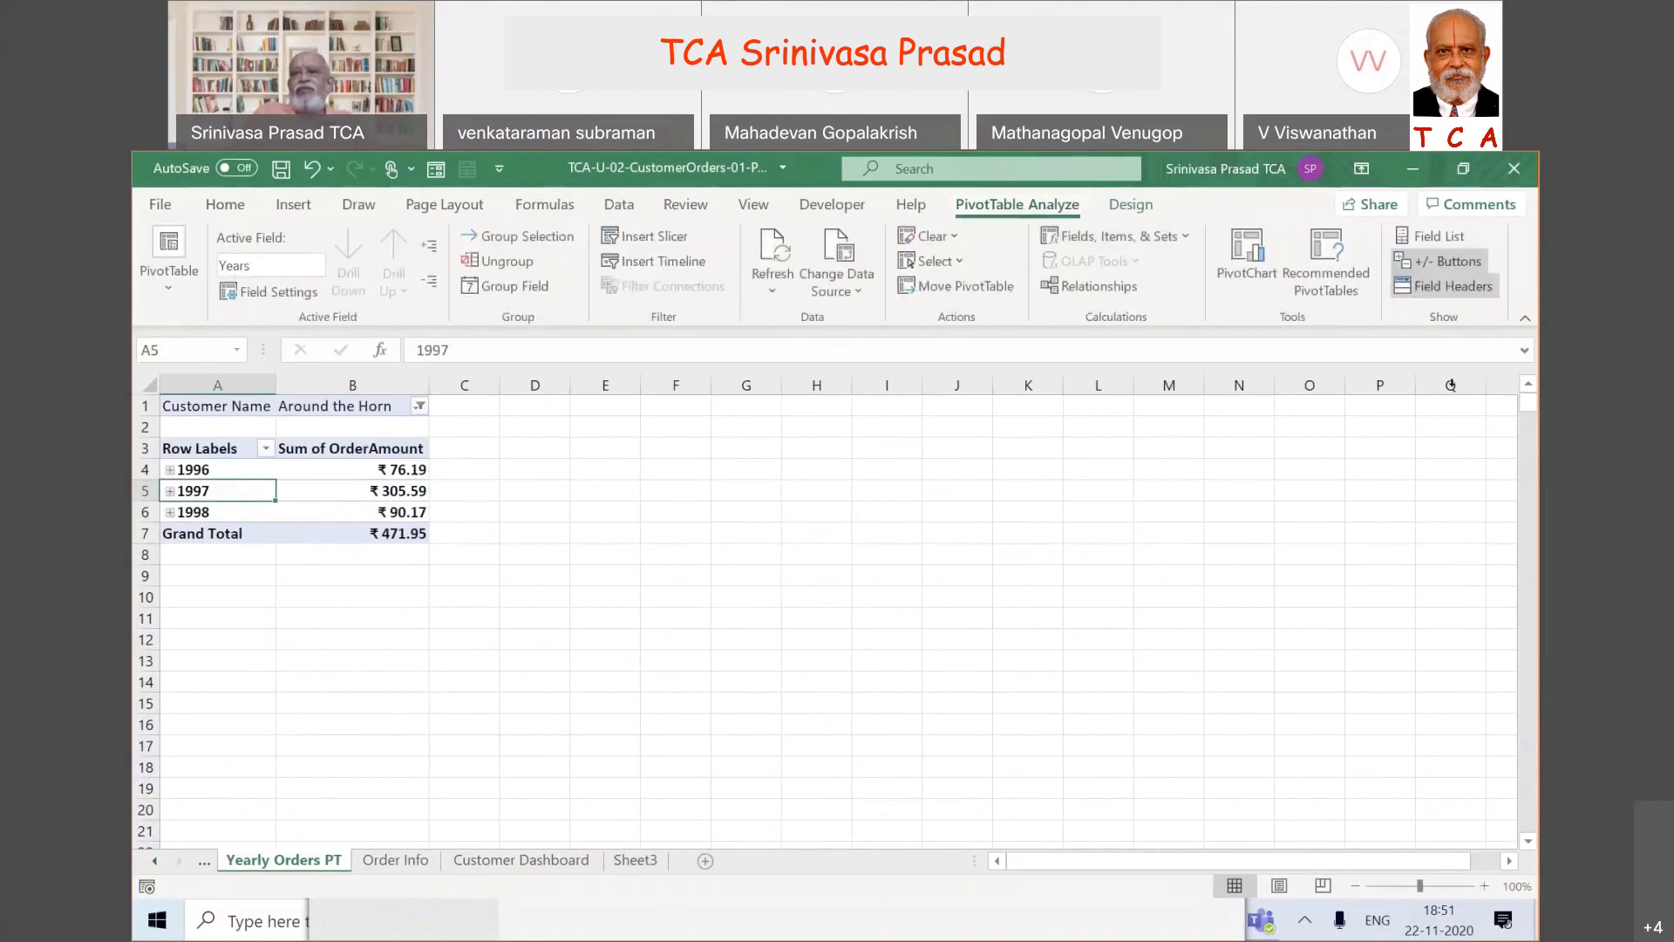
left_click(1432, 230)
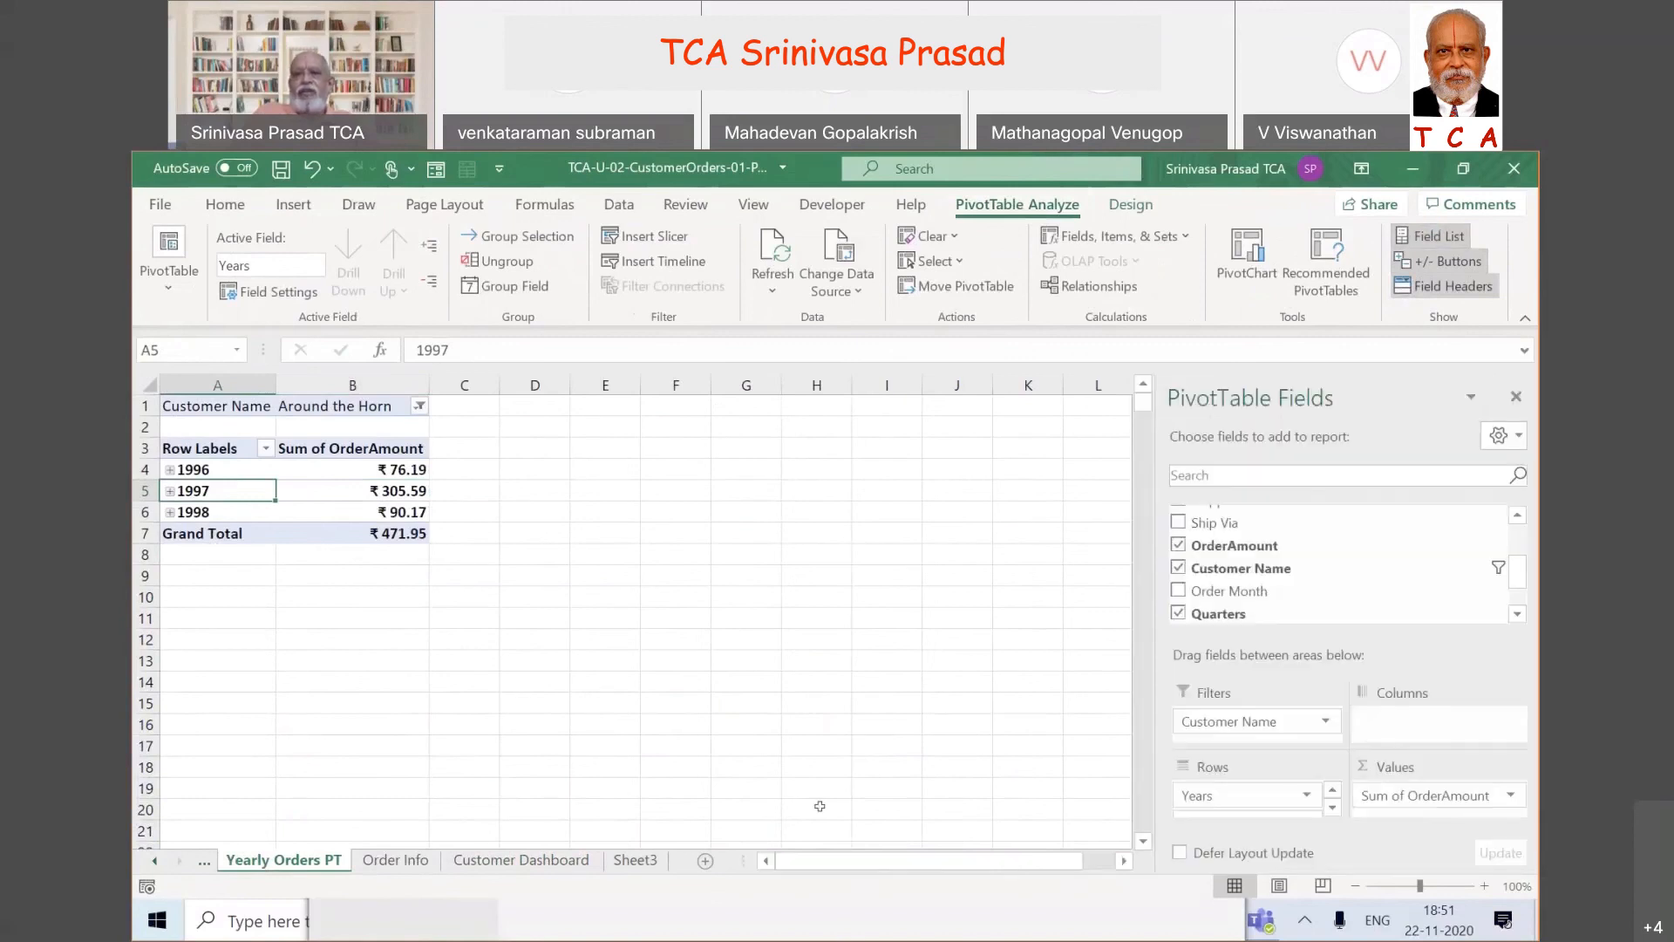
left_click(787, 612)
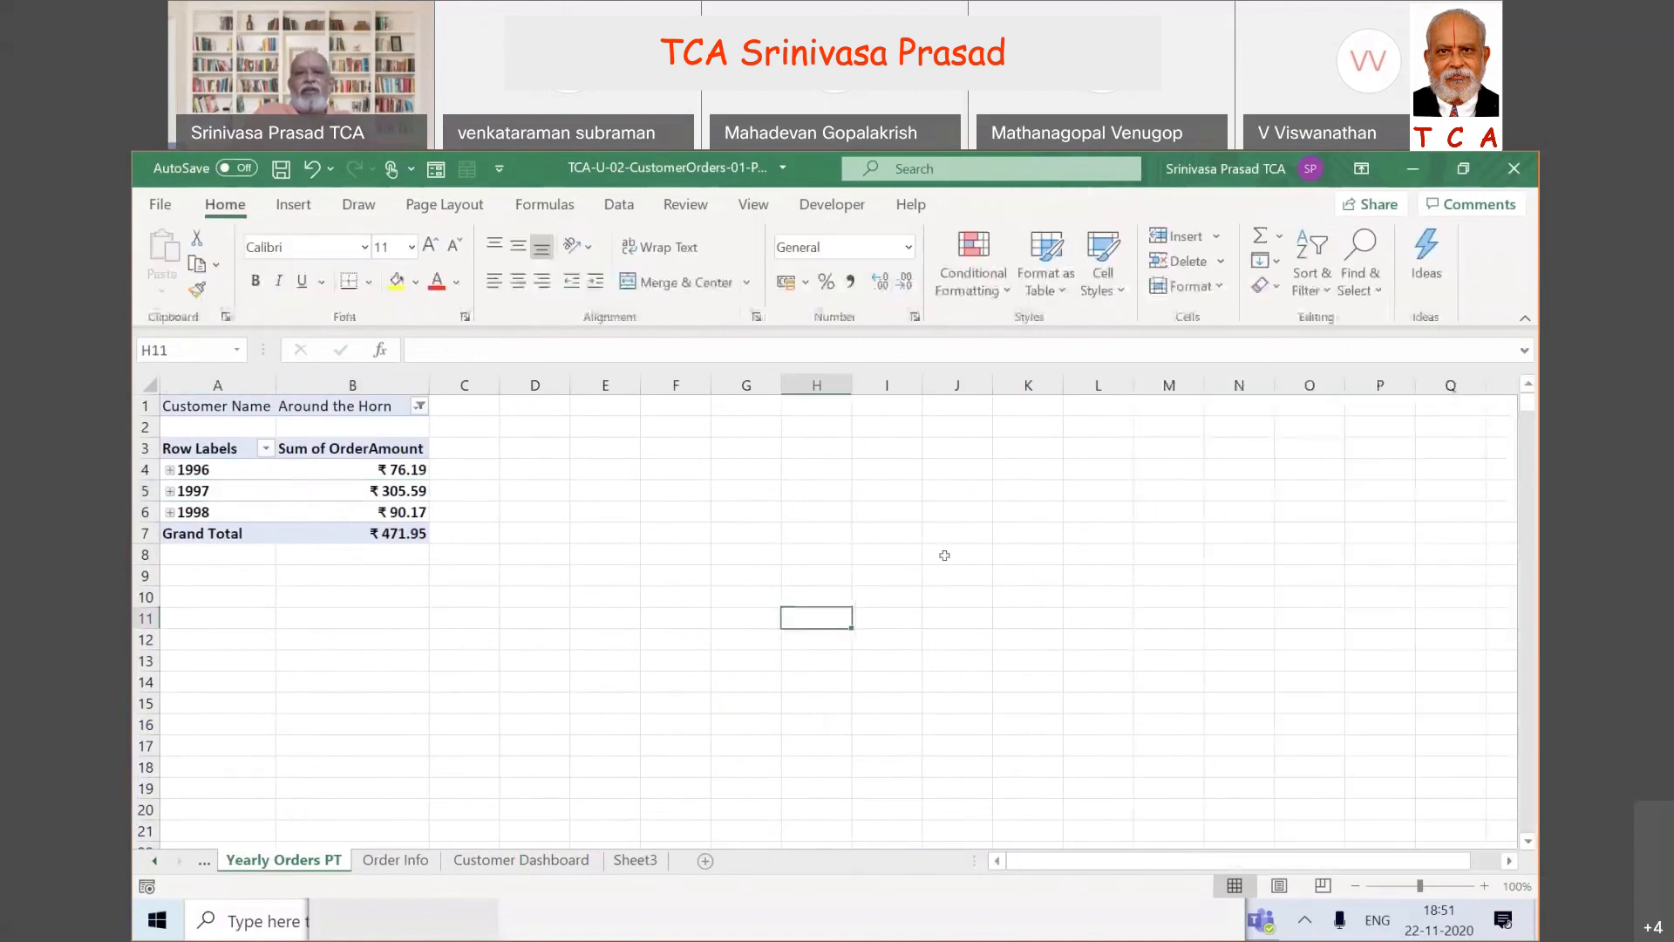
left_click(345, 465)
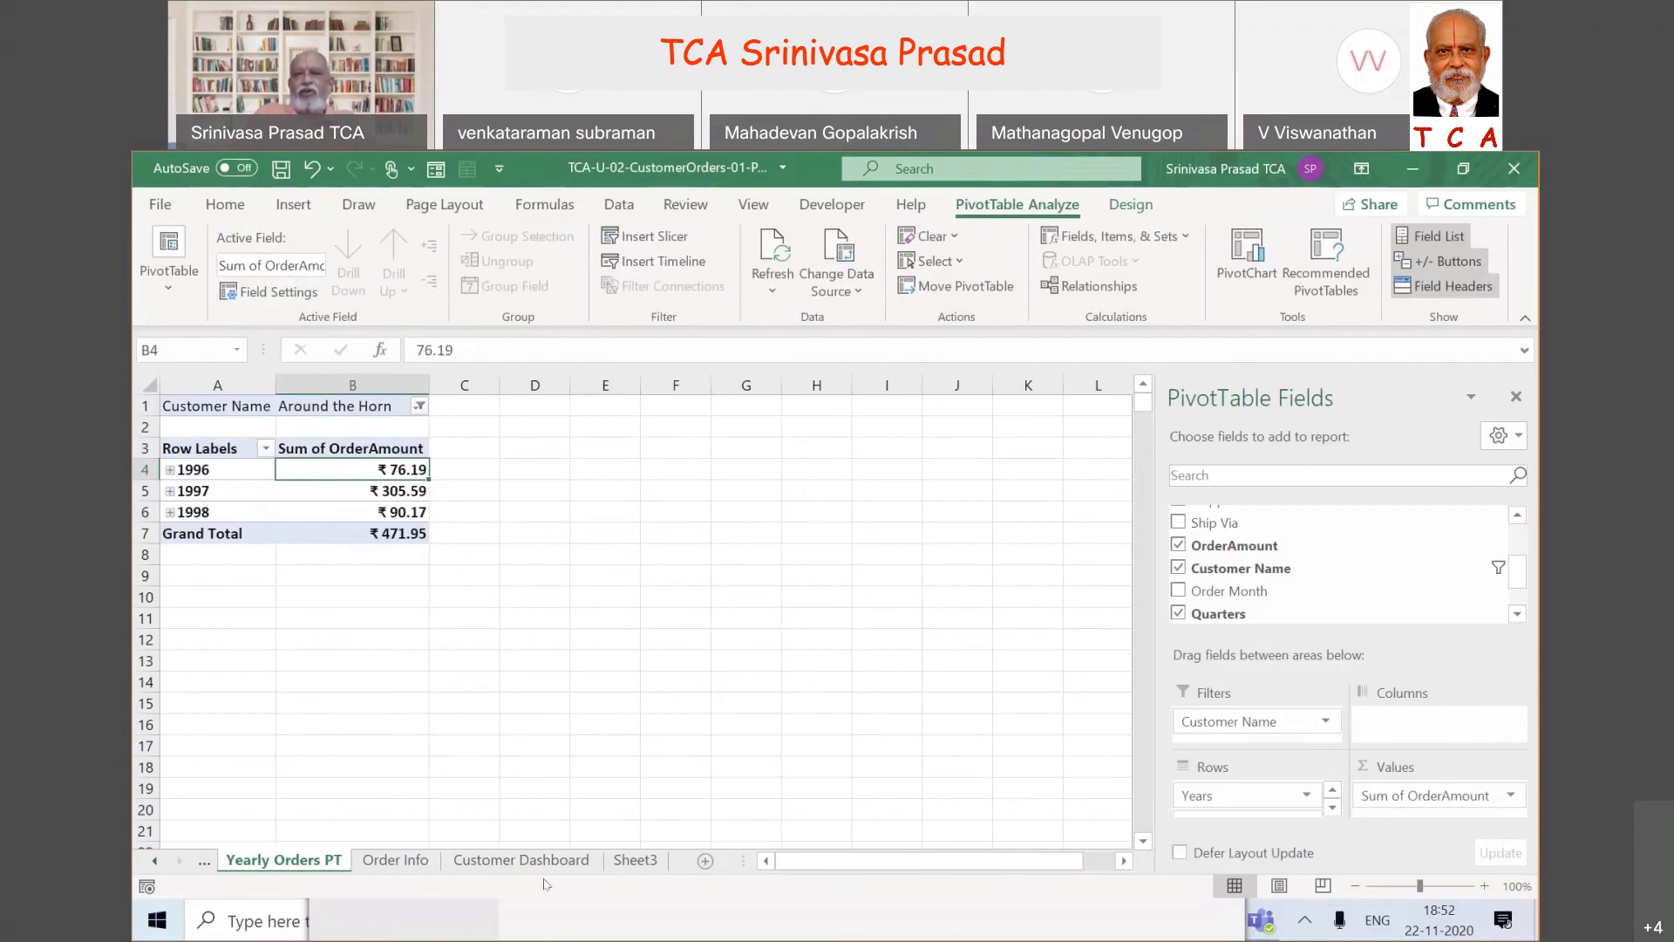
left_click(521, 859)
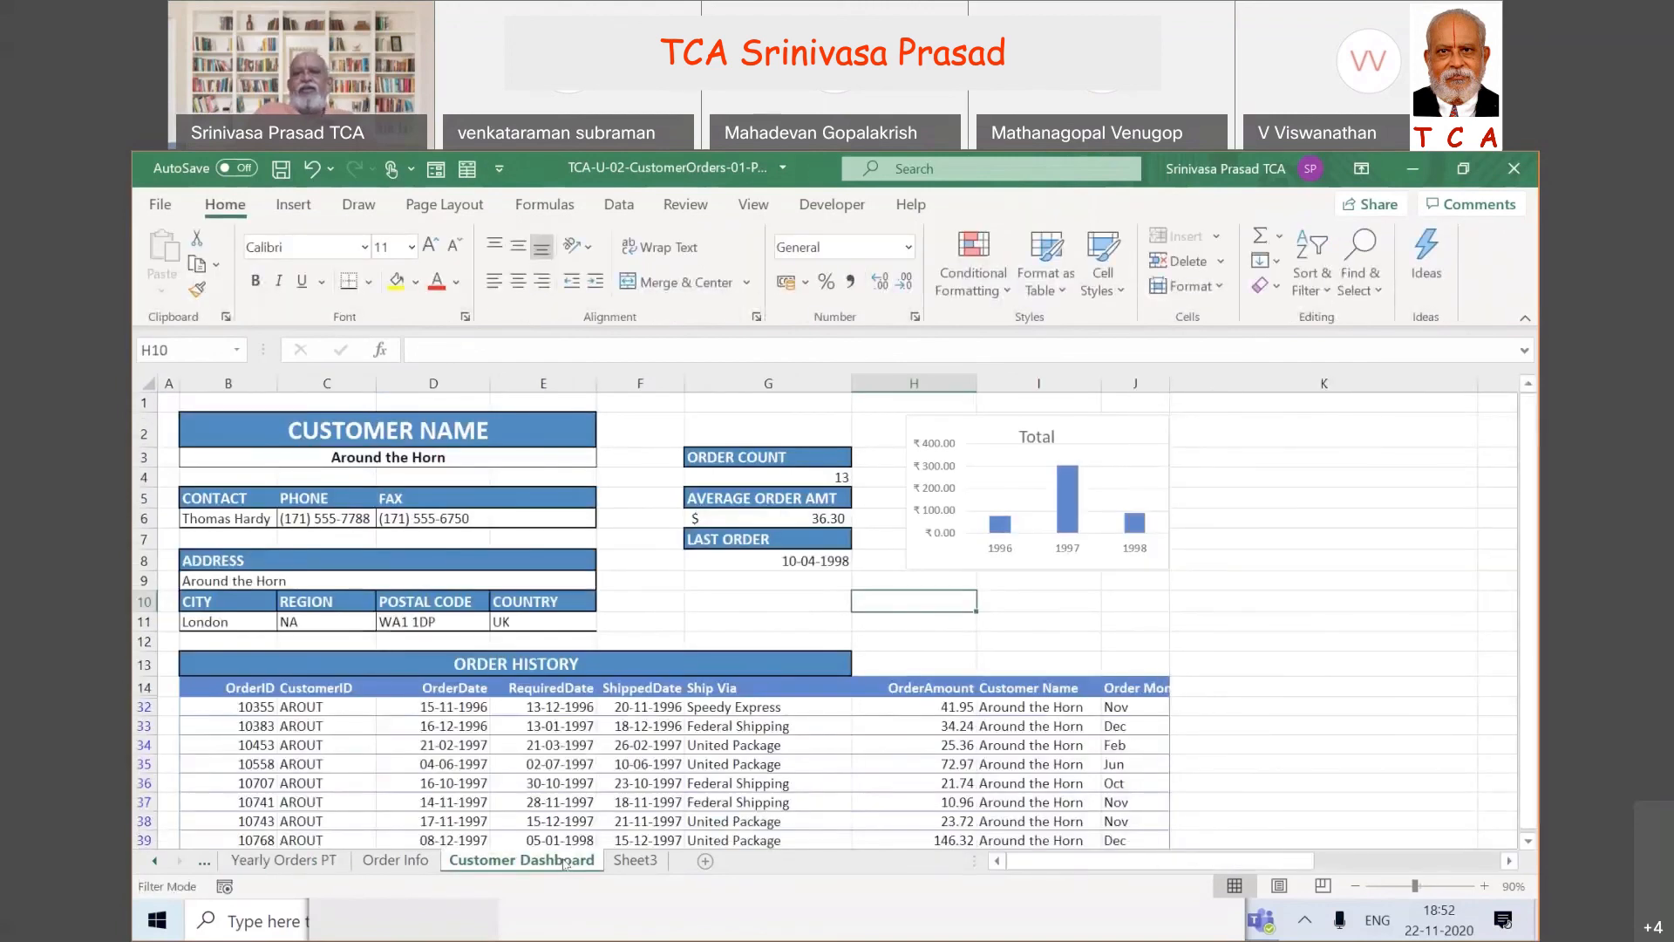